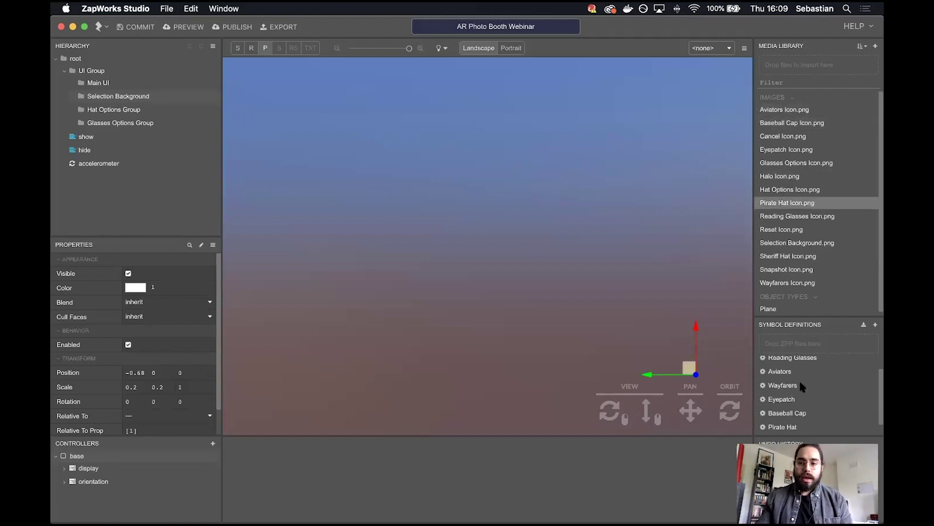
- Look through the glasses and hat entries in the symbol definitions
left_click(794, 358)
scroll(795, 379, "up", 1)
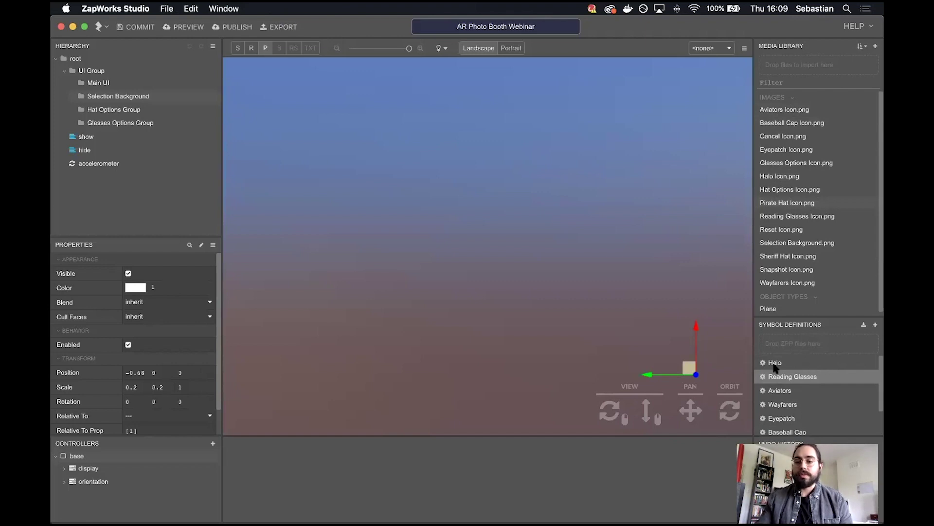
scroll(800, 384, "down", 1)
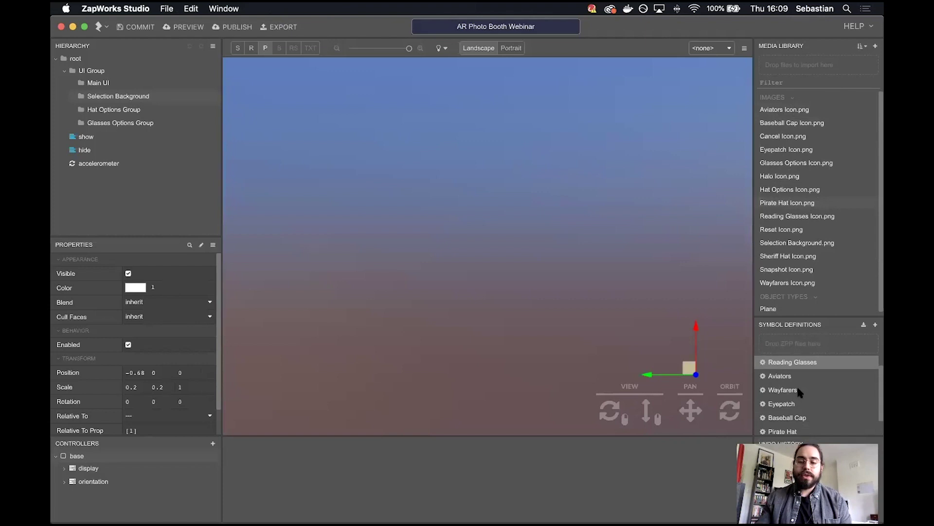
scroll(798, 389, "down", 1)
scroll(798, 391, "up", 2)
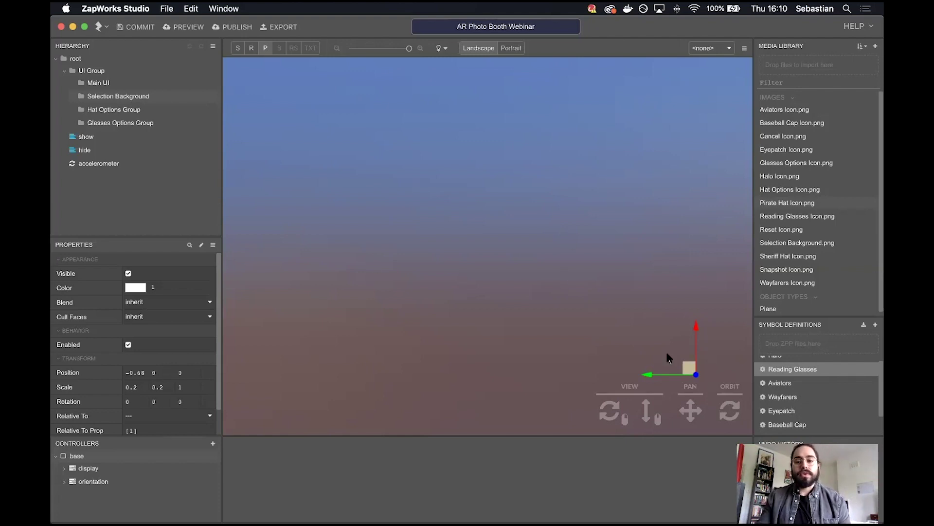
mouse_move(731, 409)
left_mouse_down()
mouse_move(731, 433)
mouse_move(731, 409)
left_mouse_up()
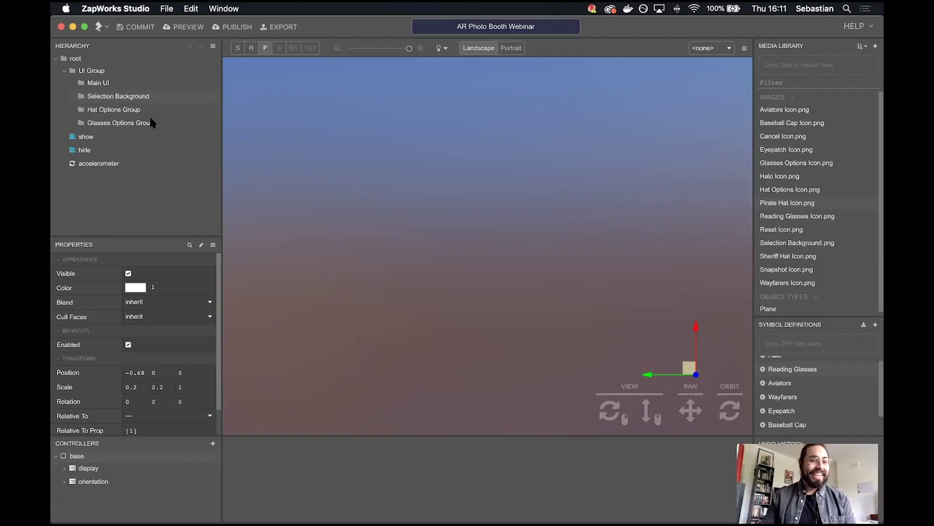
- Add Hat Options Icon.png to the Main UI group and switch the scene view to portrait orientation
left_click(140, 98)
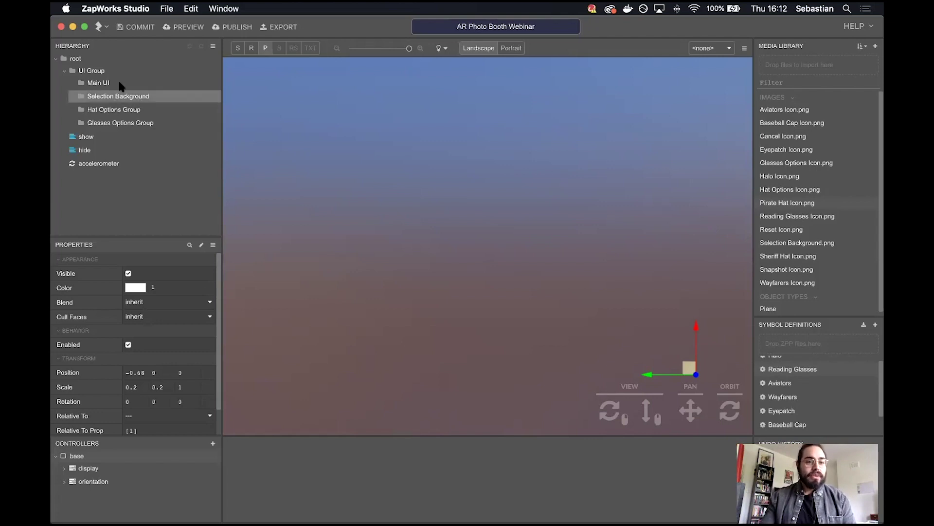
left_click(121, 85)
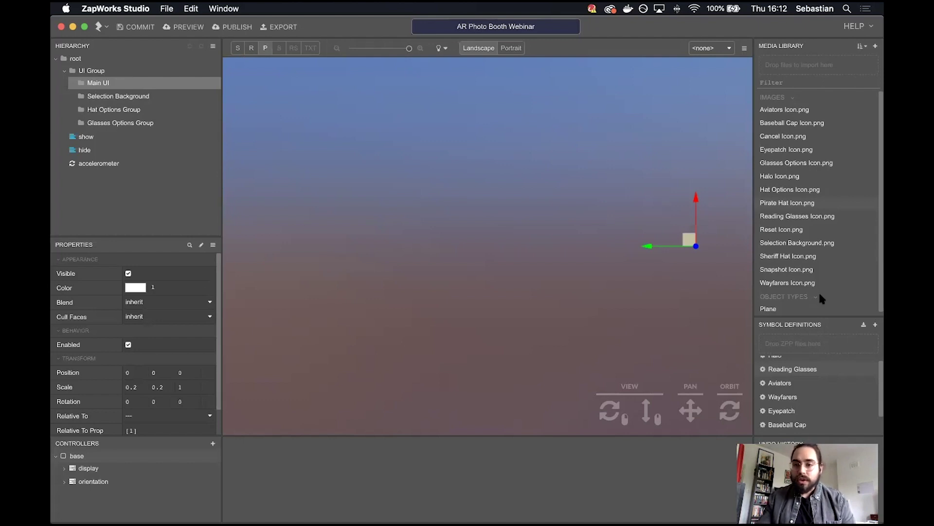
left_click(824, 190)
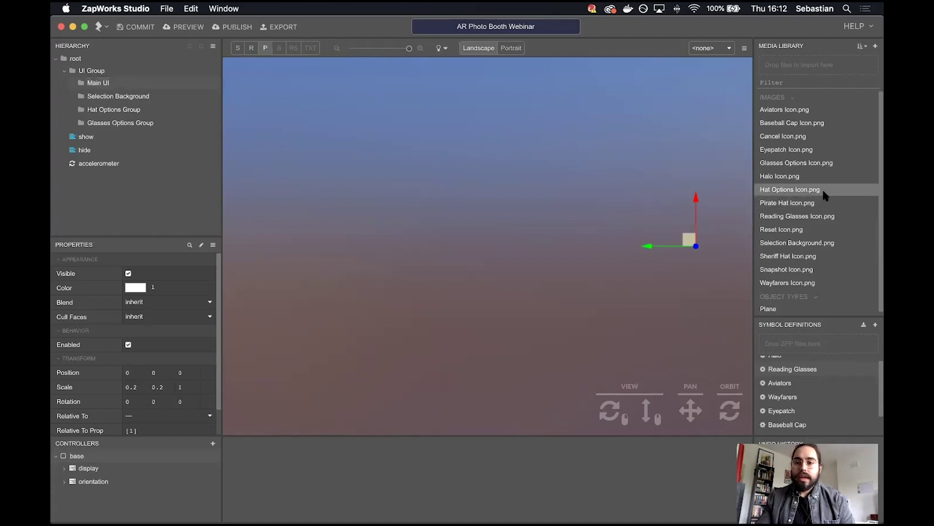
mouse_move(808, 190)
left_mouse_down()
mouse_move(175, 138)
mouse_move(138, 83)
mouse_move(145, 93)
left_mouse_up()
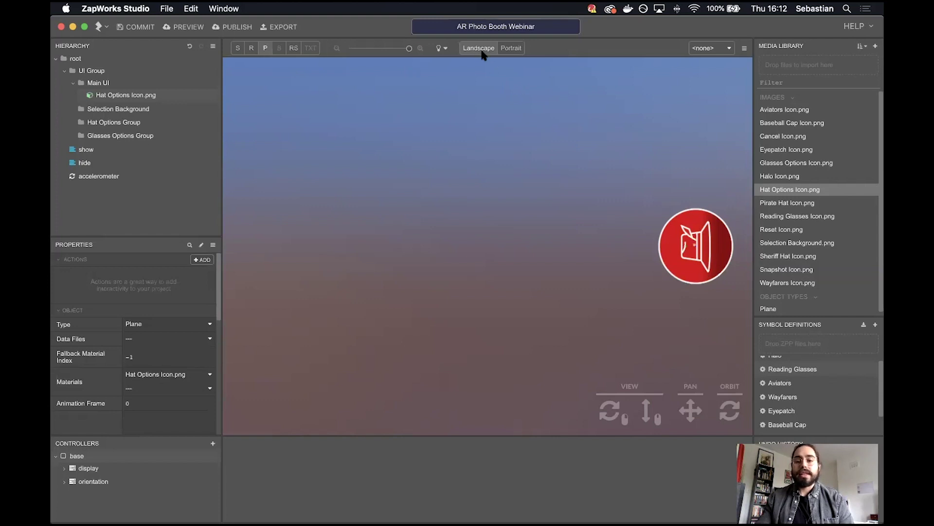
left_click(512, 49)
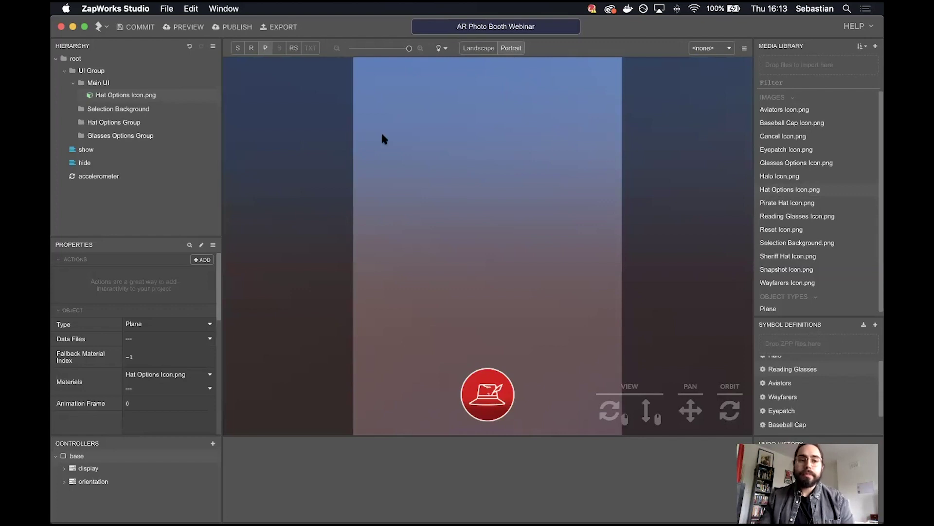
- Try to move the hat icon directly in the scene view with the Position tool
left_click(129, 95)
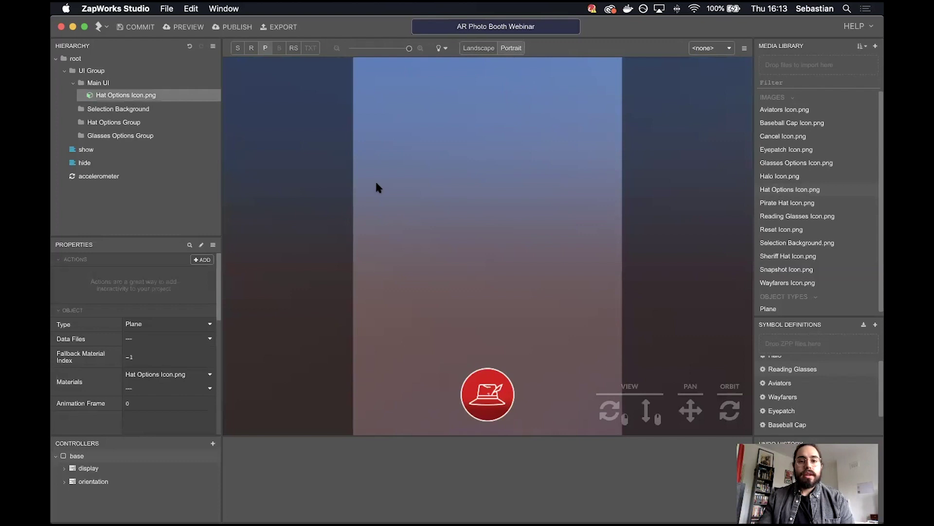
left_click(265, 48)
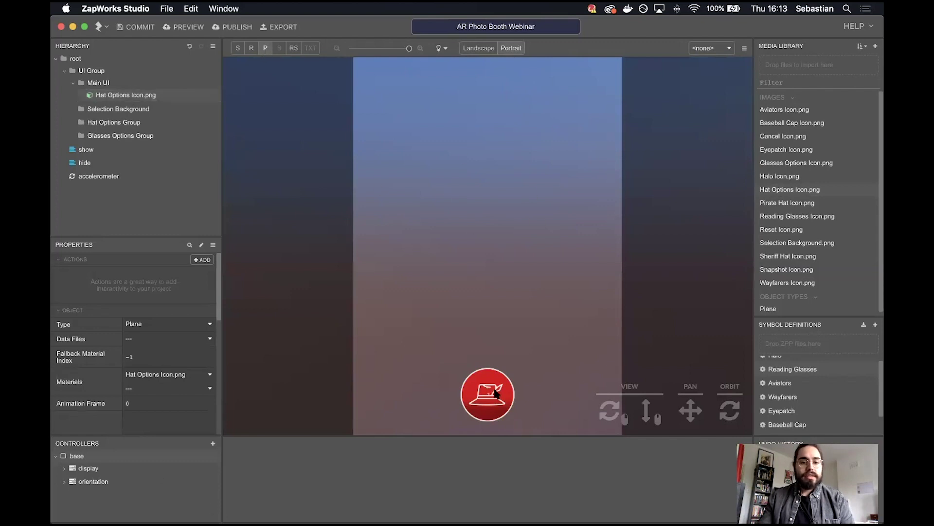
left_click(140, 94)
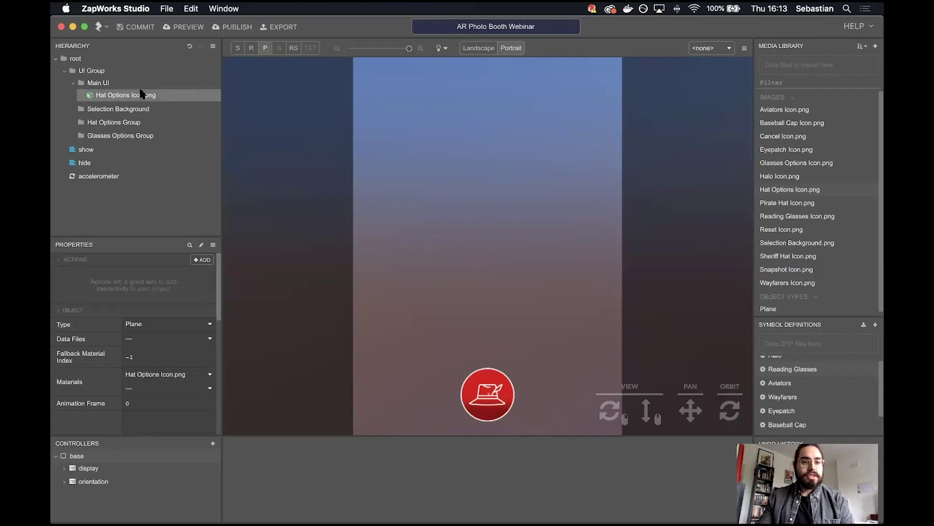
left_click(506, 393)
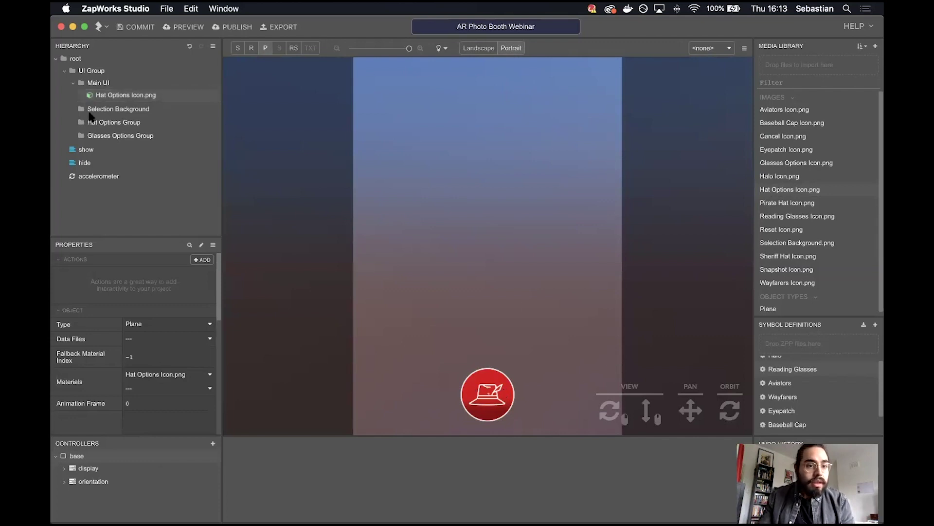
left_click(110, 96)
left_click(488, 409)
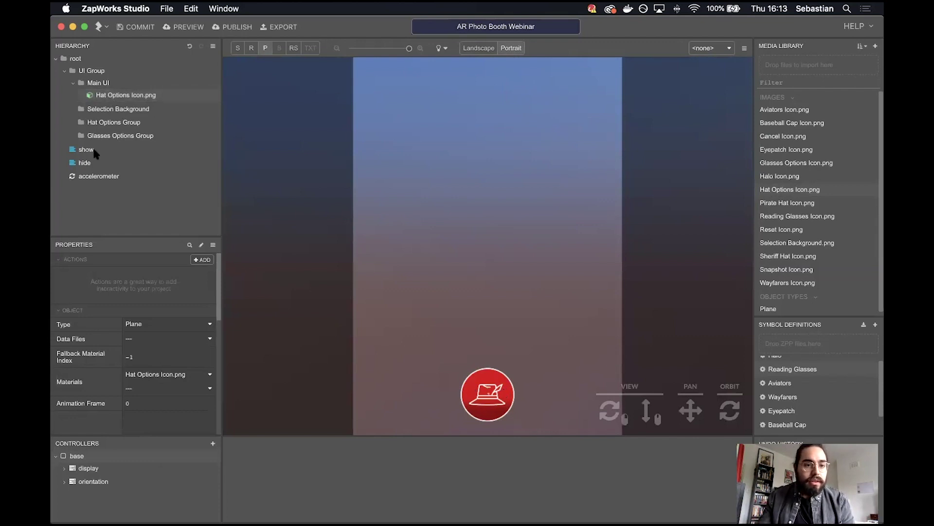
- Compare the transform properties of Hat Options Icon.png with those of its parent Main UI group
left_click(119, 99)
scroll(155, 389, "down", 10)
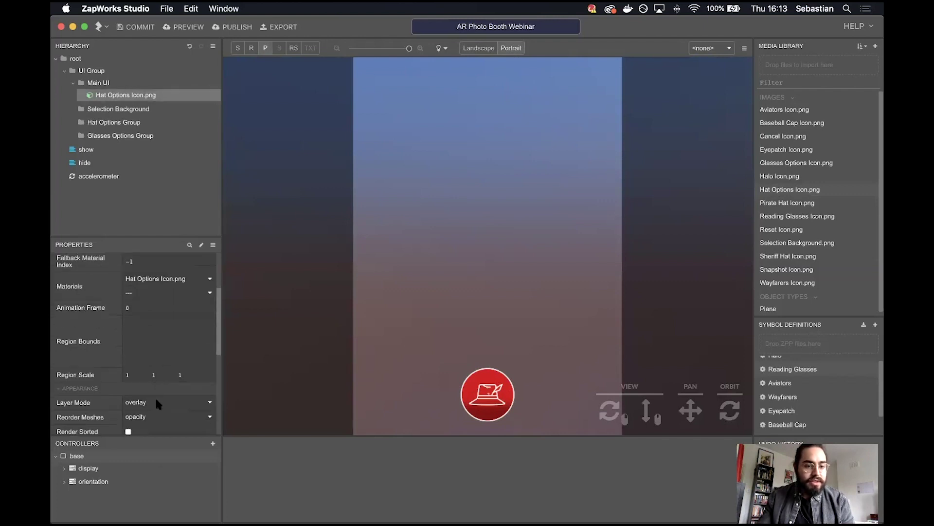
scroll(155, 360, "down", 1)
left_click(139, 377)
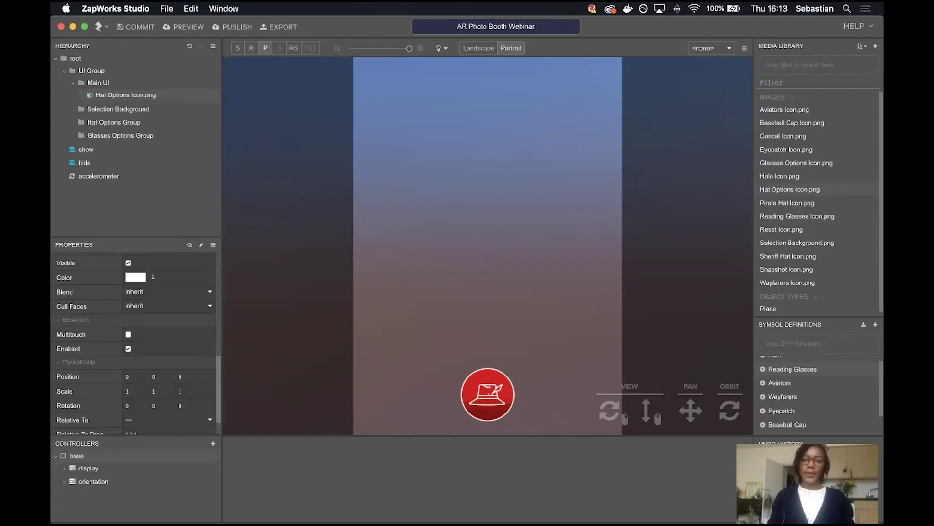
right_click(150, 95)
left_click(111, 91)
left_click(110, 84)
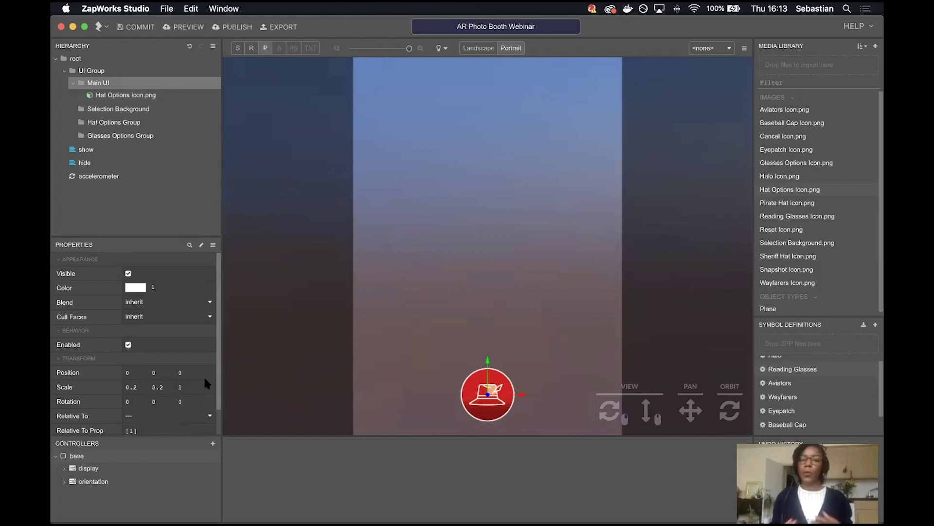
left_click(130, 95)
left_click(128, 84)
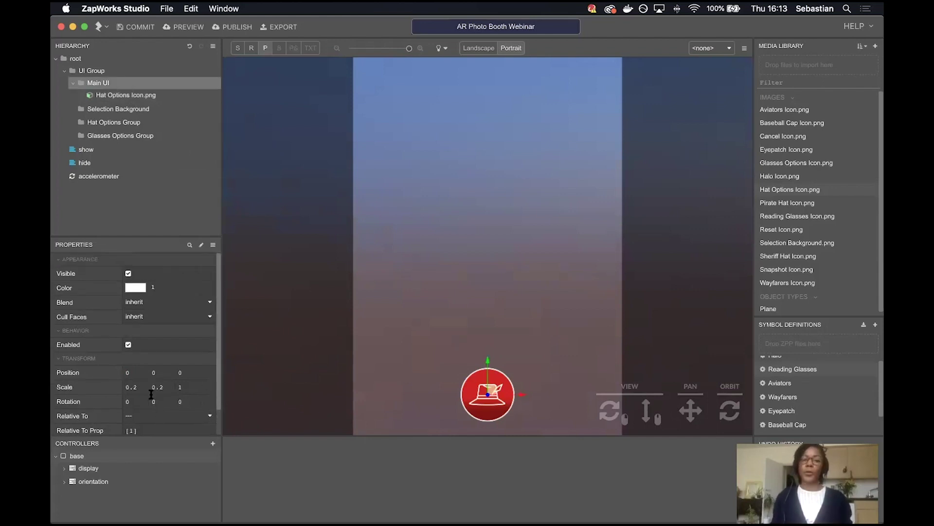
left_click(151, 95)
left_click(490, 396)
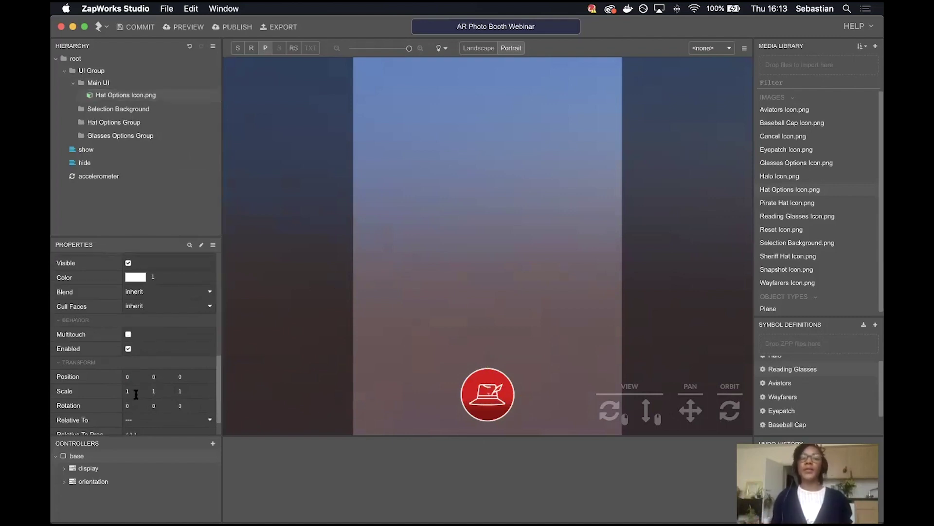
- Try a Y position of -3.14 for Hat Options Icon.png and undo the change
left_click(162, 374)
type("-3.14")
key("Return")
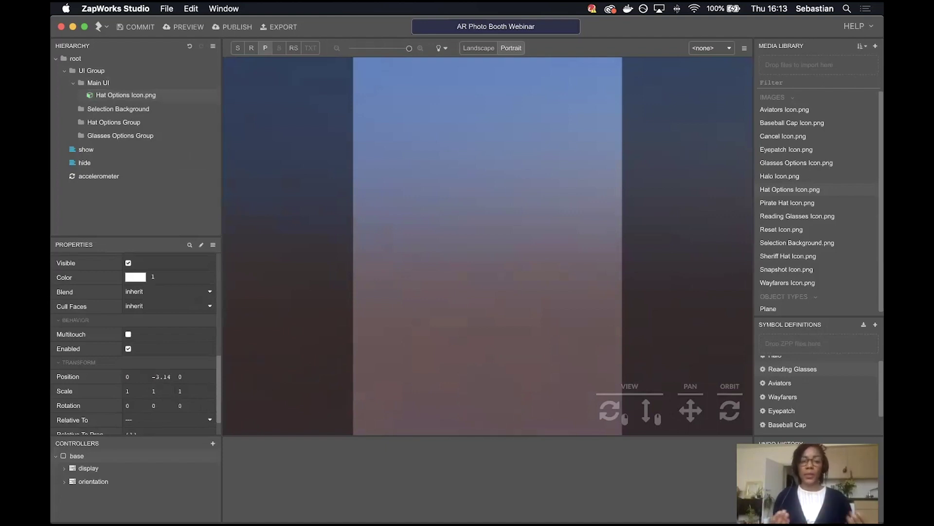
key("super+z")
- Try an X position of 1.4 for Hat Options Icon.png and replace it with -3
left_click(132, 376)
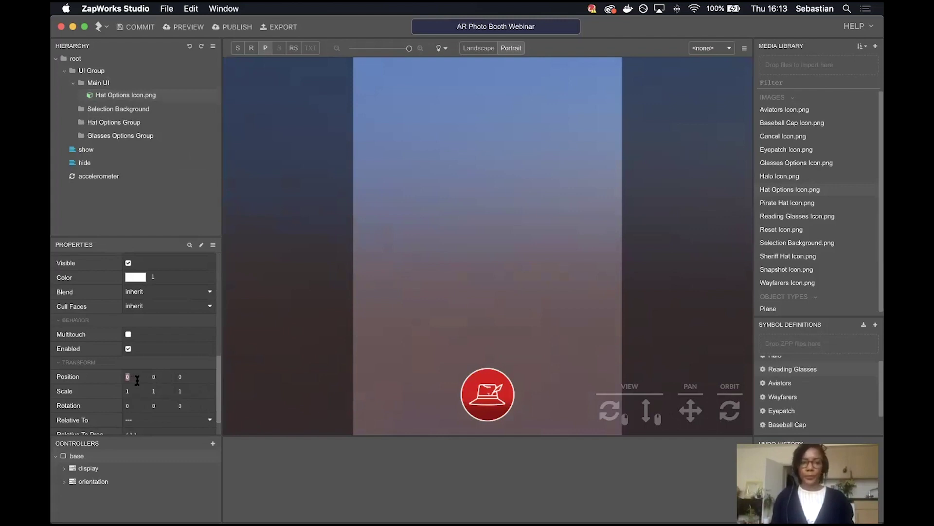
type("1.4")
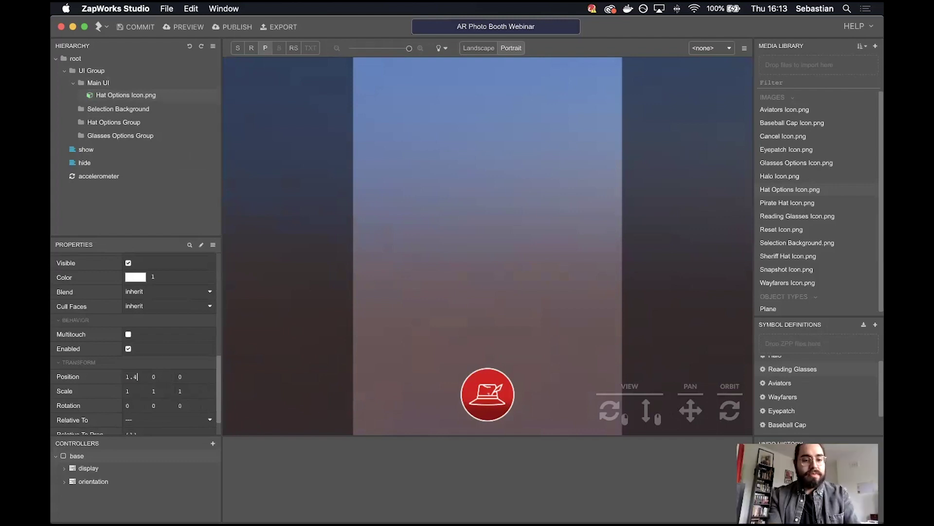
key("Return")
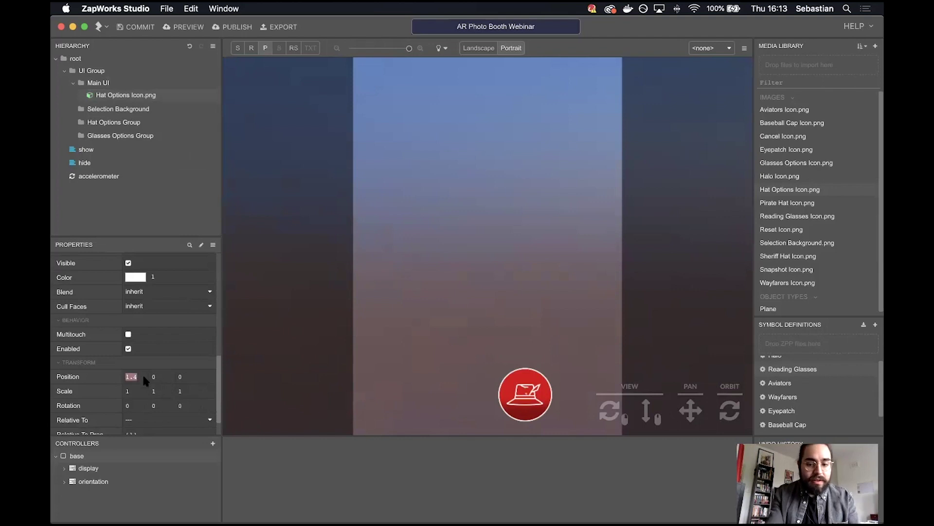
type("-3")
key("Return")
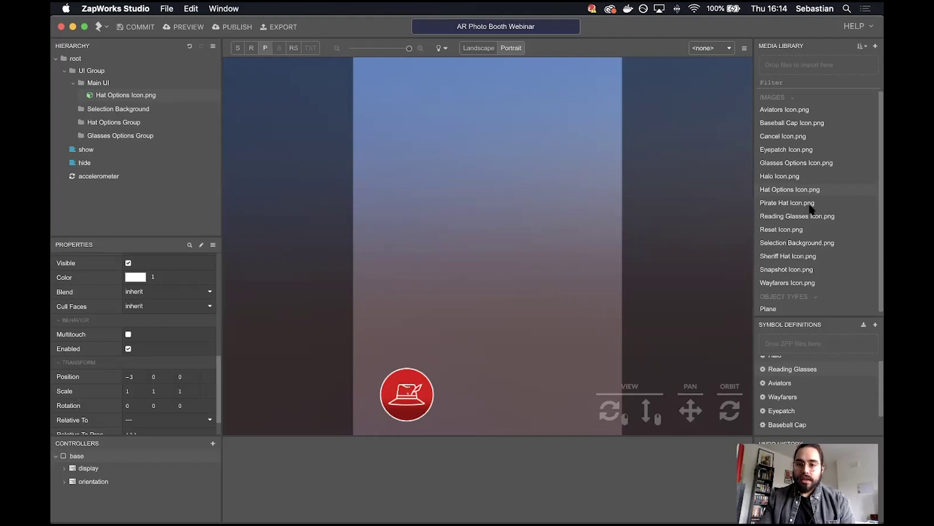
- Add Snapshot Icon.png from the media library to the Main UI group
scroll(789, 251, "down", 1)
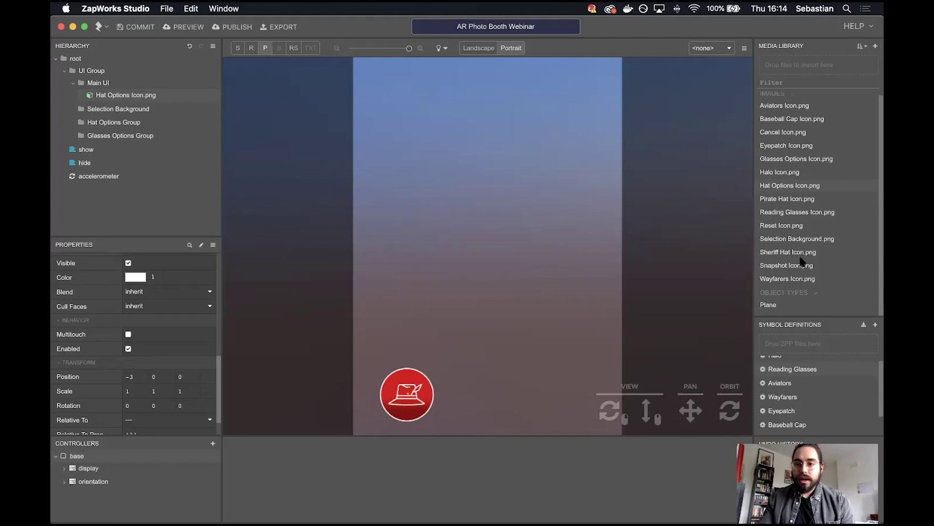
scroll(822, 236, "up", 1)
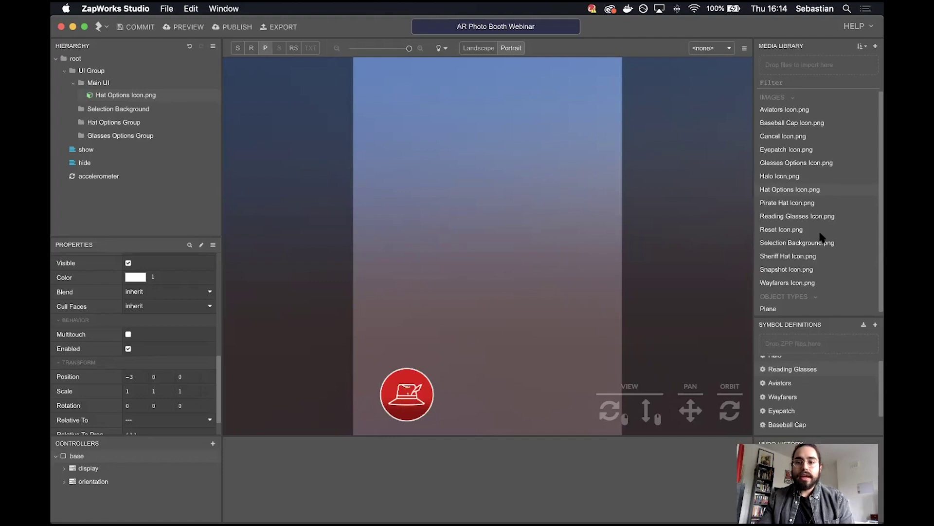
left_click_drag(811, 271, 168, 102)
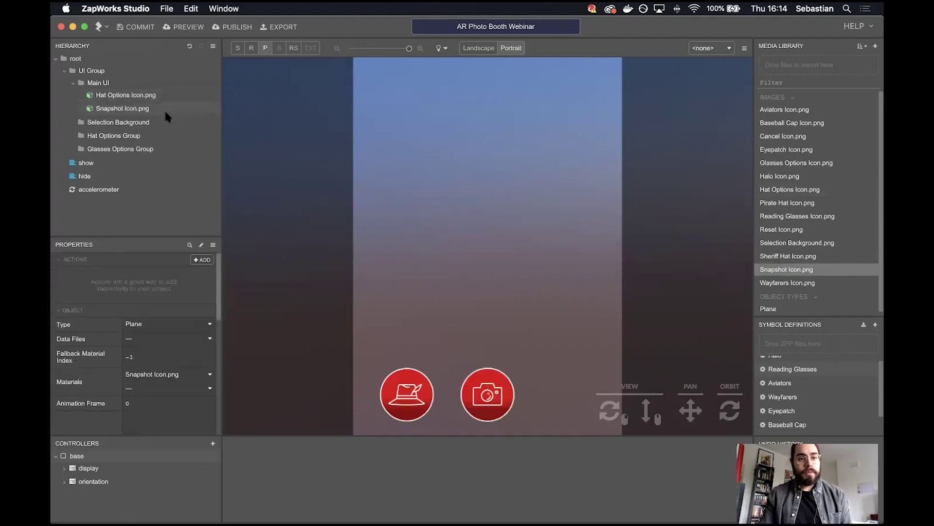
- Set the X position of Snapshot Icon.png to 3
scroll(185, 343, "down", 9)
scroll(160, 335, "down", 3)
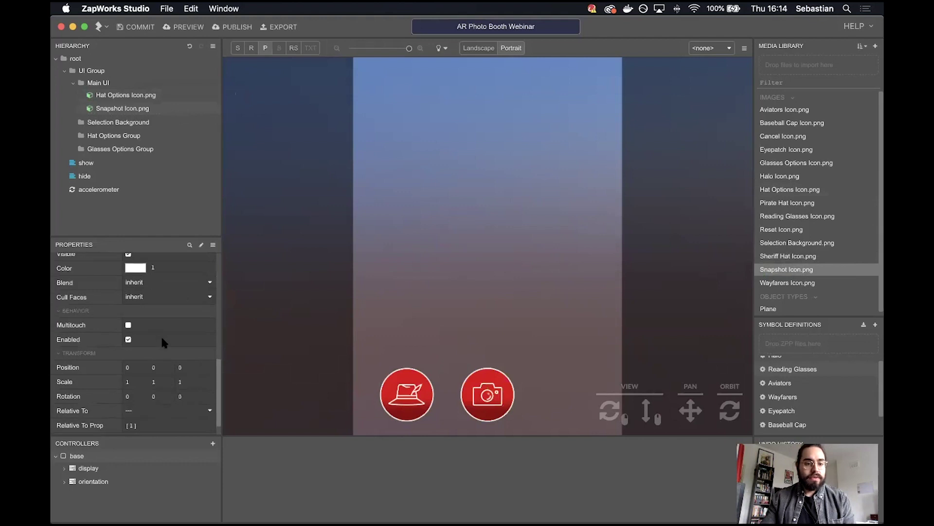
left_click(141, 367)
type("3")
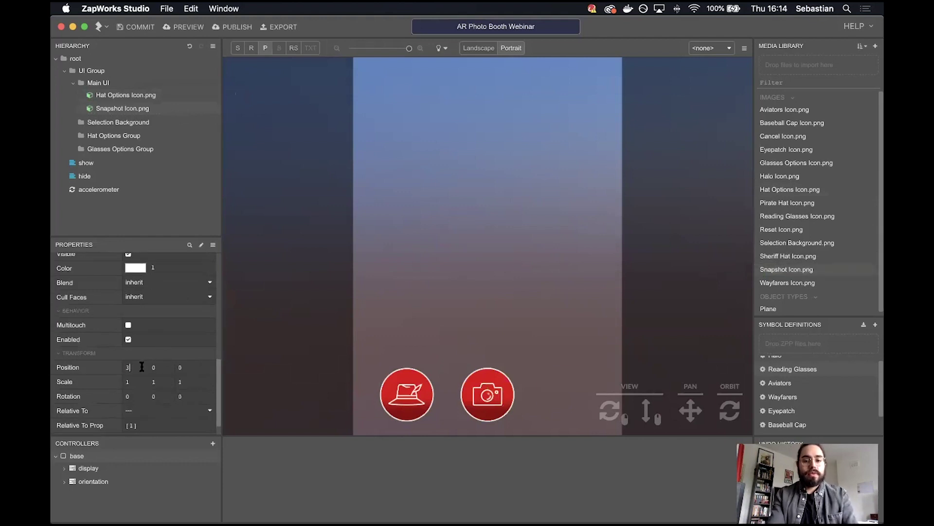
key("Return")
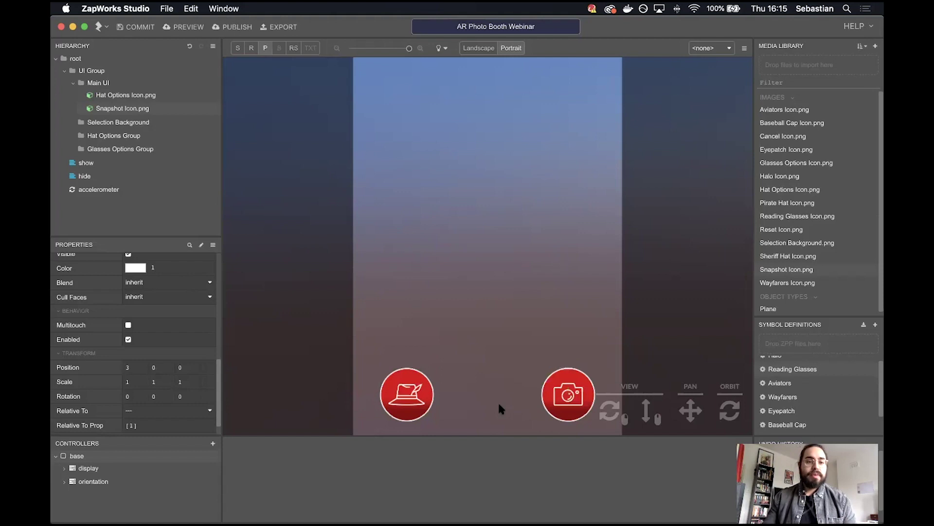
- Examine the Main UI group's scale and the transform of Hat Options Icon.png inside it
left_click(108, 83)
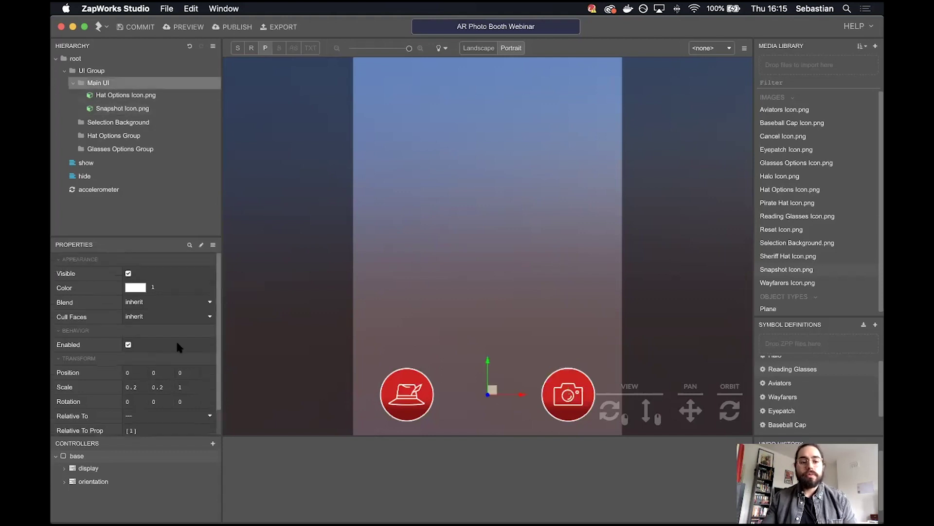
scroll(152, 387, "down", 1)
left_click(139, 380)
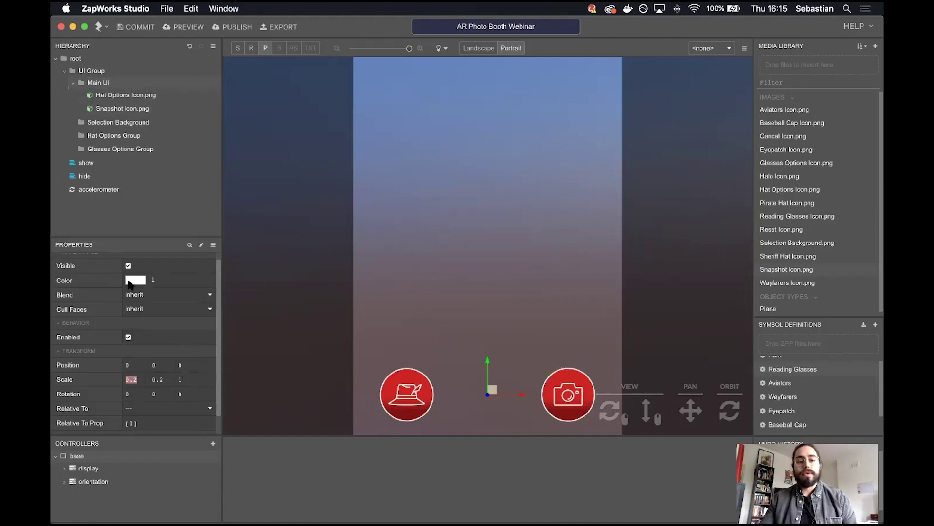
left_click(107, 95)
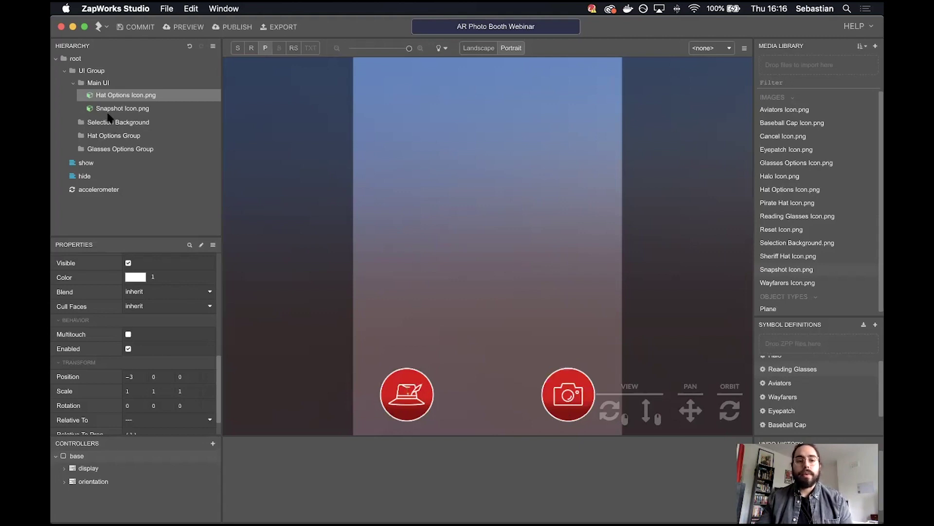
- Add Selection Background.png from the media library to the Selection Background group
left_click(72, 85)
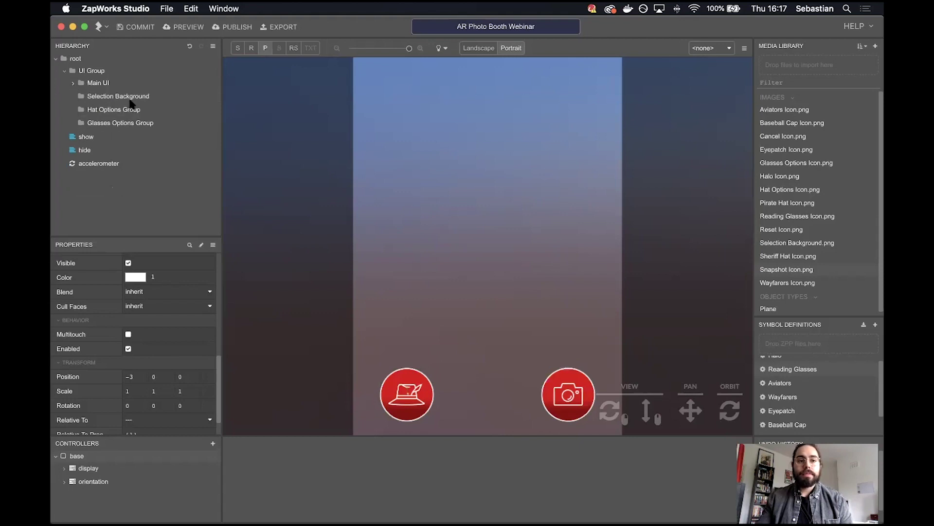
left_click(140, 96)
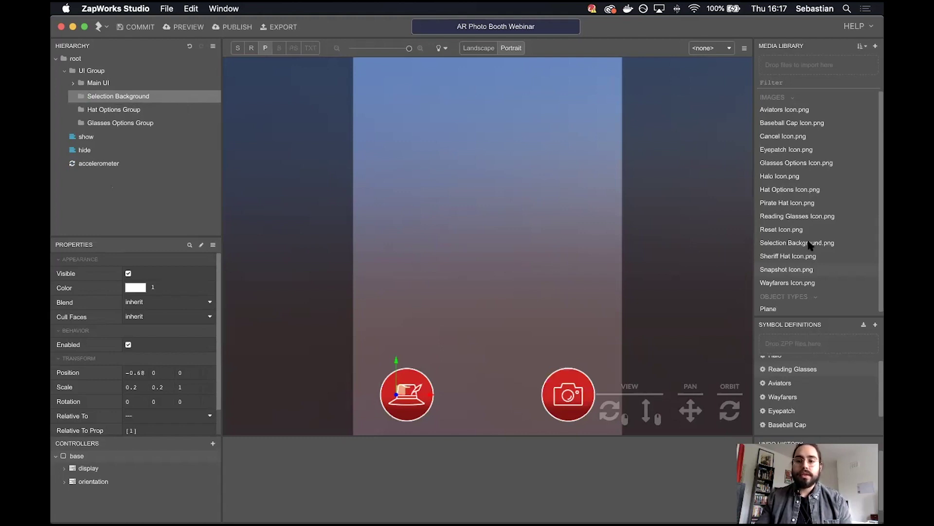
left_click_drag(816, 244, 160, 106)
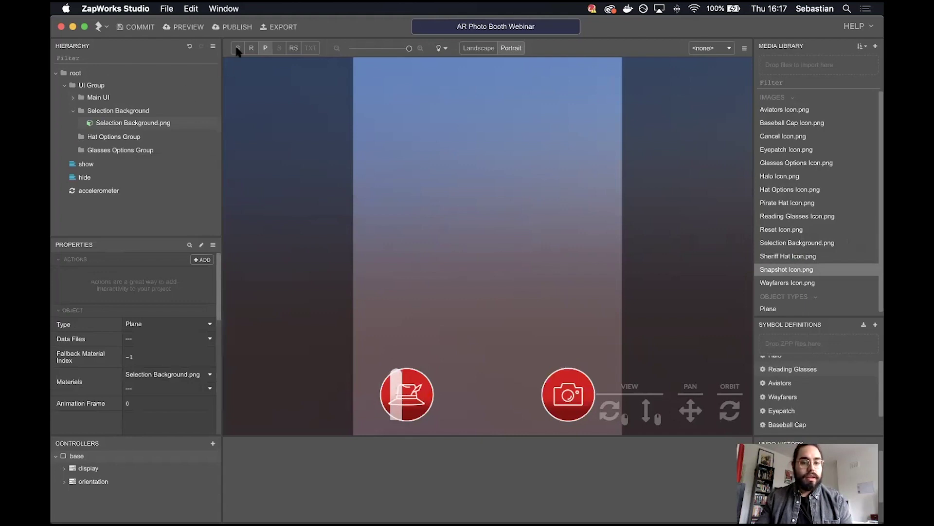
- Try an X scale of 1 for Selection Background.png
scroll(198, 363, "down", 5)
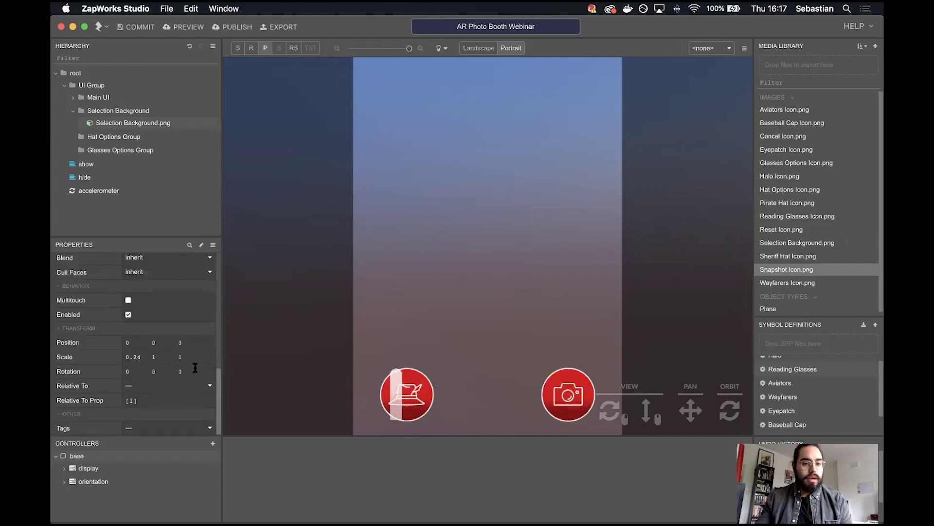
left_click(134, 356)
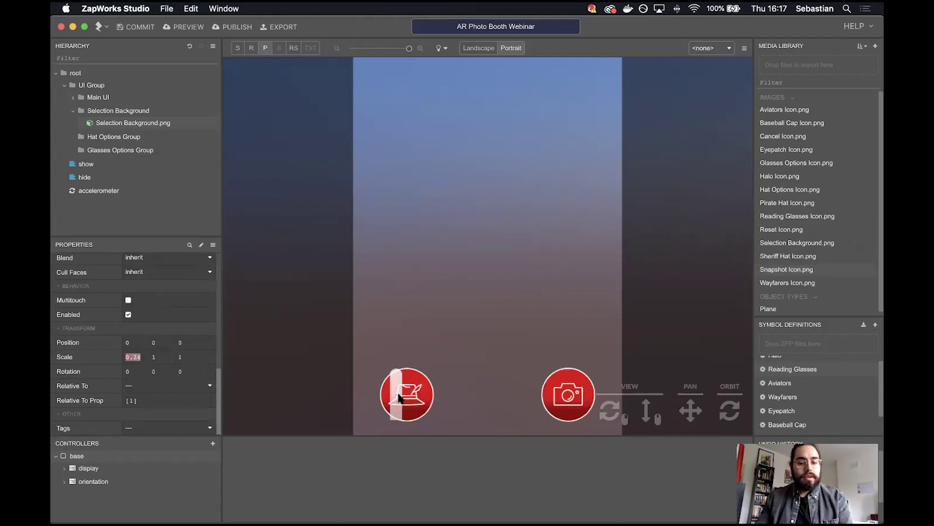
type("xc")
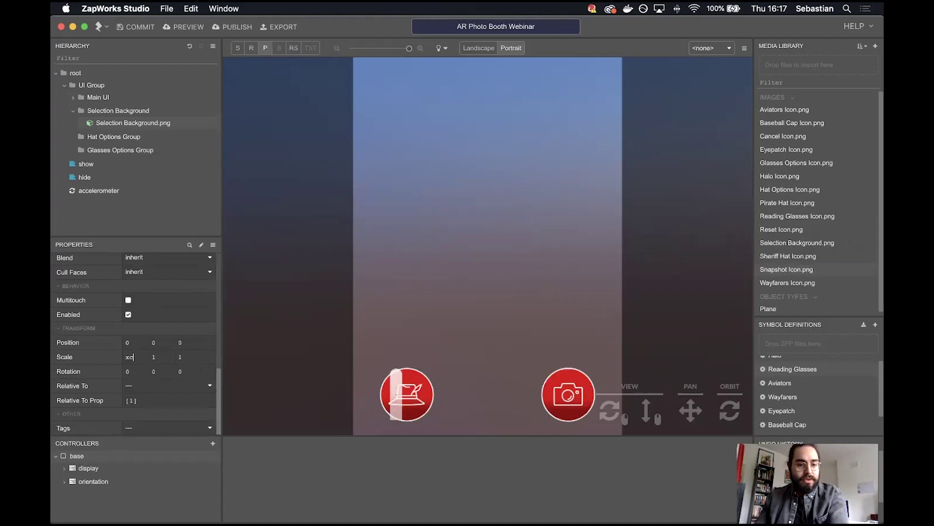
key("BackSpace")
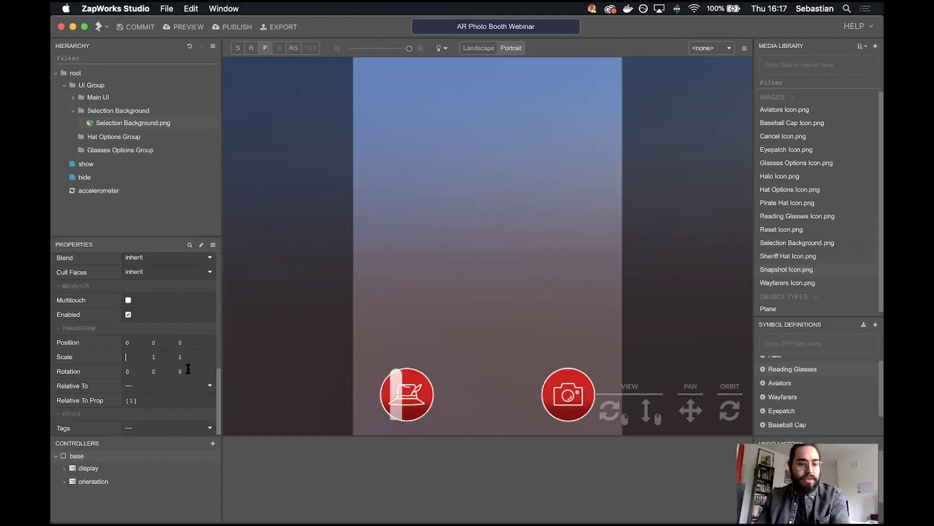
type("1")
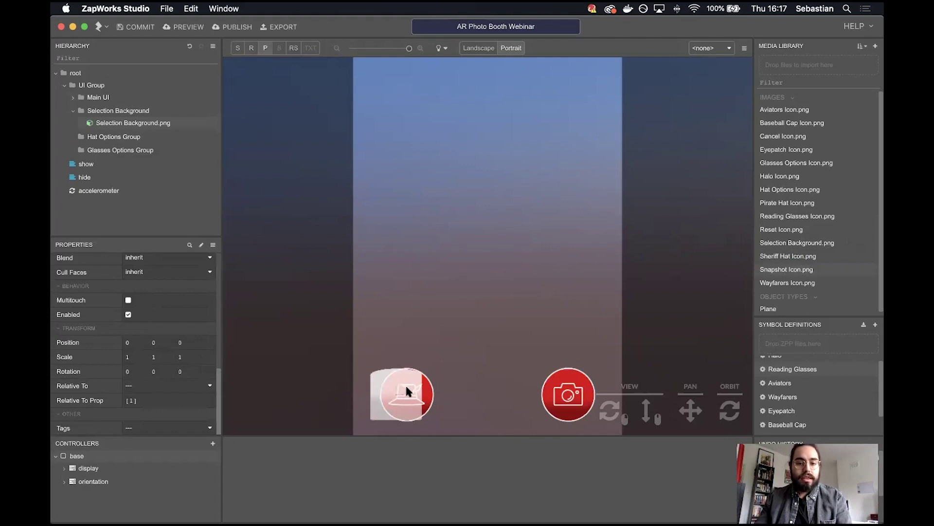
- Scale Selection Background.png up to about 0.92 by 4.15 and move it over the hat icon at about X 0.37, Y 3.59
left_click_drag(393, 384, 314, 283)
key("s")
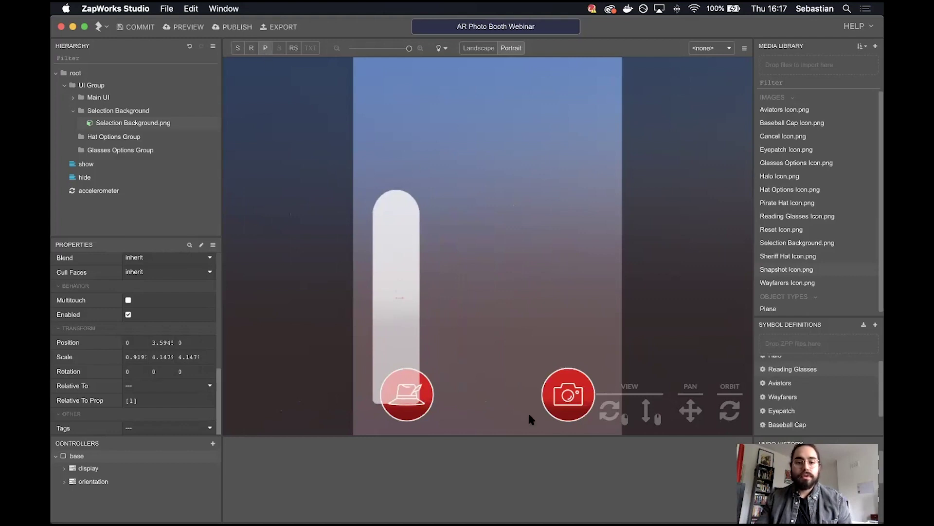
left_click_drag(399, 297, 409, 296)
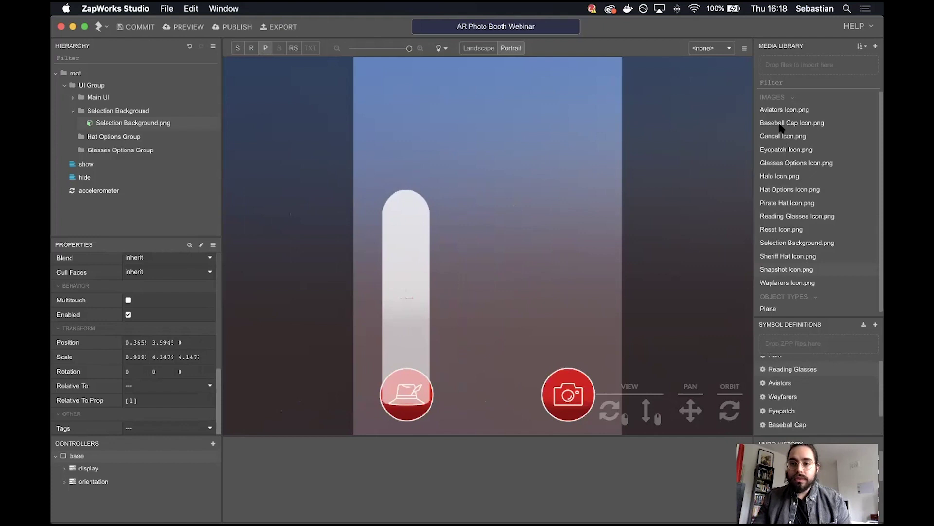
- Add Cancel Icon.png from the media library to the Selection Background group
left_click(790, 138)
left_click_drag(790, 140, 162, 131)
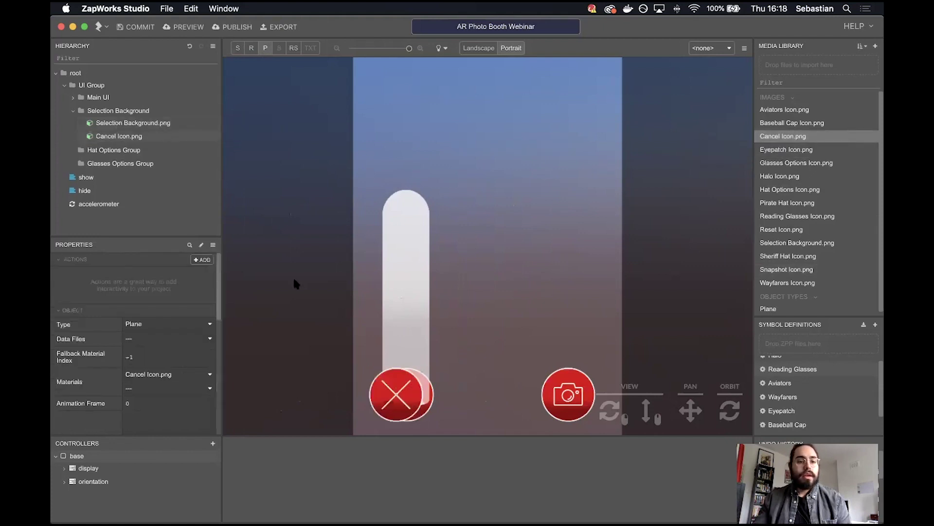
- Try an X position of -3 for Cancel Icon.png
scroll(173, 334, "down", 5)
scroll(174, 341, "down", 5)
scroll(168, 341, "down", 3)
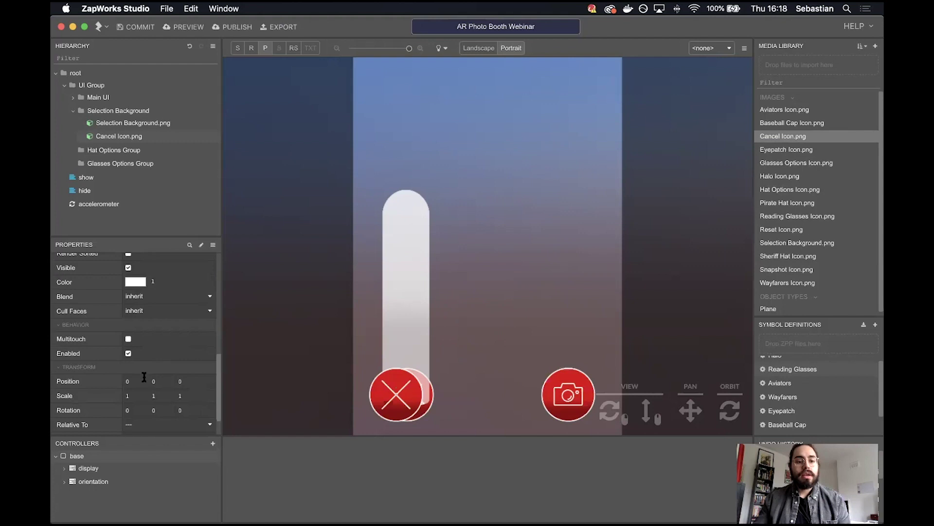
left_click(144, 377)
type("-3")
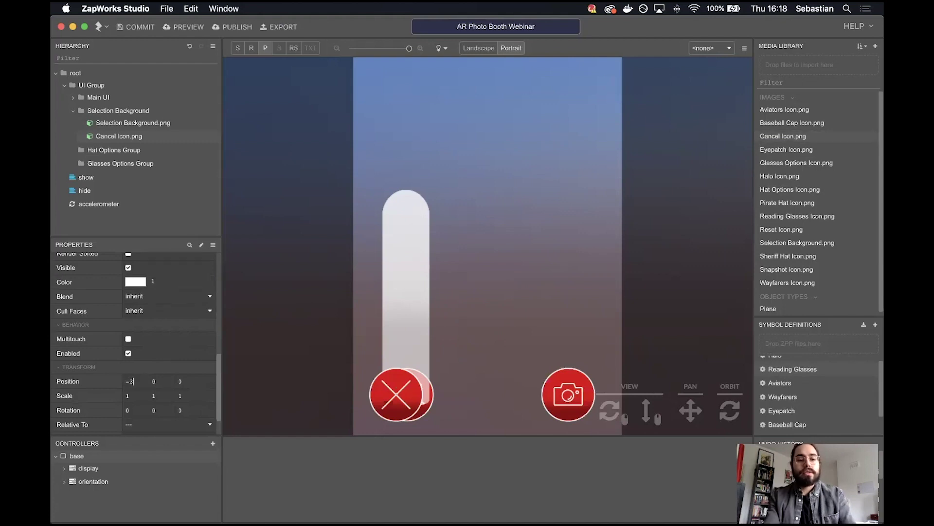
key("Return")
left_click(146, 381)
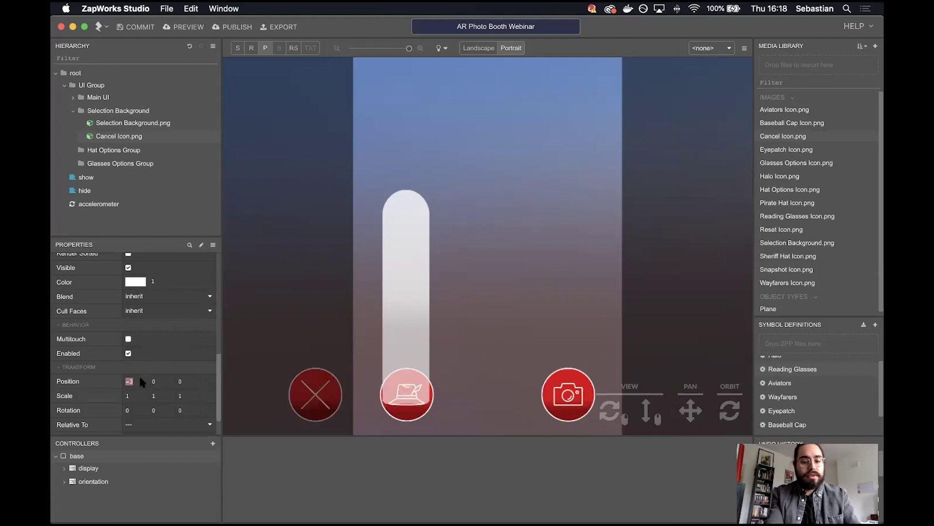
type("-")
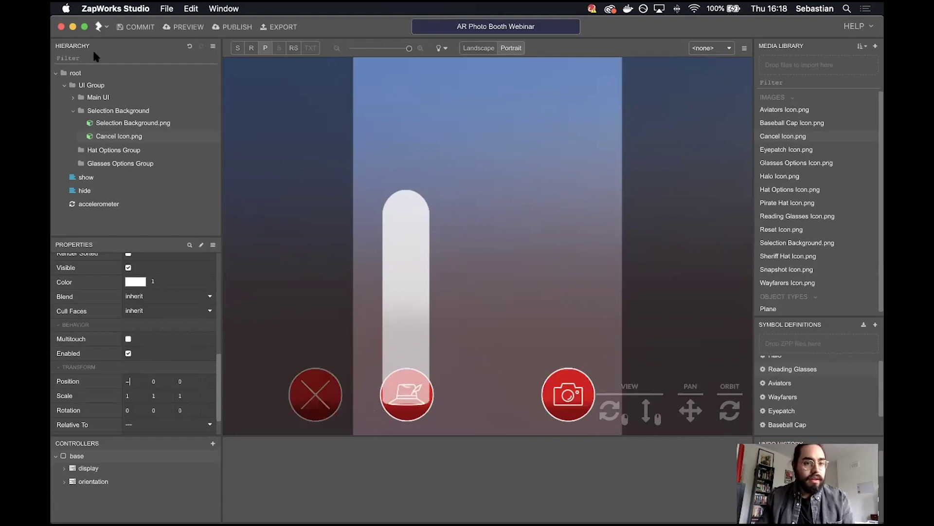
- Compare the transforms of Hat Options Icon.png, Selection Background.png and Cancel Icon.png
left_click(73, 97)
left_click(94, 110)
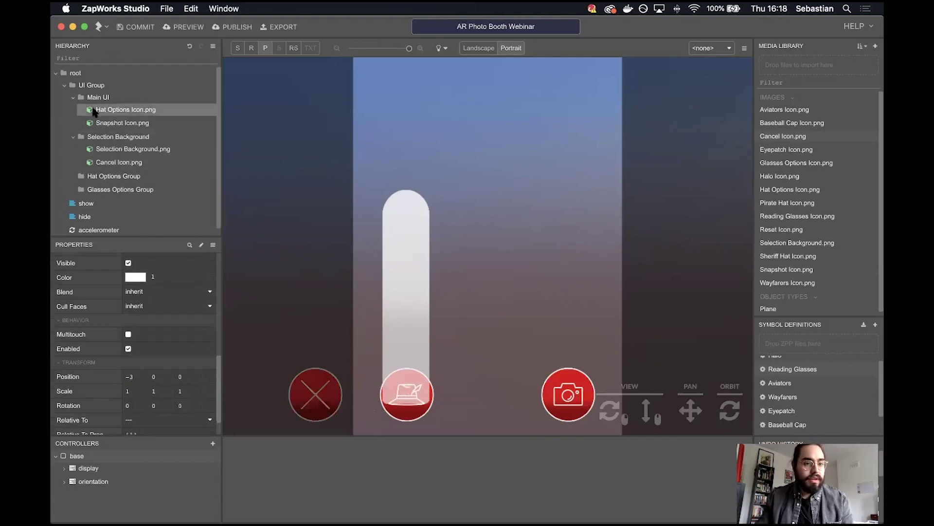
left_click(116, 150)
left_click(130, 164)
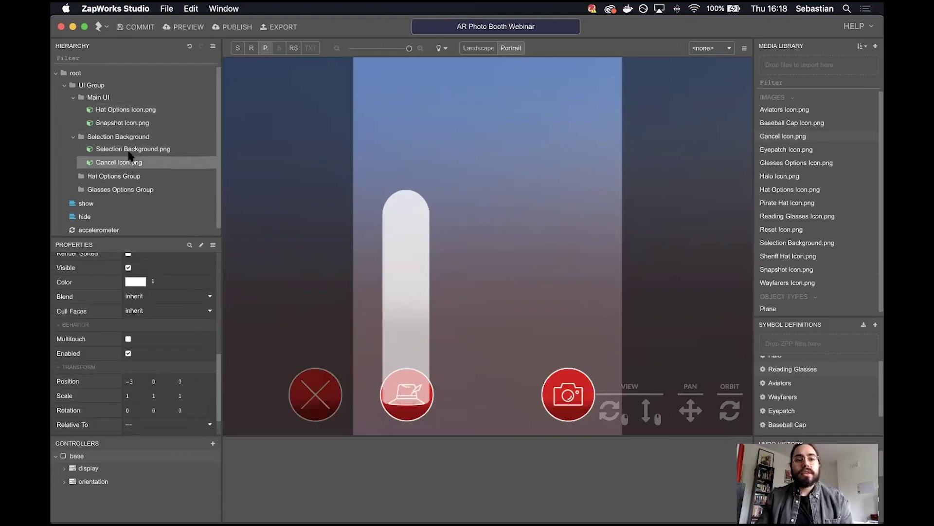
left_click(129, 150)
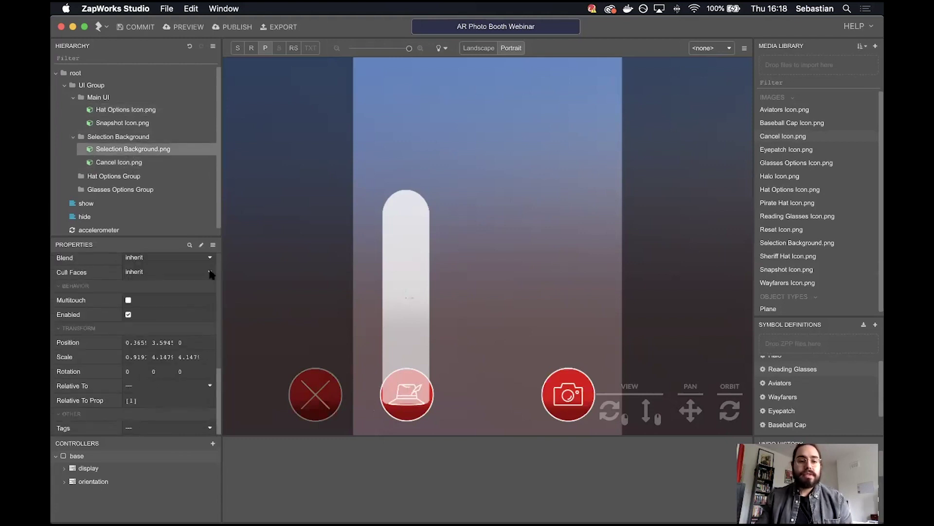
left_click(126, 163)
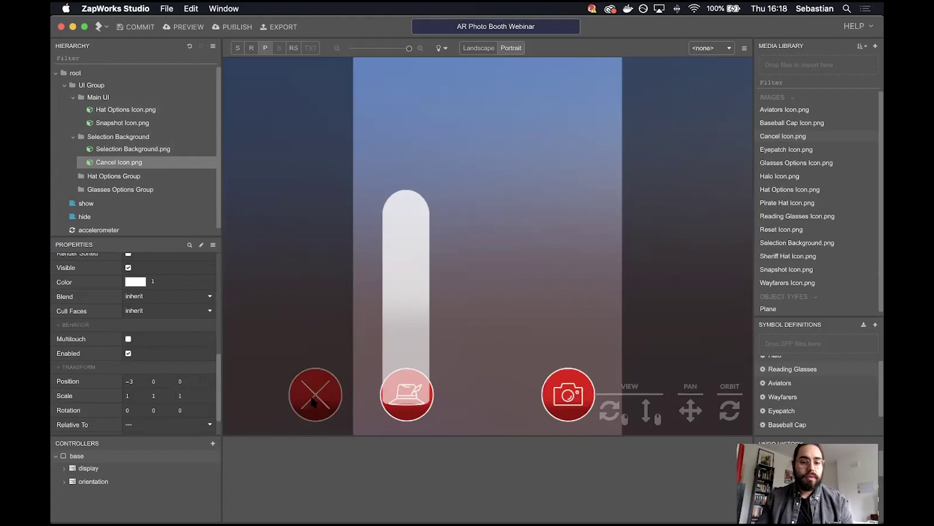
- Try X positions of -2 and 0 for Cancel Icon.png
left_click(327, 399)
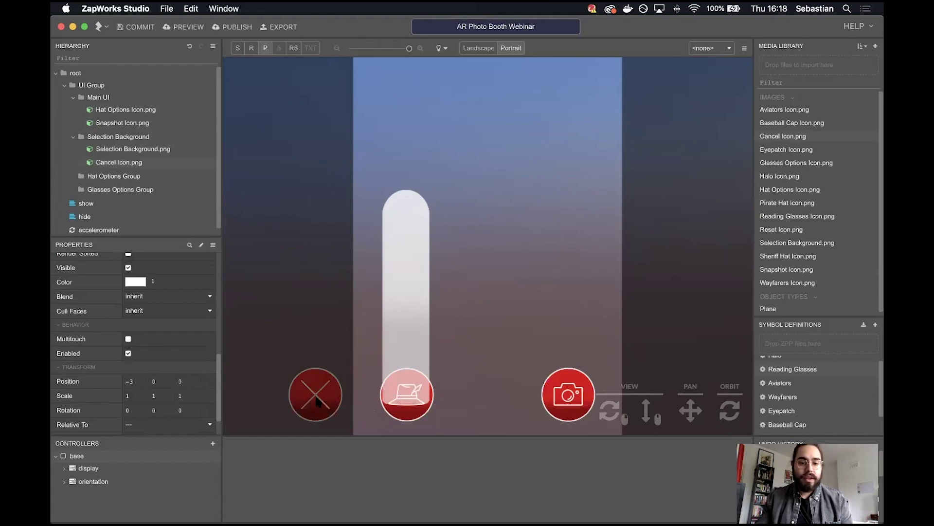
left_click(147, 382)
type("-2")
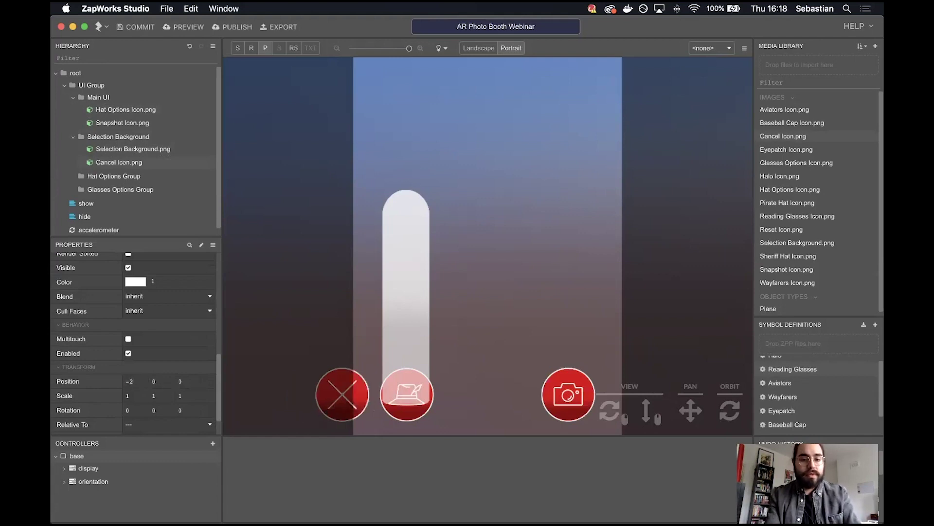
double_click(136, 379)
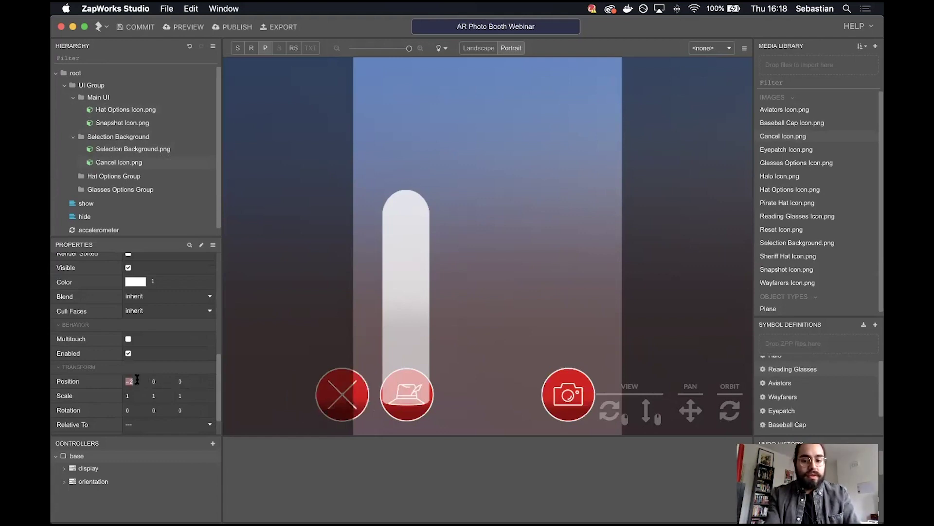
type("0")
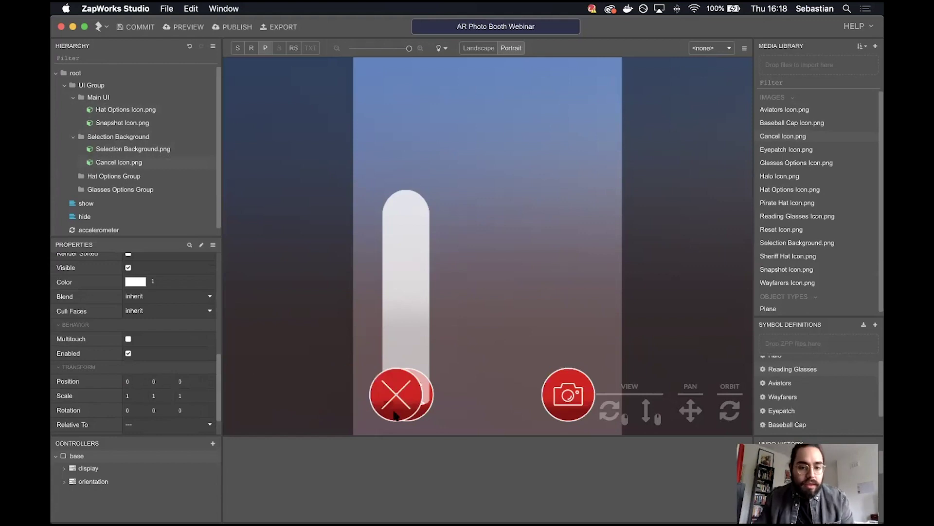
- Try an X position of -0.5 for Cancel Icon.png and replace it with 0.5
double_click(145, 381)
type("-0.5")
double_click(149, 381)
key("Left")
key("BackSpace")
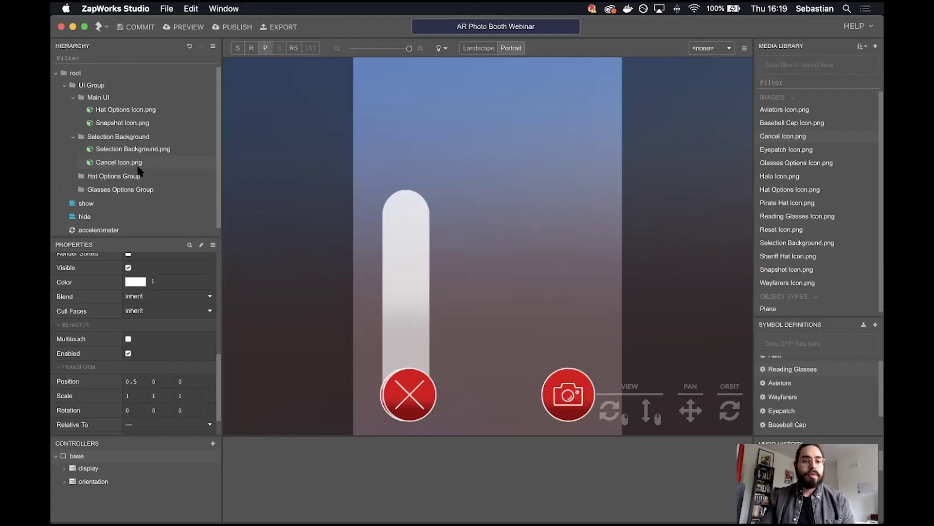
- Reorder Cancel Icon.png above Selection Background.png within the Selection Background group, and move it back below
left_click(131, 148)
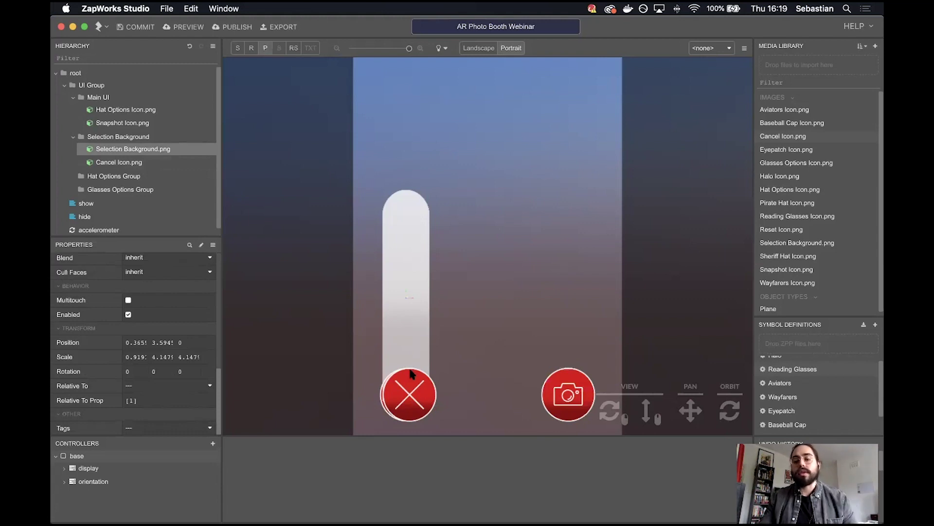
left_click(119, 163)
left_click_drag(119, 163, 125, 140)
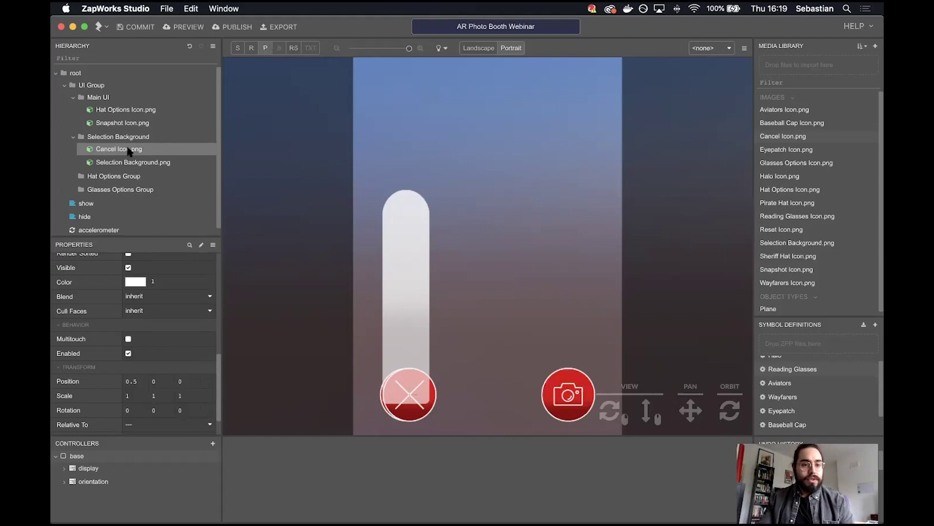
left_click_drag(129, 150, 131, 168)
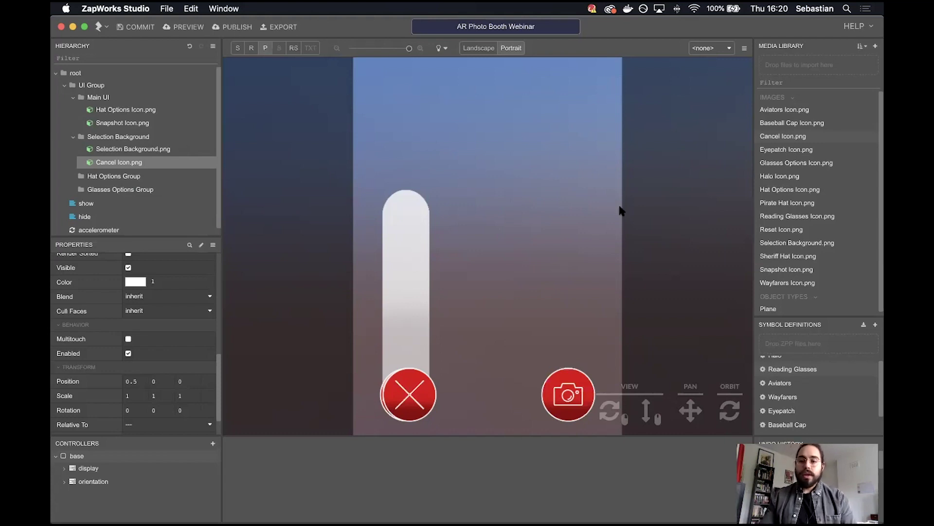
- Add Sheriff Hat Icon.png from the media library to the Hat Options Group and set its Y position to -1
left_click(803, 256)
left_click_drag(806, 261, 169, 188)
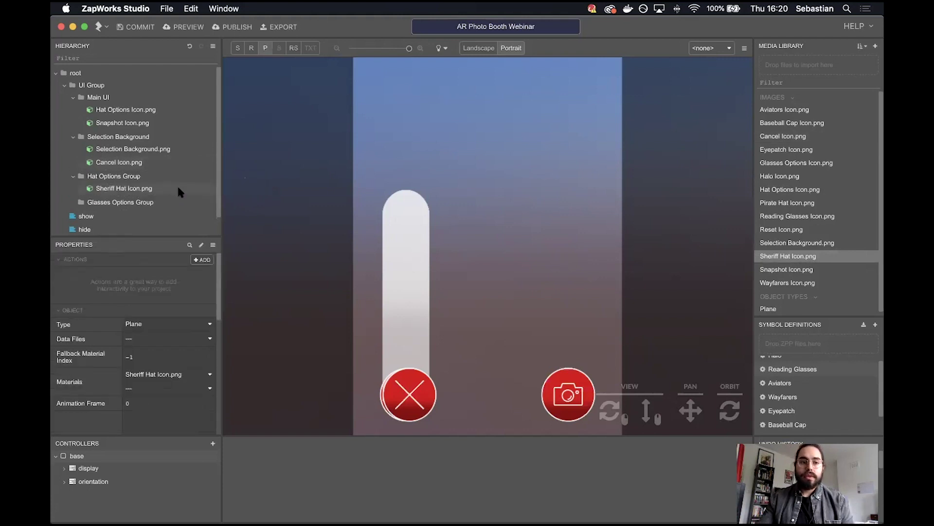
scroll(126, 373, "down", 2)
scroll(126, 374, "down", 9)
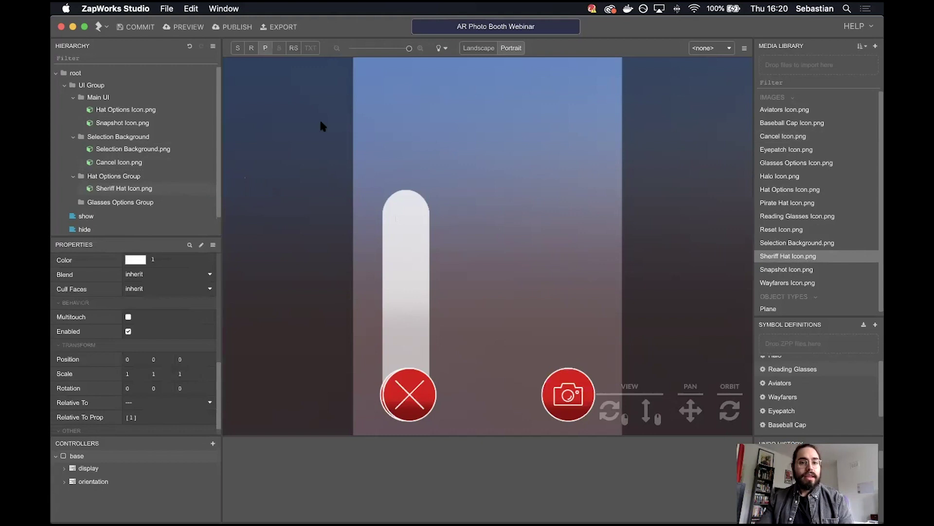
scroll(144, 346, "up", 8)
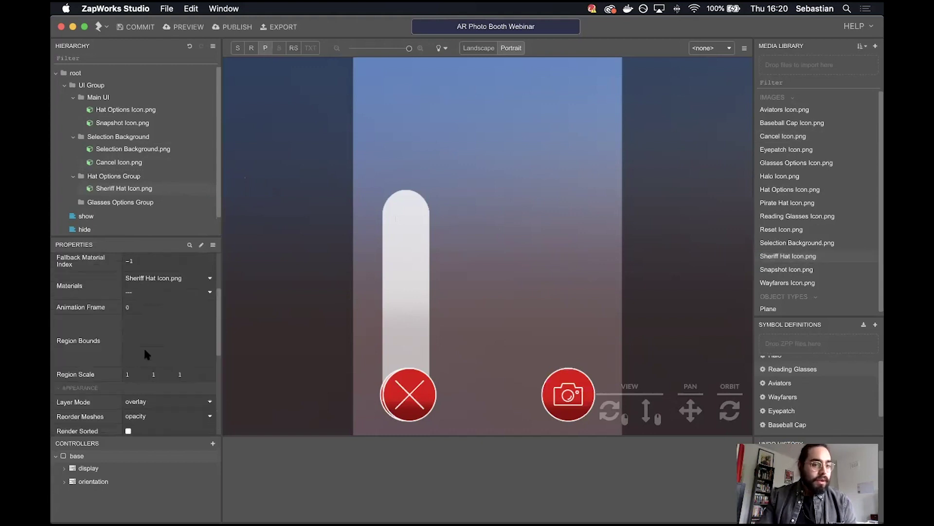
scroll(165, 343, "down", 8)
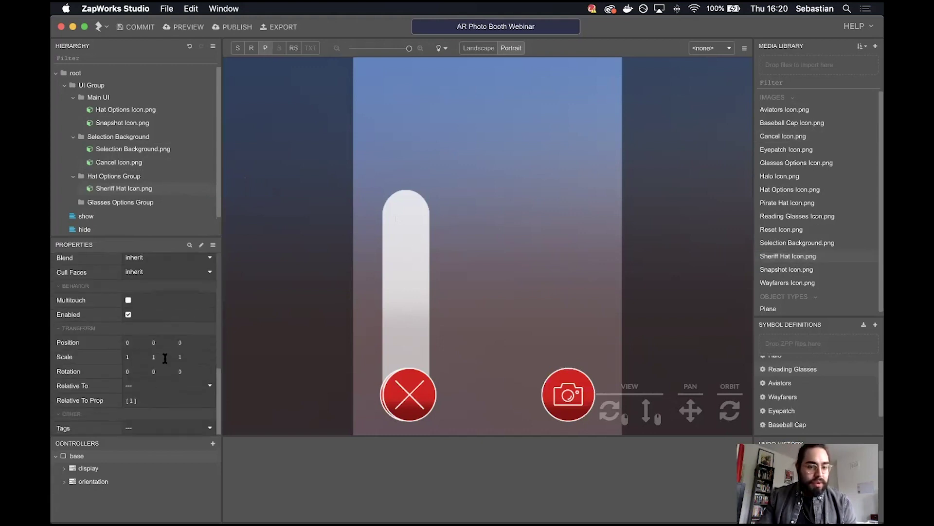
left_click(144, 344)
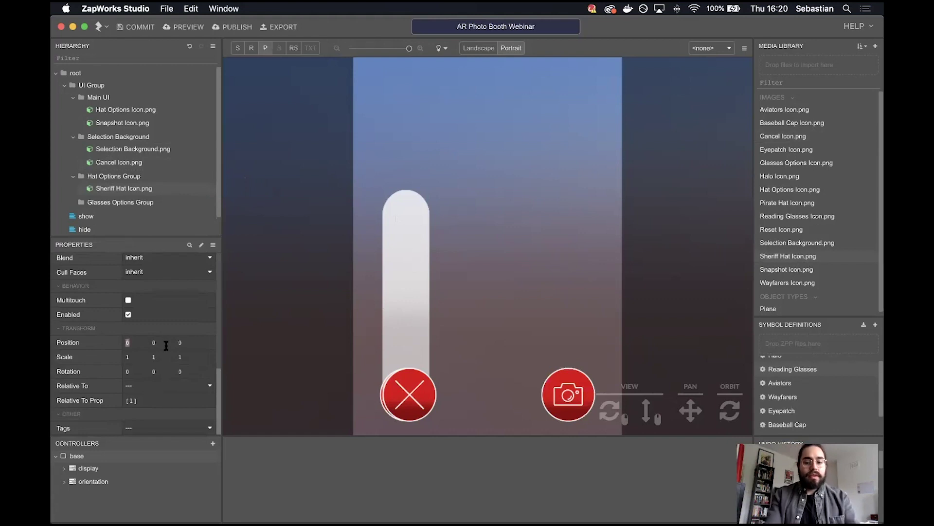
type("0")
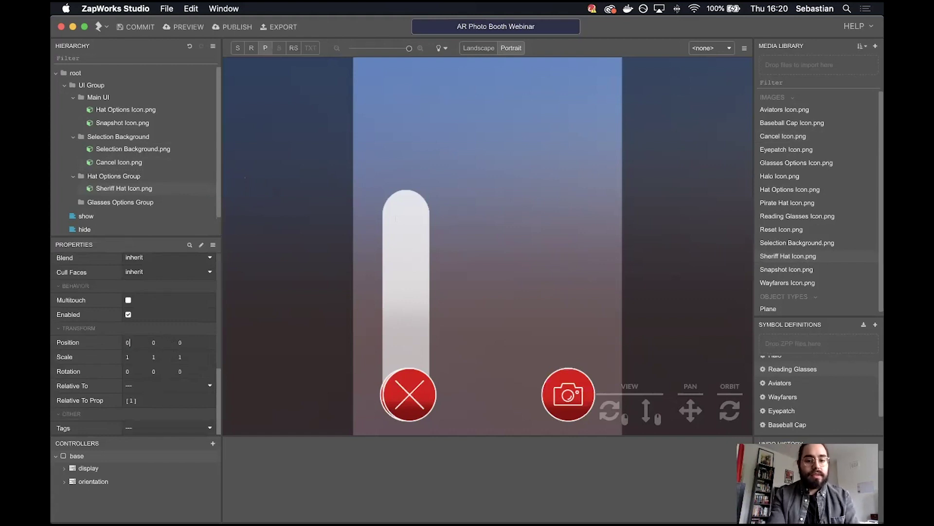
left_click(167, 343)
type("0")
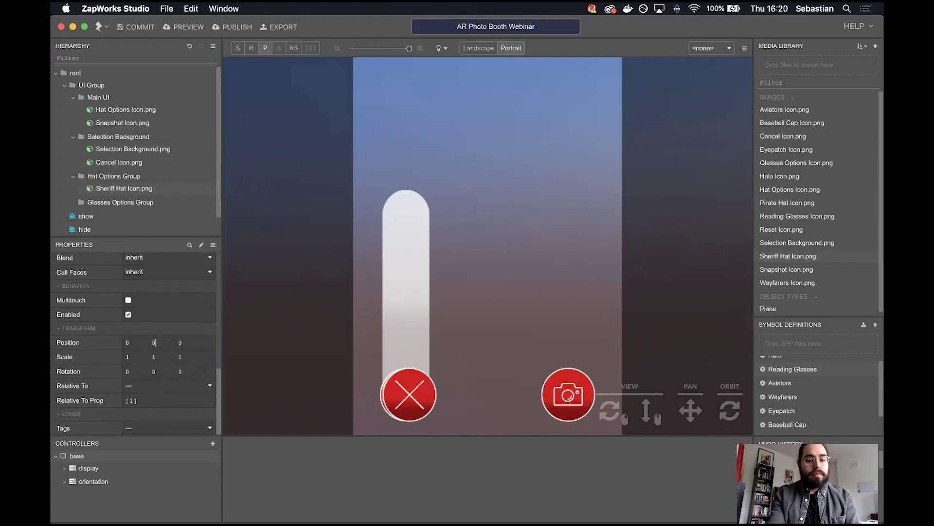
type("-1")
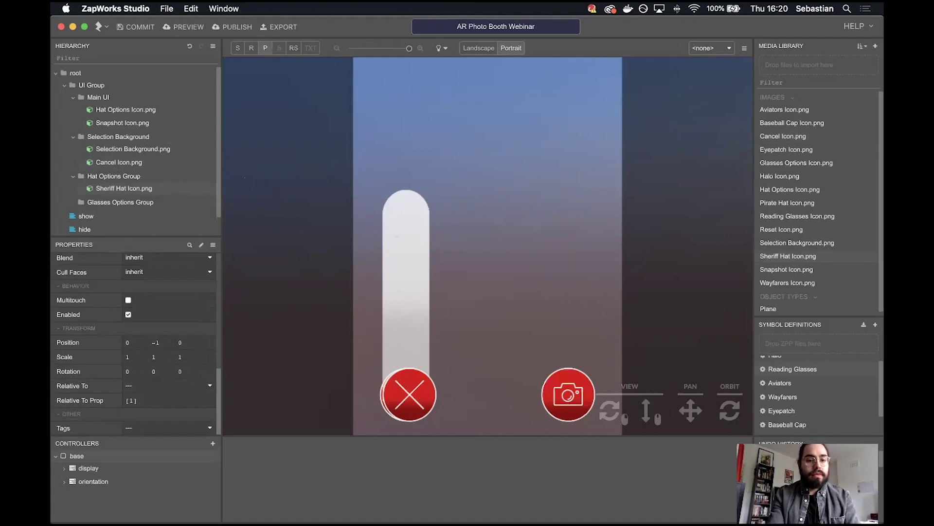
- Set the Y position of Sheriff Hat Icon.png in the Hat Options Group to 0
left_click(468, 47)
left_click(512, 47)
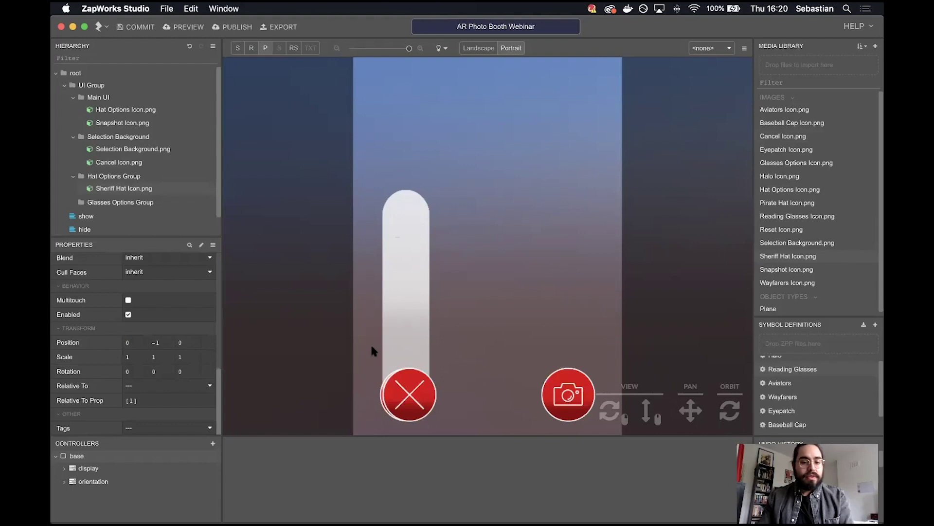
double_click(161, 342)
type("0")
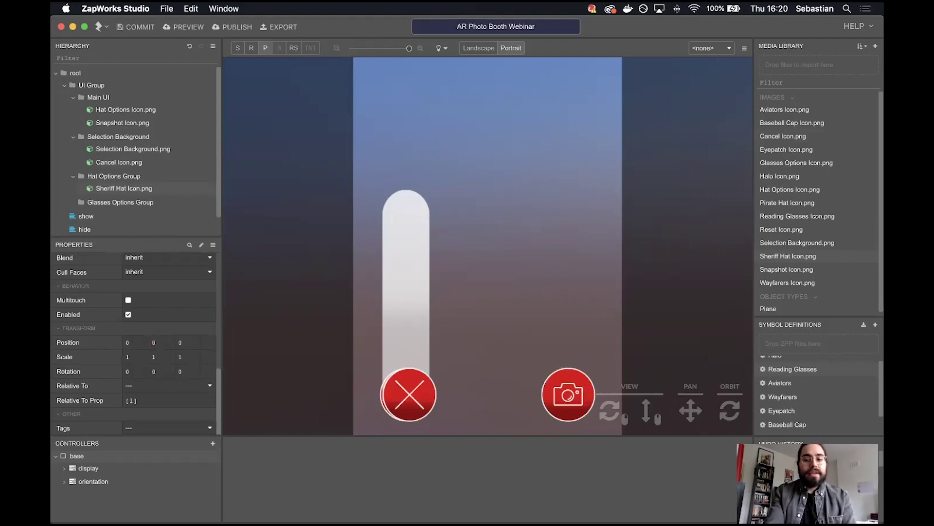
left_click(140, 161)
left_click(135, 190)
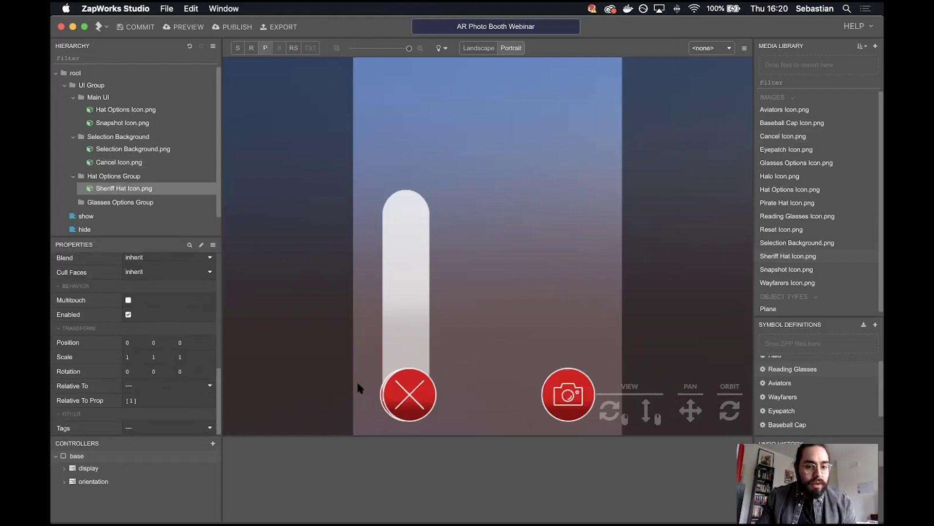
left_click(145, 202)
left_click(147, 192)
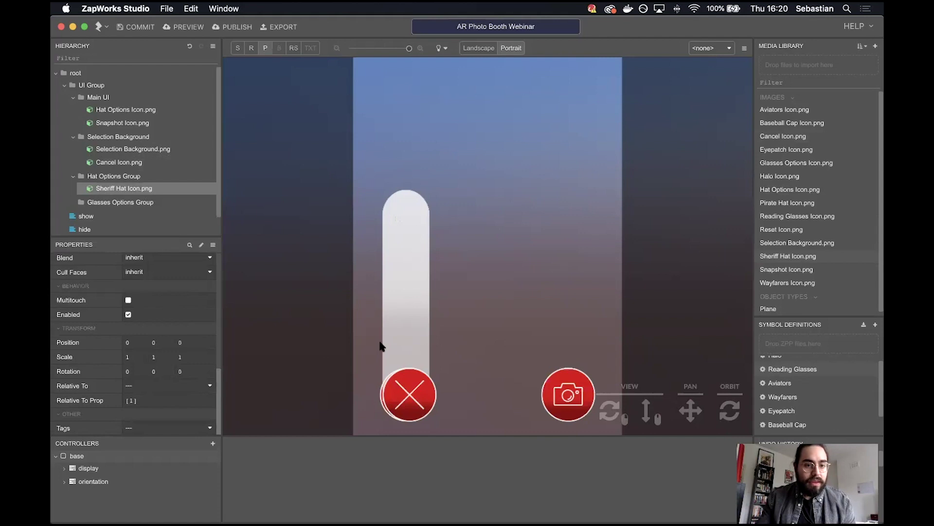
mouse_move(144, 175)
left_mouse_down()
mouse_move(150, 133)
mouse_move(152, 175)
left_mouse_up()
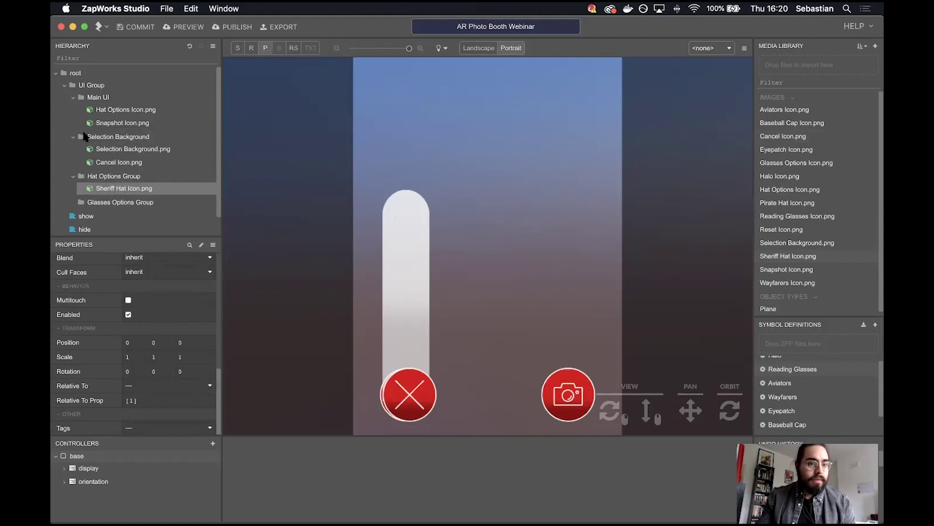
- Collapse the Selection Background group and hide it in the viewport
left_click(73, 137)
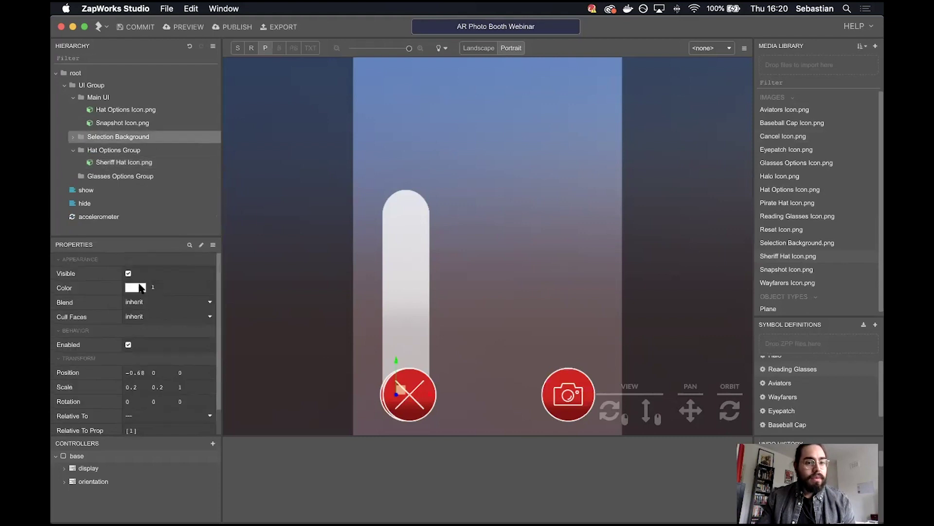
key("h")
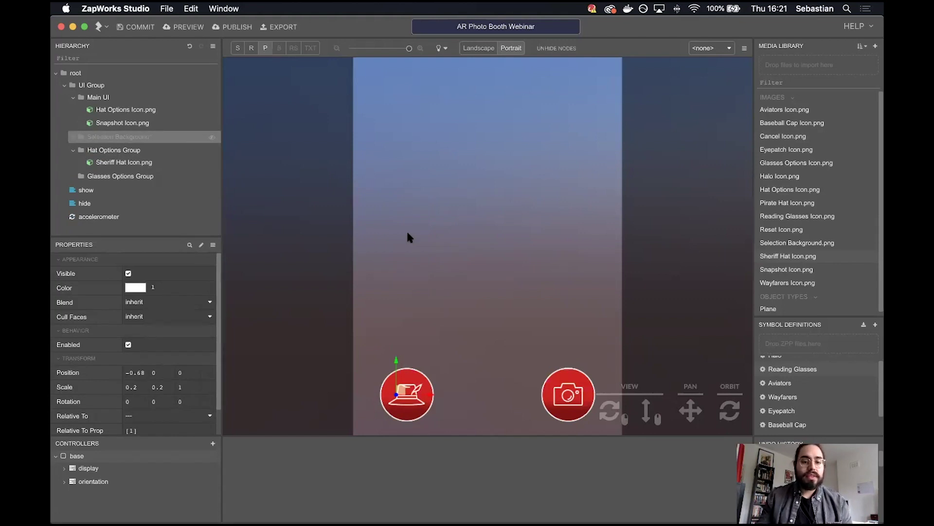
left_click(132, 141)
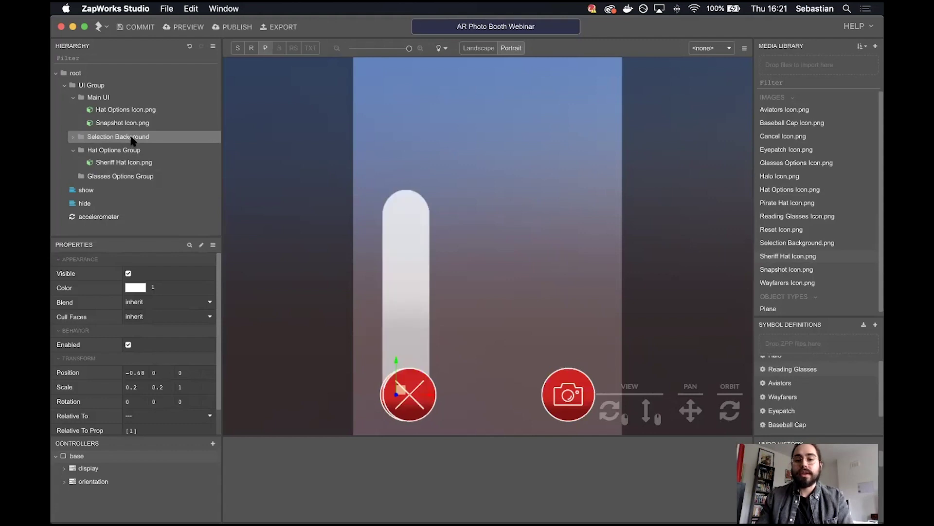
left_click(131, 140)
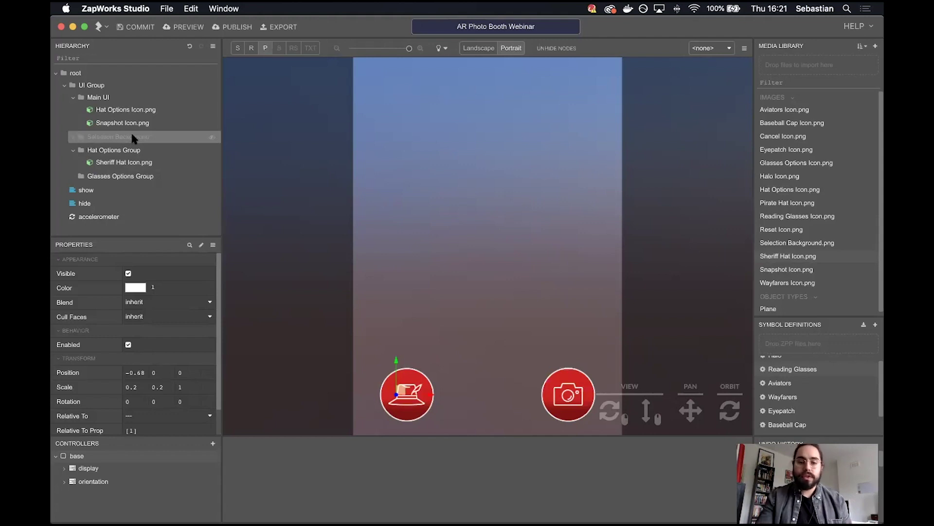
- Set the scale of Sheriff Hat Icon.png to 10 on all three axes
left_click(136, 163)
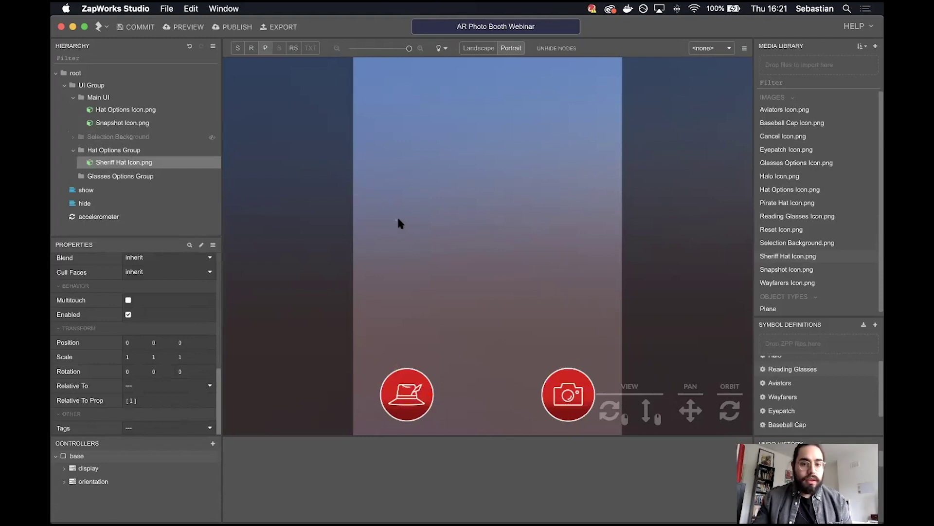
left_click(141, 356)
type("10")
key("Tab")
type("10")
key("Tab")
type("10")
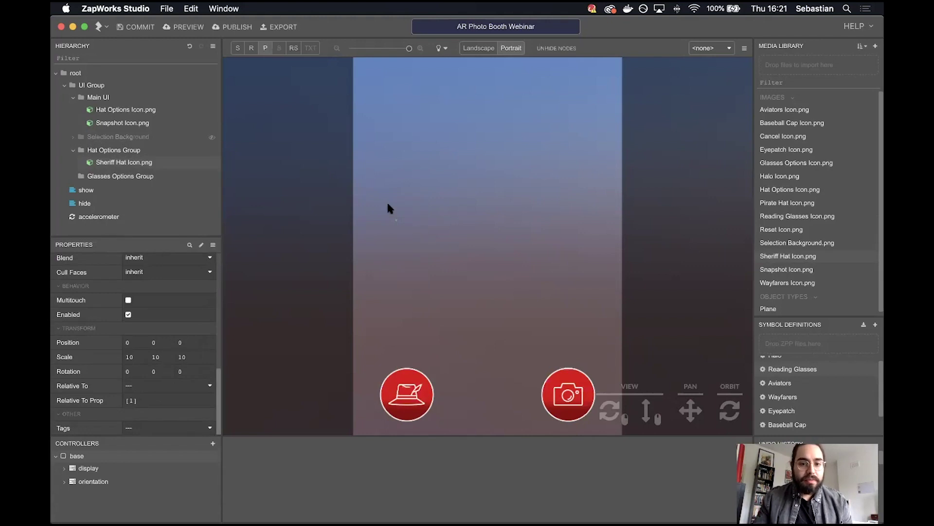
left_click(131, 162)
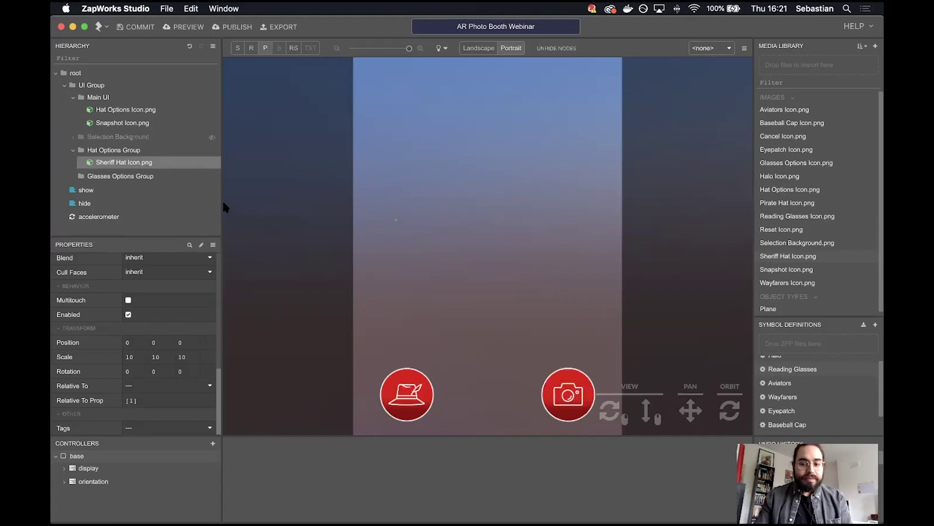
left_click(117, 176)
left_click(121, 161)
left_click(122, 150)
left_click(127, 164)
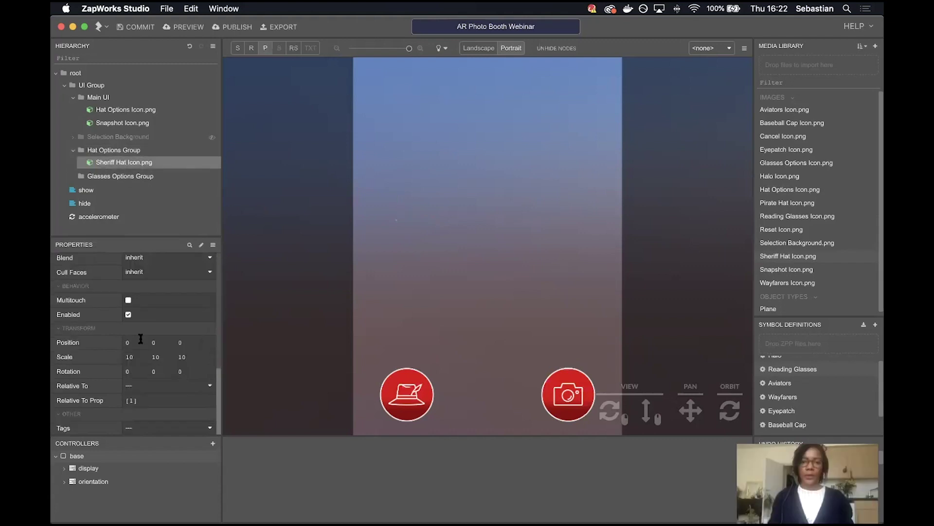
left_click(138, 356)
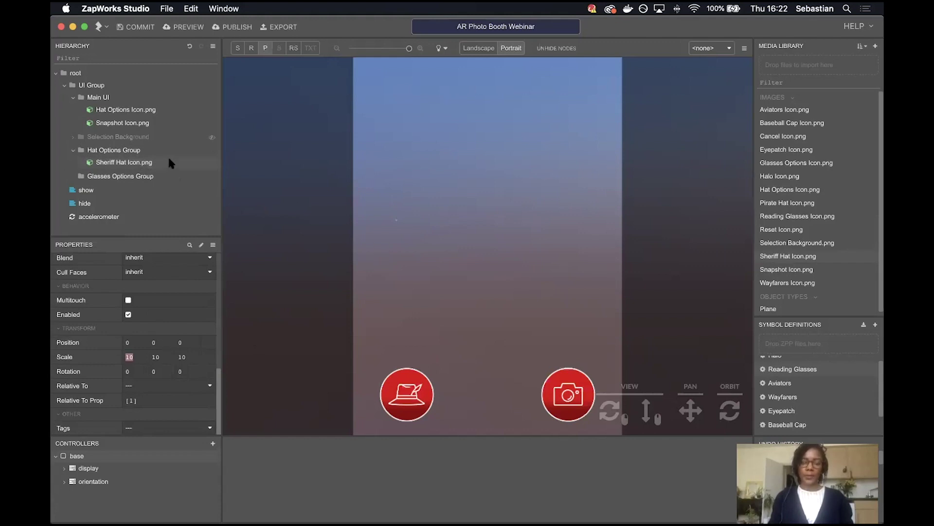
- Set the X and Y scale of the Hat Options Group to 1
left_click(156, 146)
scroll(162, 360, "down", 1)
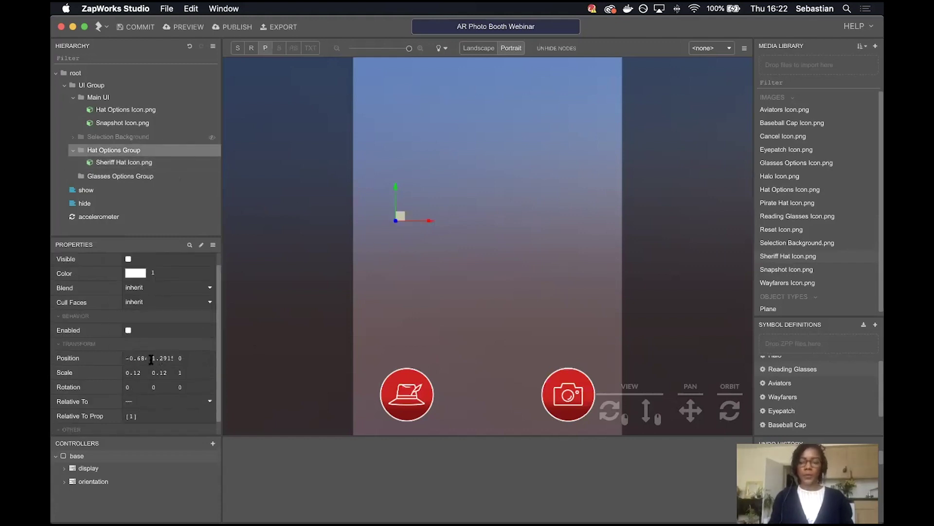
left_click(139, 372)
type("1")
key("Tab")
type("1")
key("Tab")
key("Return")
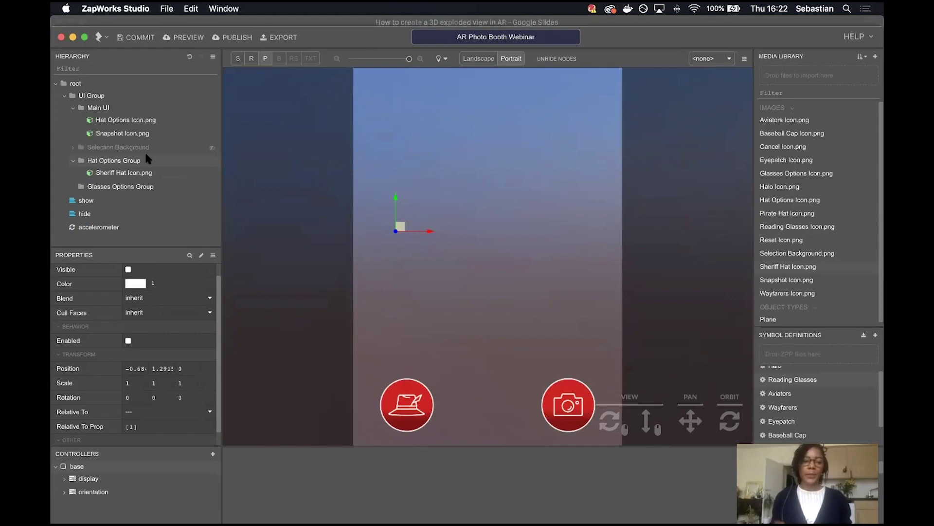
- Add another Sheriff Hat Icon.png directly below the Hat Options Group and delete the original one inside the group
left_click(163, 171)
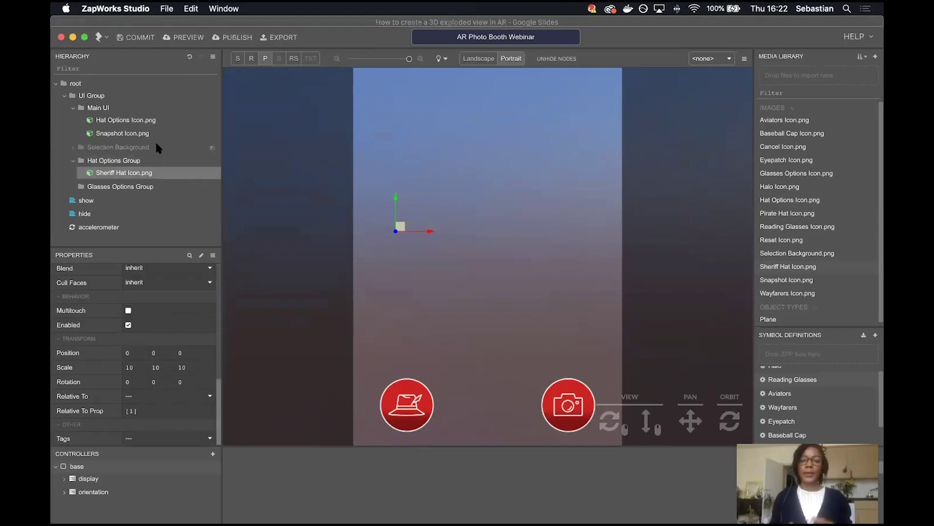
left_click(150, 160)
left_click(141, 174)
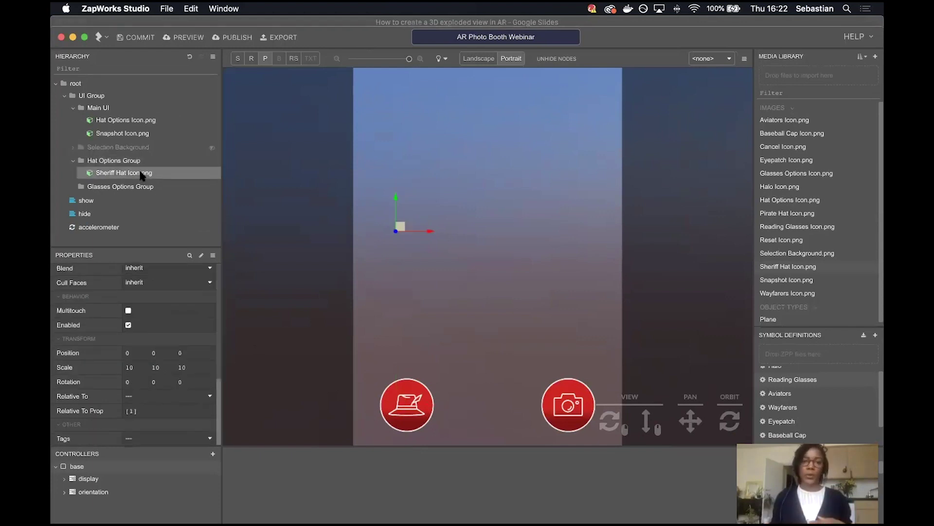
left_click_drag(800, 271, 137, 186)
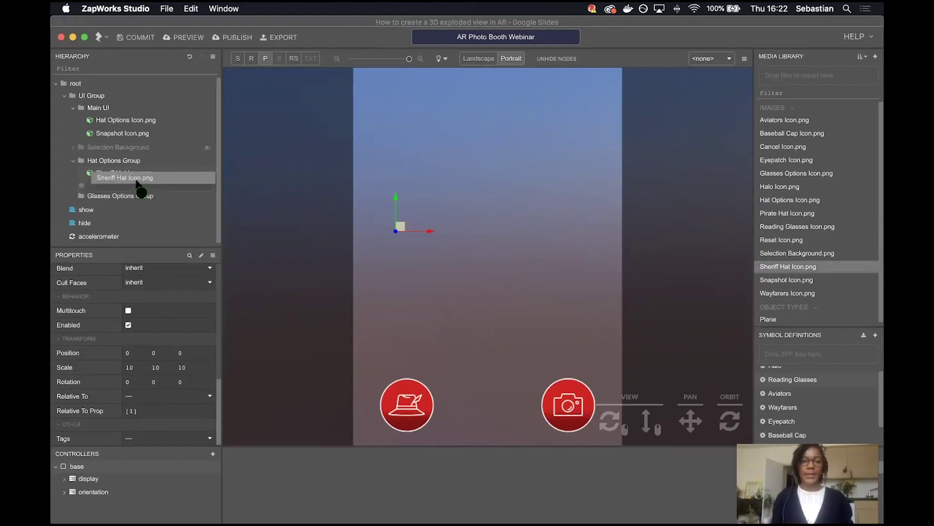
left_click(135, 173)
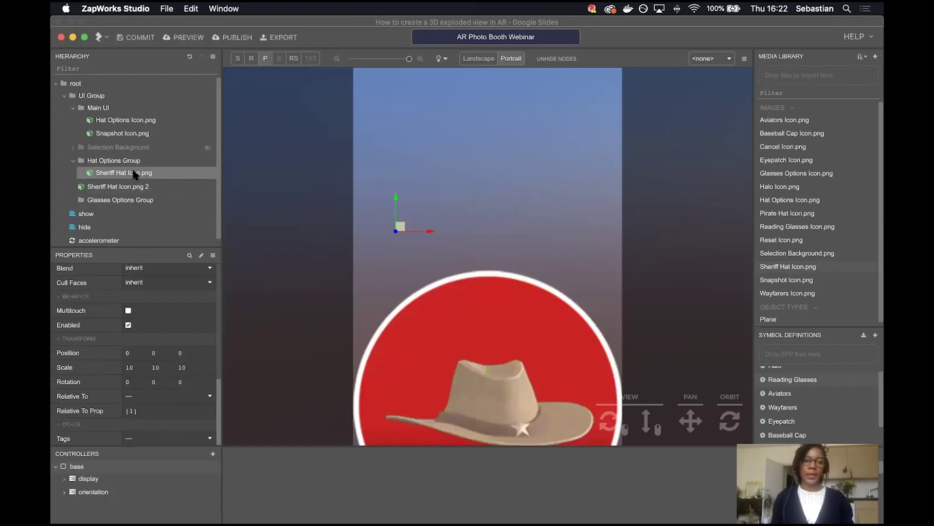
key("BackSpace")
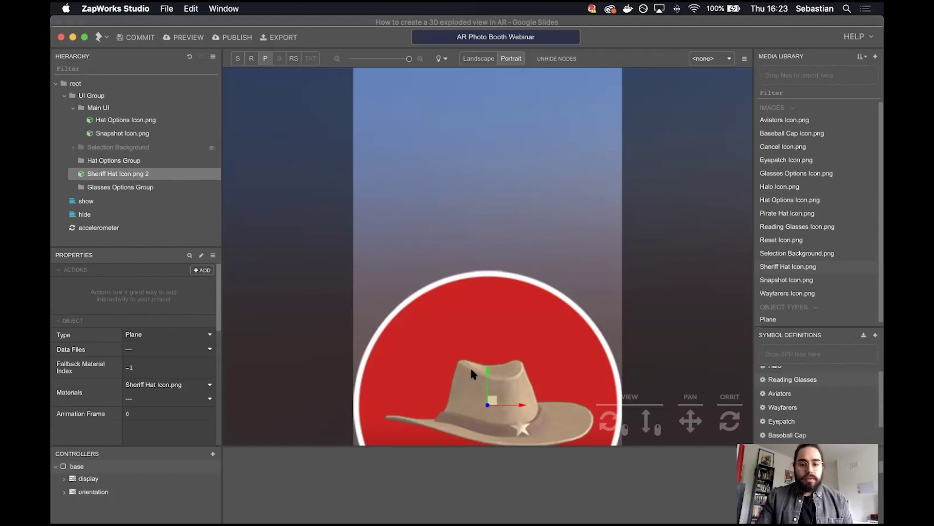
- Move the new sheriff hat icon up to the middle of the portrait screen and scale it down to less than the button size
right_click_drag(484, 374, 457, 177)
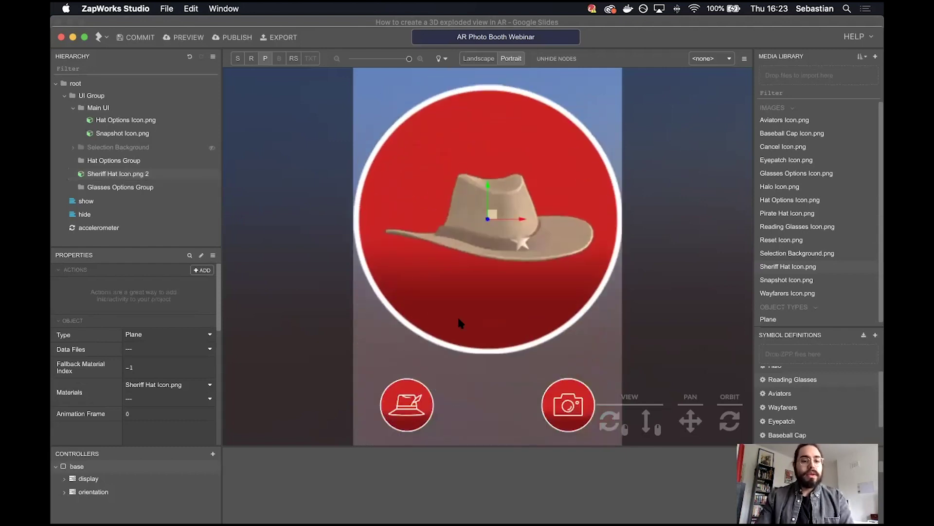
left_click(117, 160)
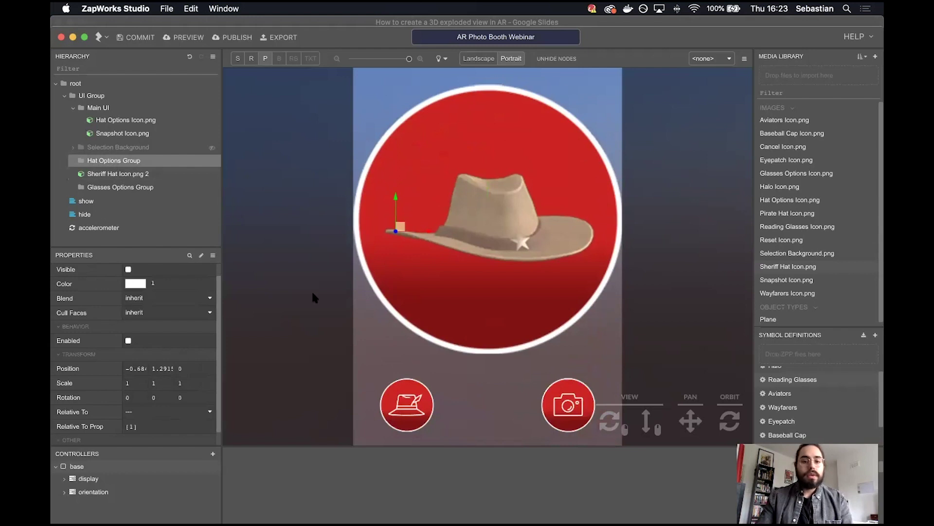
left_click(144, 175)
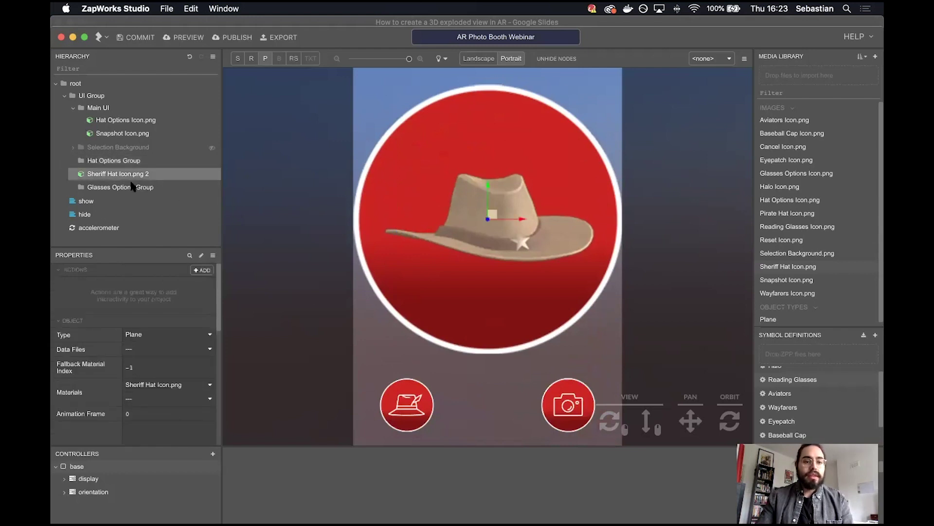
left_click(238, 59)
left_click_drag(495, 207, 485, 217)
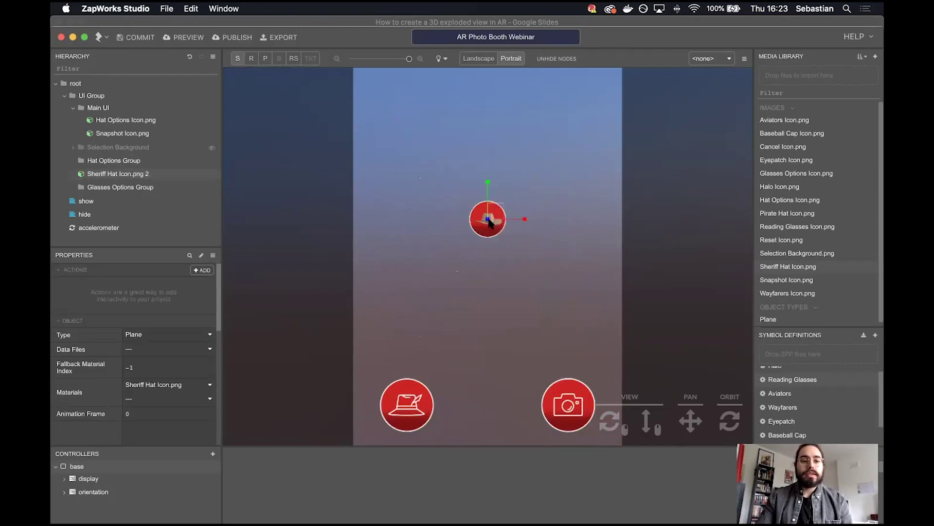
- Unhide the Selection Background group in the viewport
left_click(114, 185)
left_click(119, 147)
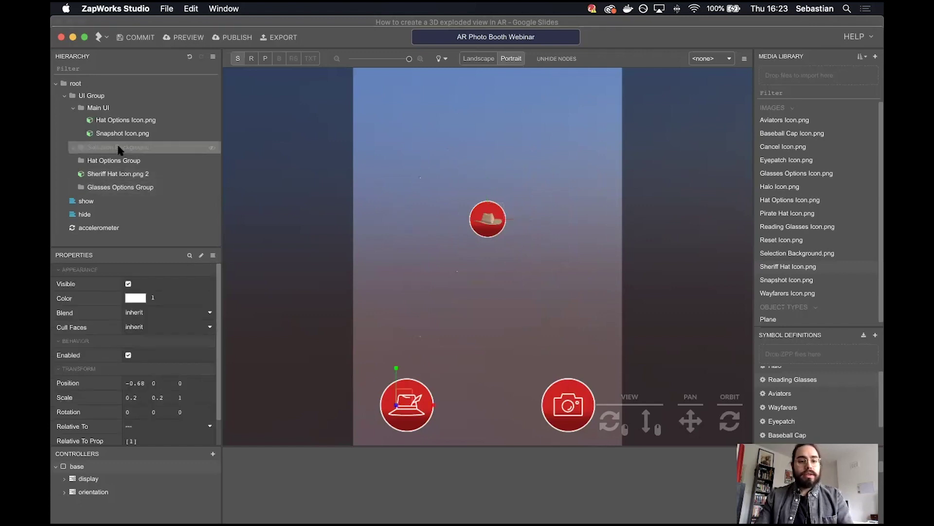
key("h")
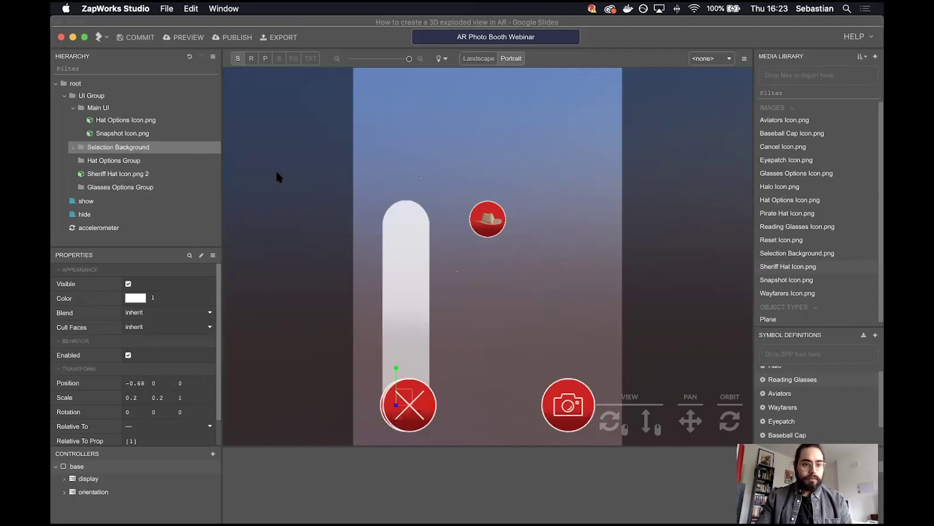
- Scale the sheriff hat icon down slightly and move it onto the upper end of the white selection background
left_click(123, 174)
left_click_drag(498, 213, 496, 210)
key("r")
key("p")
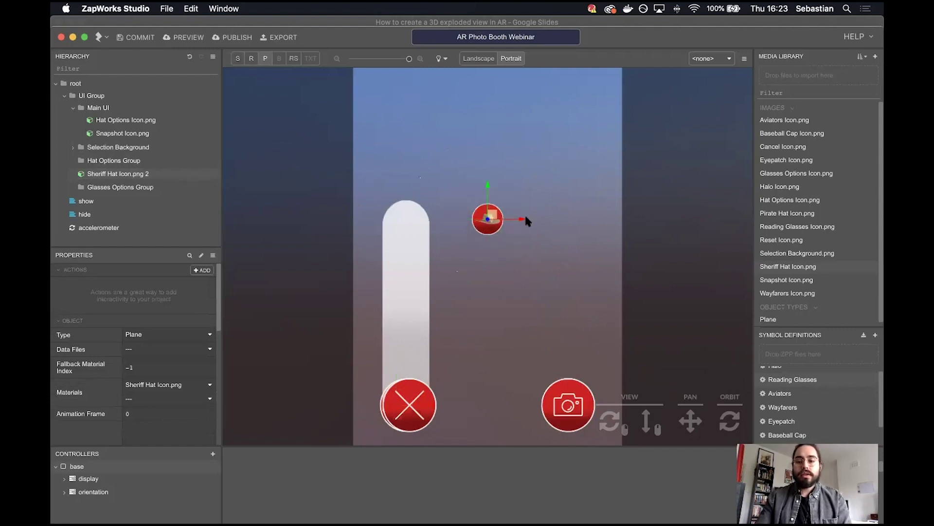
left_click_drag(483, 221, 407, 227)
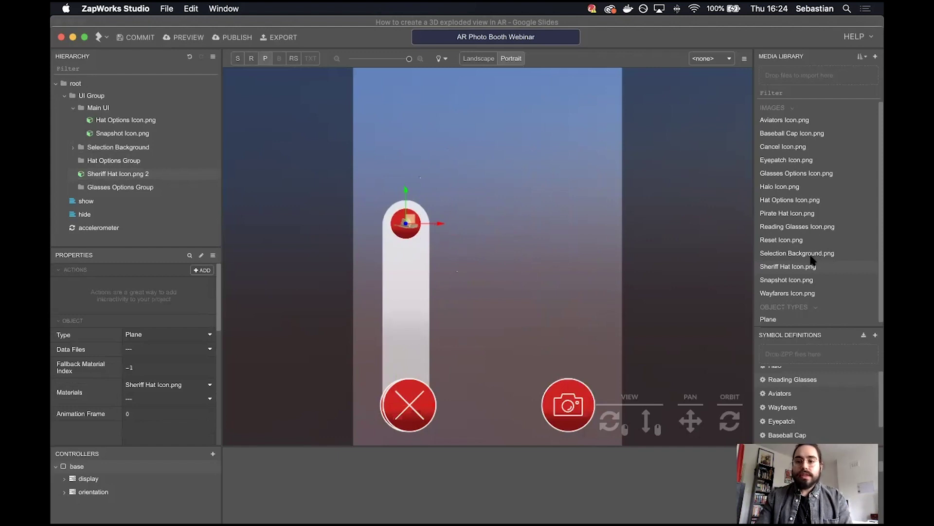
- Add Pirate Hat Icon.png from the media library below the sheriff hat icon and move it to the right of the selection background
left_click_drag(788, 267, 158, 185)
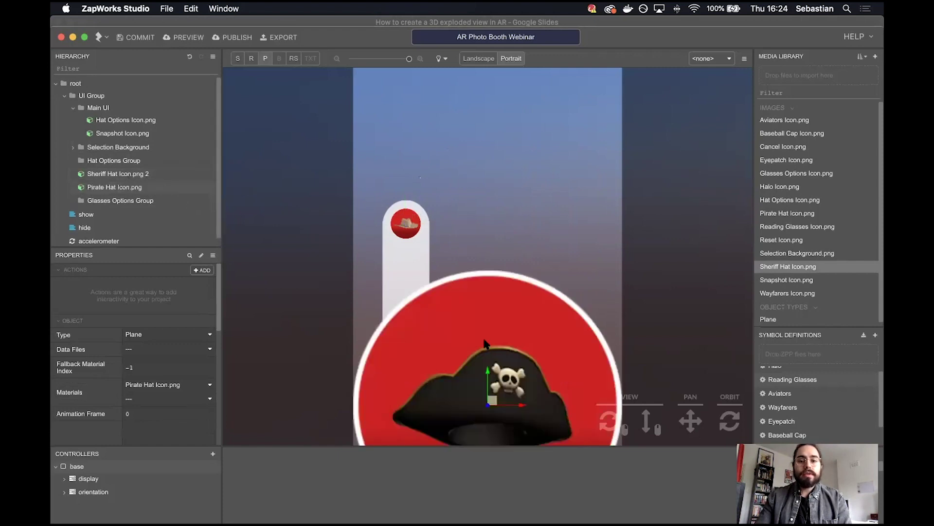
left_click_drag(507, 394, 574, 267)
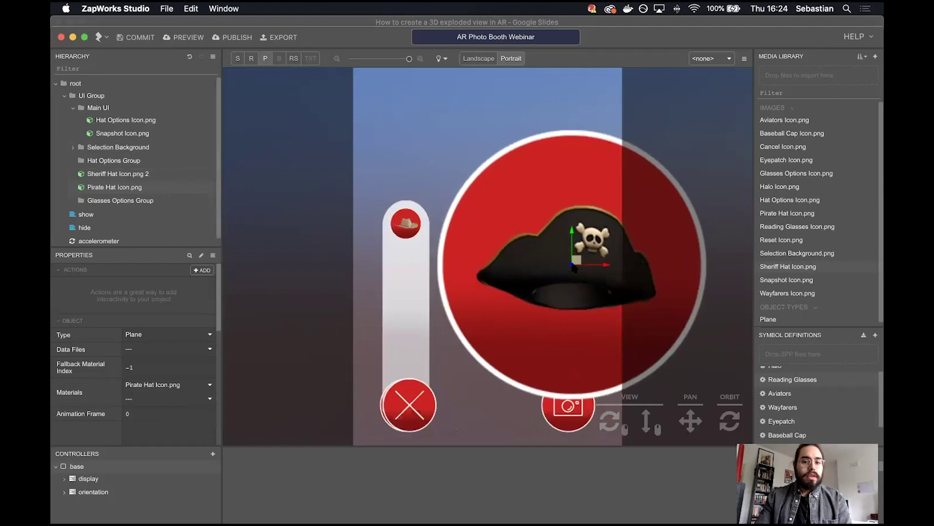
- Copy the Scale value of Sheriff Hat Icon.png 2 from its transform properties
left_click(121, 174)
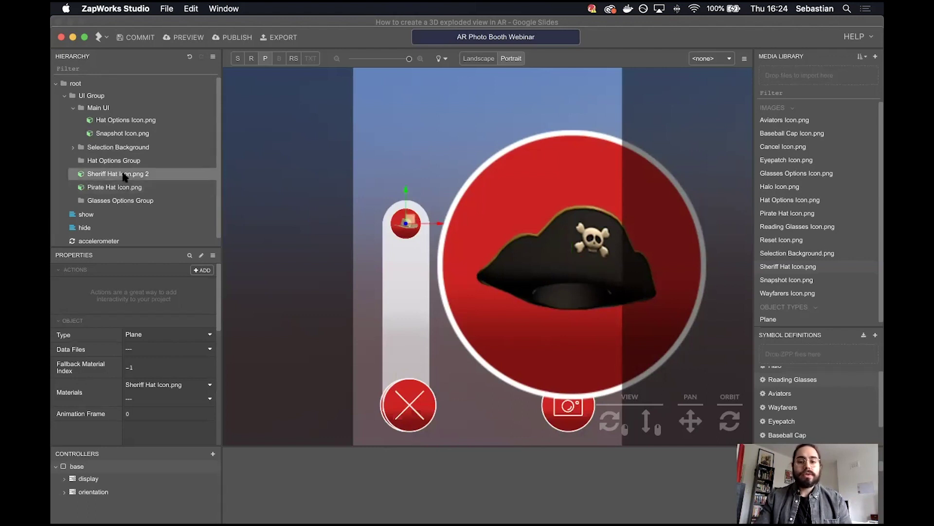
scroll(136, 208, "down", 1)
scroll(136, 321, "down", 5)
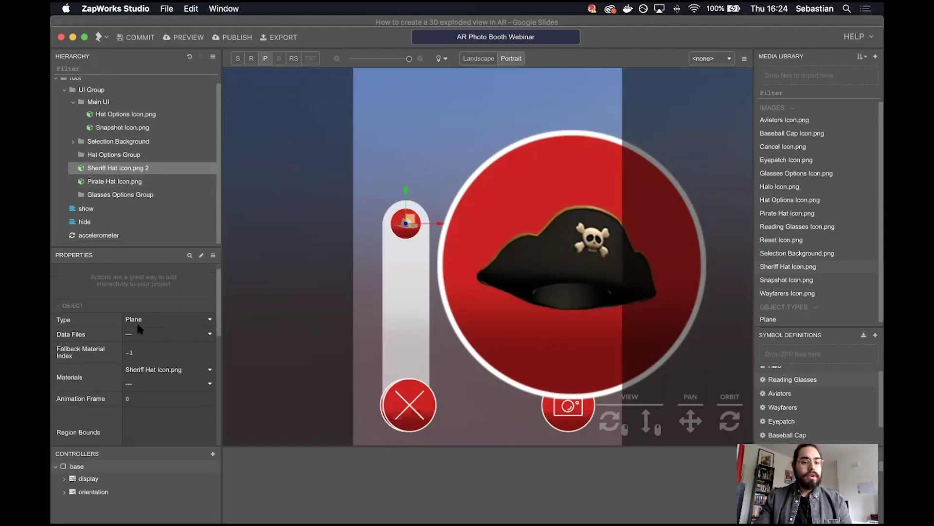
scroll(137, 325, "down", 3)
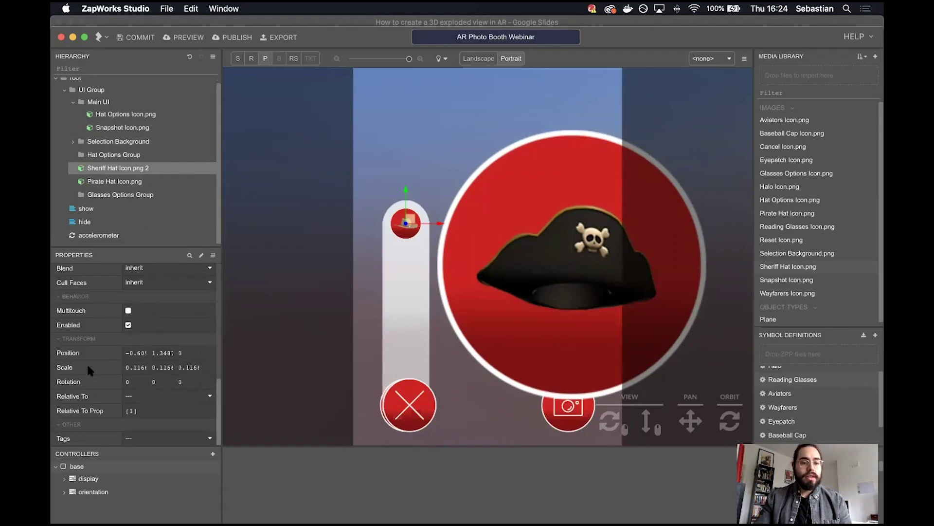
right_click(69, 373)
left_click(97, 392)
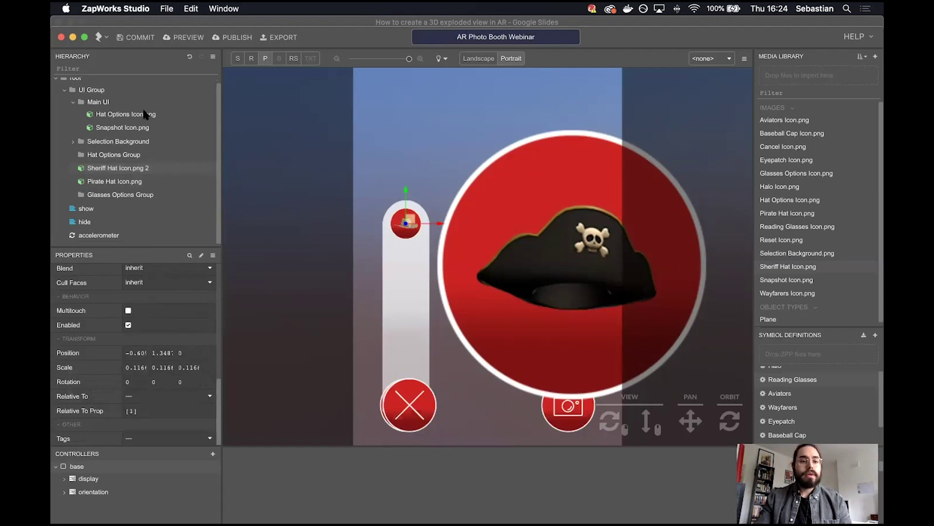
- Paste the copied scale onto the pirate hat icon and place it on the white selection background just below the sheriff hat icon
left_click(110, 183)
scroll(141, 375, "down", 3)
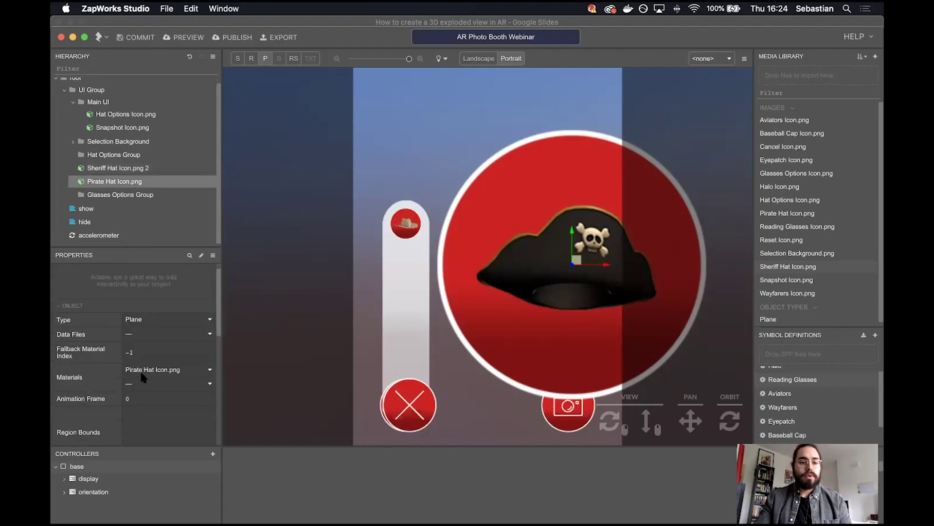
scroll(125, 389, "down", 5)
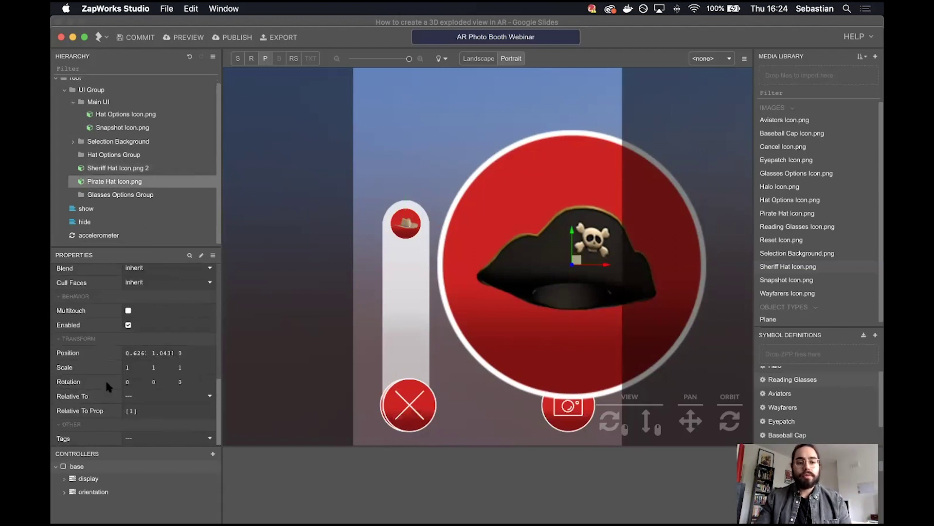
right_click(98, 367)
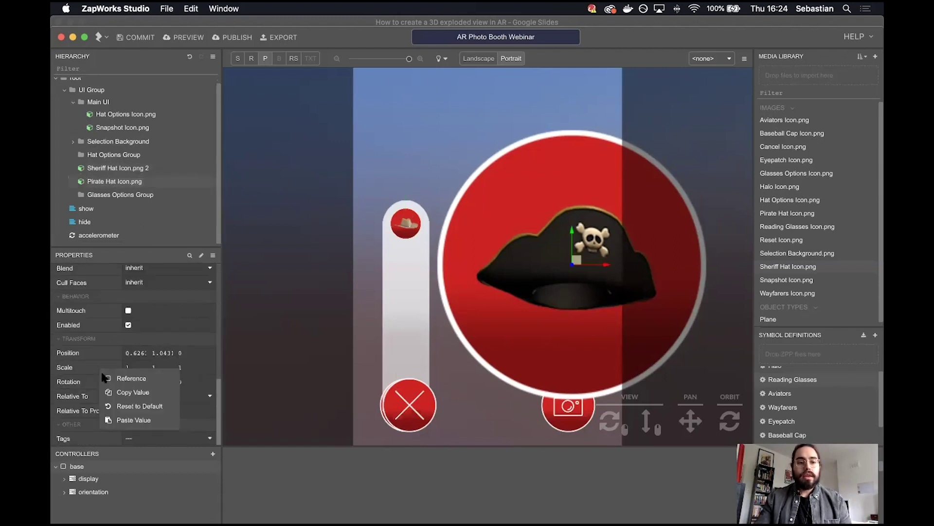
left_click(130, 420)
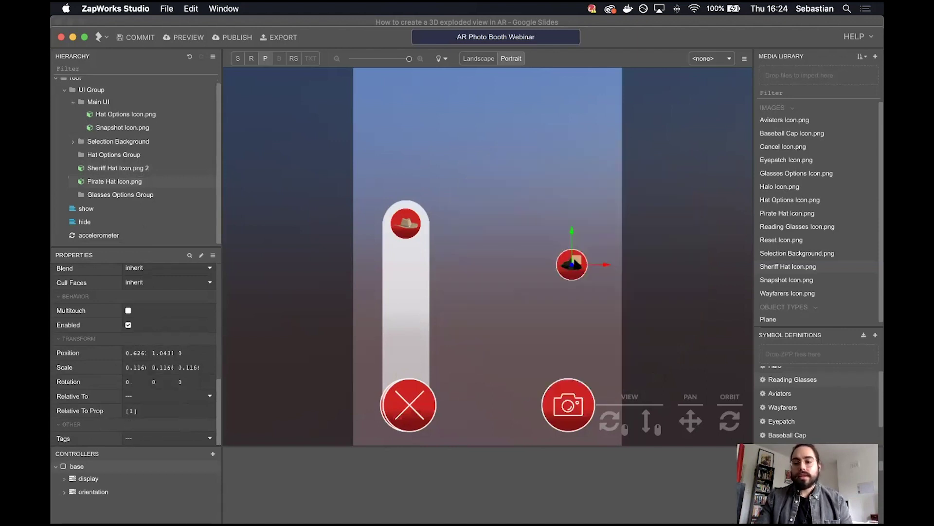
left_click_drag(575, 264, 406, 264)
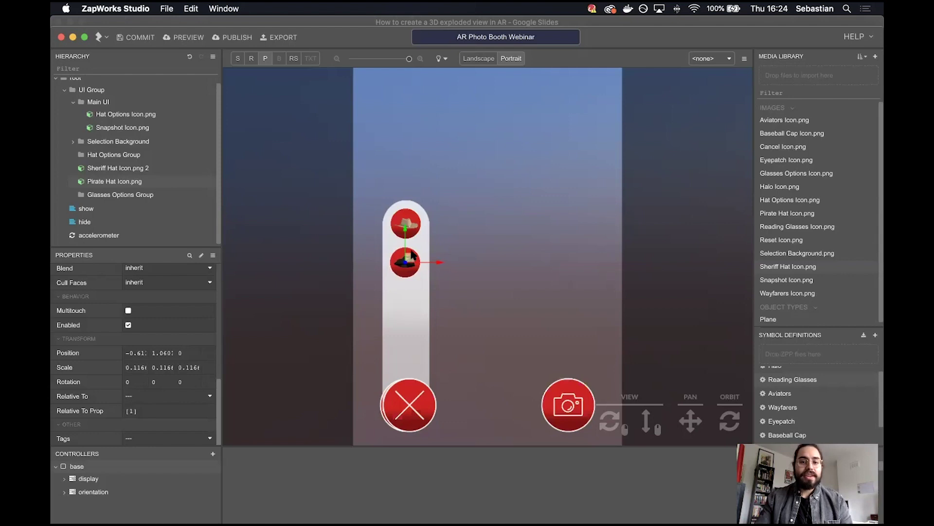
left_click_drag(411, 253, 407, 262)
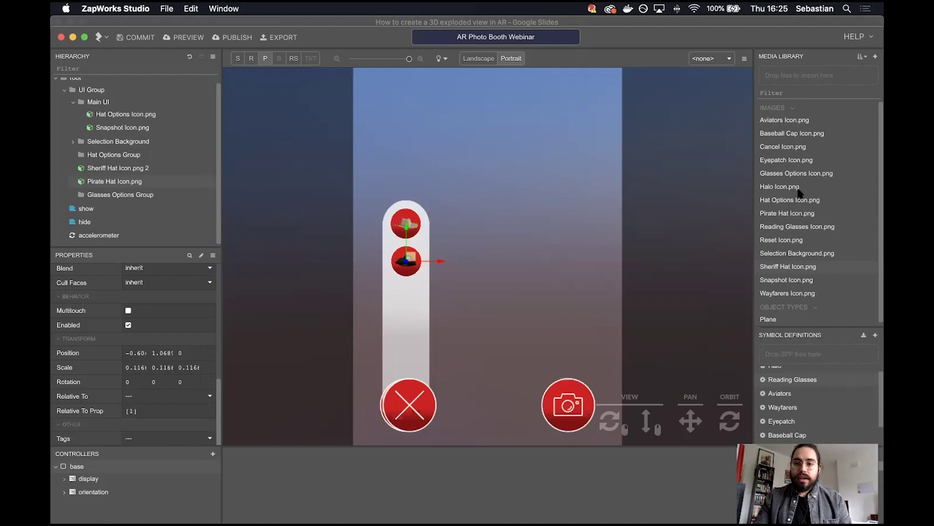
- Add Baseball Cap Icon.png after the pirate hat icon in the hierarchy and place it, at the copied scale, below the pirate hat on the selection background
left_click_drag(810, 135, 193, 196)
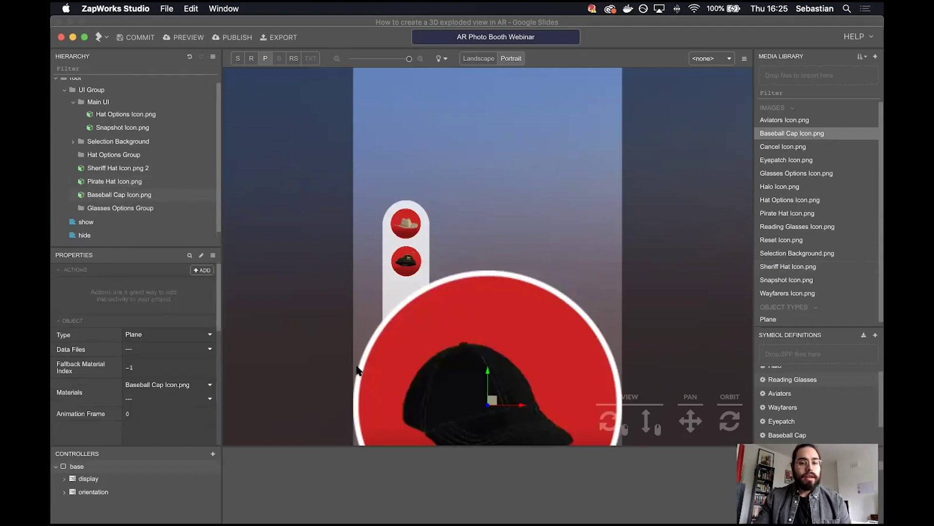
scroll(151, 343, "down", 10)
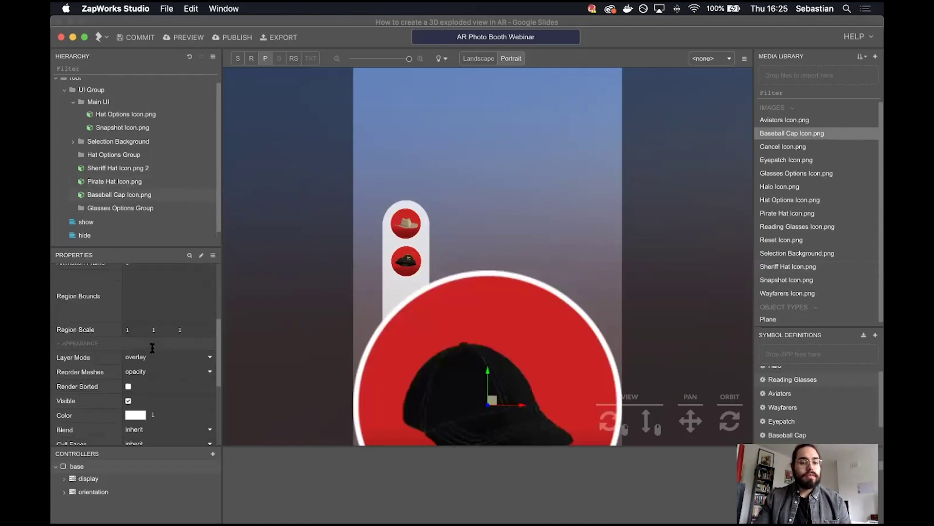
scroll(118, 372, "down", 5)
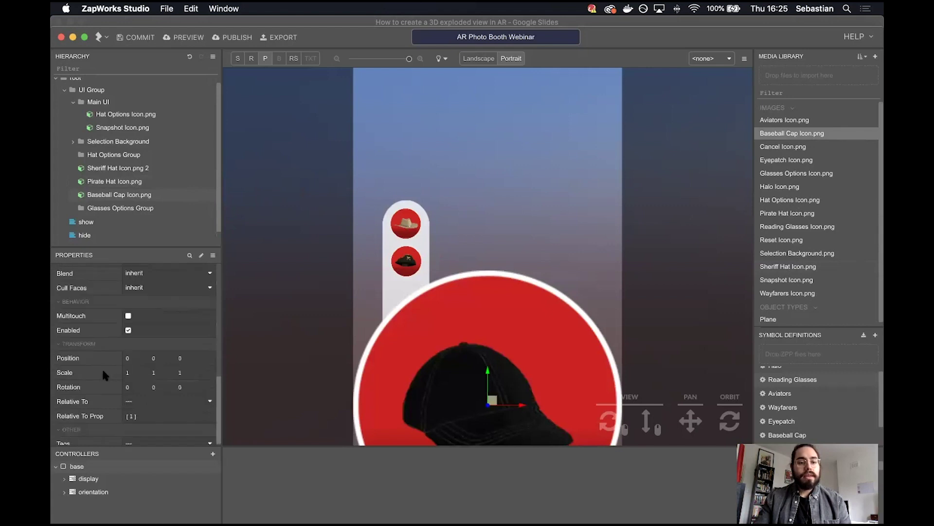
right_click(93, 374)
left_click(123, 424)
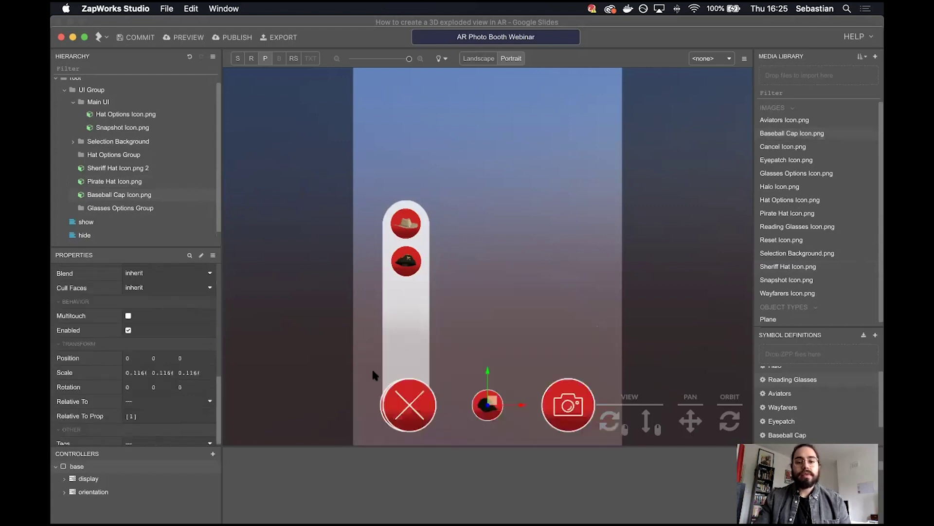
left_click_drag(488, 411, 406, 301)
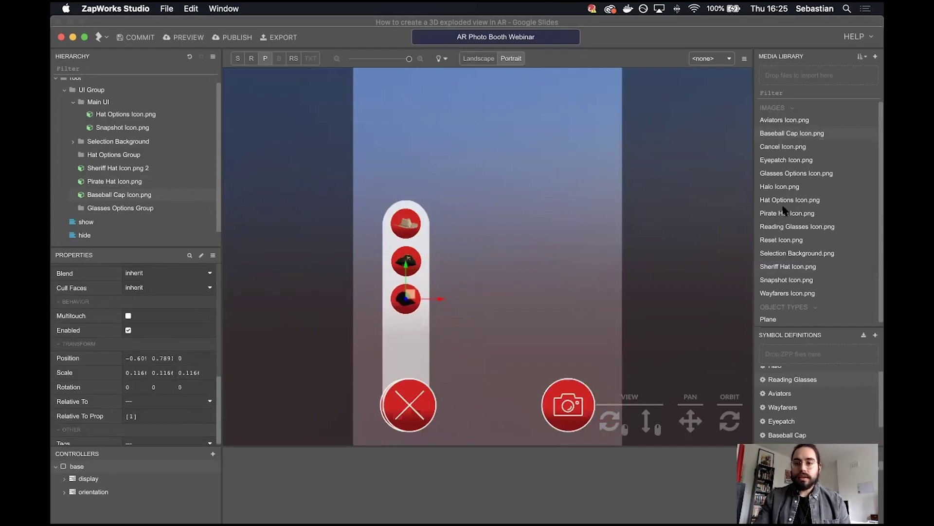
- Add Halo Icon.png after the baseball cap icon in the hierarchy and paste the copied scale onto it
left_click_drag(798, 186, 139, 207)
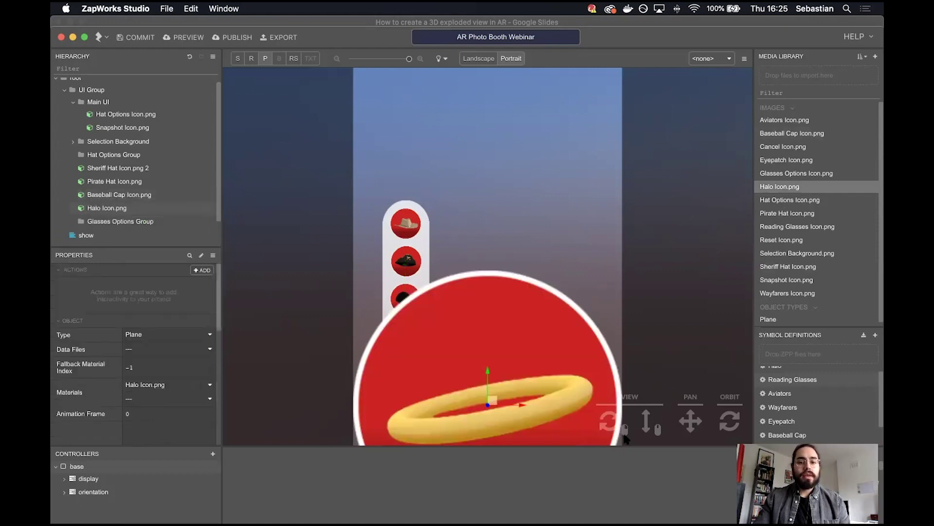
scroll(138, 370, "down", 5)
scroll(137, 371, "down", 3)
right_click(84, 372)
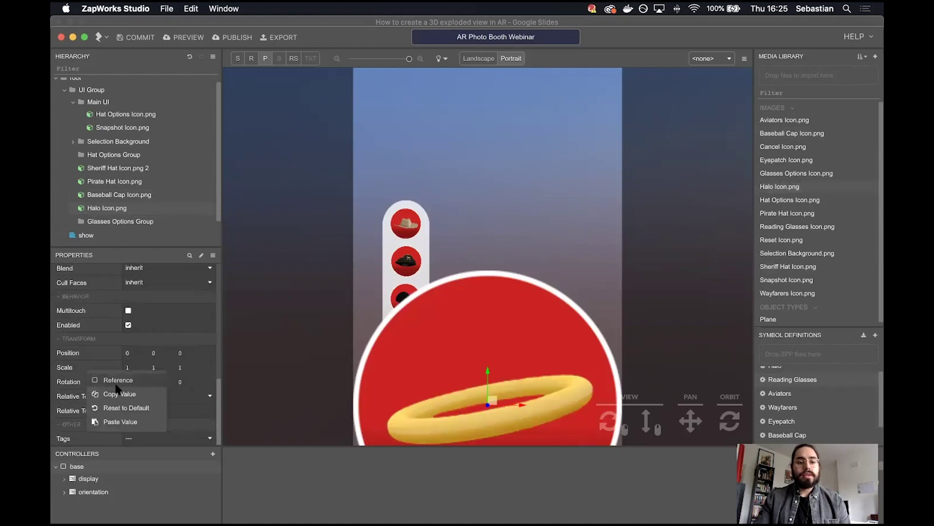
left_click(120, 422)
- Place the halo icon below the baseball cap on the selection background and shift the lower three hat icons up to tighten their spacing
left_click_drag(488, 406, 408, 256)
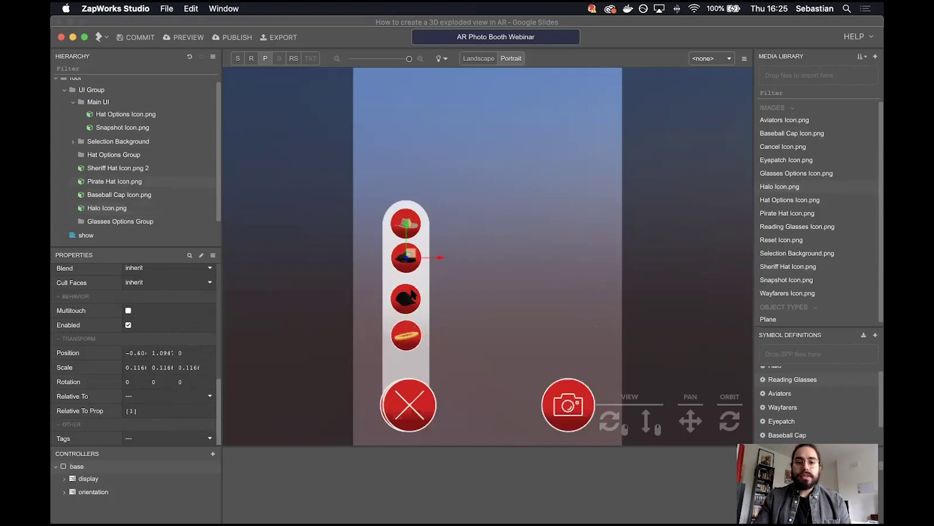
left_click(412, 294)
left_click(408, 338)
left_click_drag(408, 337, 409, 331)
- Add Reset Icon.png after the halo icon in the hierarchy and place it, at the copied scale, between the halo and cancel icons
left_click_drag(795, 241, 119, 214)
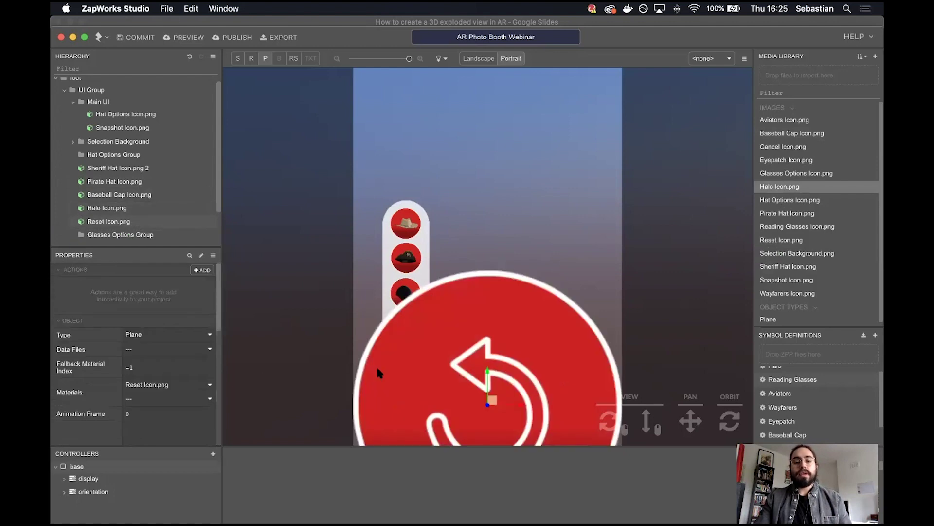
scroll(141, 345, "down", 1)
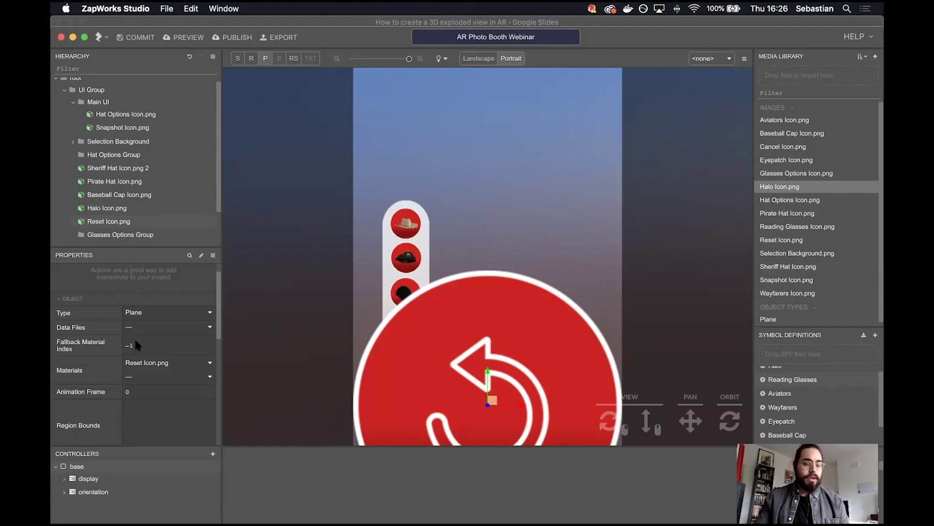
scroll(113, 348, "down", 3)
scroll(121, 360, "down", 3)
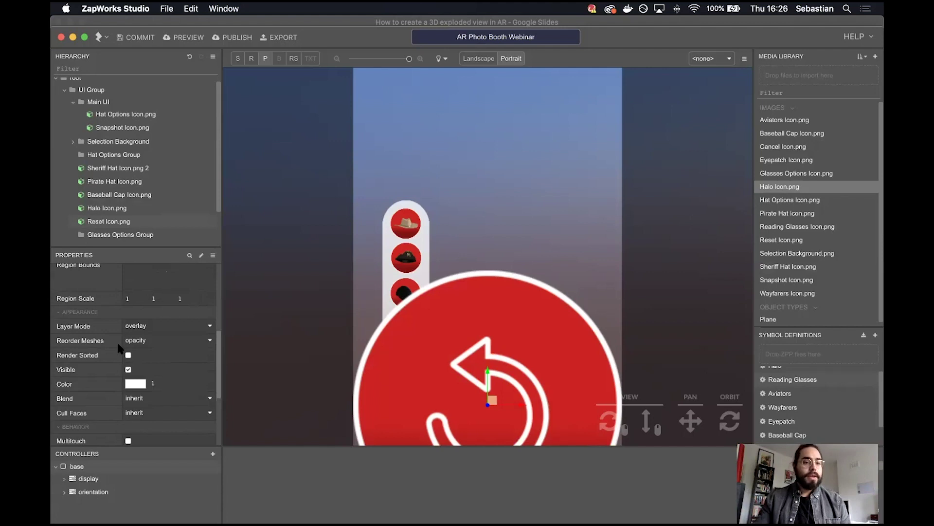
scroll(189, 367, "down", 3)
scroll(141, 379, "down", 4)
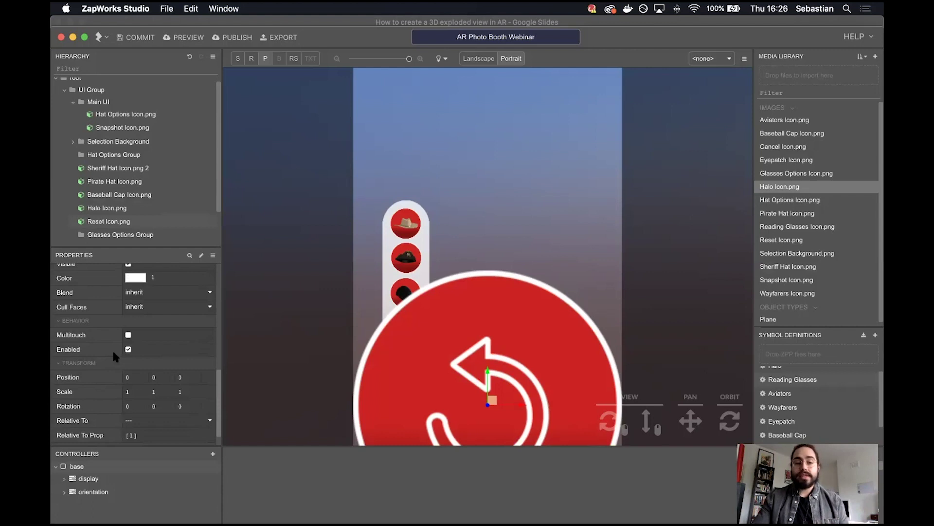
scroll(113, 384, "down", 2)
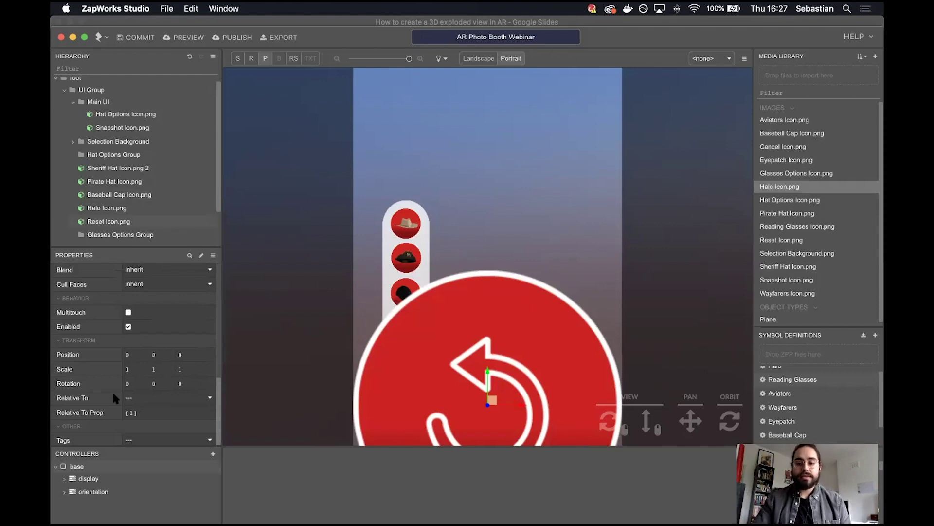
right_click(96, 369)
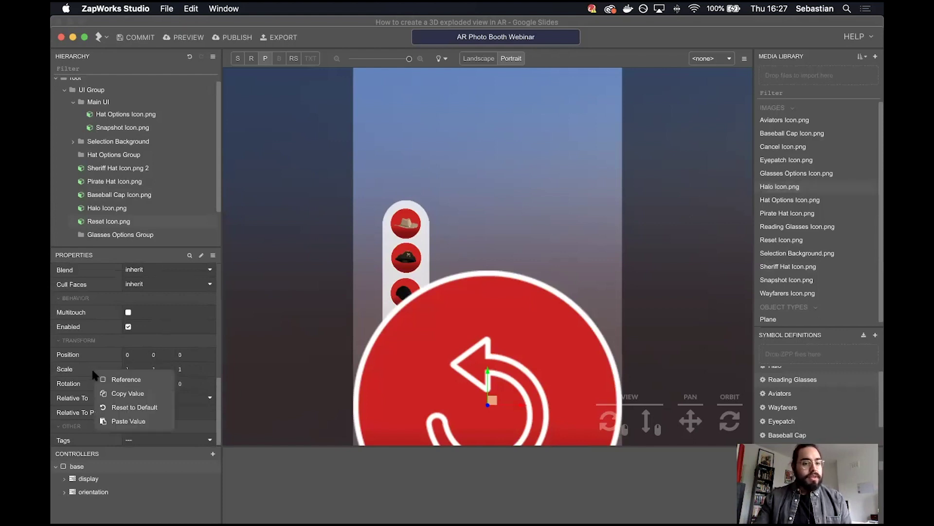
left_click(128, 421)
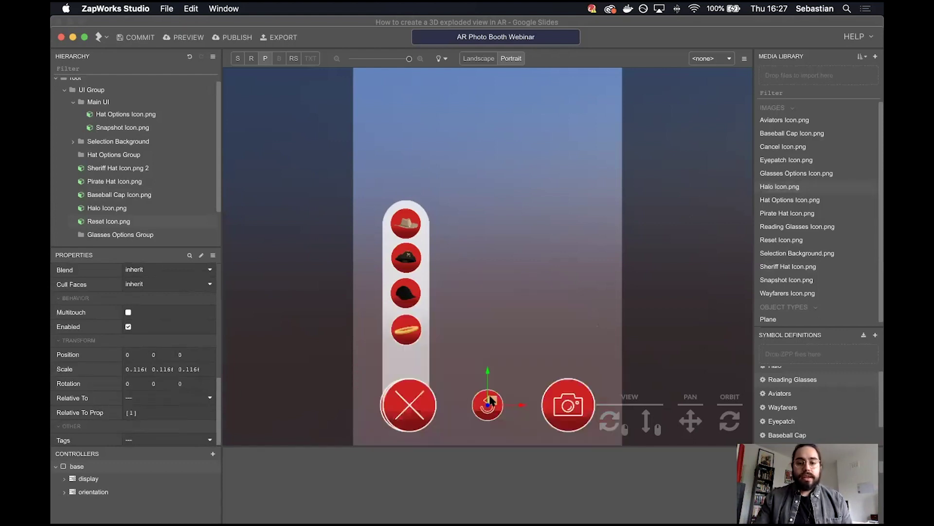
left_click_drag(478, 388, 408, 362)
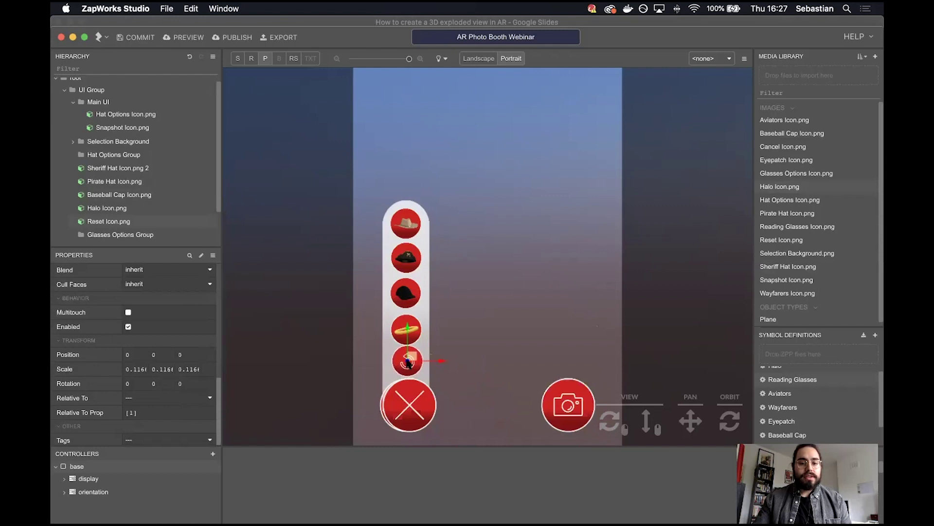
- Nudge the halo, baseball cap, pirate hat and sheriff hat icons slightly right to line them up with the reset icon
left_click(404, 326)
left_click_drag(406, 325, 407, 325)
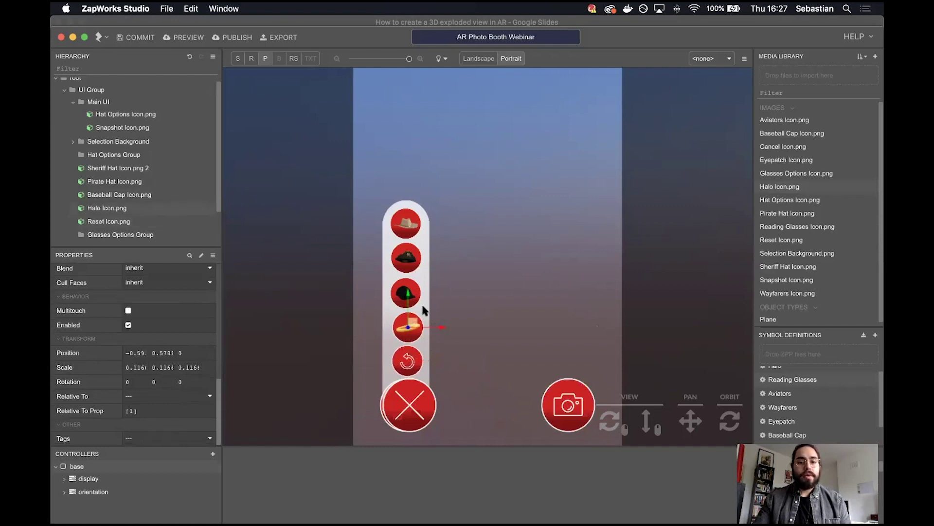
left_click(409, 297)
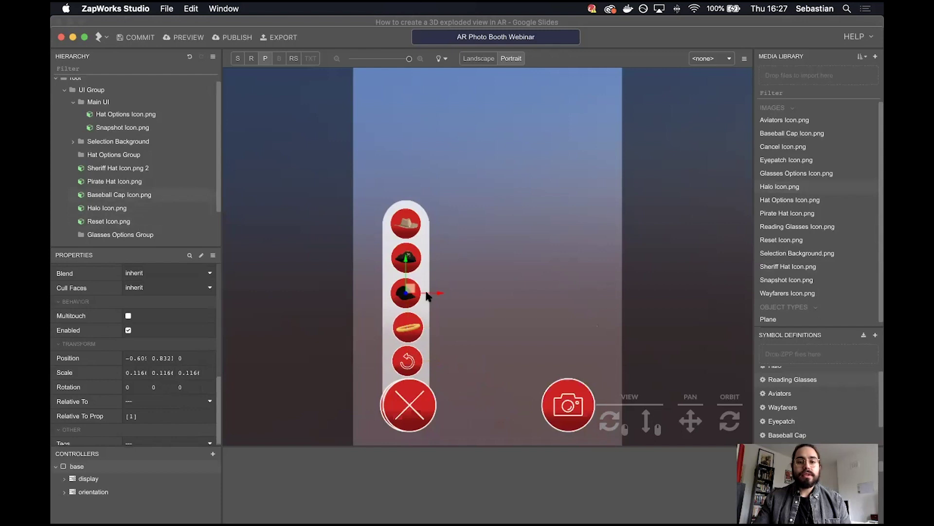
left_click(417, 269)
left_click_drag(436, 260, 440, 260)
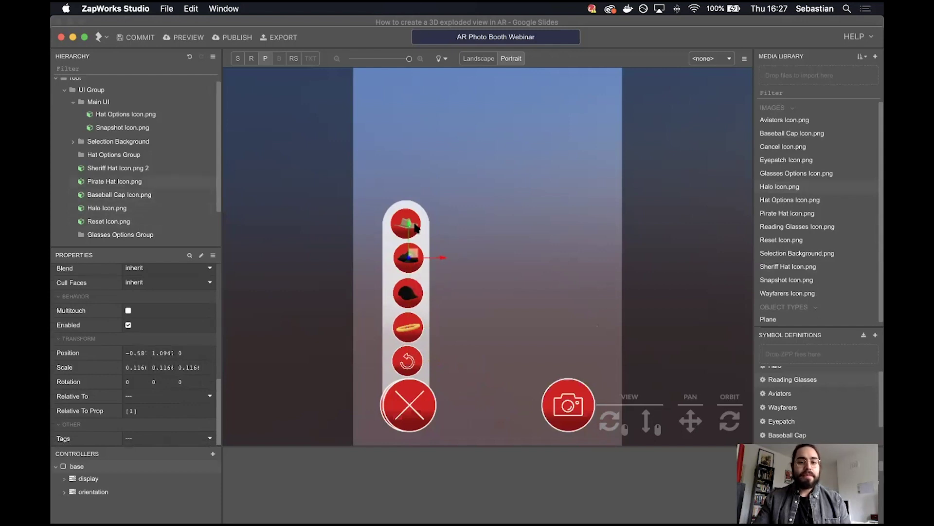
left_click(422, 224)
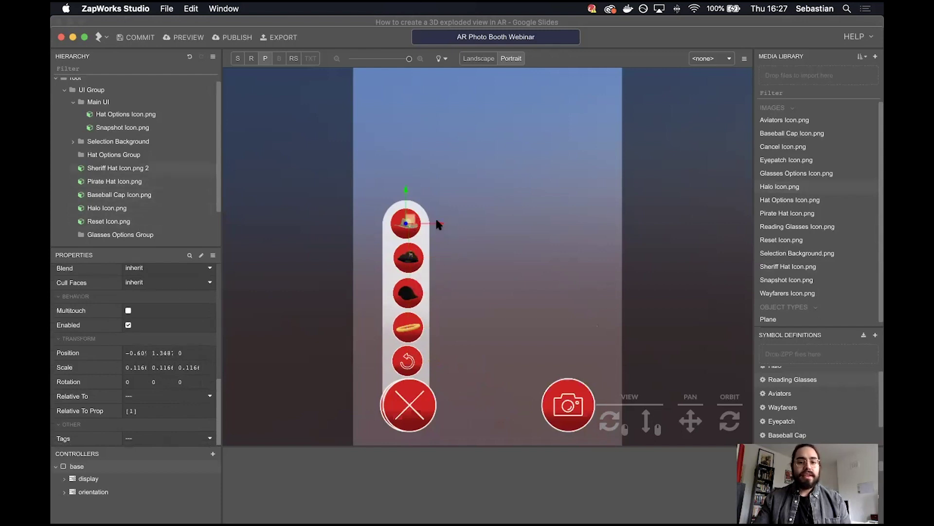
left_click_drag(439, 223, 440, 223)
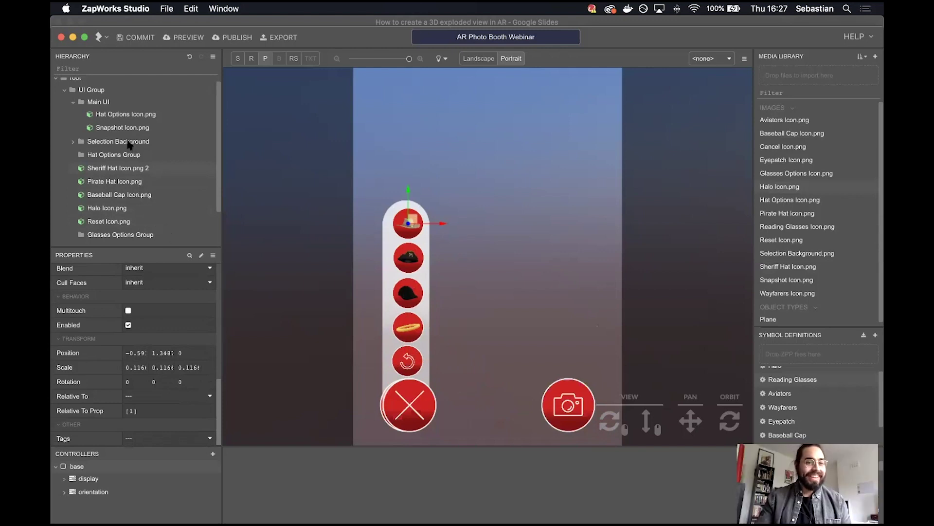
- Shift the Selection Background group slightly right to an X position of about -0.67 and expand the group in the hierarchy
left_click(72, 143)
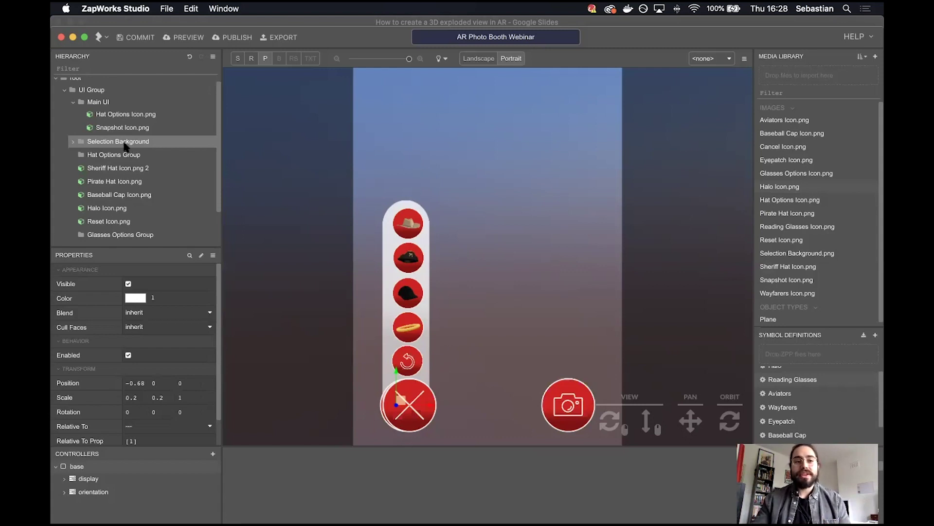
left_click(433, 409)
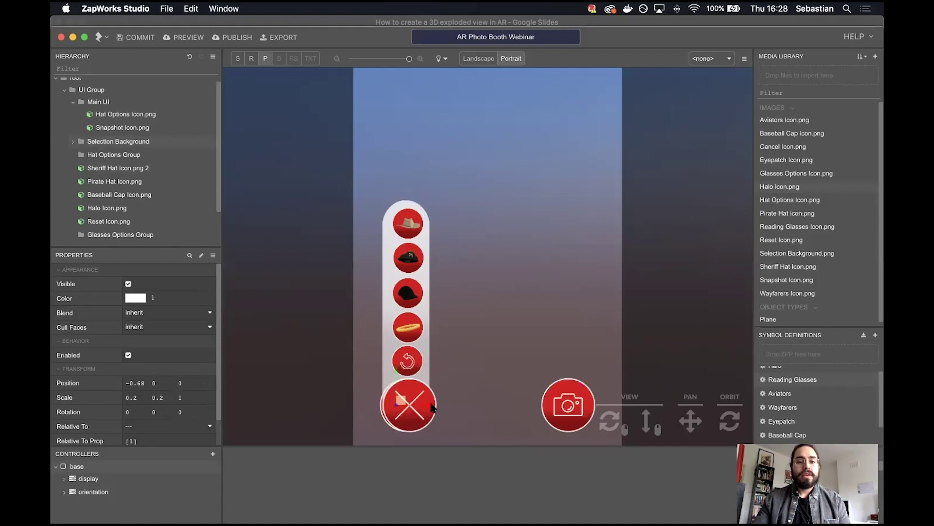
left_click_drag(433, 408, 433, 408)
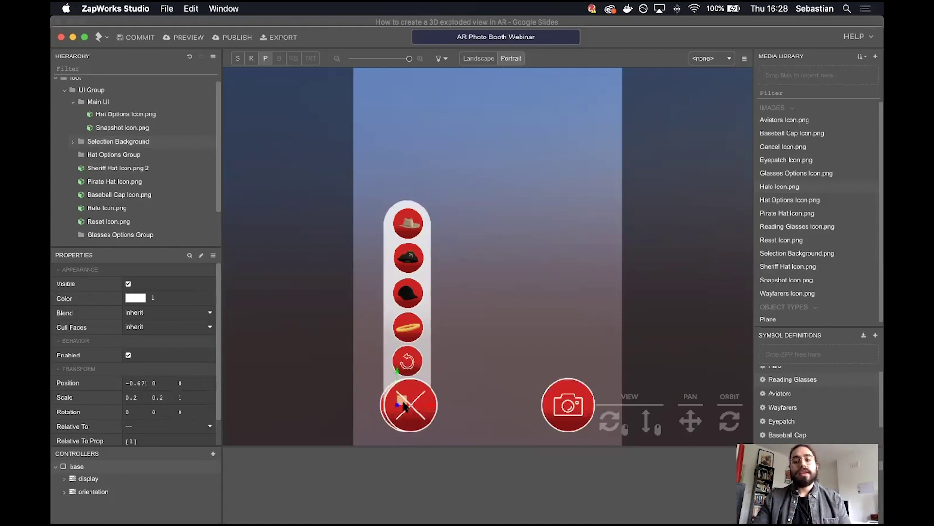
left_click(72, 141)
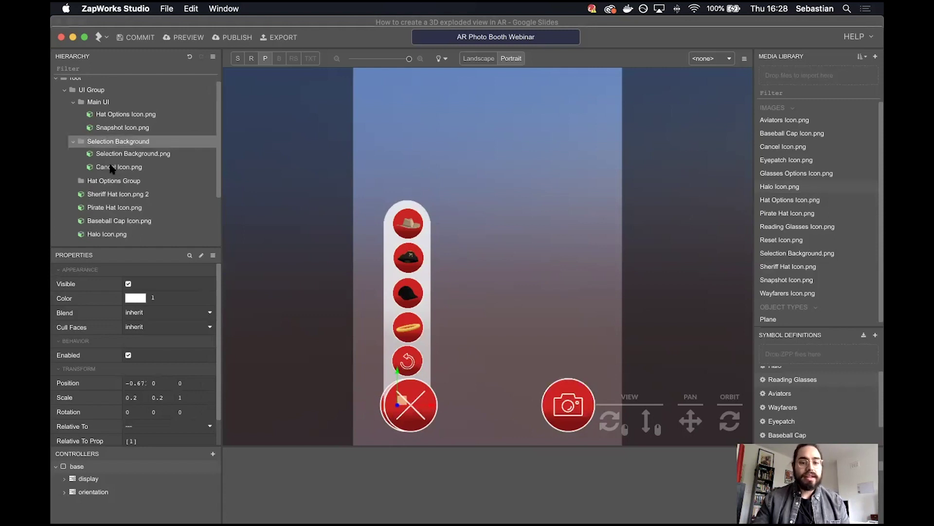
- Shift Cancel Icon.png slightly left to an X position of about 0.397 so it centres under the hat icons, and collapse the Selection Background group
left_click(112, 165)
left_click(119, 155)
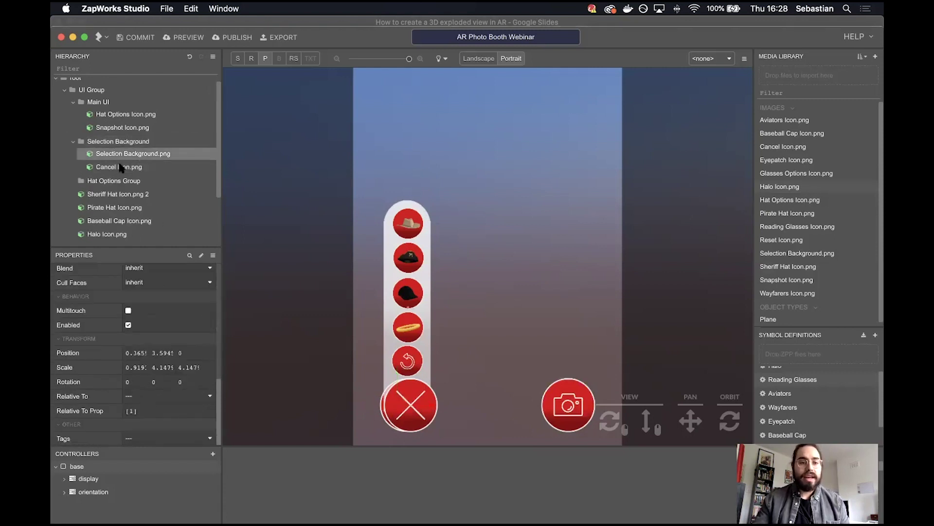
left_click(120, 166)
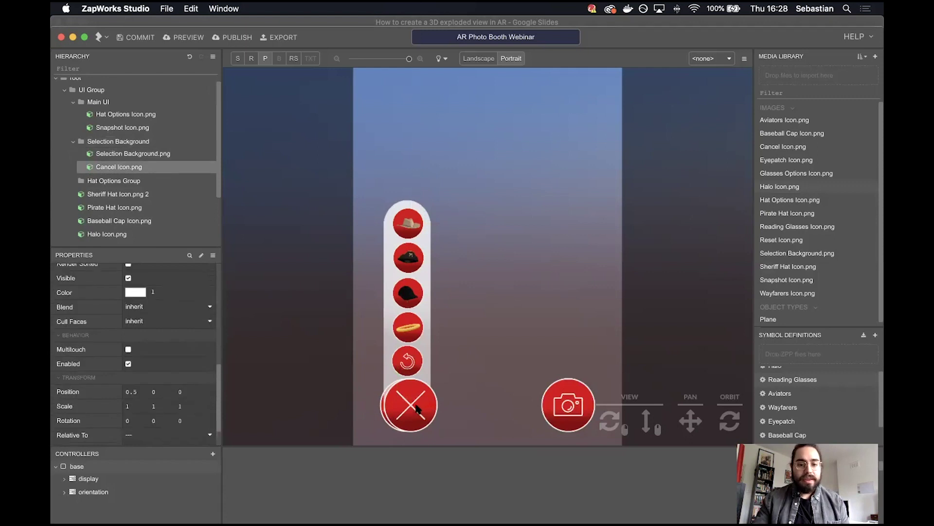
left_click_drag(413, 409, 409, 408)
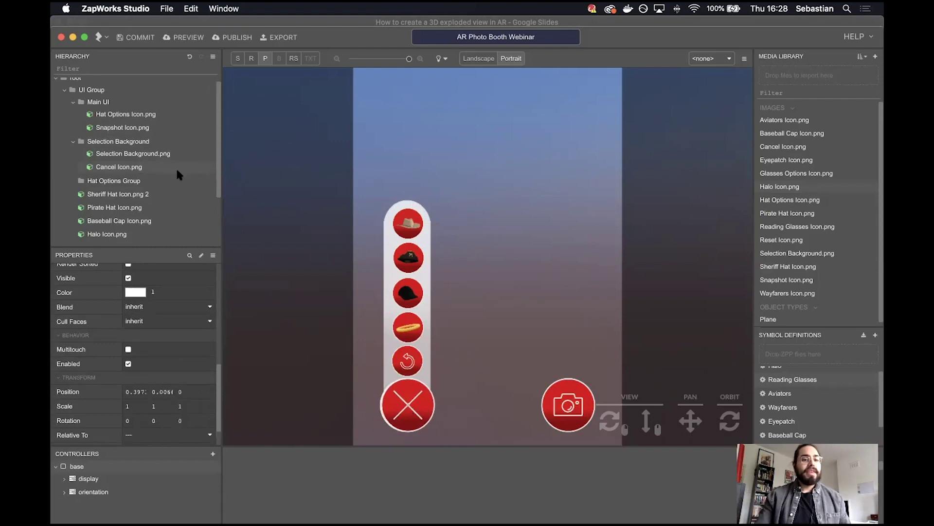
left_click(104, 143)
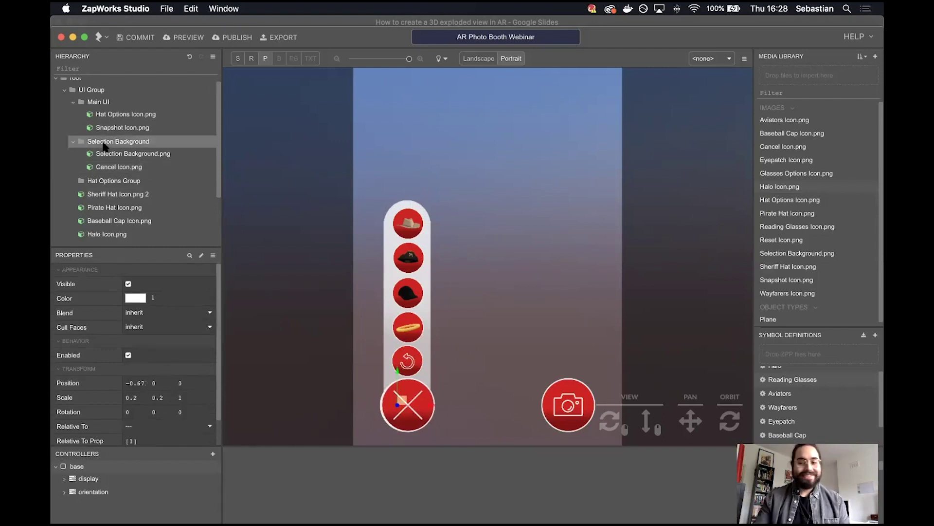
left_click(73, 141)
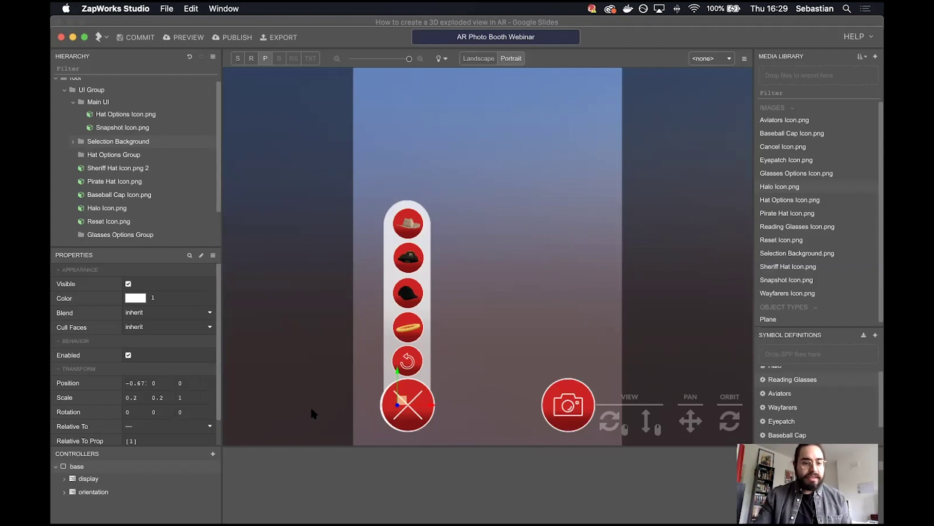
- Create a new controller named Active Menu
left_click(213, 454)
left_click(202, 466)
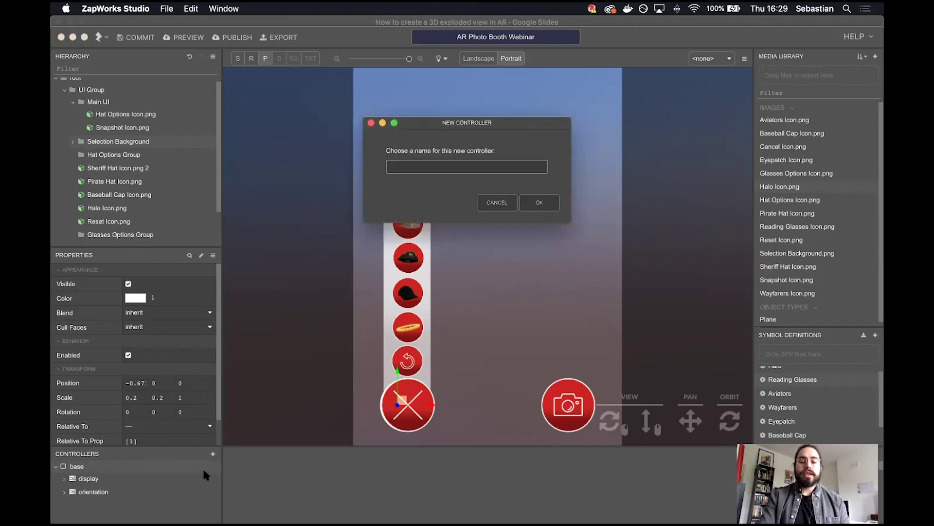
type("Ma")
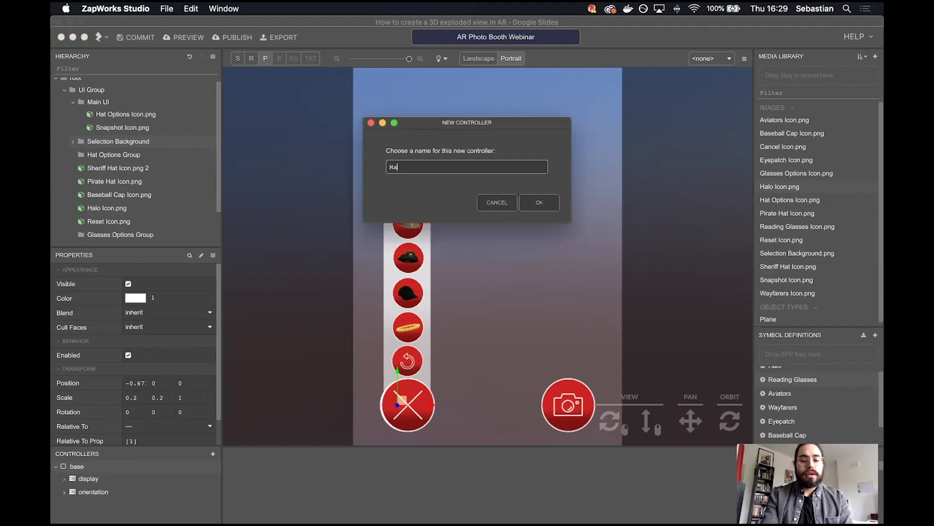
key("BackSpace")
key("BackSpace")
type("Acgtive")
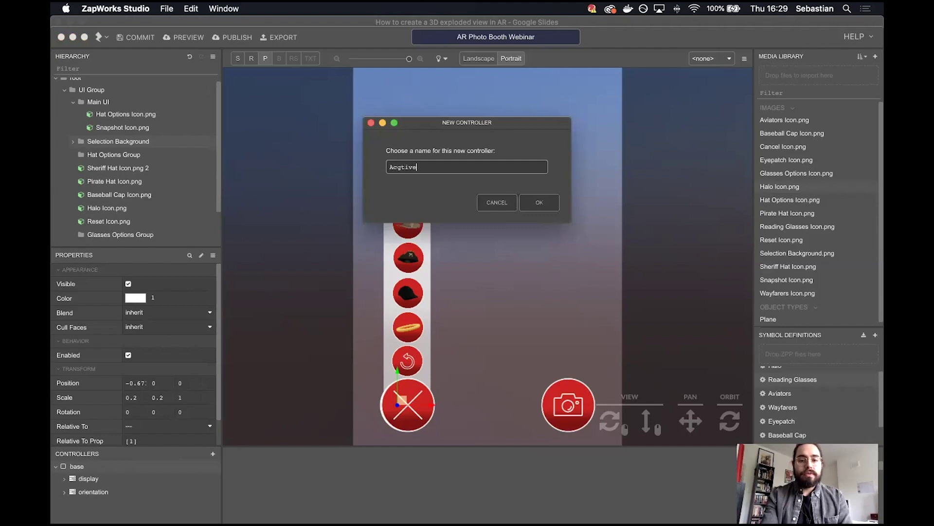
key("BackSpace")
key("BackSpace")
key("BackSpace")
type("tive Menu")
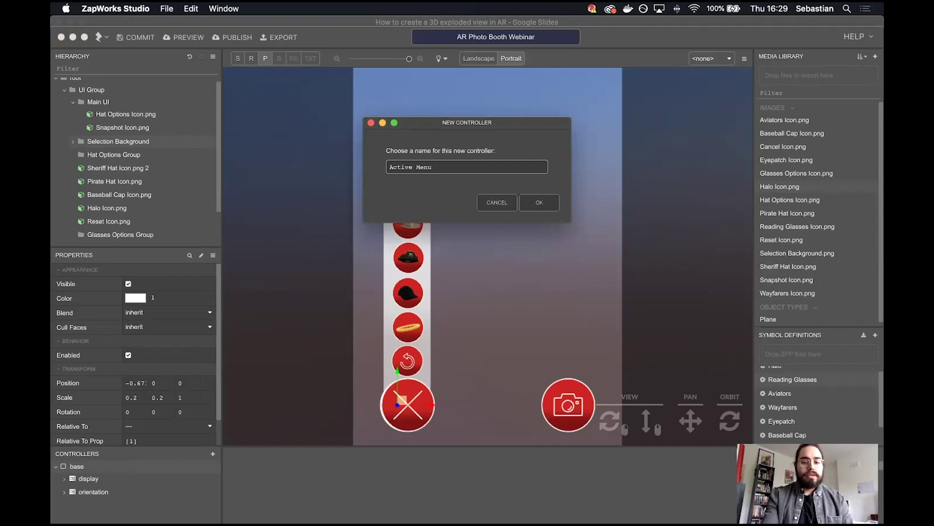
key("Return")
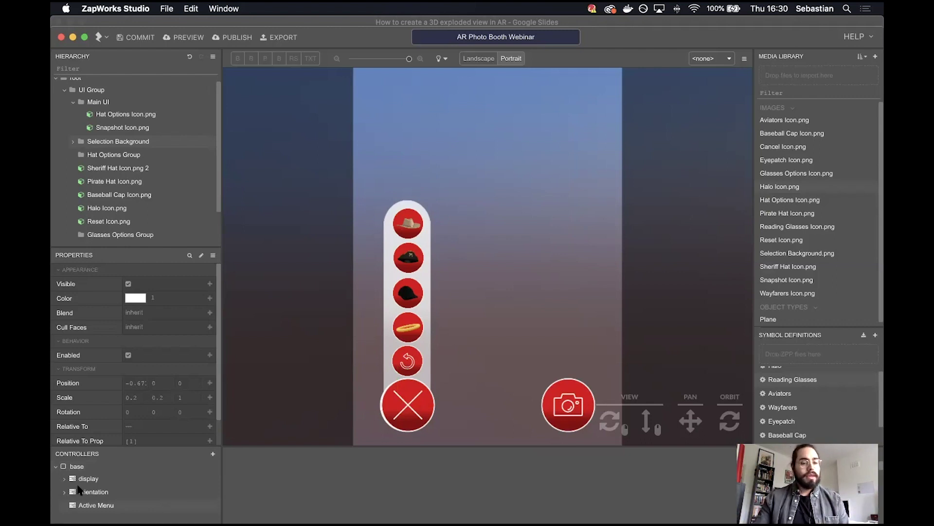
- Add a state named Main Menu to the Active Menu controller
right_click(113, 508)
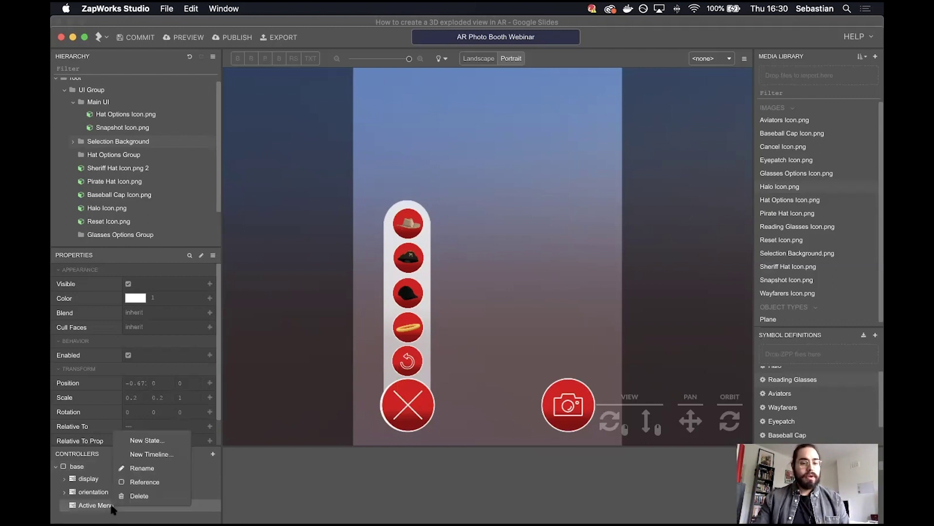
left_click(148, 441)
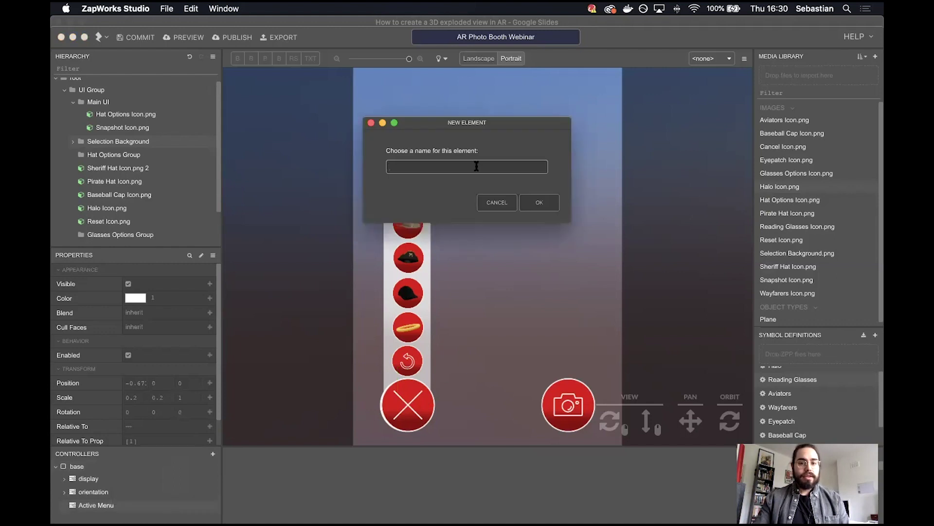
type("Main")
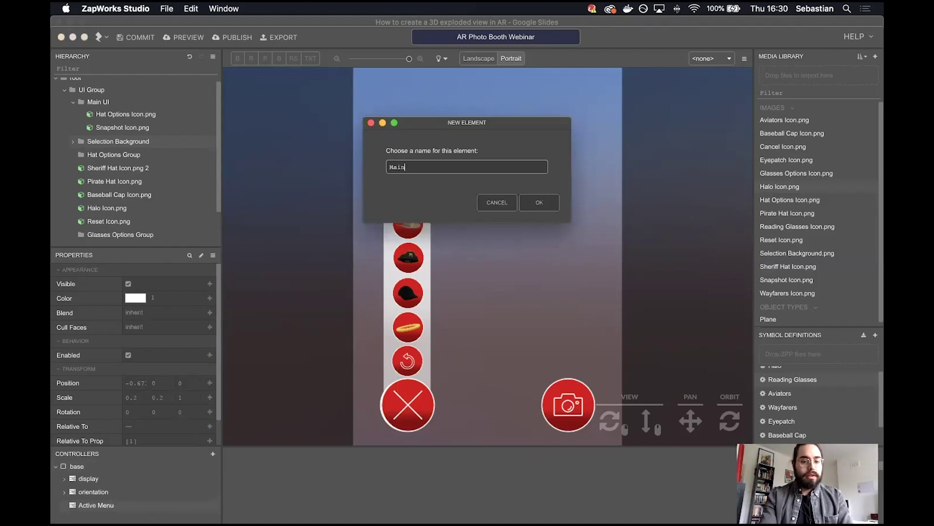
type(" Menu")
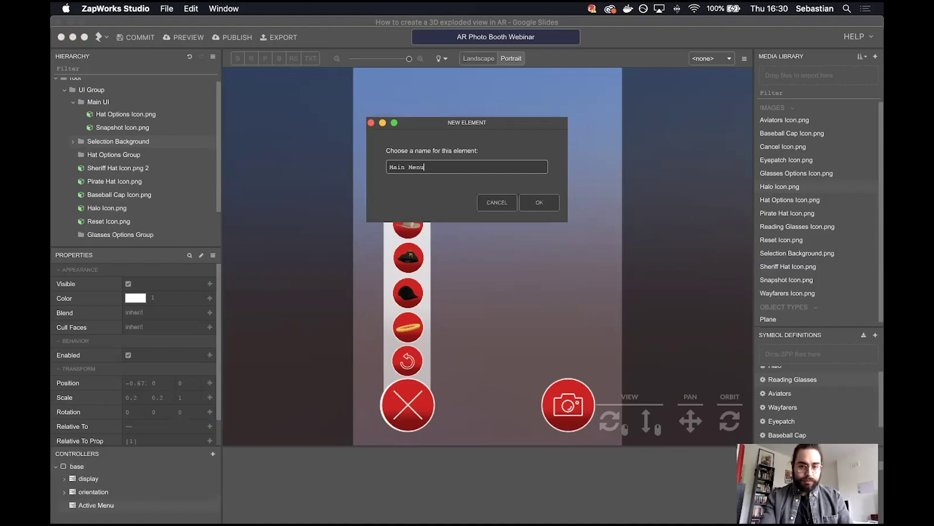
key("Return")
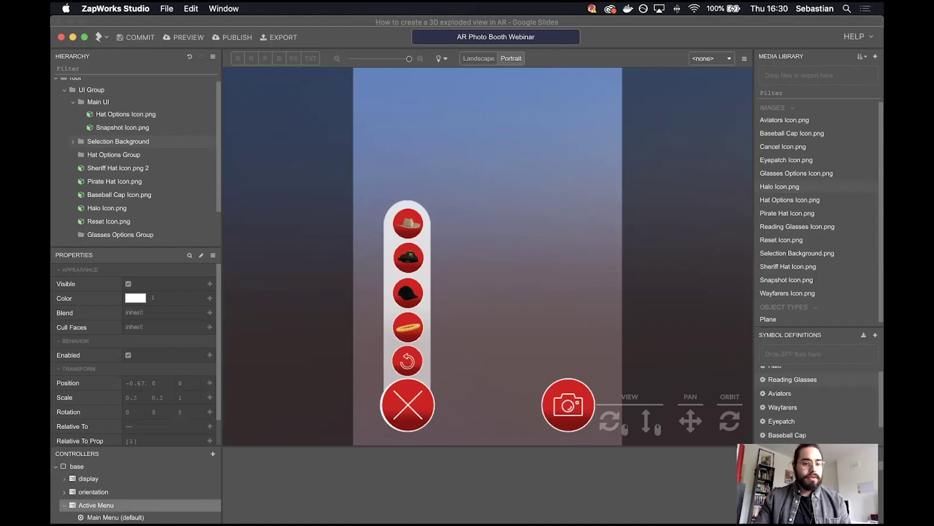
right_click(121, 506)
key("Escape")
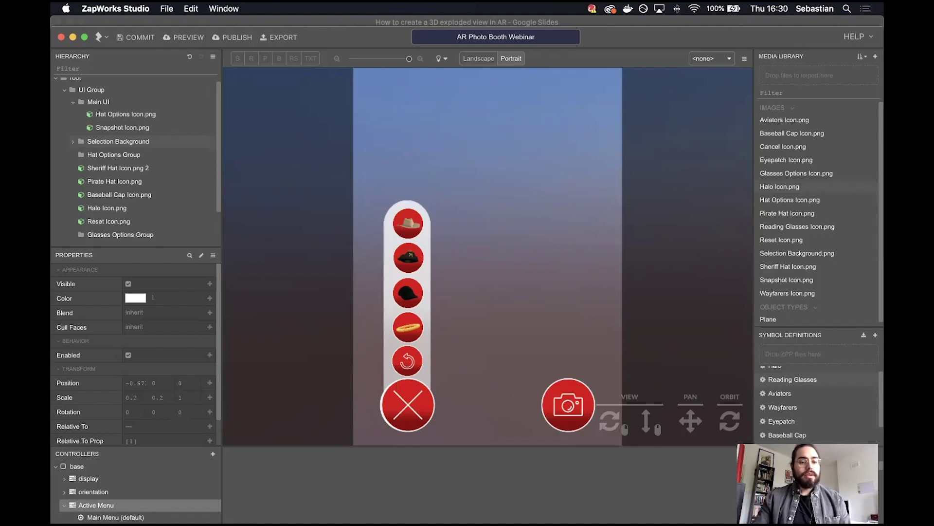
- Add the Selection Background group's visible and enabled properties to the Main Menu state
left_click(146, 517)
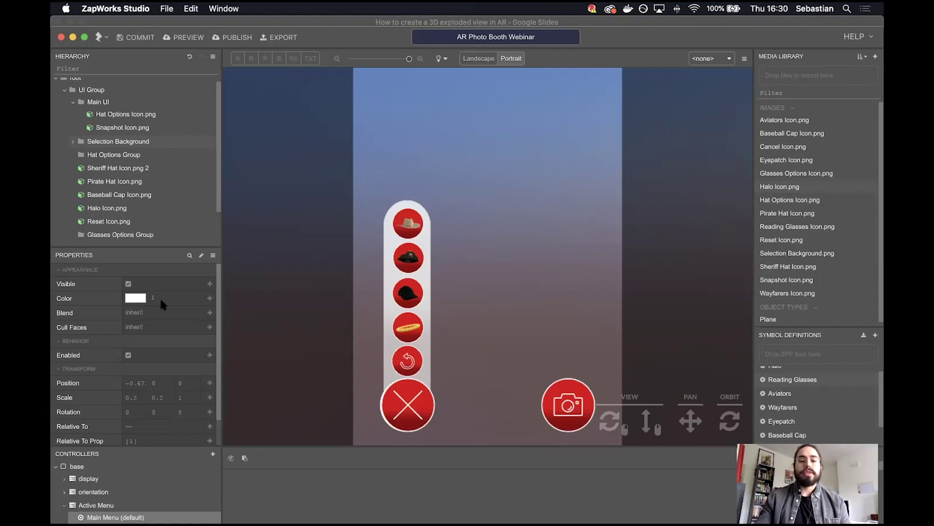
left_click(90, 155)
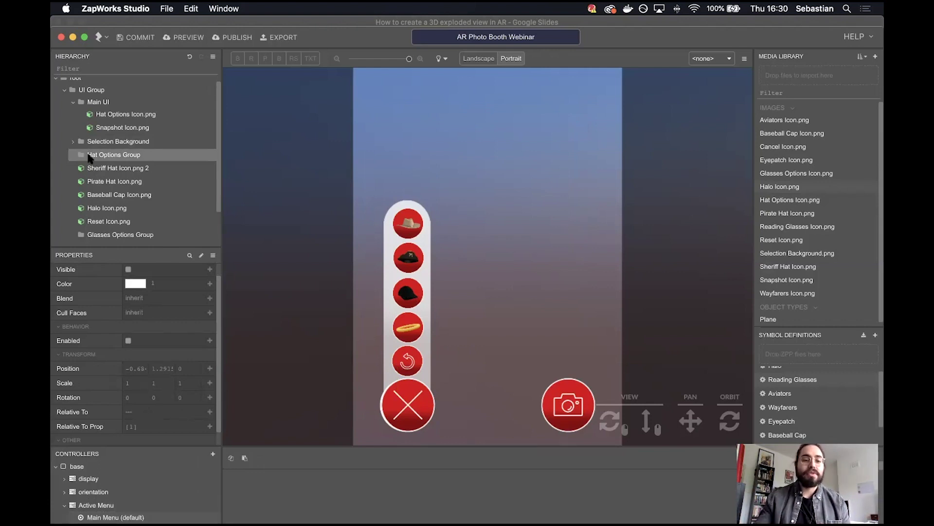
left_click(129, 144)
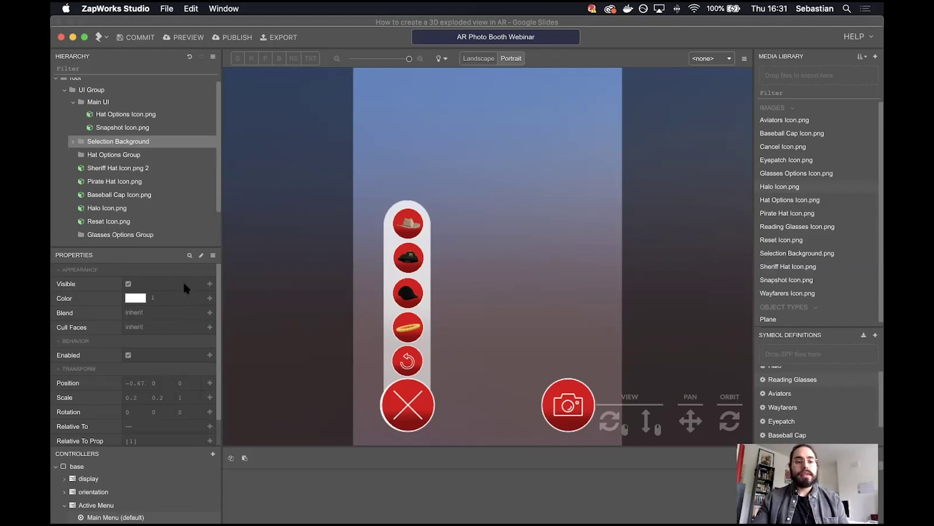
left_click(209, 283)
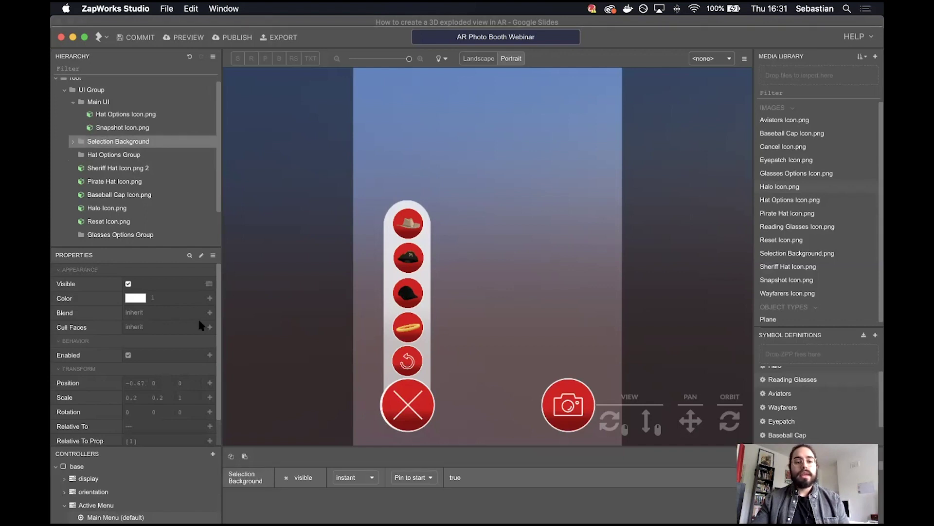
left_click(209, 355)
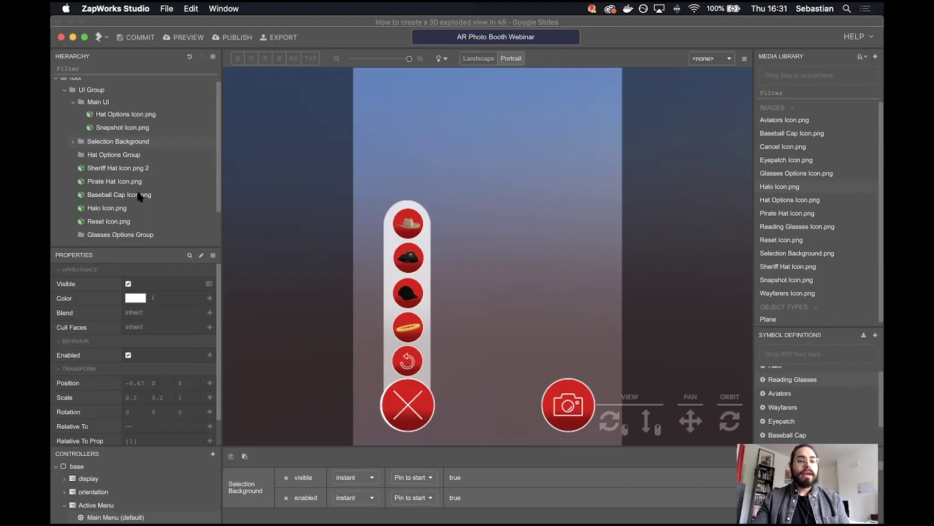
- Add the Main UI group's visible and enabled properties to the Main Menu state and enlarge the state's property list area to show all entries
scroll(144, 189, "down", 1)
scroll(149, 186, "up", 2)
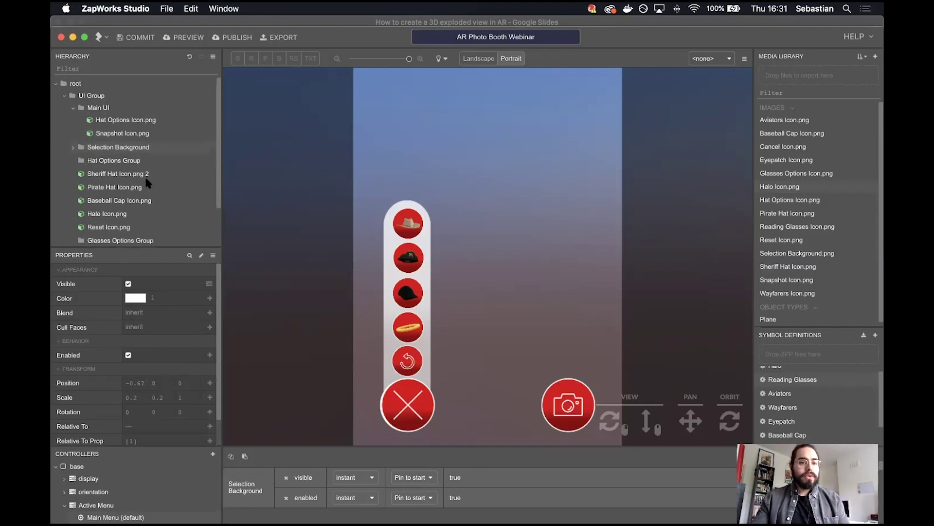
left_click(105, 109)
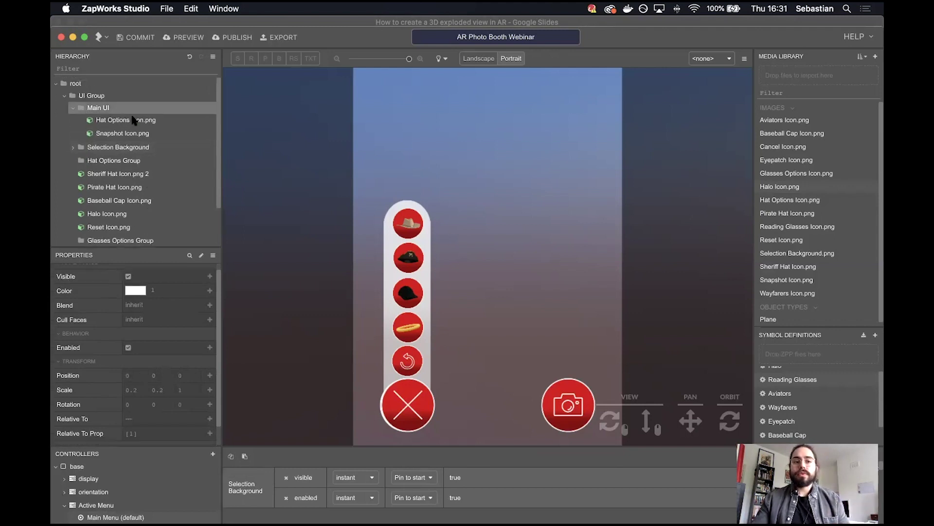
left_click(73, 108)
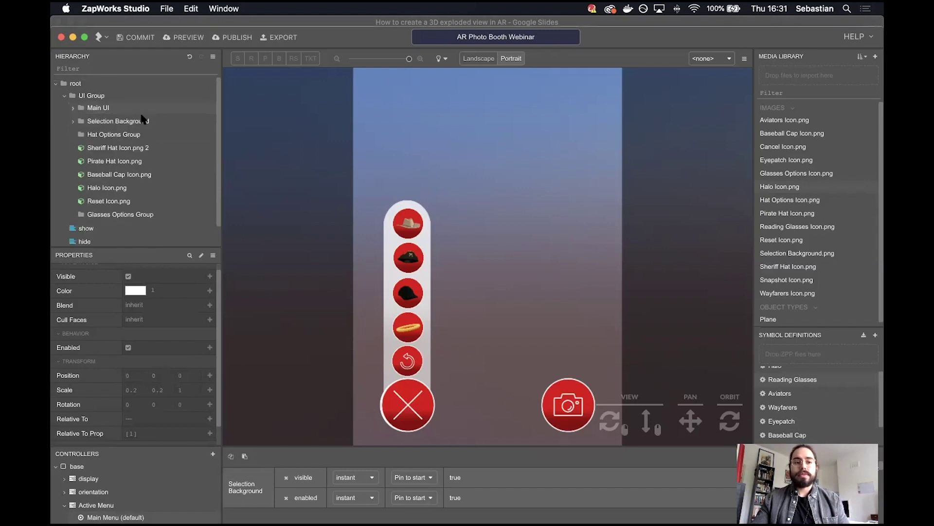
left_click(121, 109)
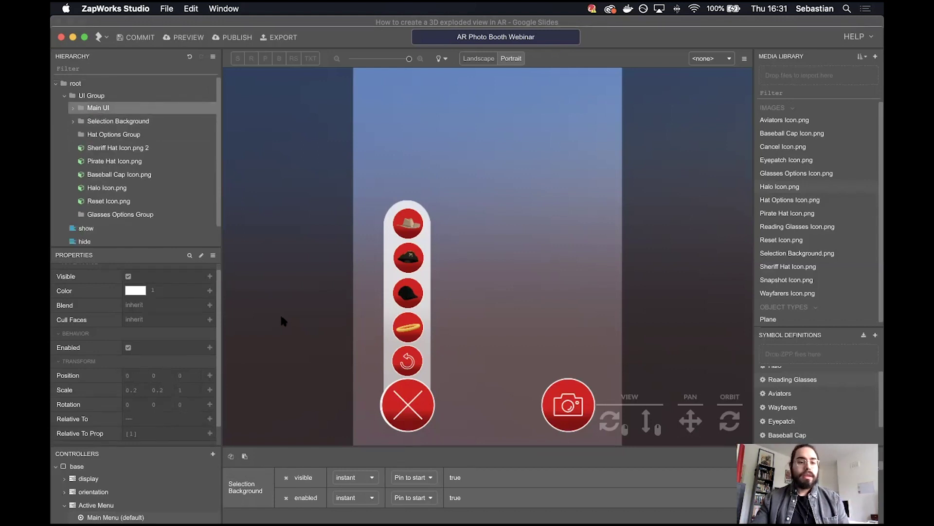
left_click(210, 276)
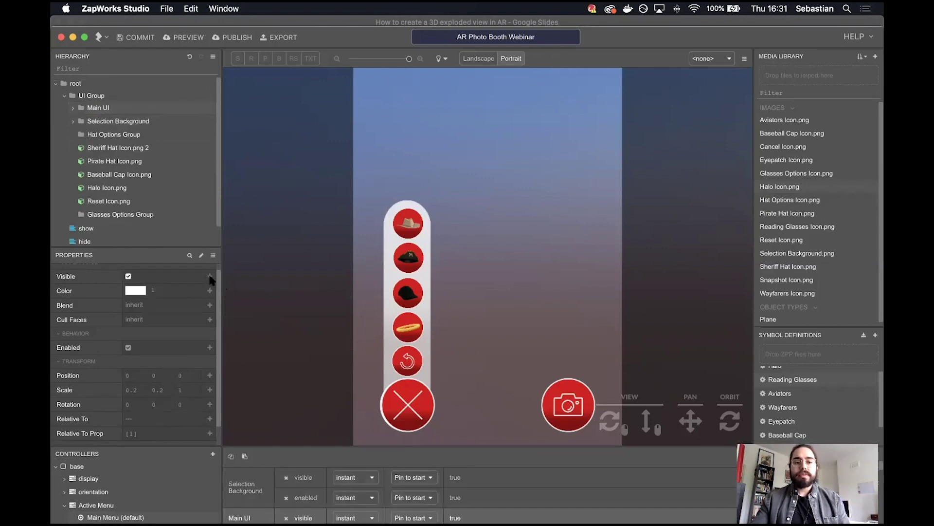
left_click(210, 348)
left_click_drag(413, 446, 411, 413)
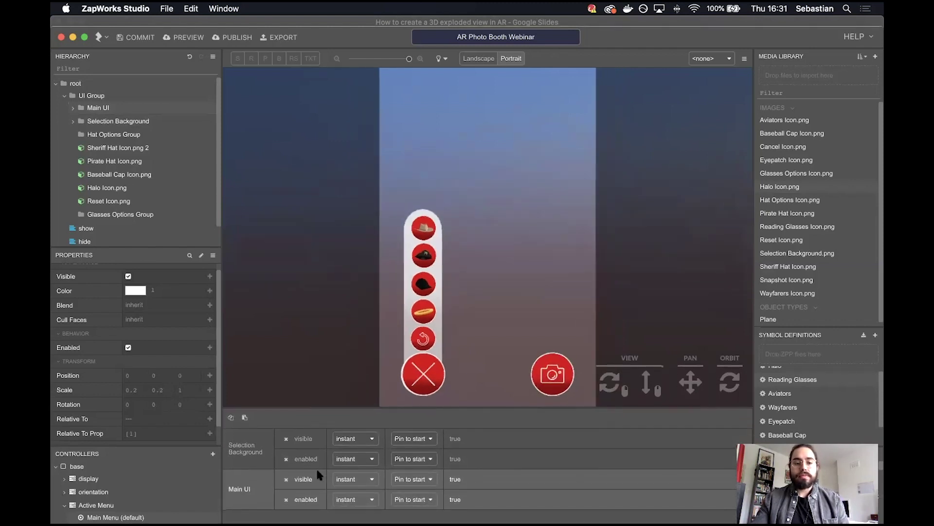
left_click_drag(333, 411, 334, 415)
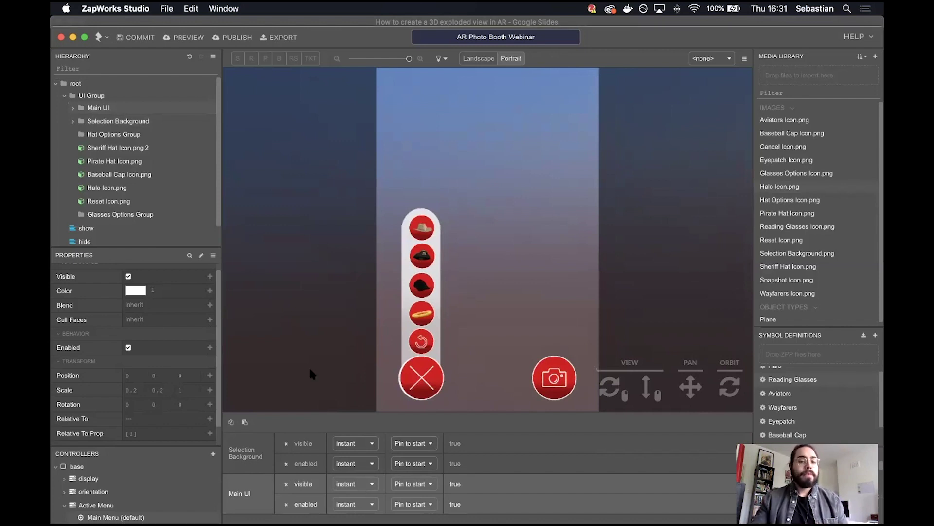
- Add the enabled and visible properties of Sheriff Hat Icon.png 2 to the Main Menu state
left_click(106, 147)
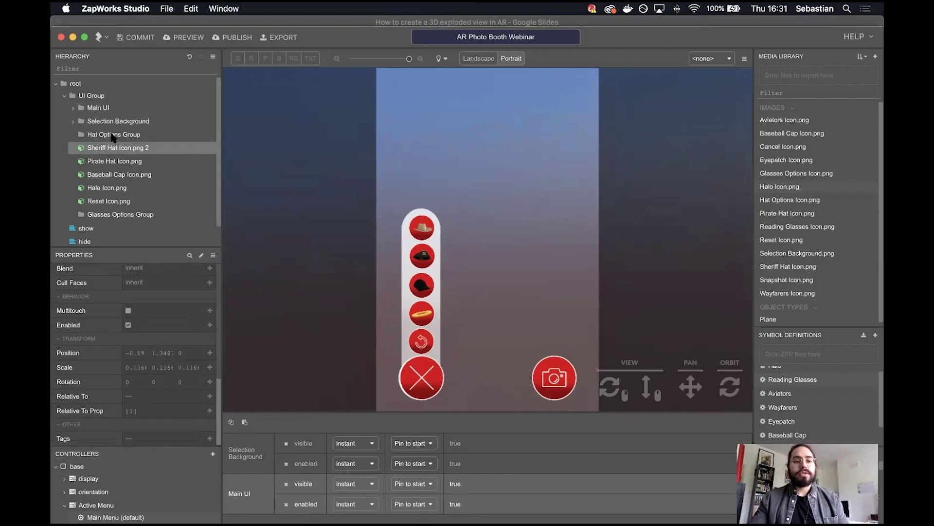
left_click(112, 136)
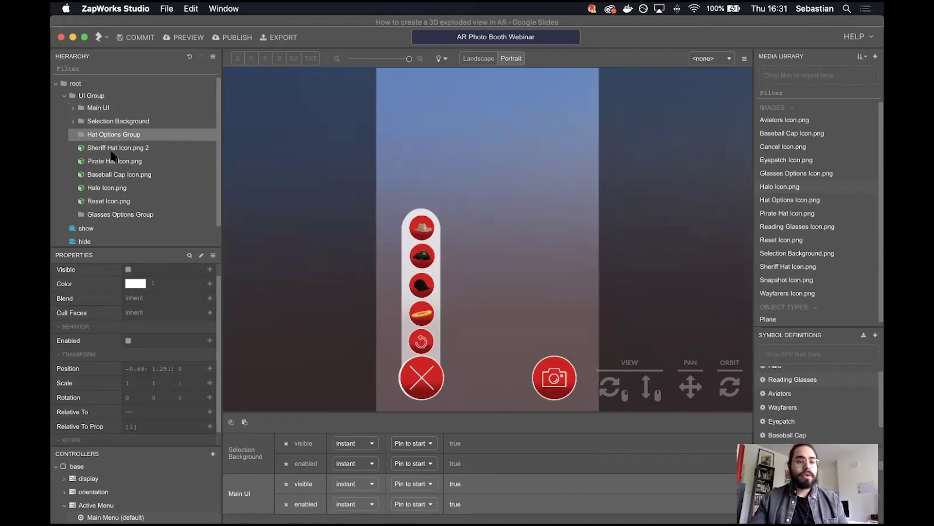
left_click(111, 151)
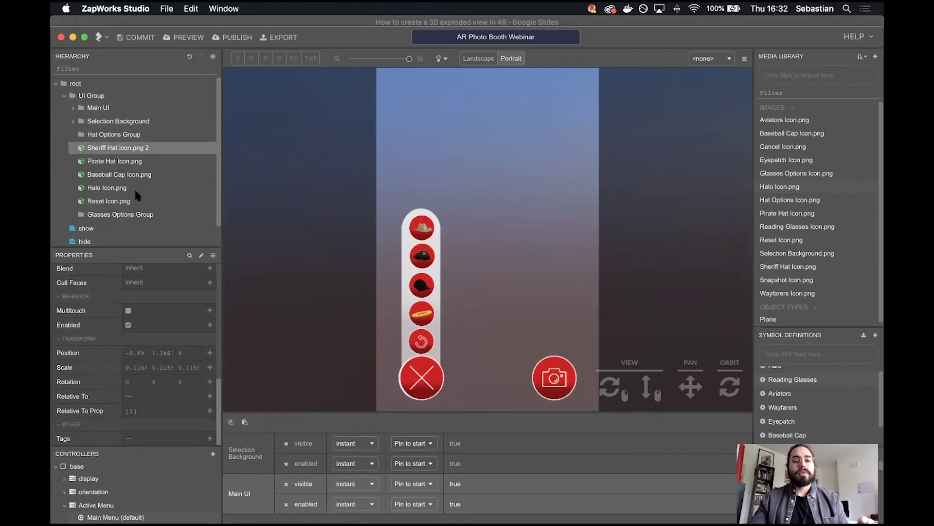
scroll(177, 327, "up", 3)
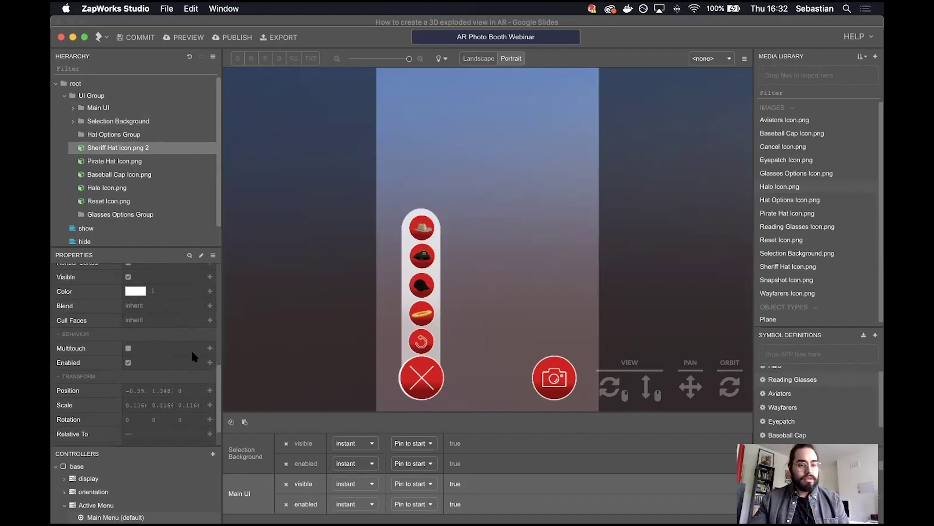
left_click(210, 363)
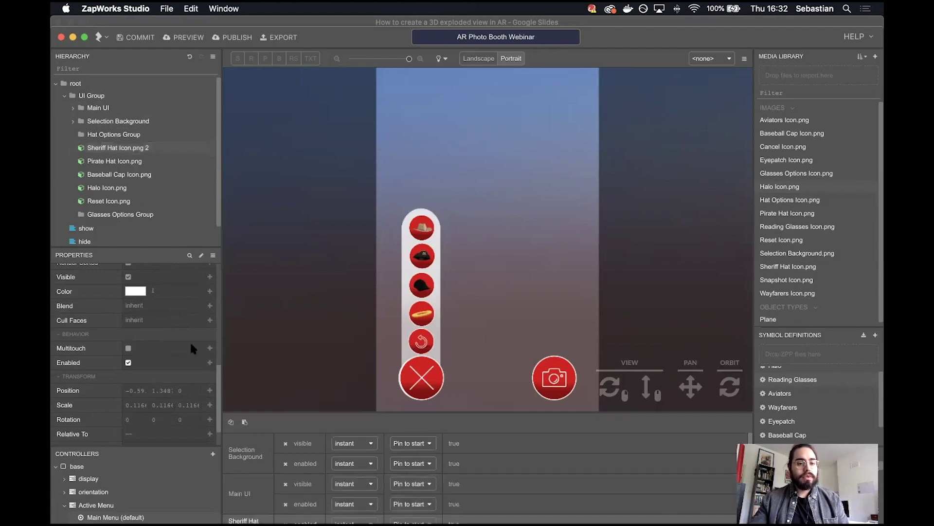
scroll(192, 341, "up", 1)
left_click(209, 292)
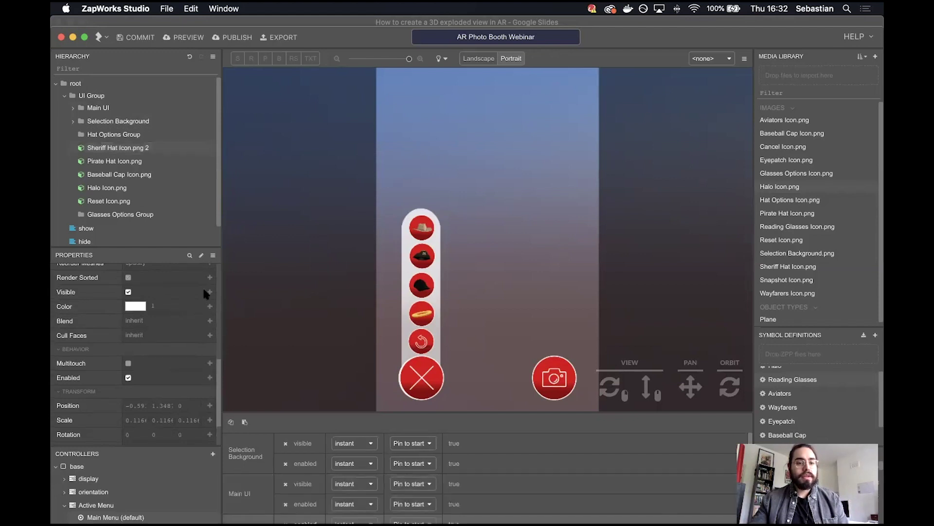
- Add the enabled and visible properties of Pirate Hat Icon.png to the Main Menu state
left_click(124, 161)
scroll(175, 317, "up", 2)
scroll(190, 362, "up", 2)
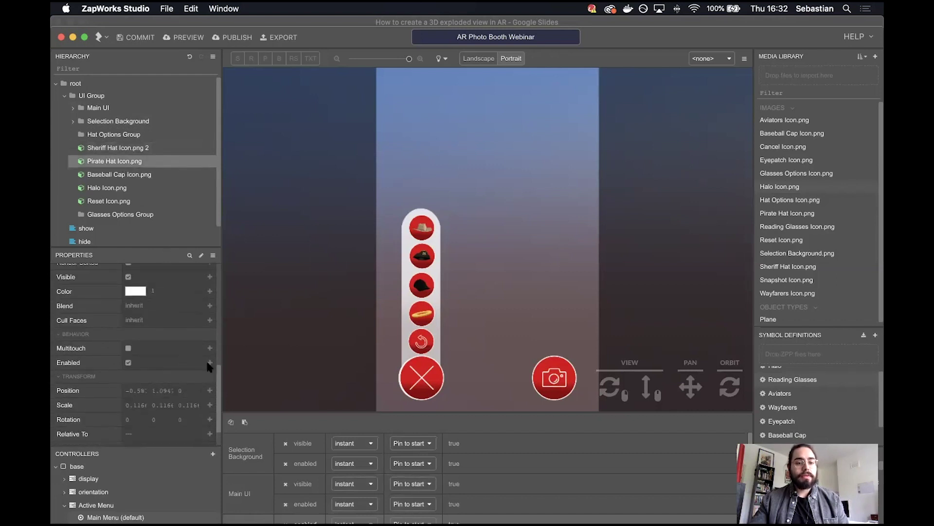
scroll(190, 357, "down", 5)
scroll(194, 360, "up", 5)
scroll(200, 345, "up", 1)
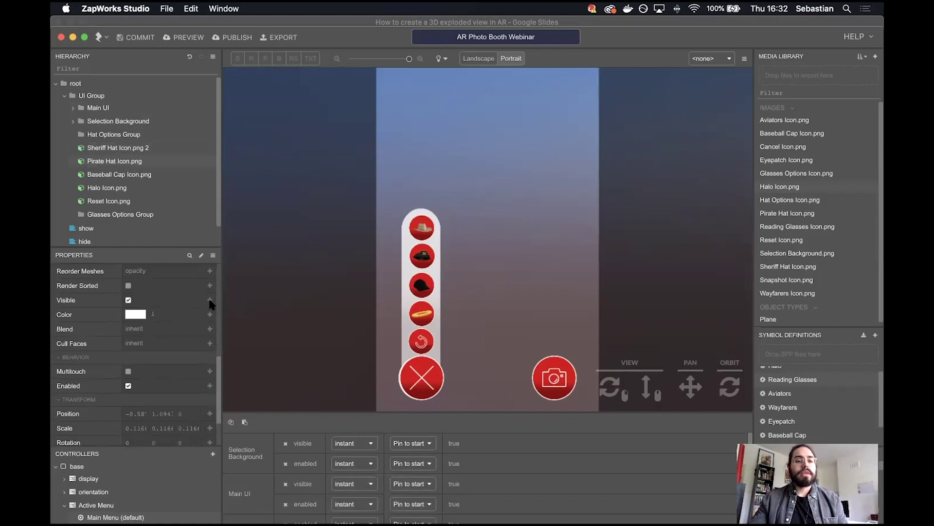
- Add the enabled and visible properties of Baseball Cap Icon.png to the Main Menu state
left_click(136, 174)
scroll(176, 332, "down", 4)
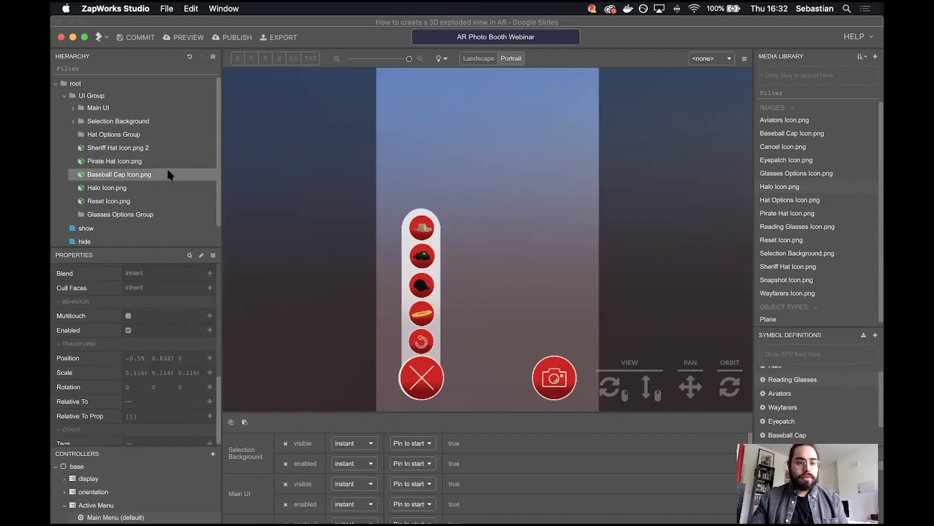
scroll(199, 333, "up", 1)
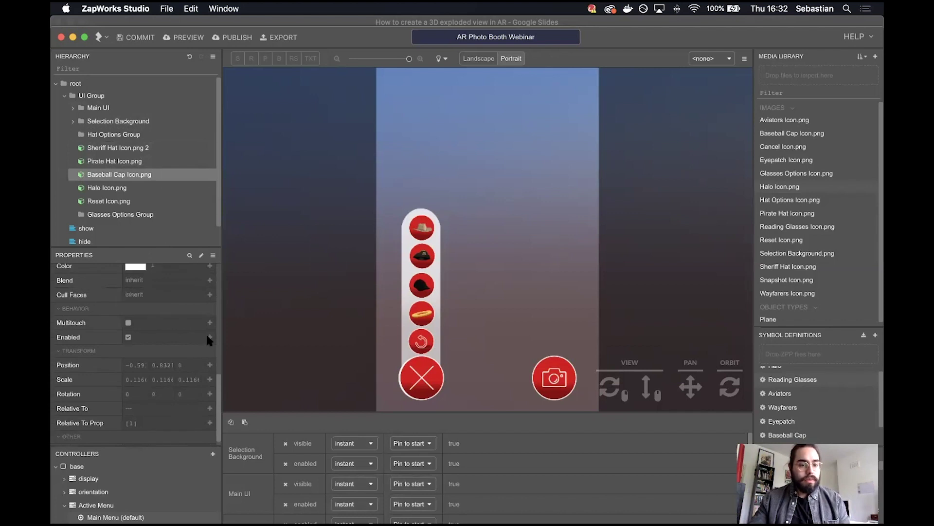
scroll(203, 331, "up", 2)
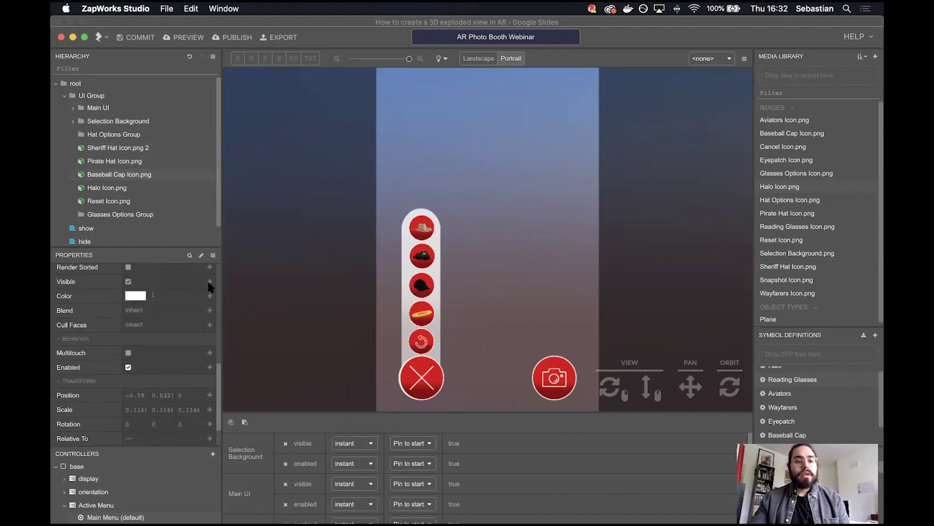
- Add the enabled and visible properties of Halo Icon.png and Reset Icon.png to the Main Menu state
left_click(125, 188)
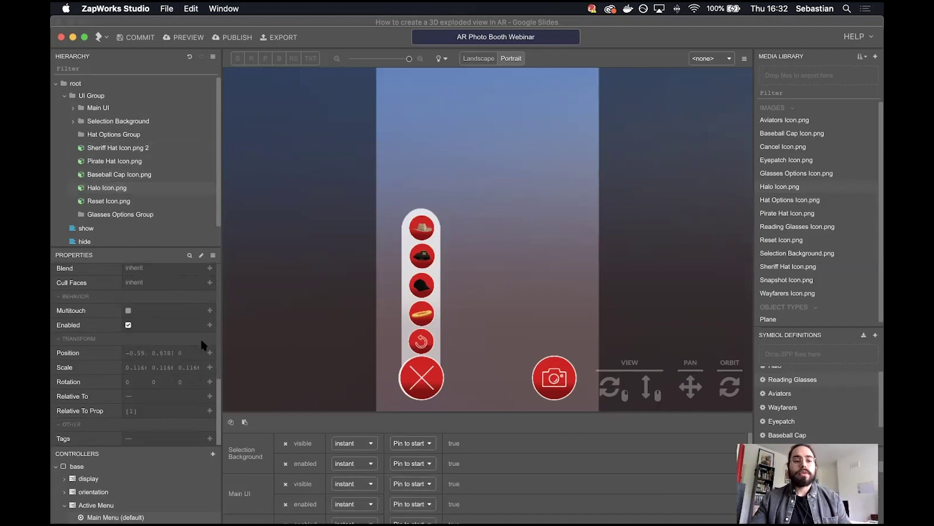
scroll(202, 331, "up", 3)
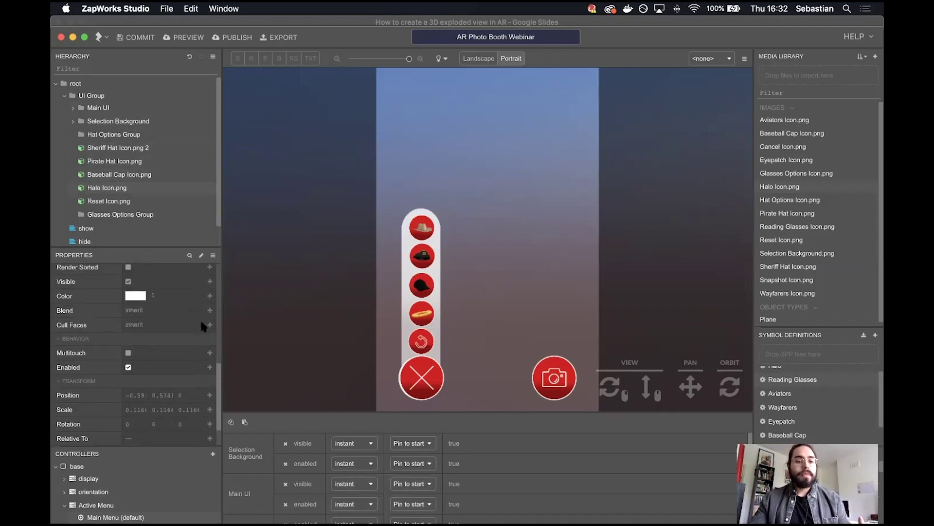
left_click(151, 200)
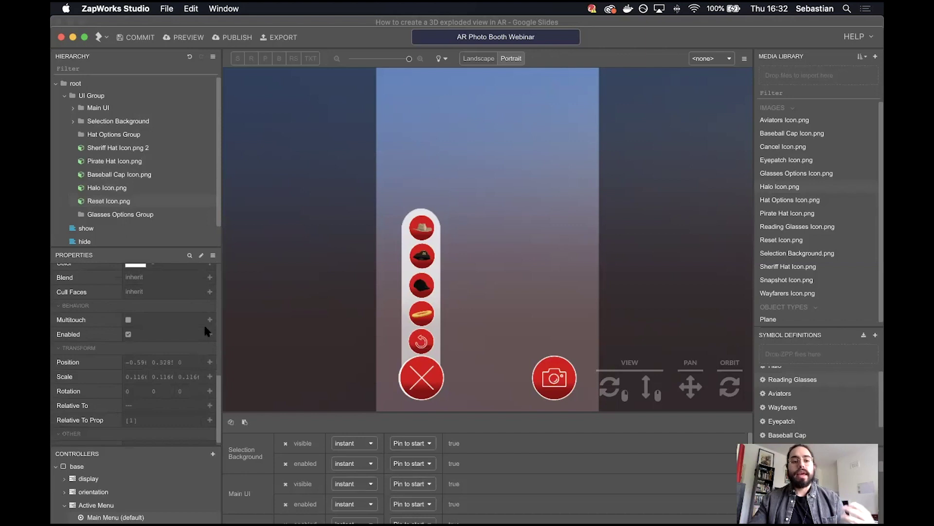
scroll(203, 322, "up", 2)
left_click(210, 287)
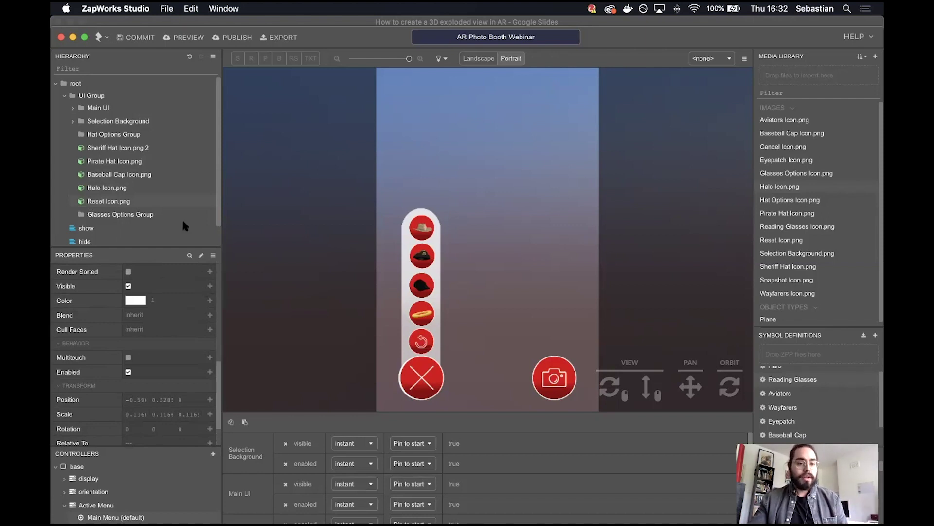
left_click(125, 201)
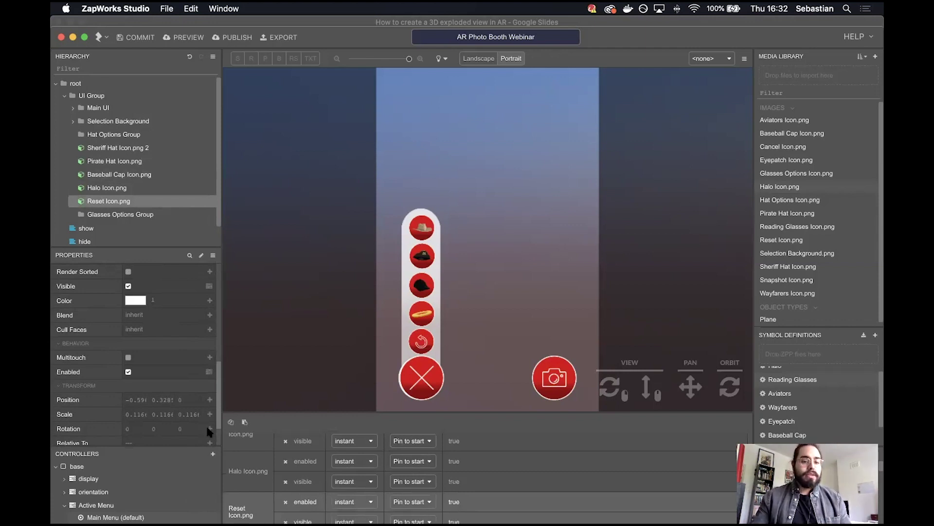
- Turn off visible and enabled for Reset Icon.png and Halo Icon.png in the Main Menu state
scroll(237, 439, "up", 1)
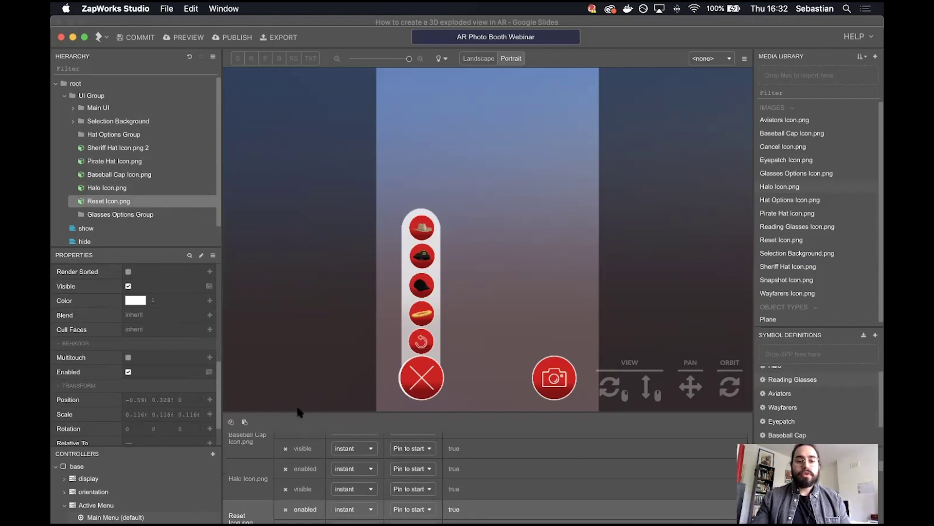
left_click_drag(299, 413, 298, 407)
left_click(128, 372)
left_click(128, 285)
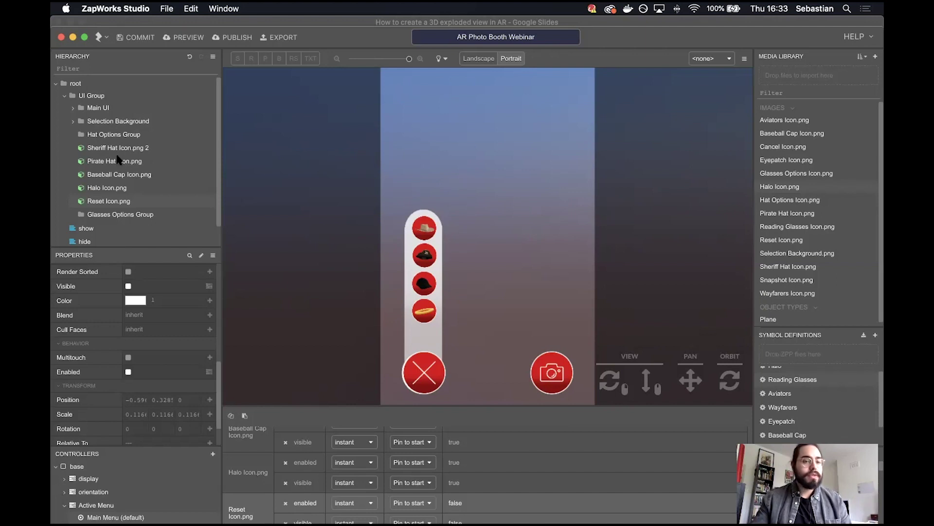
left_click(100, 188)
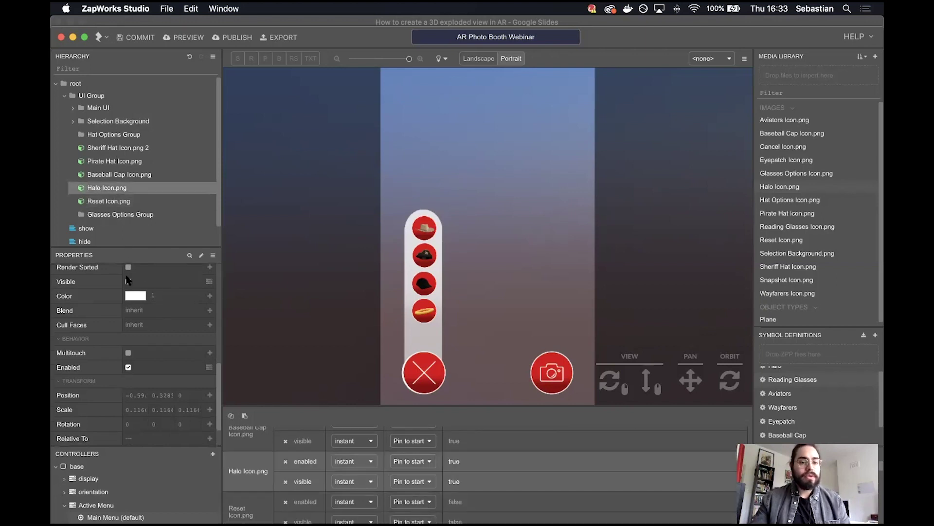
left_click(128, 281)
left_click(128, 367)
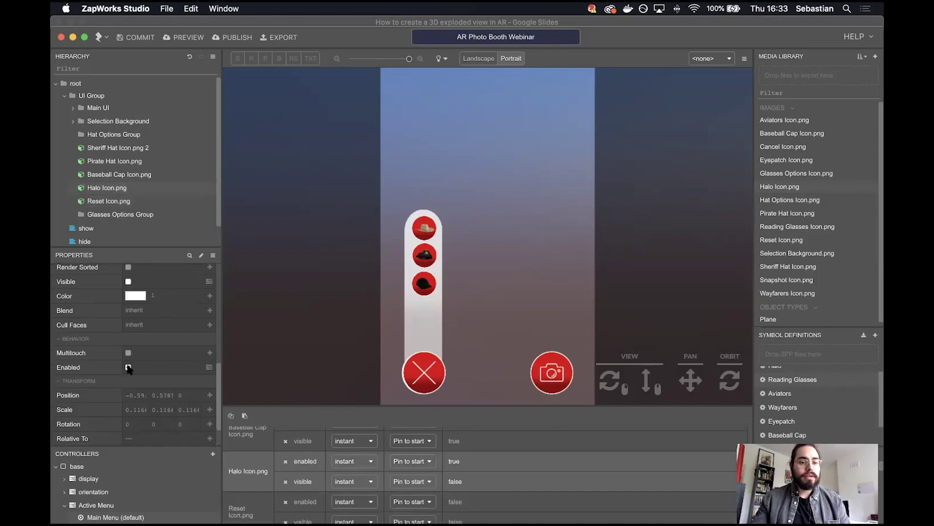
- Turn off visible and enabled for Baseball Cap Icon.png and Pirate Hat Icon.png in the Main Menu state
left_click(114, 174)
left_click(128, 282)
left_click(128, 367)
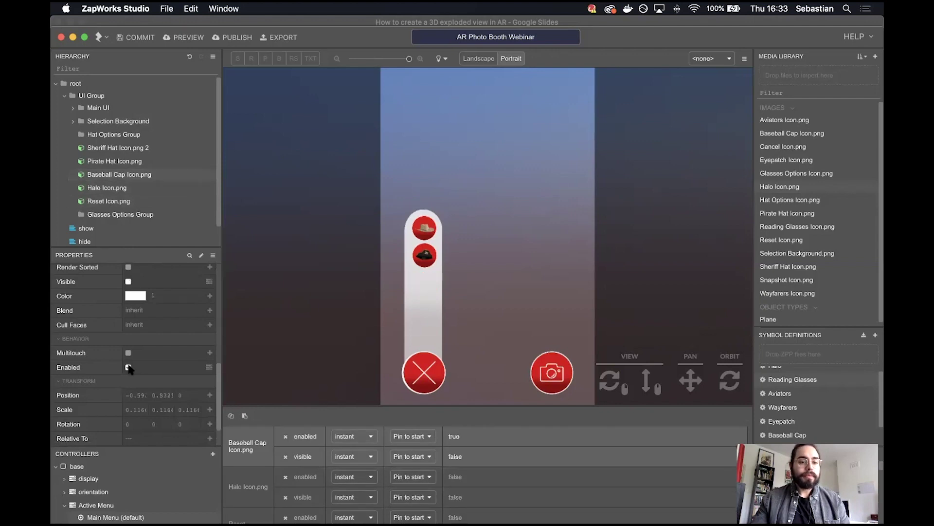
left_click(105, 161)
left_click(128, 300)
left_click(128, 385)
- Turn off visible and enabled for Sheriff Hat Icon.png 2 and the Selection Background group in the Main Menu state
left_click(110, 148)
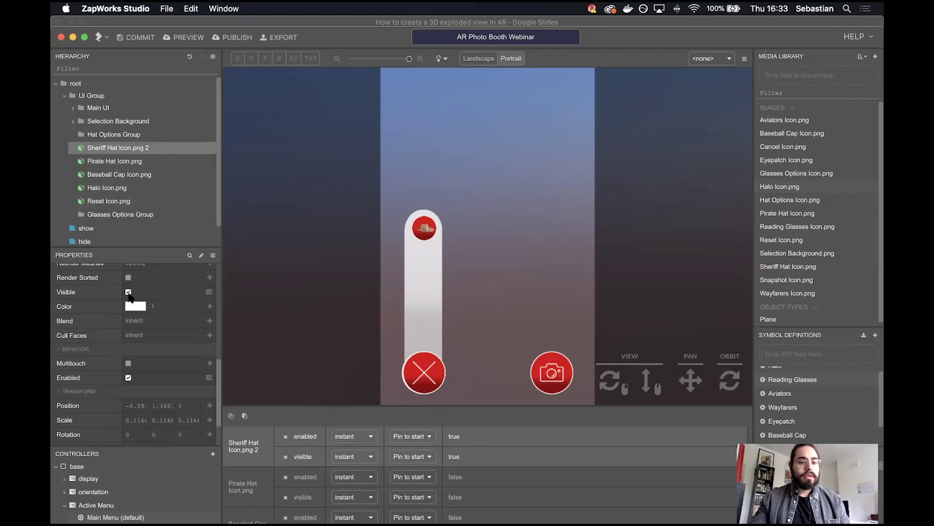
left_click(128, 292)
left_click(128, 377)
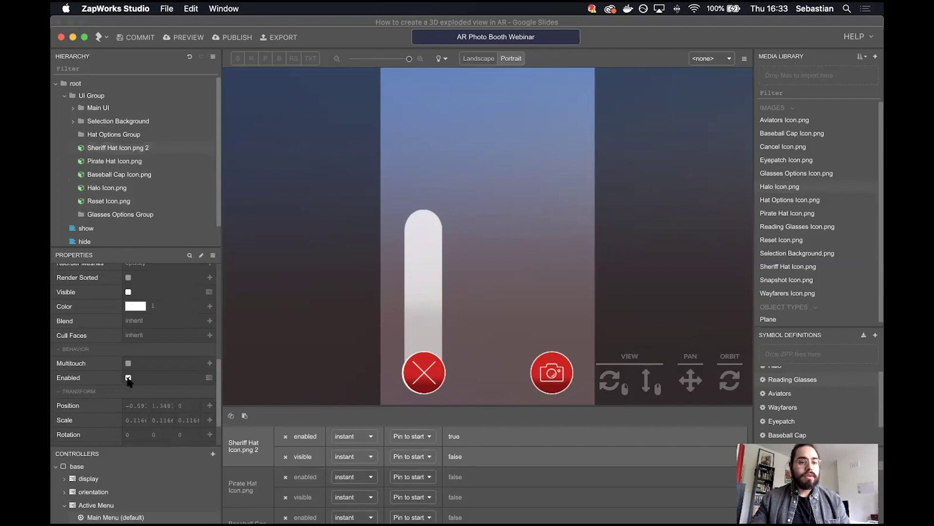
left_click(115, 121)
left_click(128, 284)
left_click(128, 355)
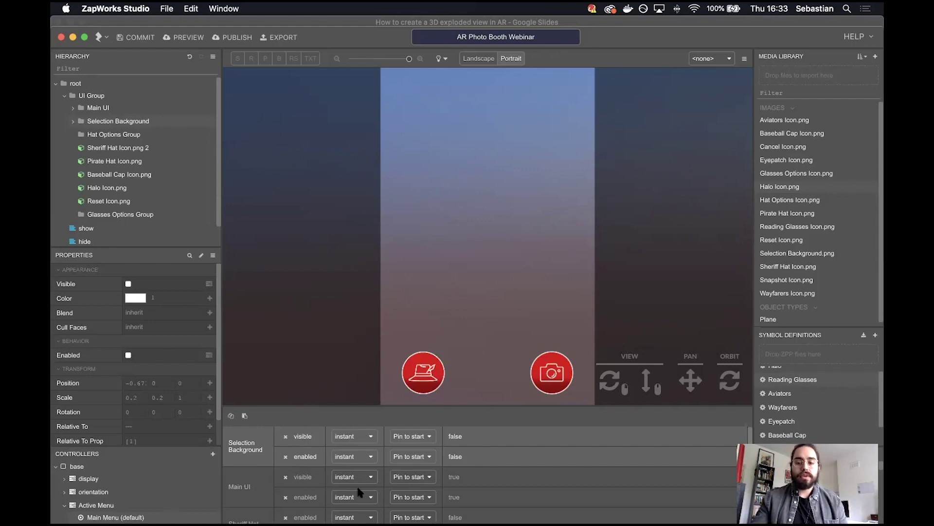
- Add a state named Hat Options to the Active Menu controller
left_click(121, 504)
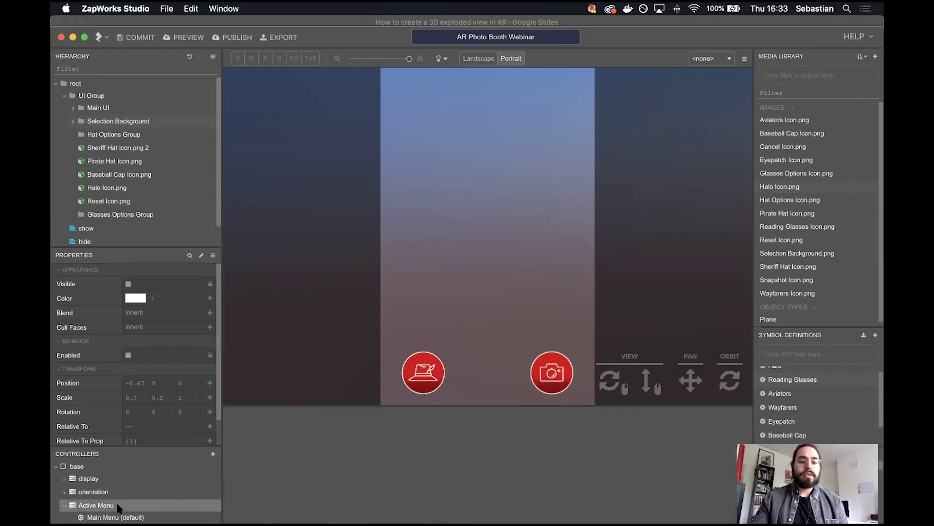
right_click(117, 505)
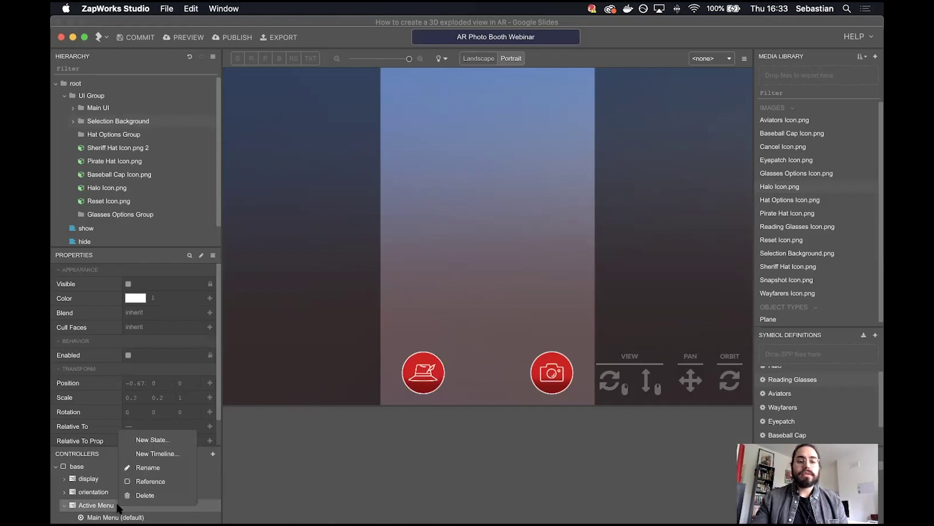
left_click(153, 439)
type("Hat Options")
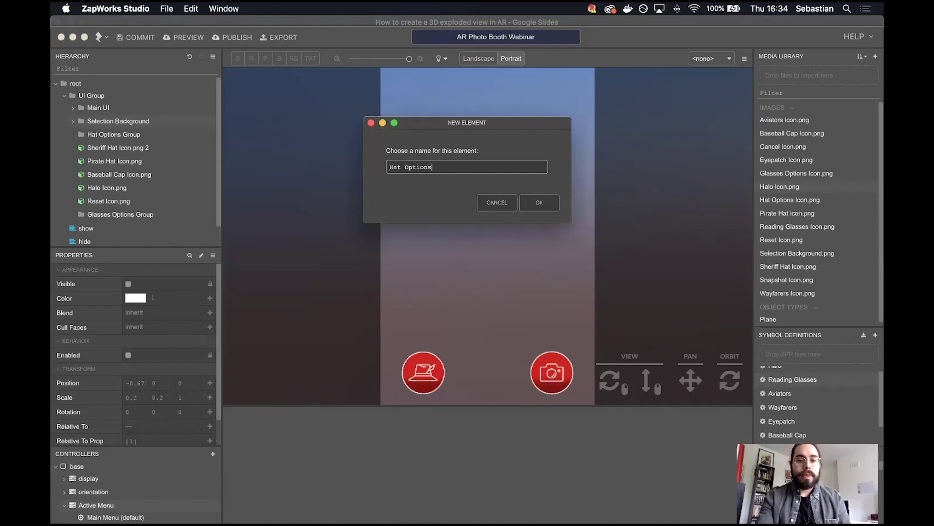
key("Return")
scroll(167, 497, "down", 1)
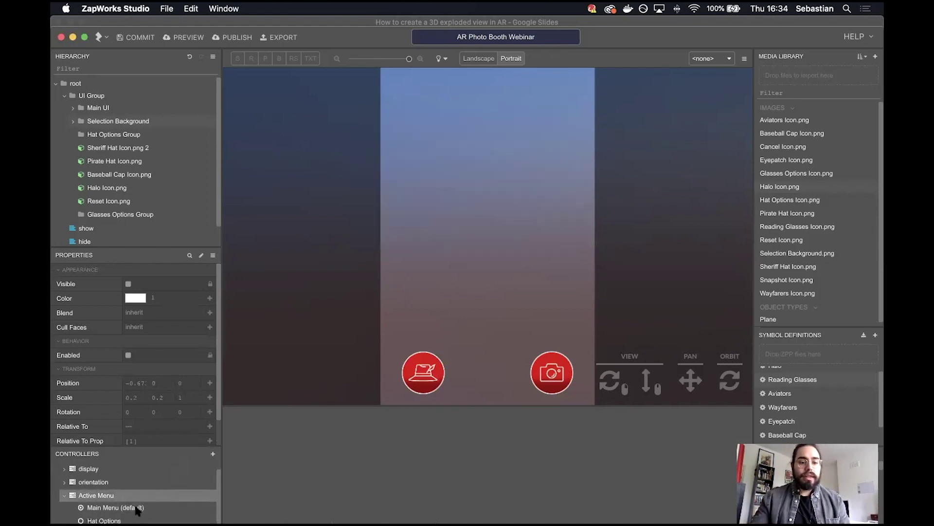
- Turn off visible and enabled for the Main UI group in the Hat Options state
left_click(104, 520)
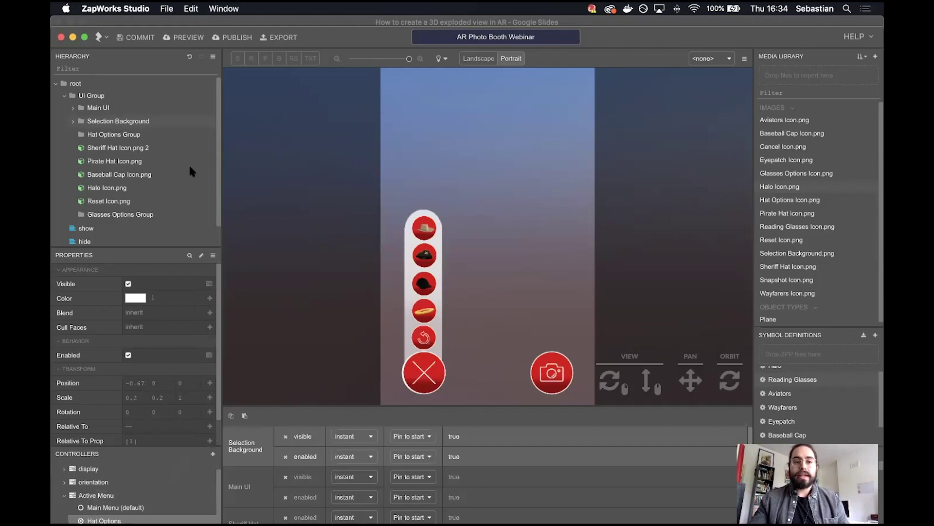
left_click(102, 108)
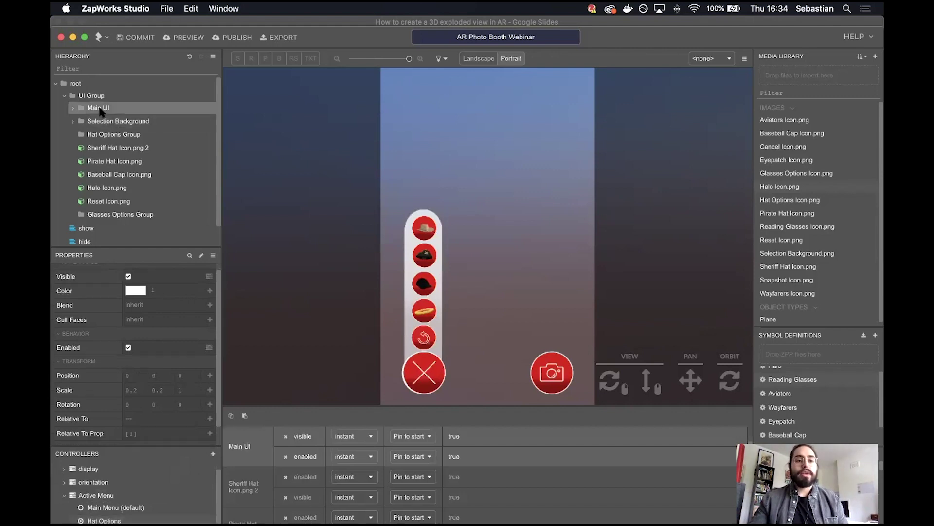
left_click(128, 276)
left_click(128, 347)
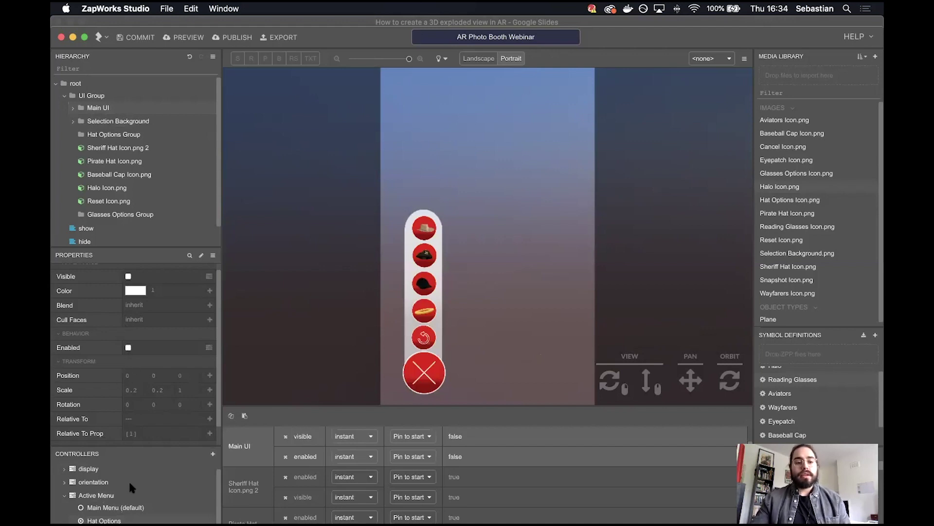
- Switch between the Main Menu and Hat Options states to compare which menu elements each one shows
left_click(117, 506)
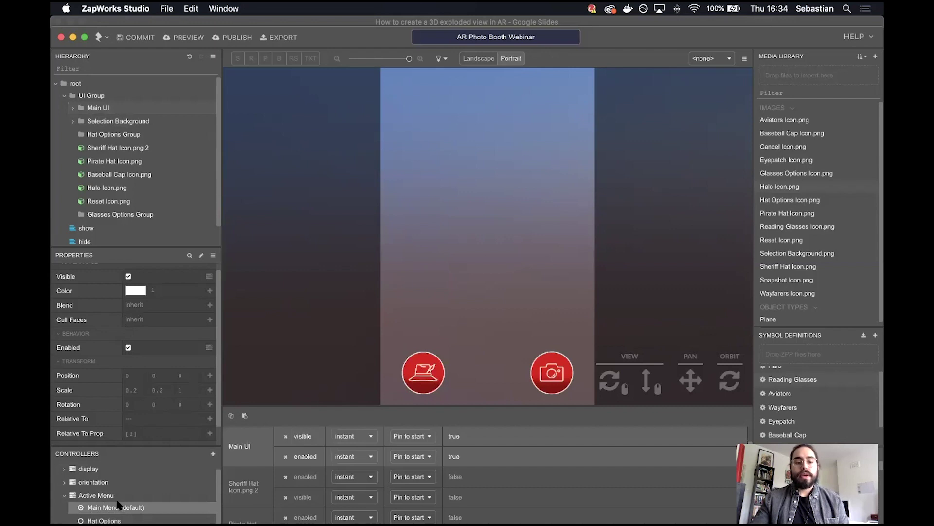
left_click(112, 519)
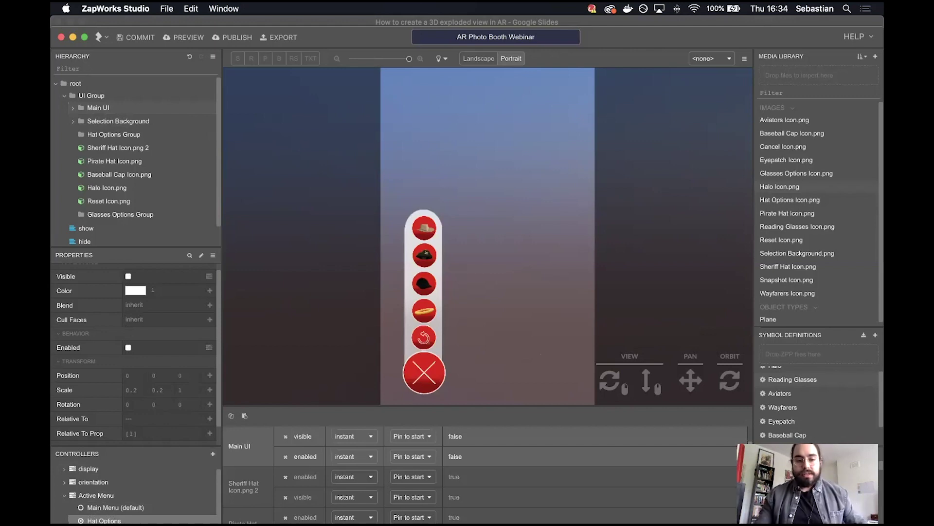
left_click(114, 508)
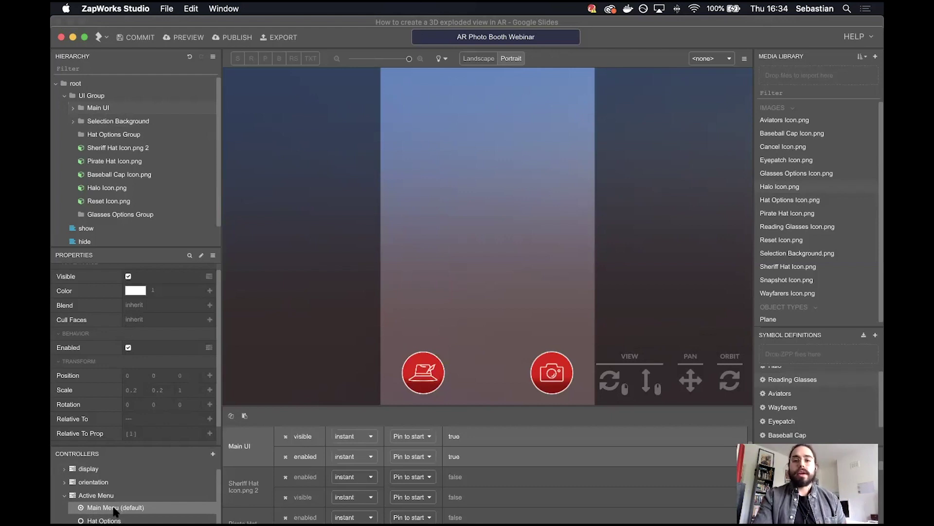
- Shrink the state property list area and select the root group with the base state active
left_click(61, 493)
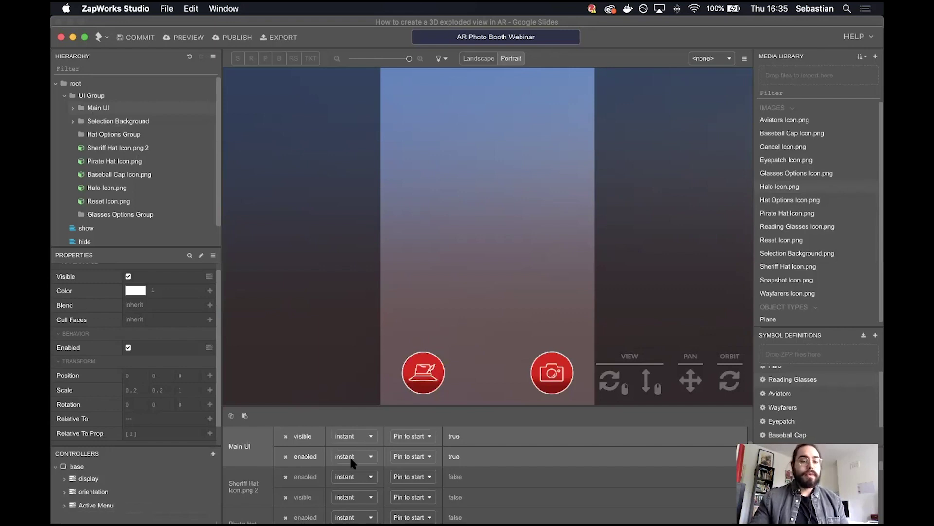
left_click_drag(368, 410, 369, 449)
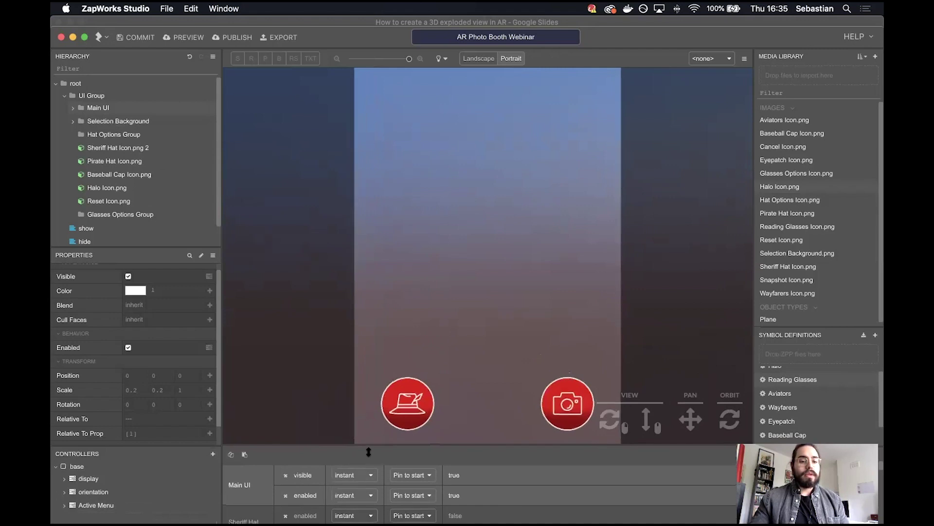
left_click(129, 466)
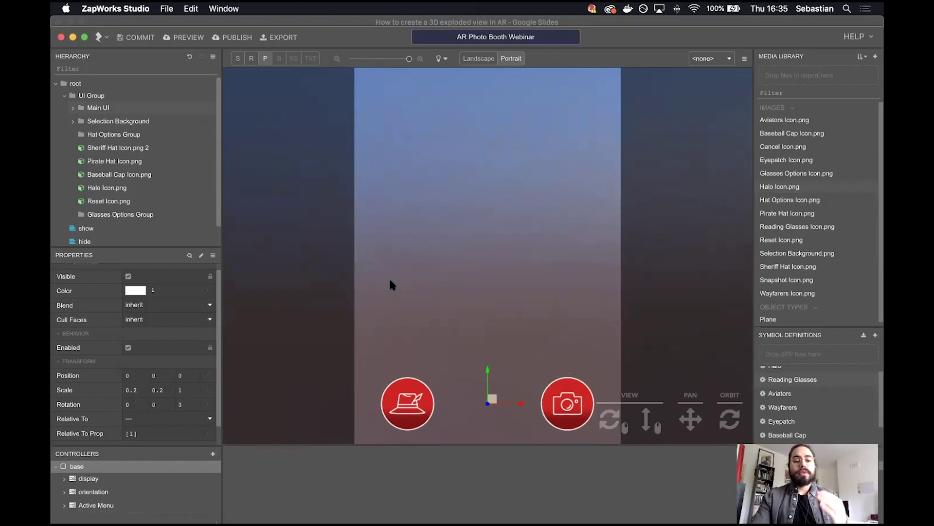
left_click(92, 505)
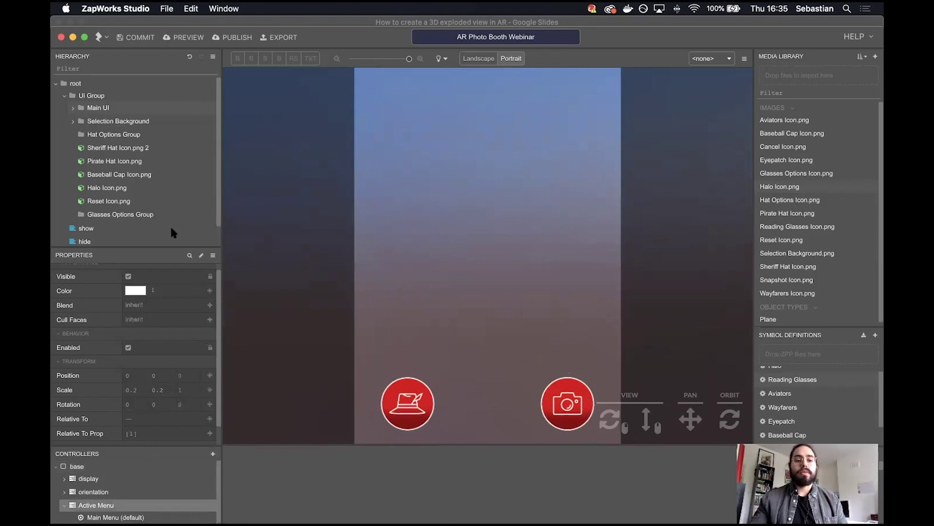
left_click(107, 466)
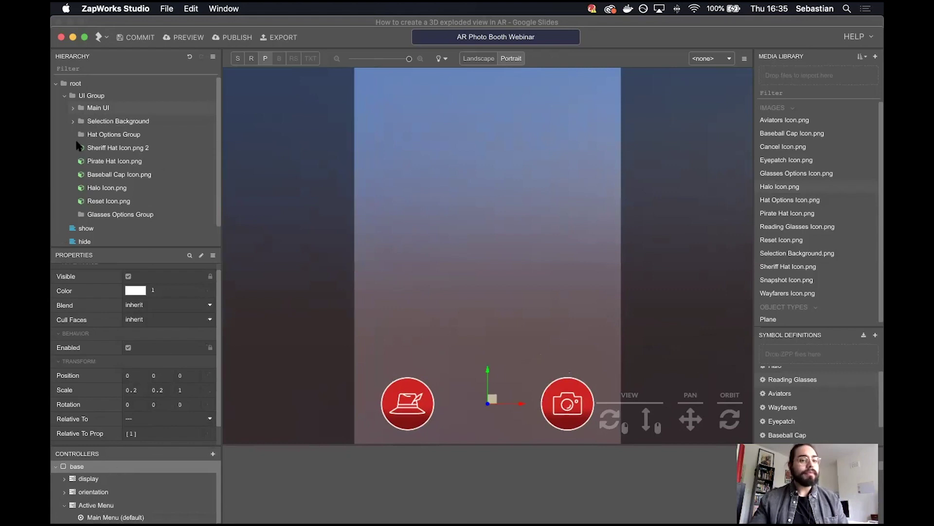
left_click(91, 86)
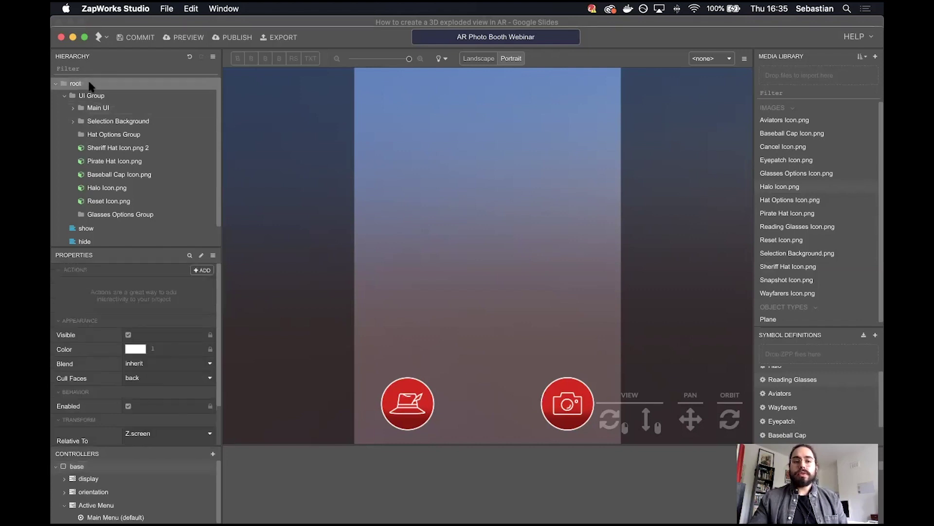
- Add a face-tracking group named Face Group to the root of the hierarchy
right_click(90, 86)
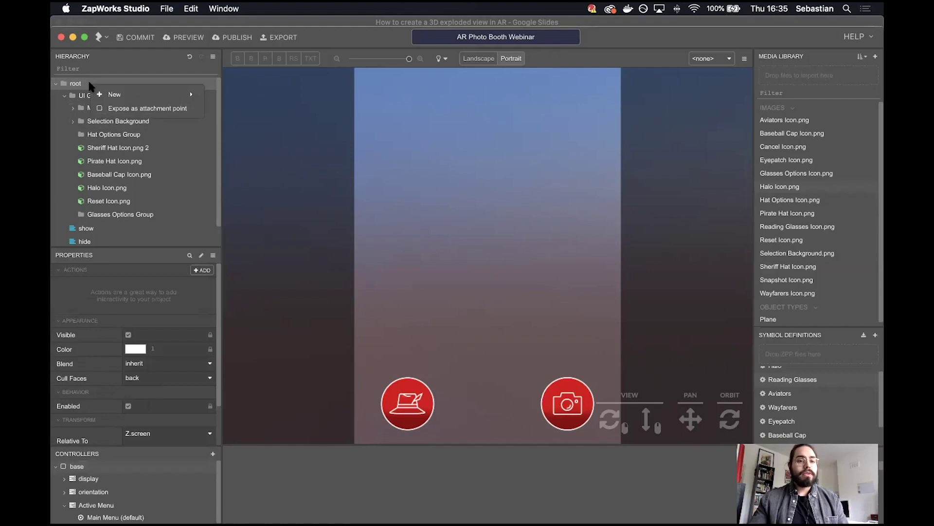
mouse_move(126, 94)
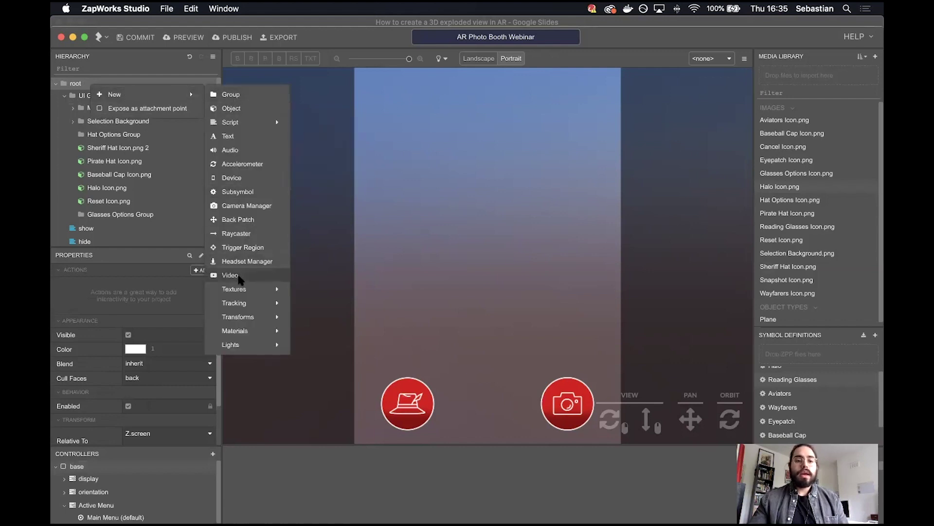
mouse_move(243, 299)
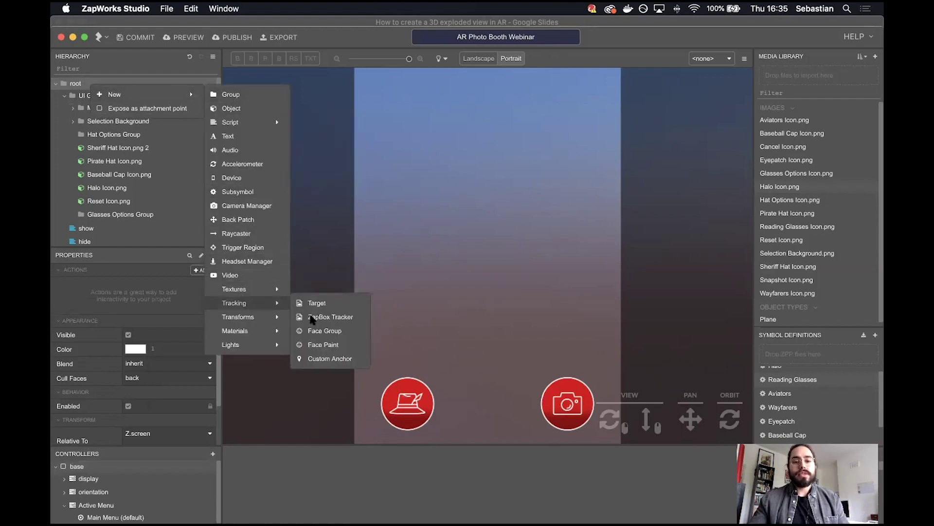
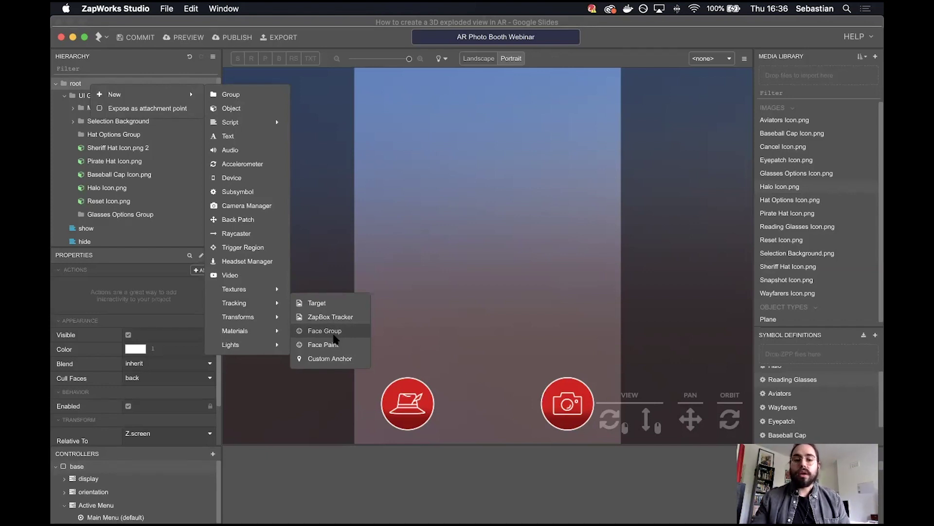
left_click(334, 331)
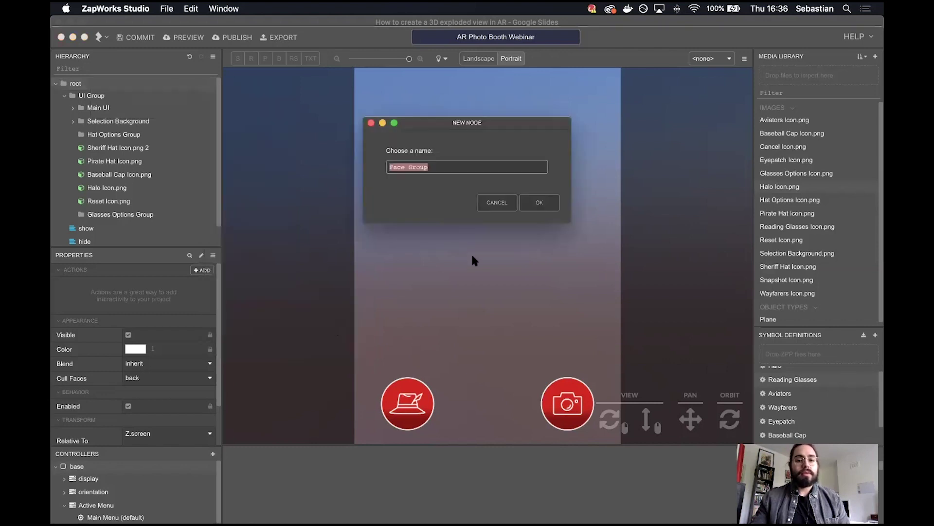
left_click(538, 202)
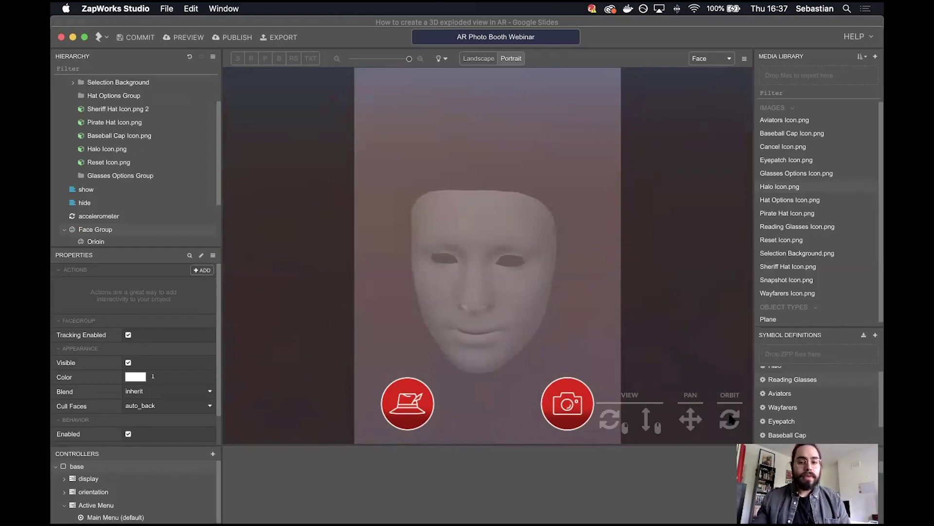
- Create a new symbol from the Head Mask tracking template, keeping its default name
scroll(136, 210, "down", 5)
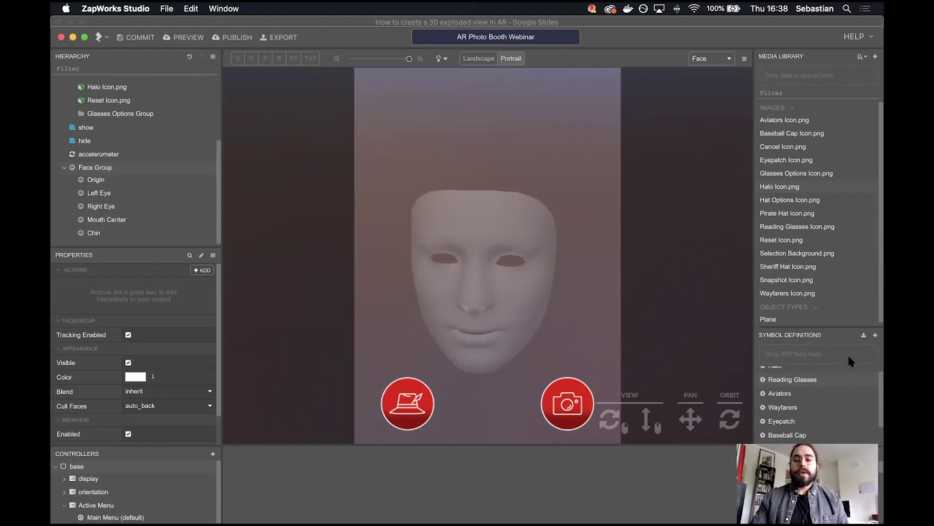
left_click(874, 335)
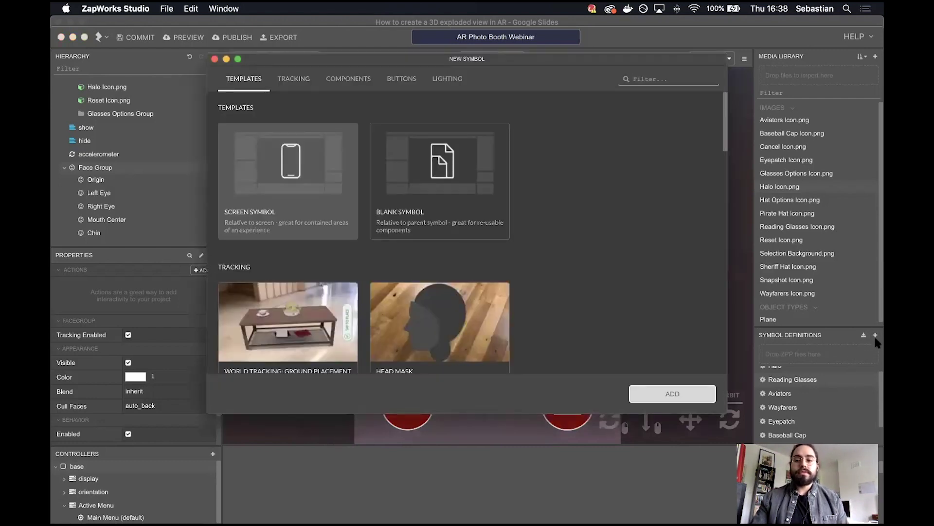
scroll(497, 322, "down", 2)
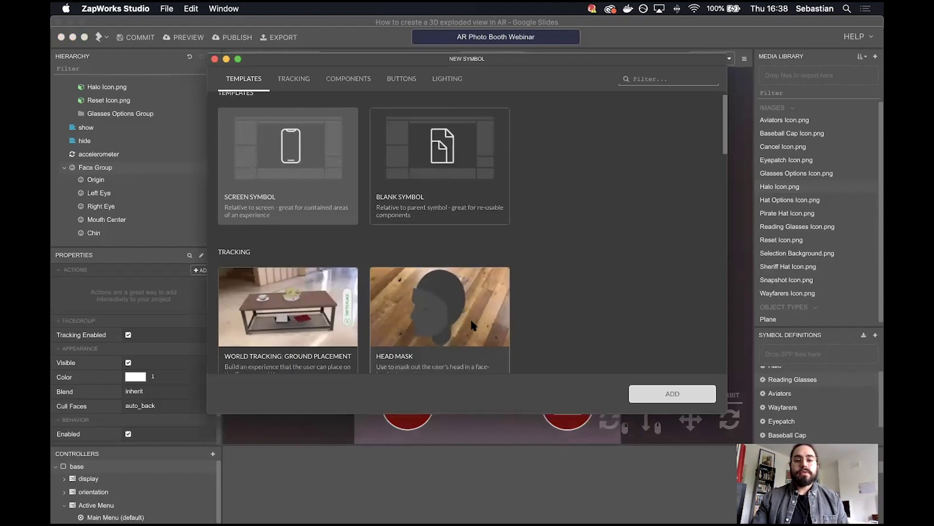
left_click(448, 317)
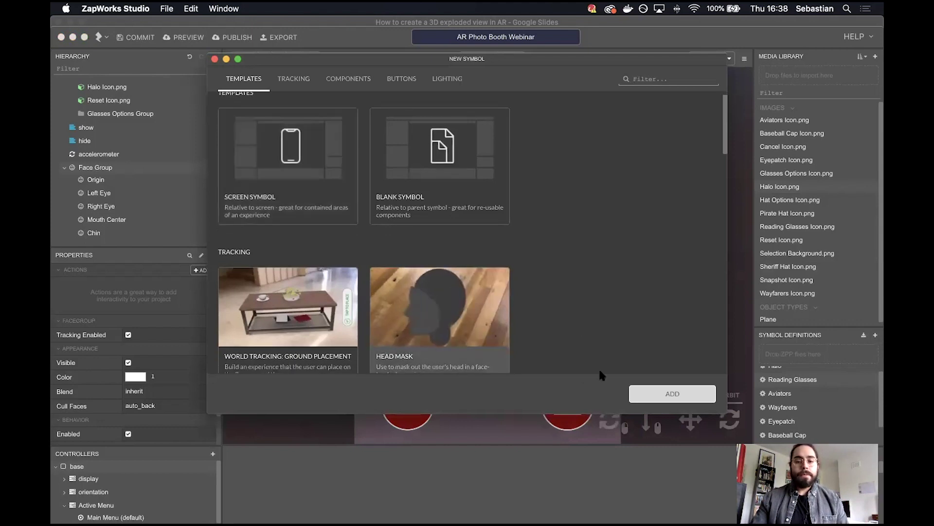
scroll(425, 292, "down", 3)
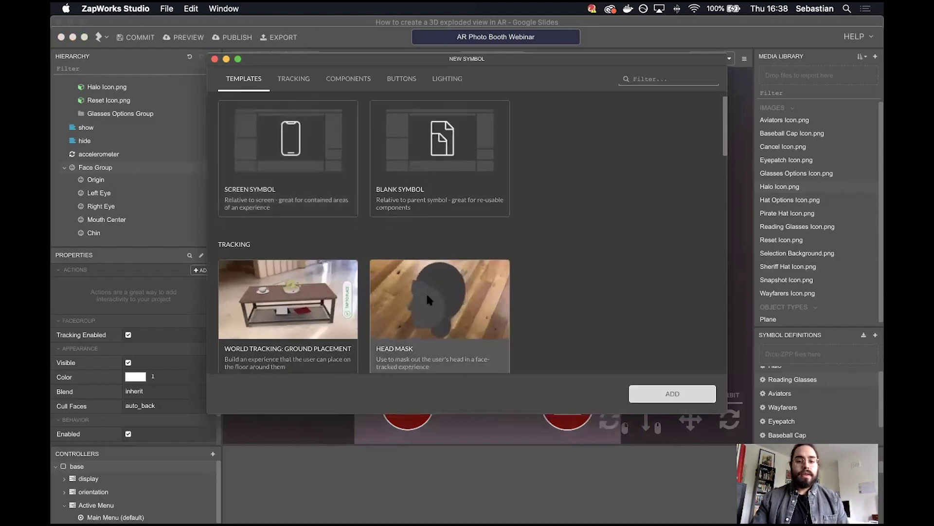
left_click(649, 398)
left_click(538, 203)
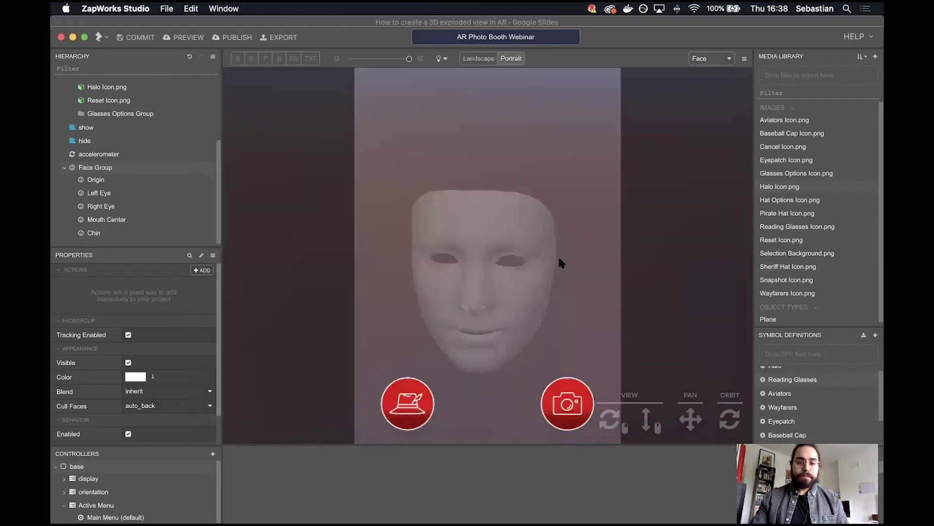
- Place the Head Mask symbol under the Origin node of the Face Group and view it at an angle
scroll(798, 390, "up", 2)
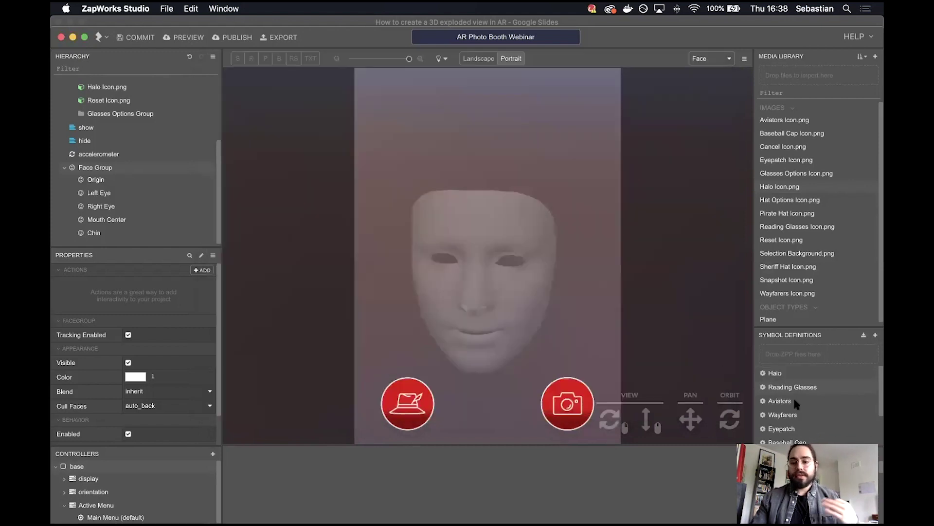
scroll(794, 401, "down", 3)
left_click_drag(796, 437, 160, 180)
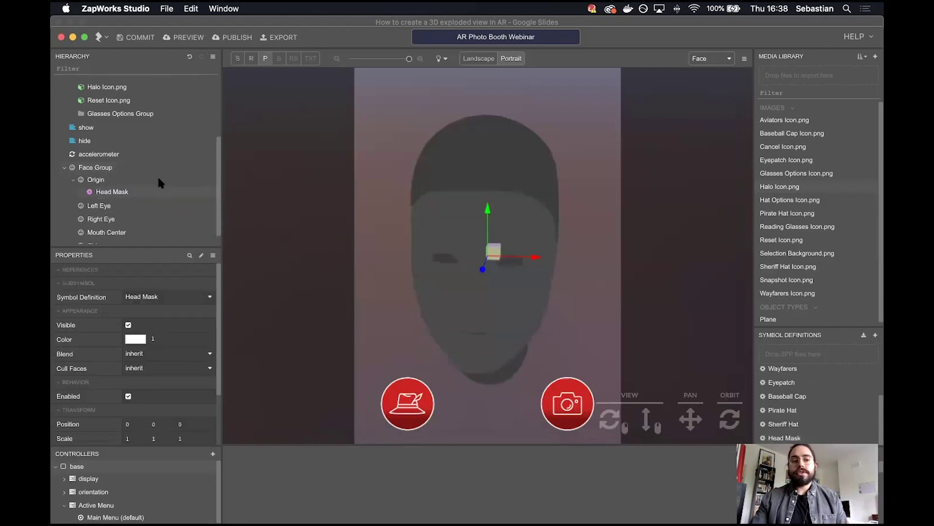
scroll(126, 197, "down", 1)
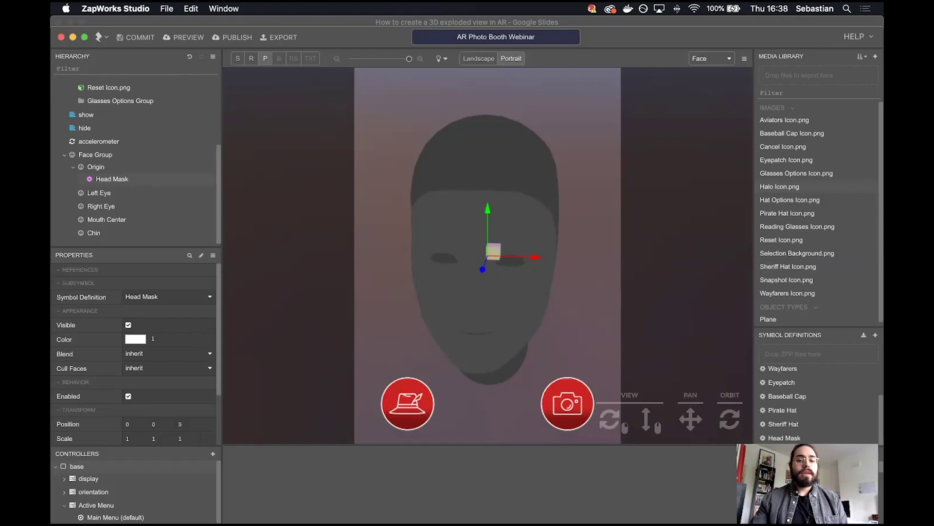
left_click_drag(535, 316, 583, 300)
scroll(583, 304, "down", 5)
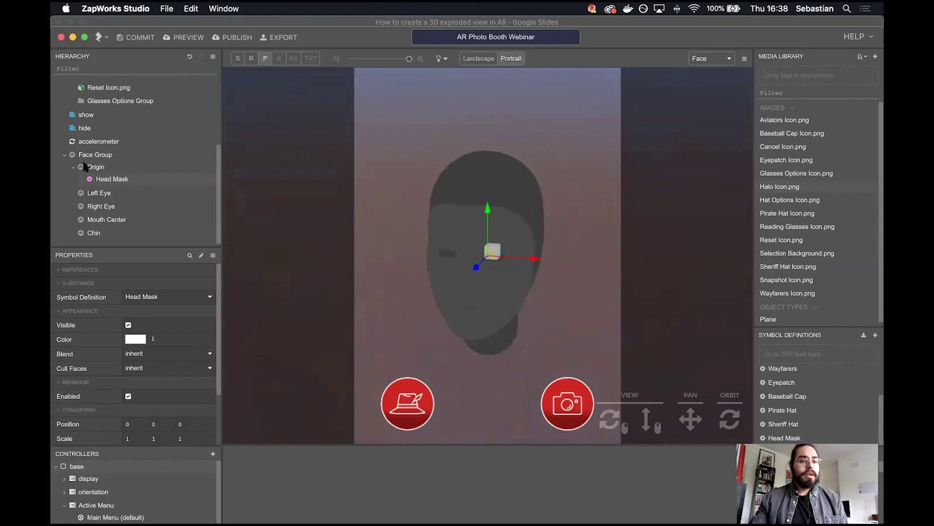
- Place the Halo symbol under the Face Group's Origin node, directly after the Head Mask
left_click(121, 167)
key("s")
left_click(125, 180)
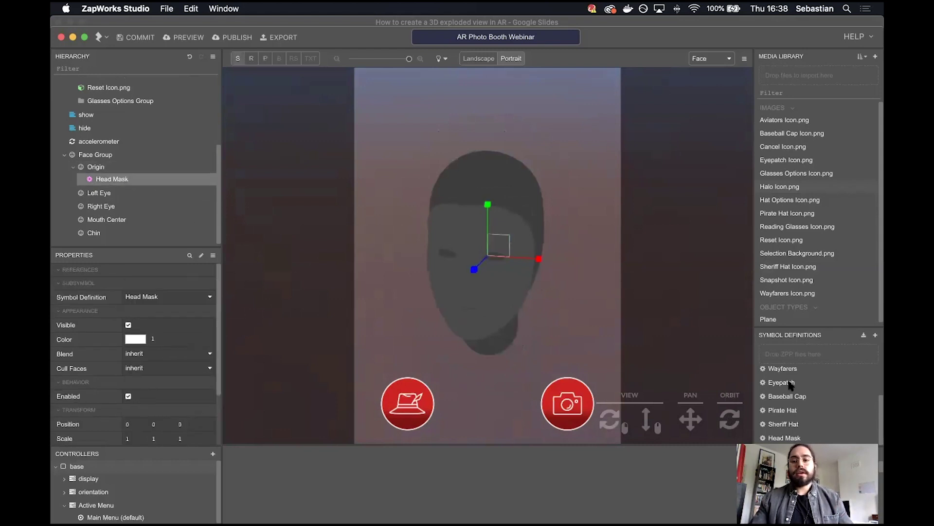
scroll(799, 385, "up", 3)
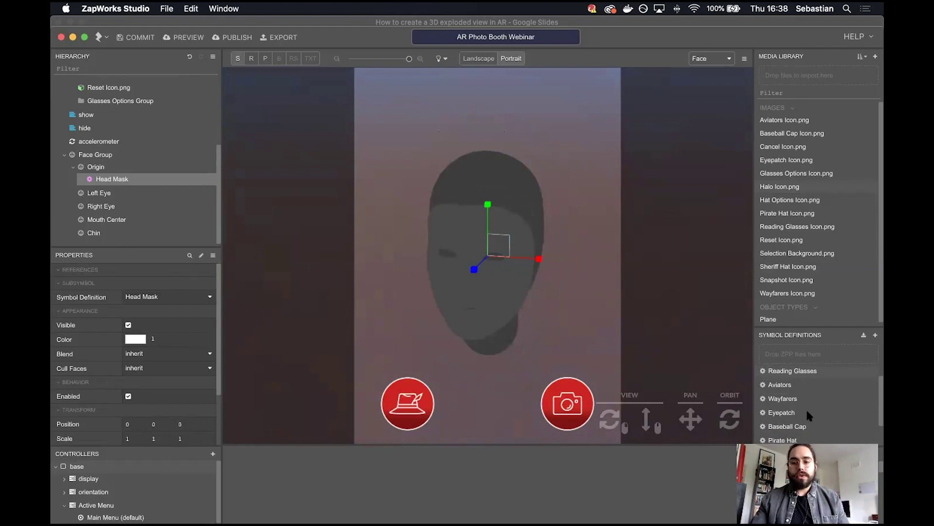
scroll(805, 410, "up", 1)
left_click_drag(794, 374, 157, 180)
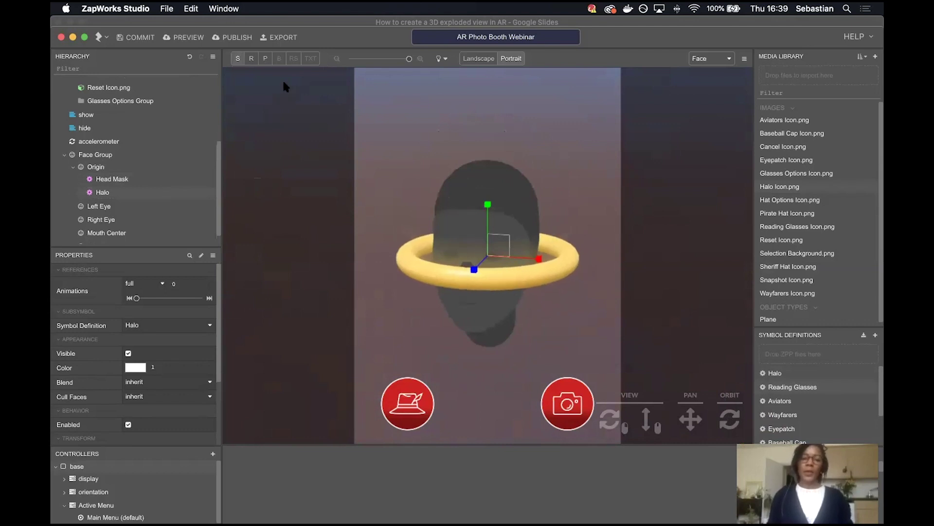
- Raise the halo above the head mask and scale it down, checking its fit from the side
left_click(265, 59)
left_click_drag(468, 138, 548, 161)
key("s")
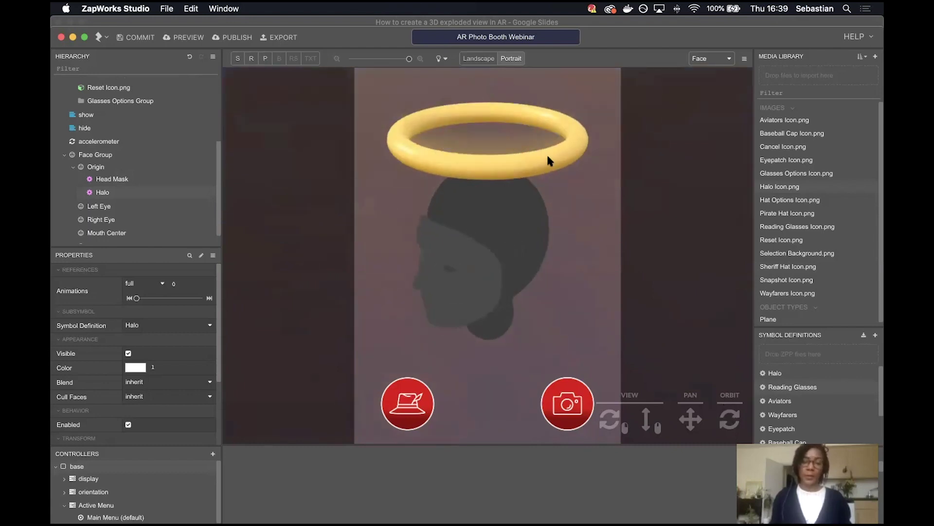
left_click_drag(501, 131, 492, 124)
left_click_drag(730, 418, 730, 434)
left_click_drag(726, 416, 727, 416)
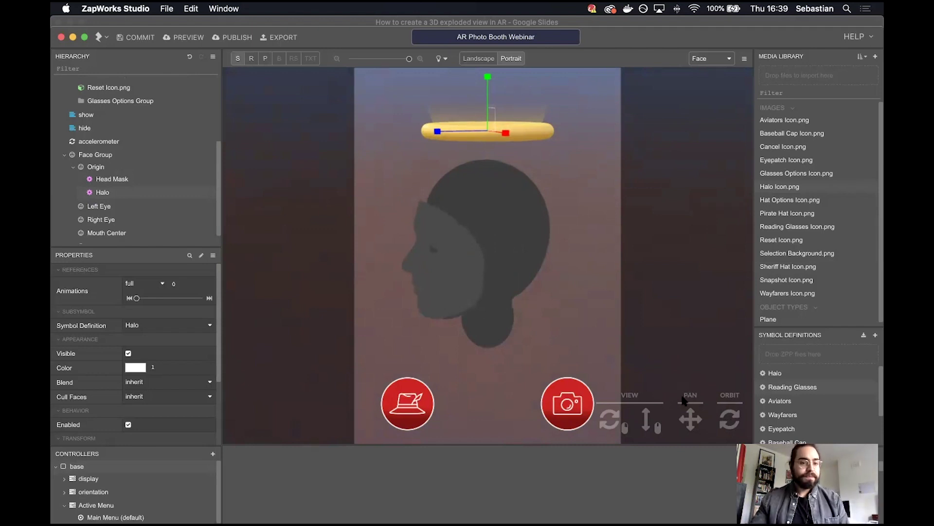
left_click_drag(711, 401, 662, 395)
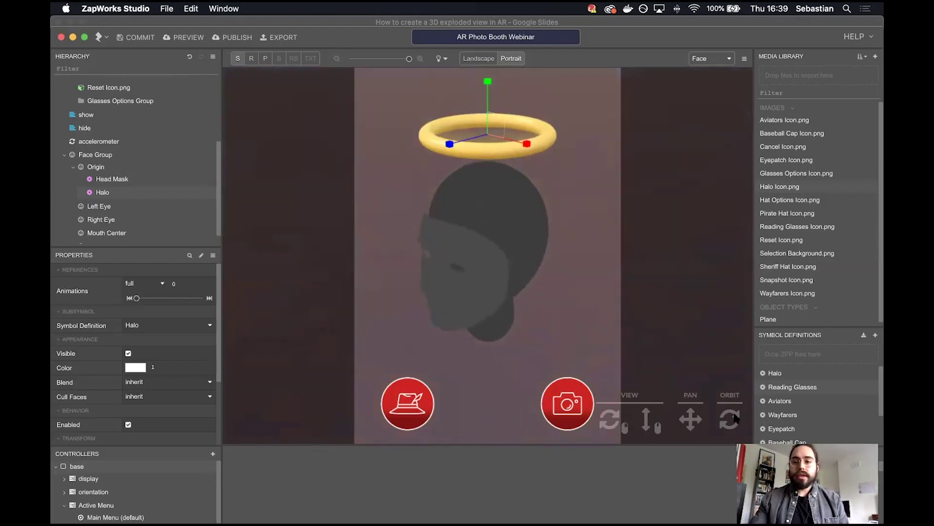
- Place the Pirate Hat symbol under the Origin node and raise it to the top of the head mask
scroll(804, 404, "down", 3)
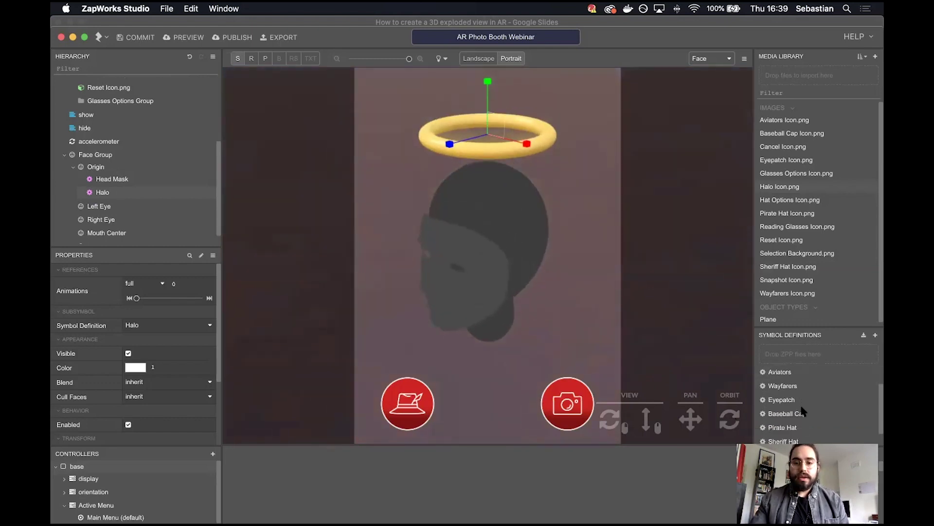
left_click_drag(794, 412, 161, 204)
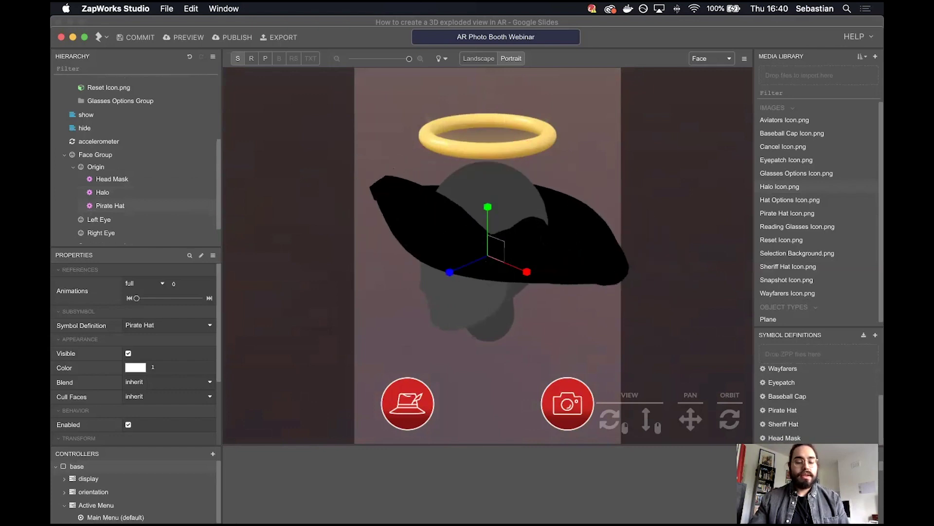
key("r")
key("p")
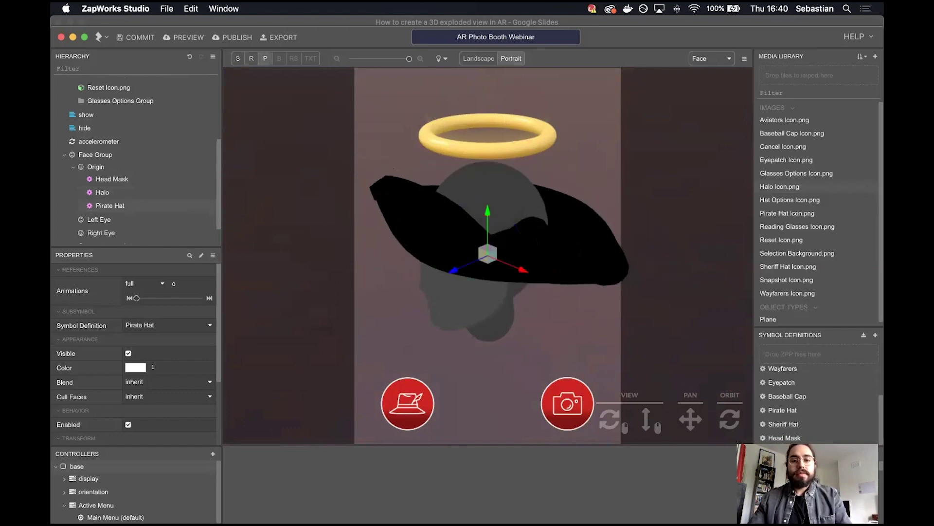
left_click_drag(489, 207, 486, 168)
- Scale the pirate hat down and adjust its depth to fit the head mask, checking from the side and front
mouse_move(739, 418)
left_mouse_down()
mouse_move(723, 412)
mouse_move(731, 414)
left_mouse_up()
left_click(238, 59)
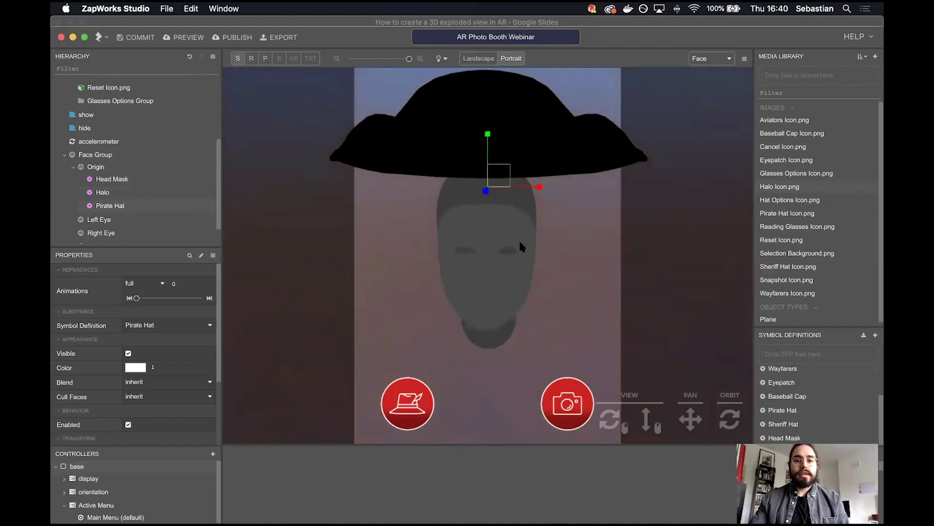
left_click_drag(504, 171, 501, 168)
left_click_drag(737, 426, 515, 206)
left_click_drag(427, 189, 375, 189)
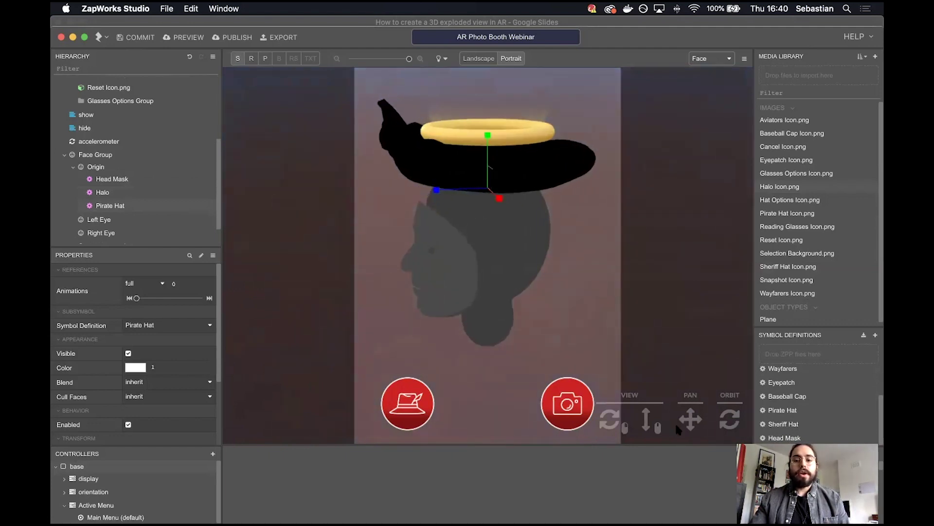
left_click_drag(735, 424, 500, 253)
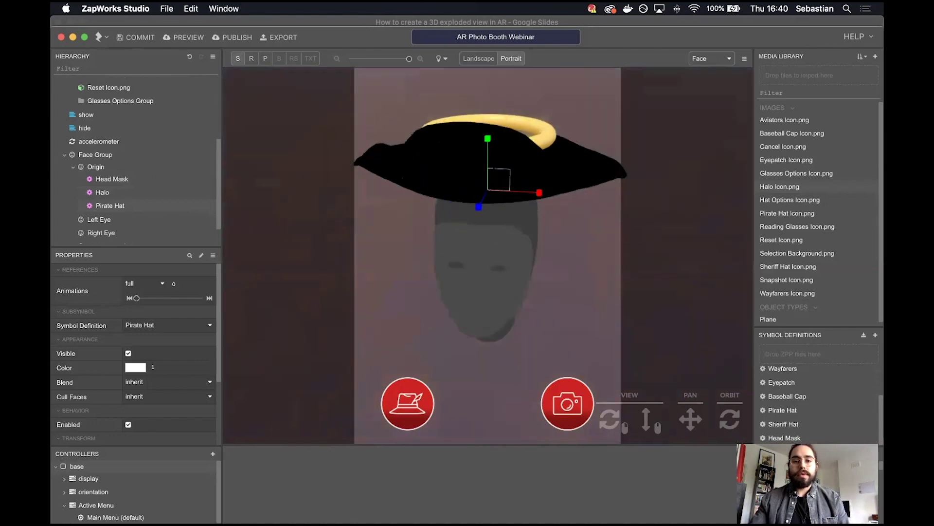
mouse_move(733, 422)
left_mouse_down()
mouse_move(720, 413)
mouse_move(730, 419)
left_mouse_up()
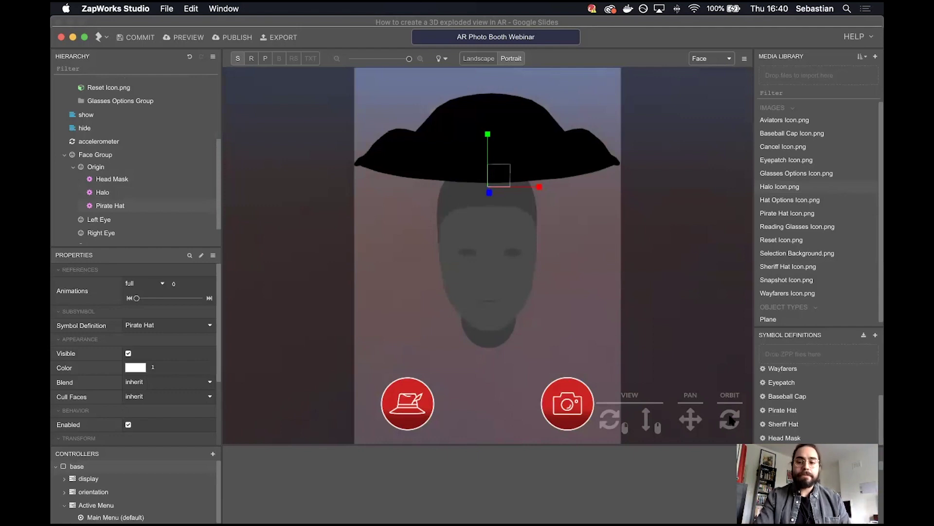
- Create a Gravity Light symbol from the lighting templates and place it under the Origin node after the Pirate Hat
left_click(875, 336)
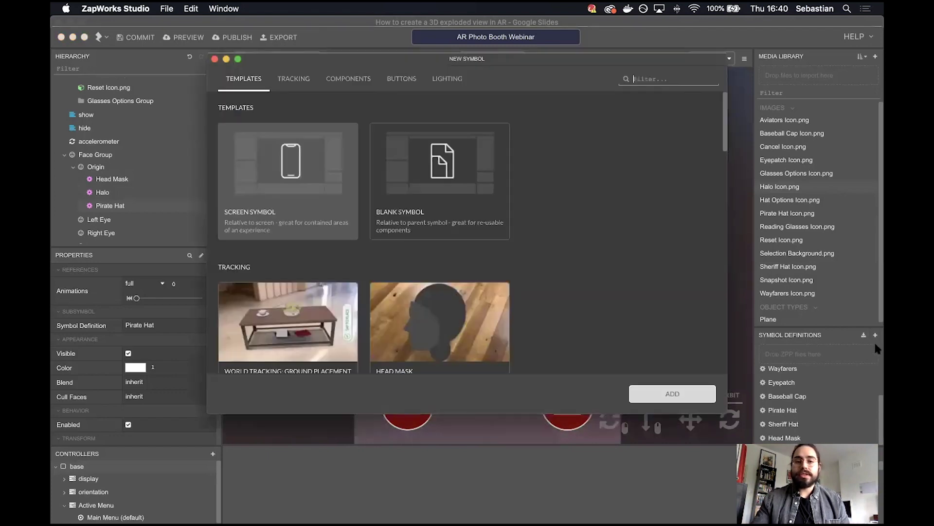
left_click(453, 81)
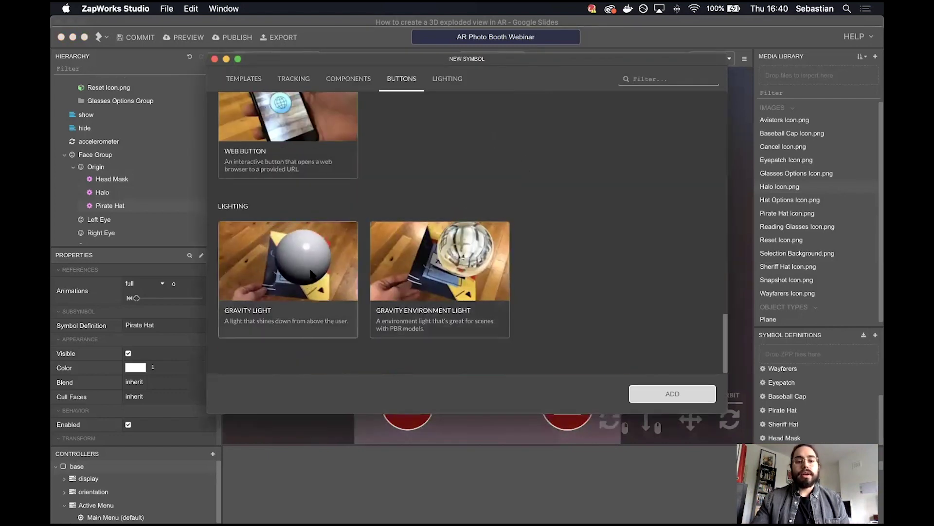
left_click(311, 282)
left_click(650, 400)
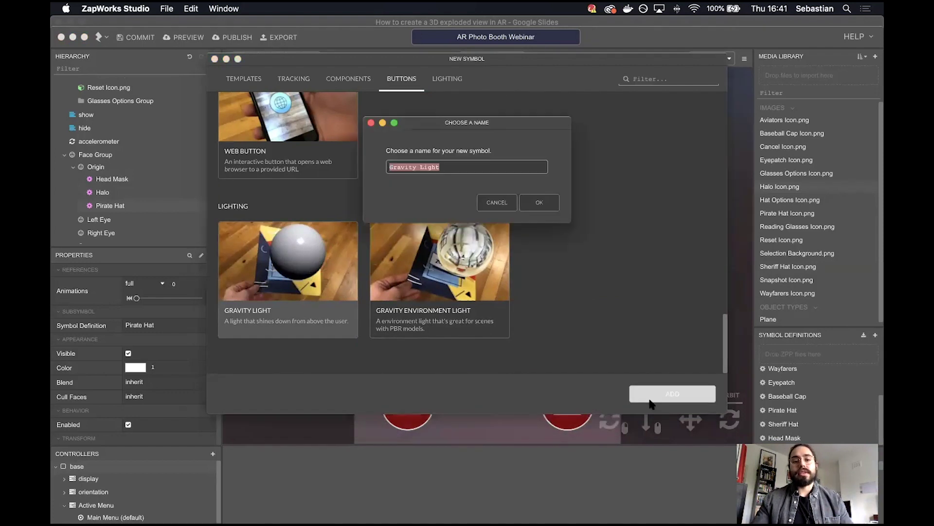
left_click(540, 202)
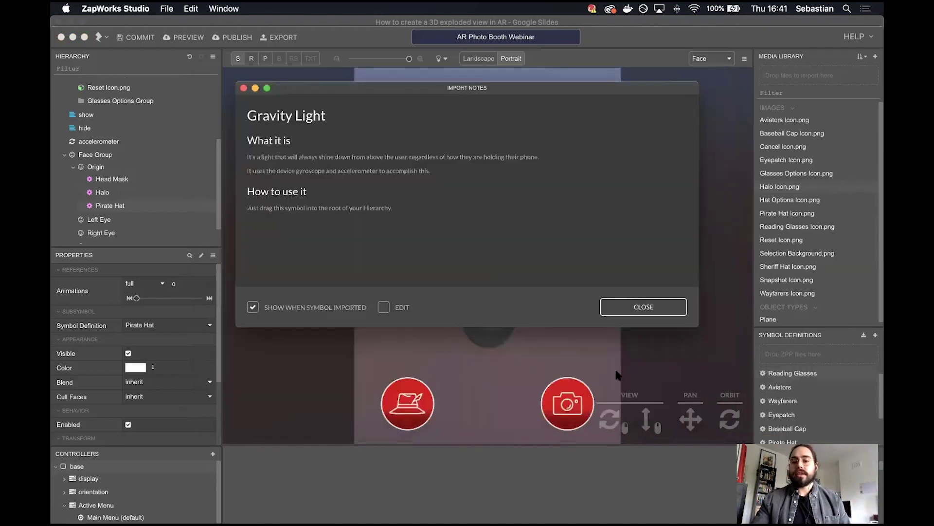
left_click(627, 308)
scroll(798, 425, "down", 2)
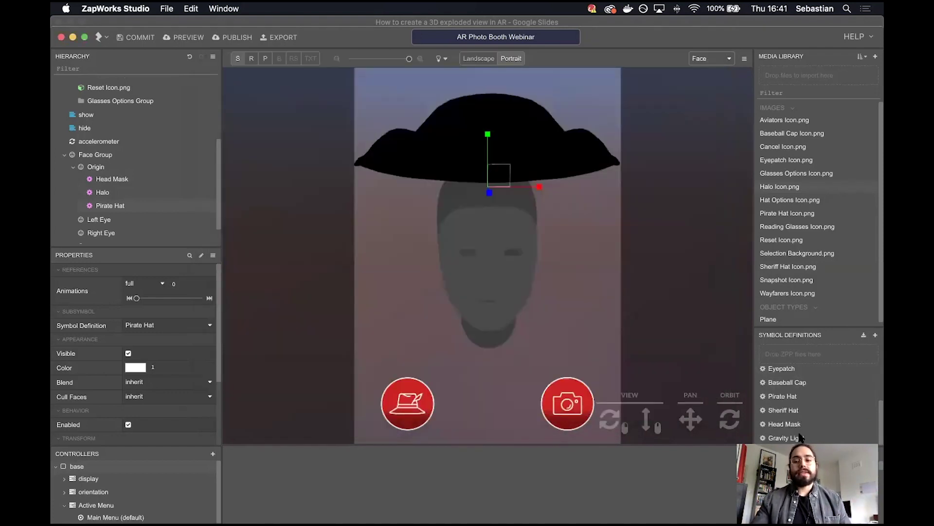
left_click_drag(801, 438, 165, 216)
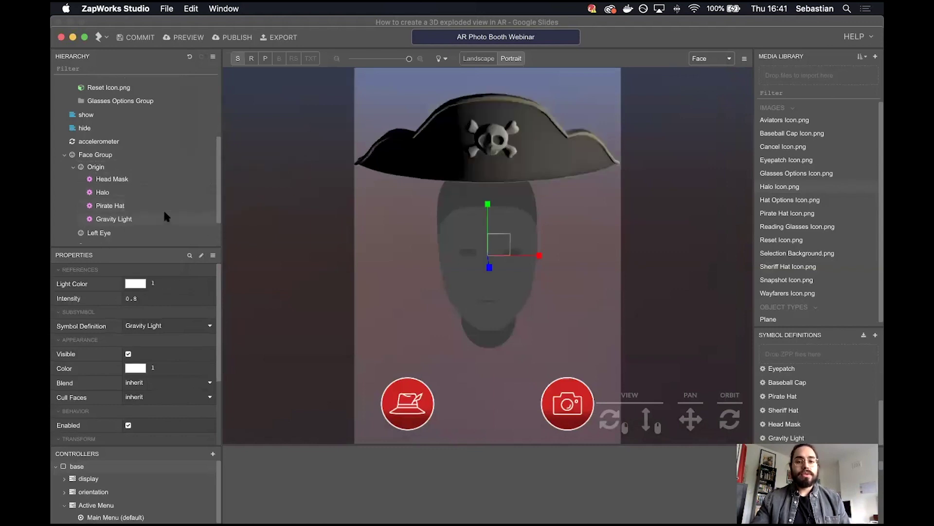
- Place the Baseball Cap symbol under the Origin node and raise it to the top of the head mask
left_click_drag(713, 417, 667, 404)
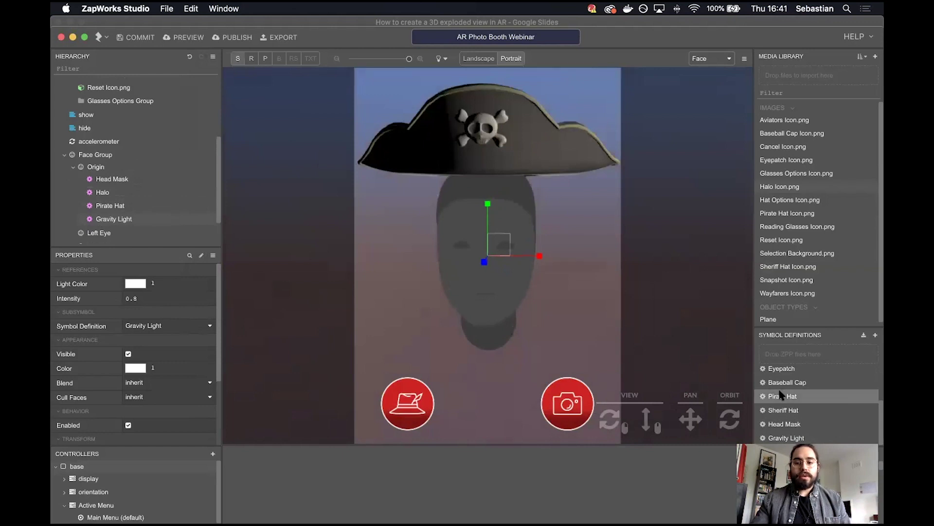
left_click_drag(810, 385, 184, 234)
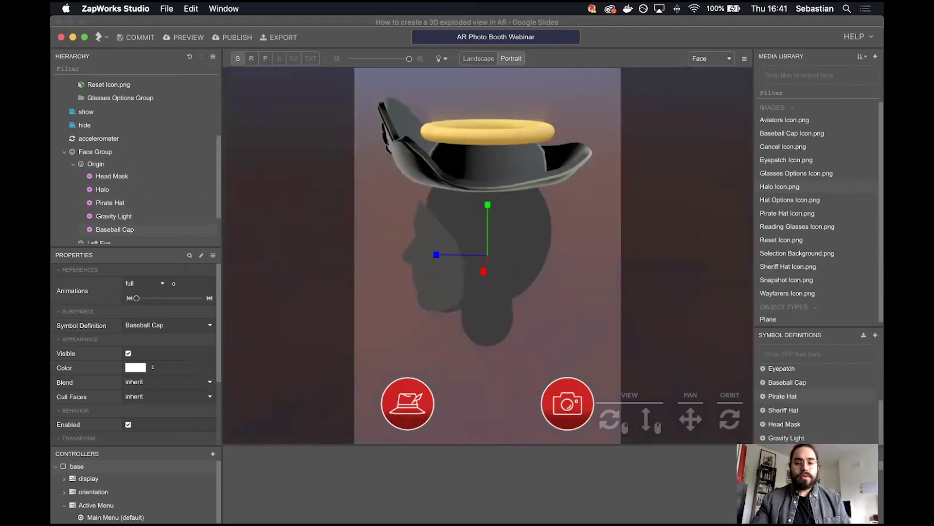
left_click_drag(726, 411, 715, 412)
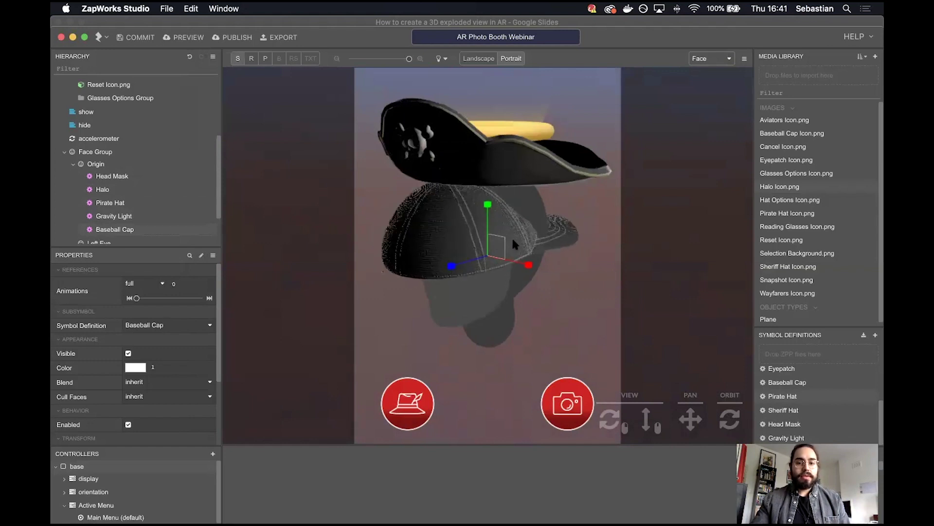
left_click_drag(720, 412, 572, 236)
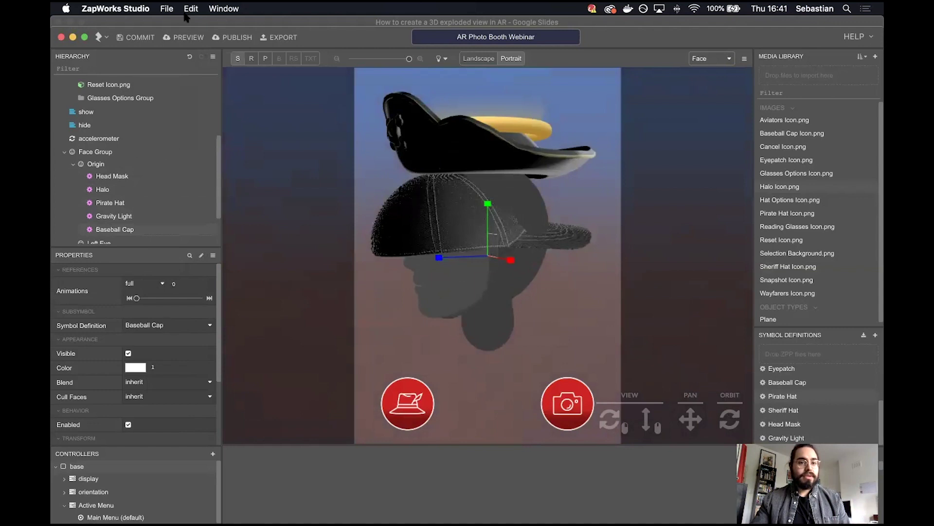
left_click(265, 59)
left_click_drag(485, 253, 520, 218)
left_click_drag(706, 398, 279, 153)
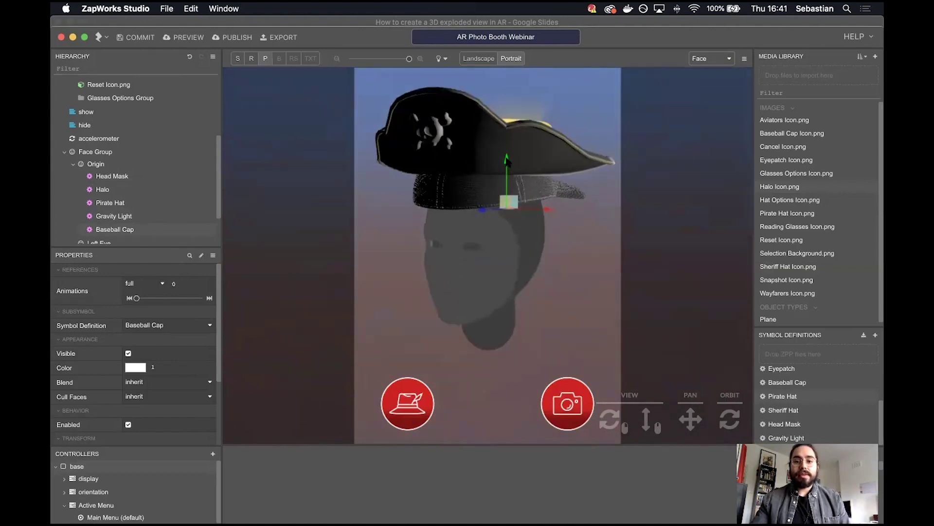
mouse_move(724, 427)
left_mouse_down()
mouse_move(674, 427)
mouse_move(722, 419)
left_mouse_up()
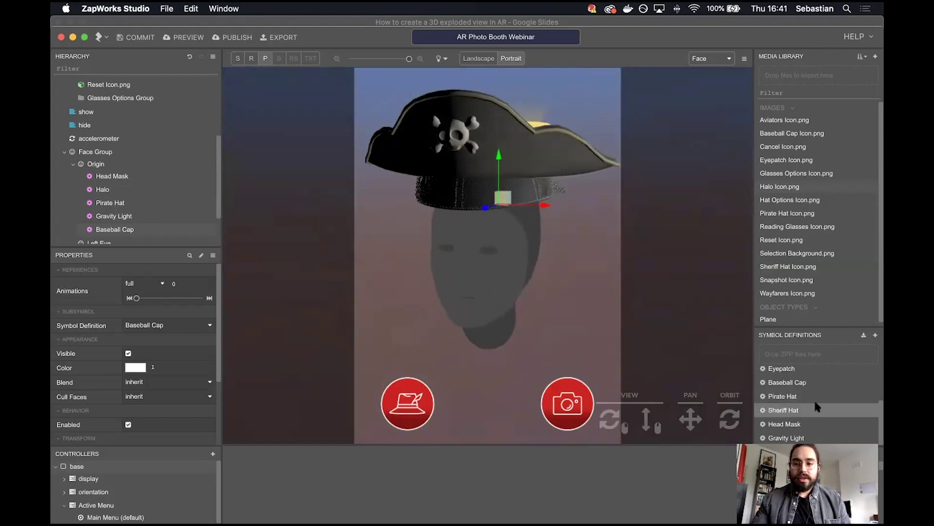
- Place the Sheriff Hat symbol under the Origin node, lower it slightly and scale it up uniformly to about 2.94
left_click_drag(793, 409, 162, 187)
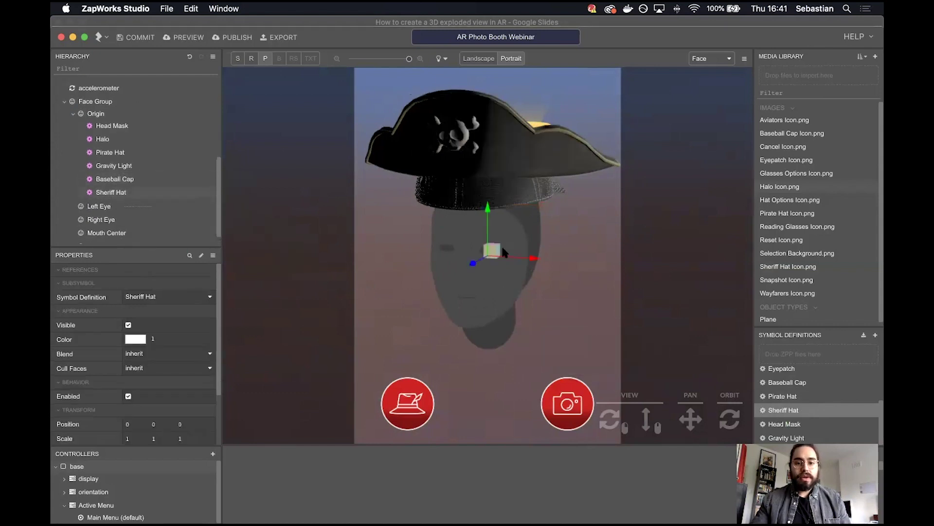
left_click_drag(497, 251, 490, 277)
key("r")
key("s")
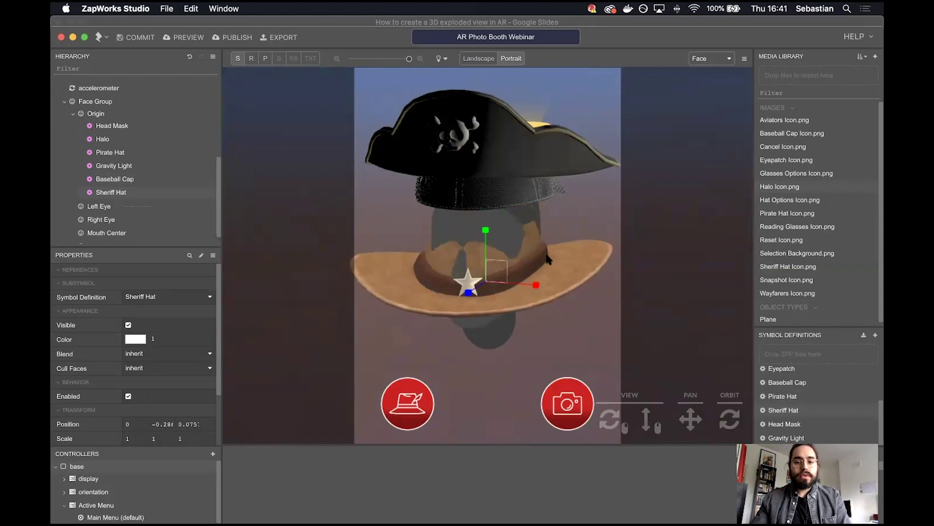
left_click_drag(729, 425, 730, 425)
- Raise the sheriff hat onto the top of the head mask, to a vertical position of about 0.64
key("r")
key("p")
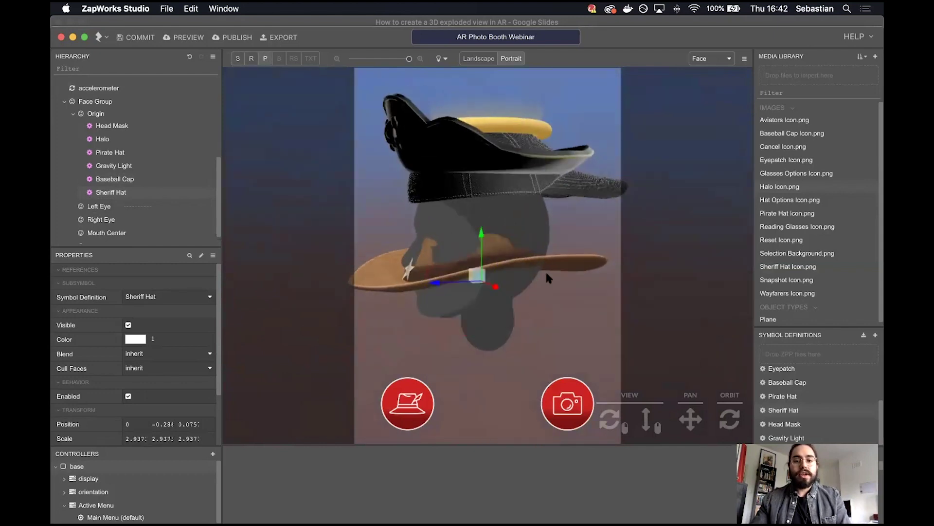
left_click_drag(482, 243, 468, 146)
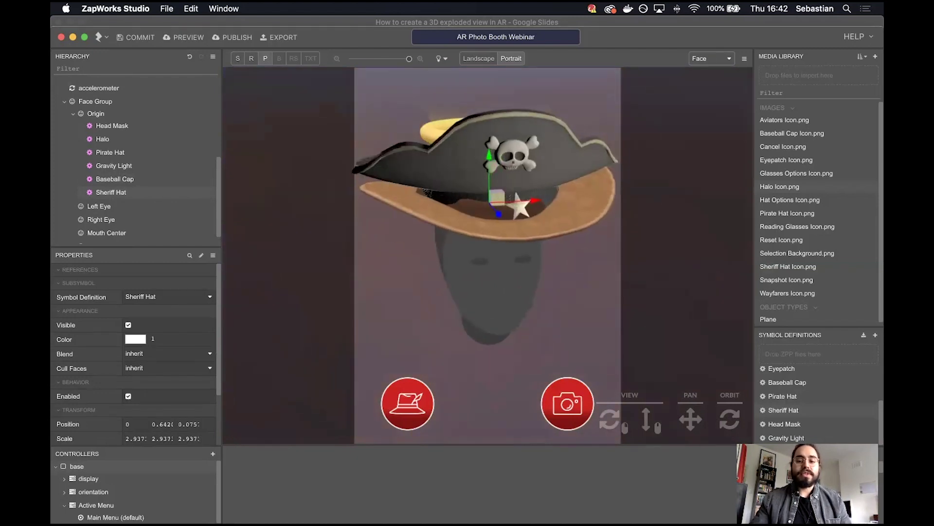
- Create a new controller named Active Hat
left_click(213, 453)
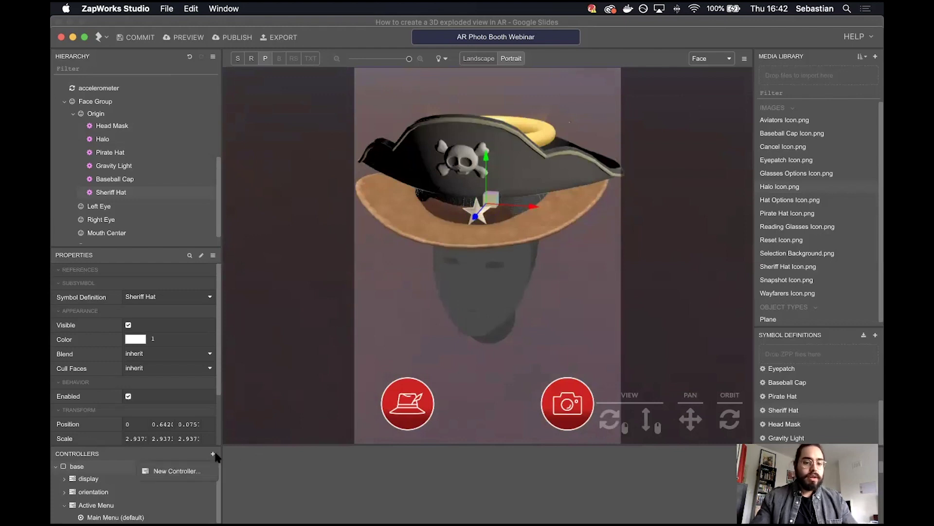
left_click(190, 470)
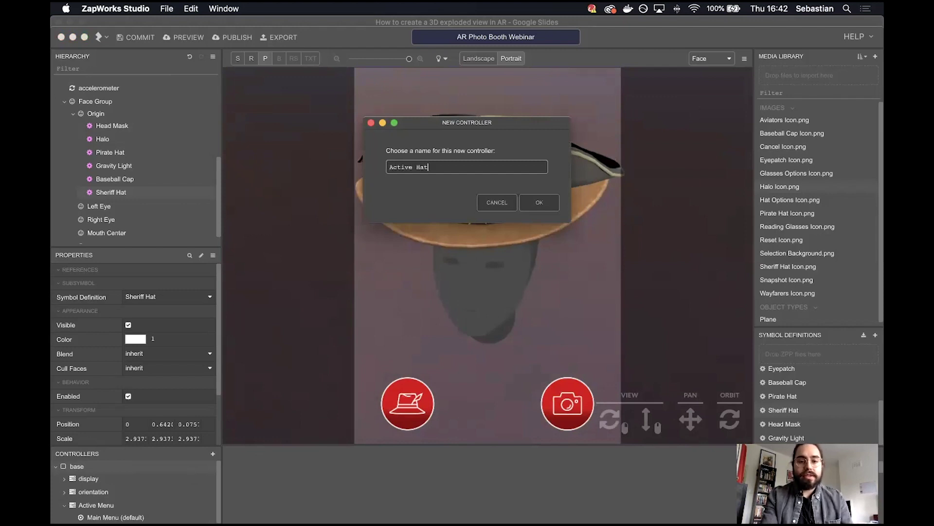
type("Active Hat")
key("Return")
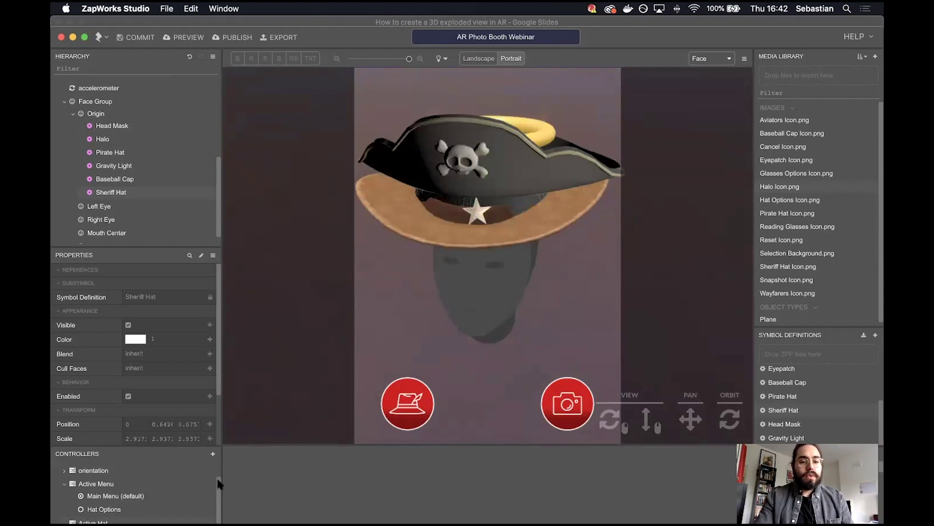
- Enlarge the project window and add a state named None to the Active Hat controller
right_click(136, 521)
left_click(326, 32)
double_click(328, 28)
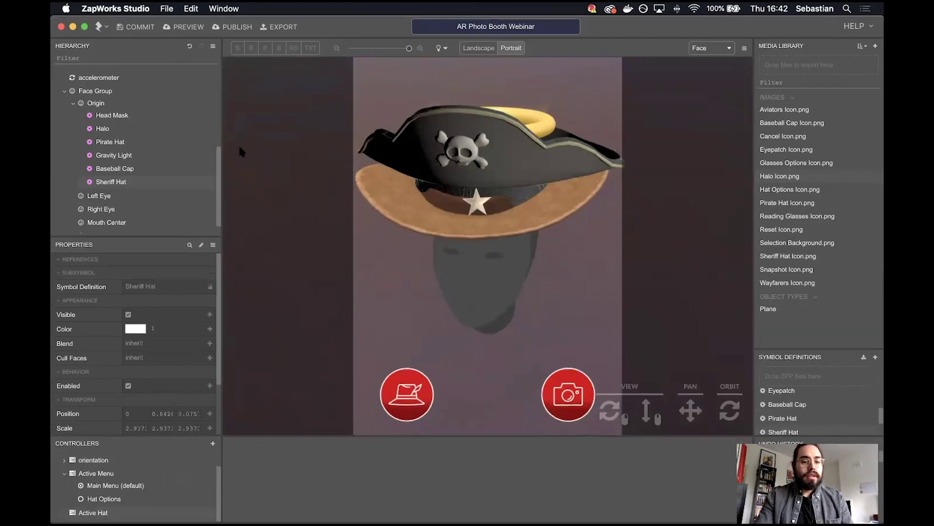
right_click(113, 512)
left_click(148, 445)
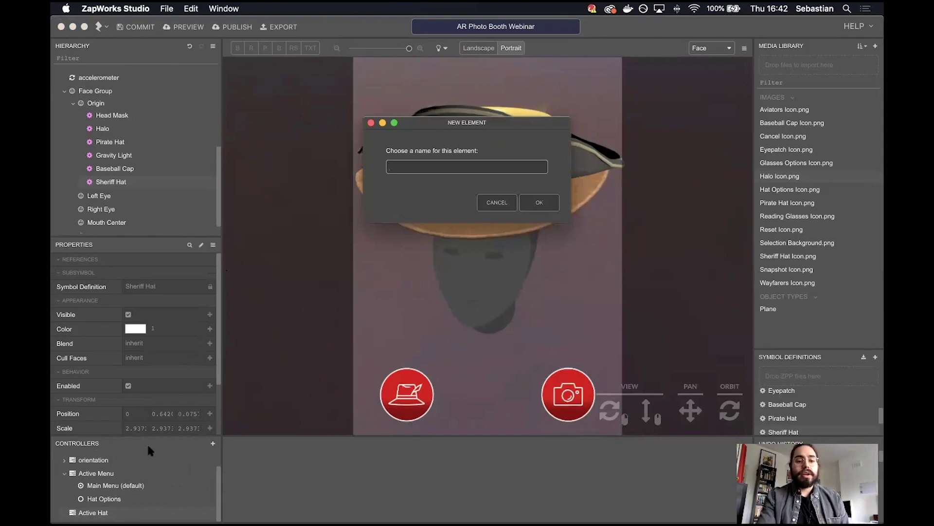
type("Pirate")
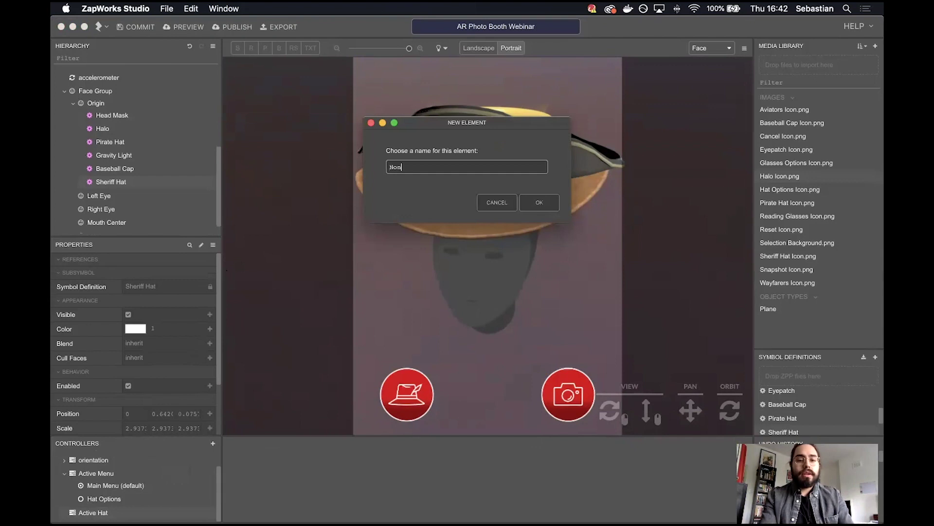
key("Return")
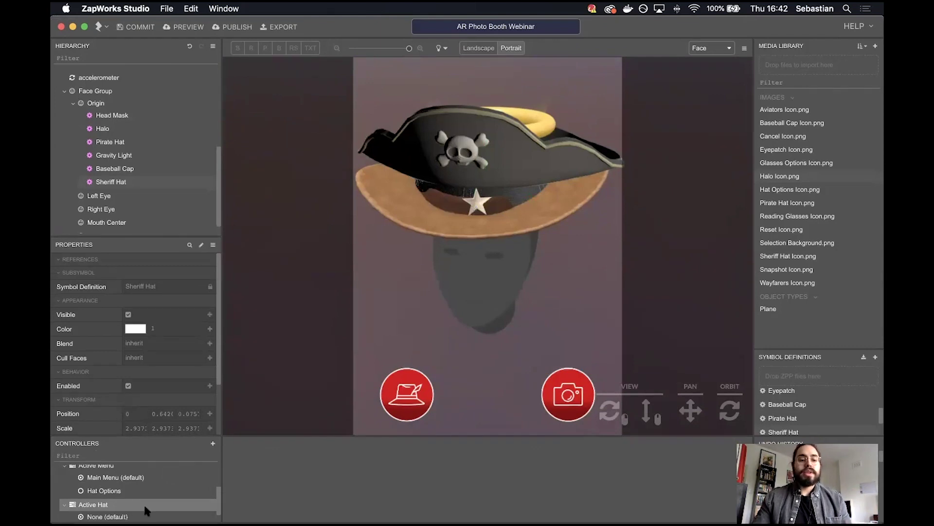
- In the None state of Active Hat, add the Halo's visible and enabled properties and set both to false
scroll(148, 497, "down", 1)
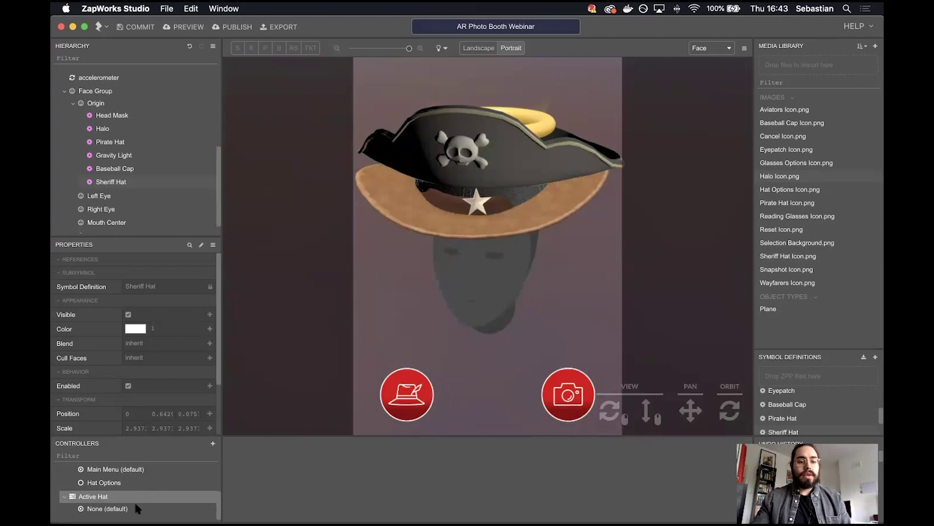
left_click(115, 509)
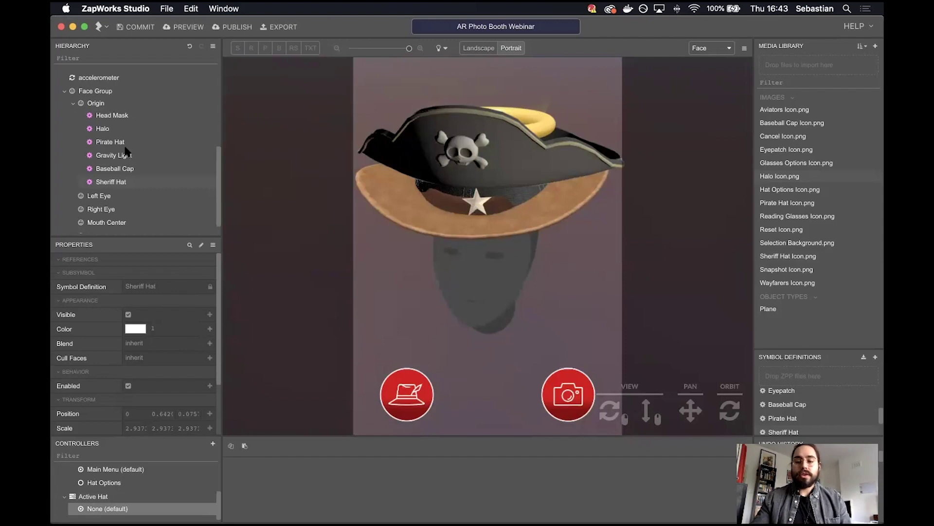
left_click(112, 129)
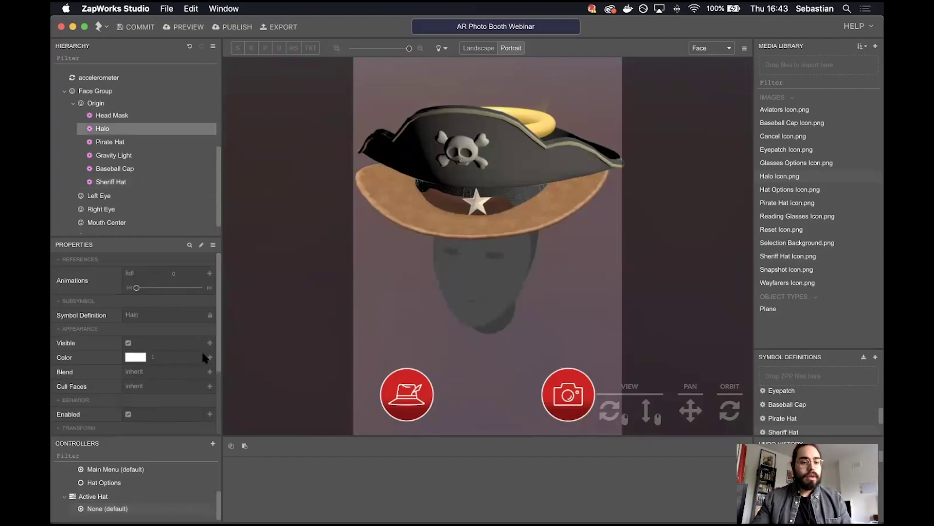
left_click(210, 346)
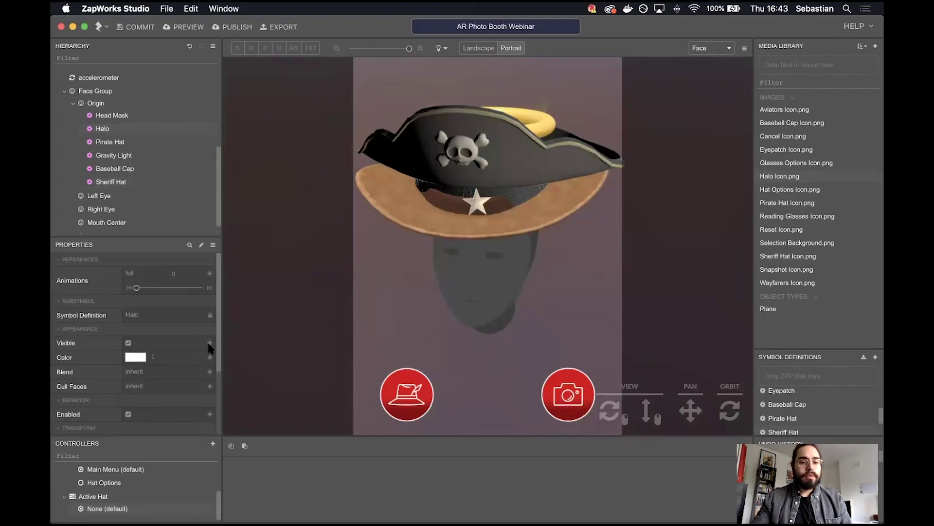
left_click(210, 344)
scroll(194, 395, "down", 1)
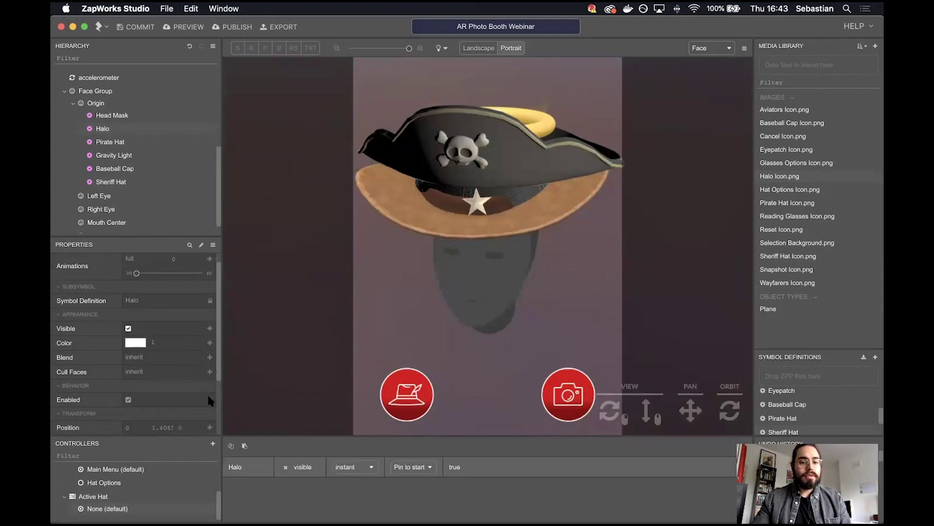
left_click(209, 398)
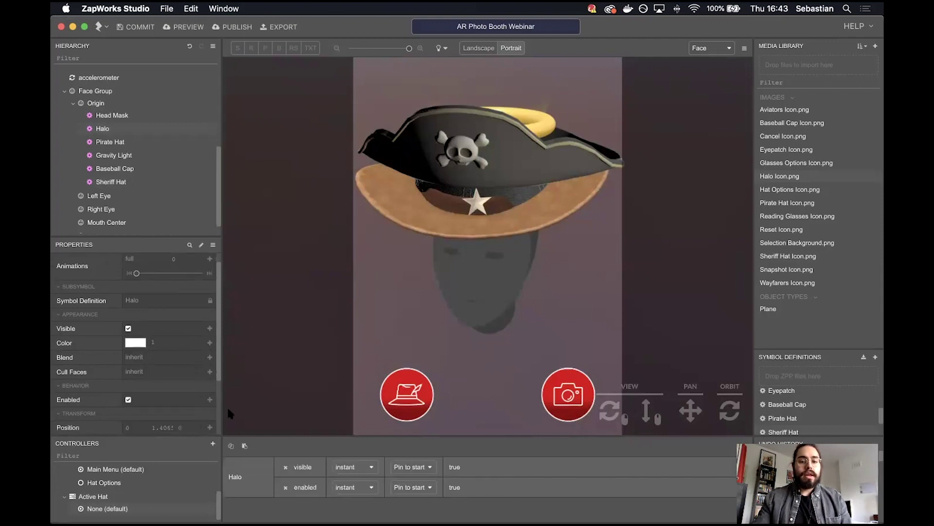
left_click(128, 328)
left_click(128, 399)
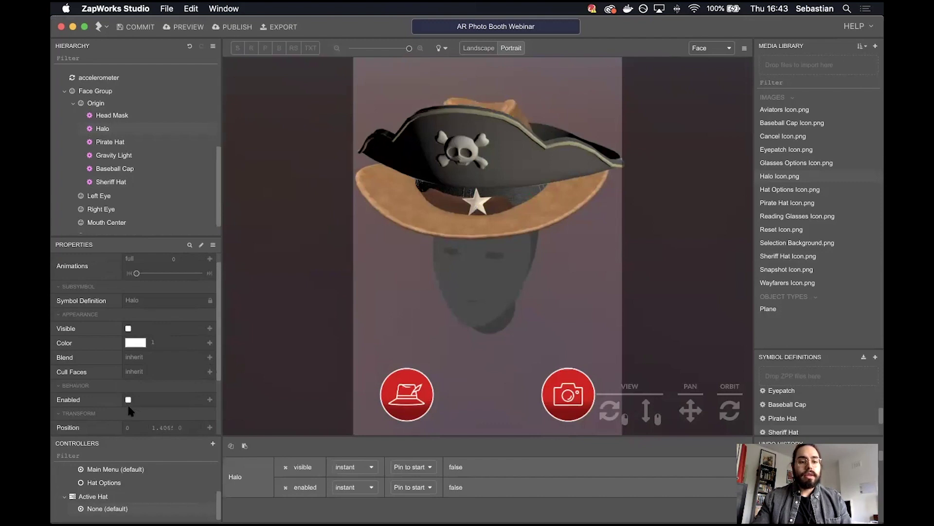
- Add the Pirate Hat's visible and enabled properties to the None state and set both to false
left_click(117, 142)
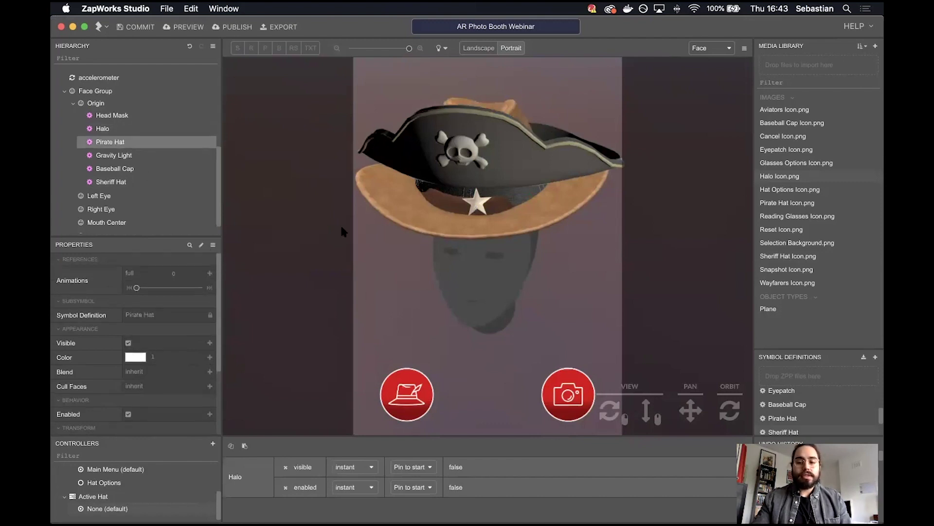
left_click(210, 343)
left_click(210, 414)
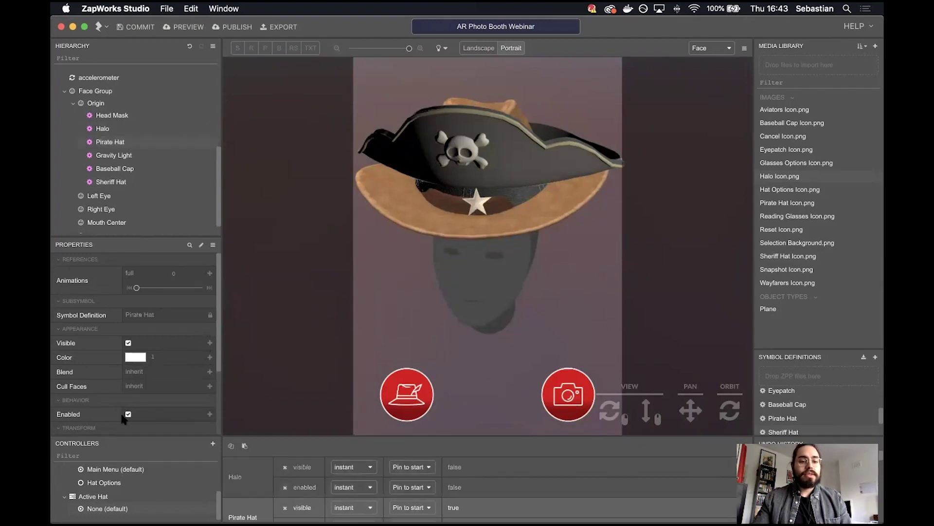
left_click(128, 414)
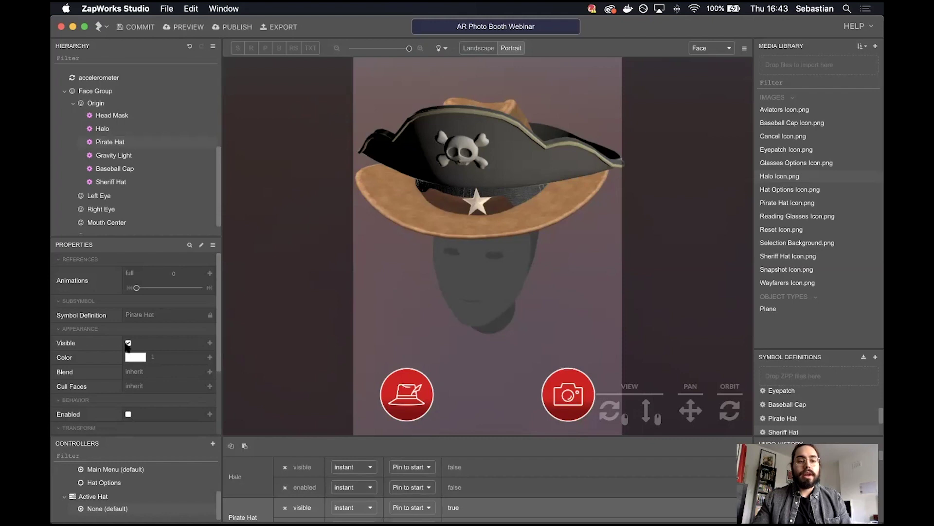
left_click(128, 343)
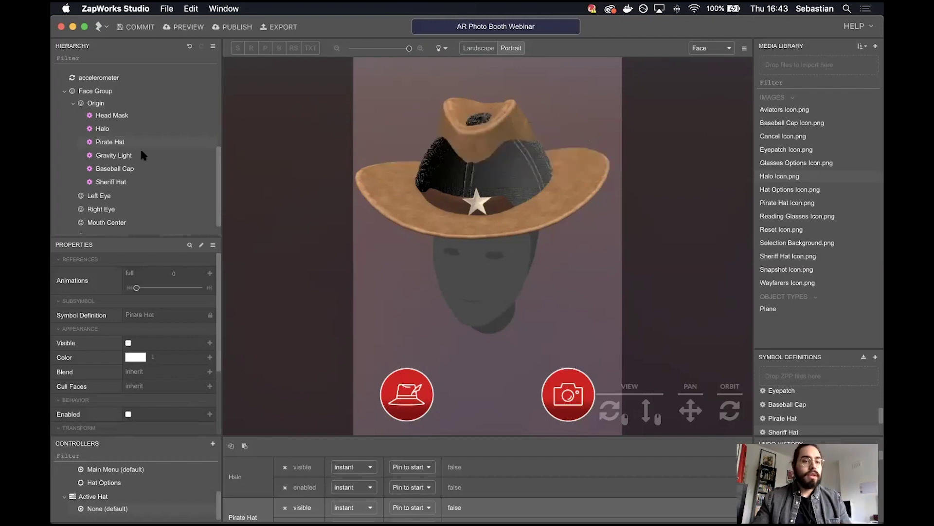
- Add the Baseball Cap's visible and enabled properties to the None state and turn both off
left_click(131, 169)
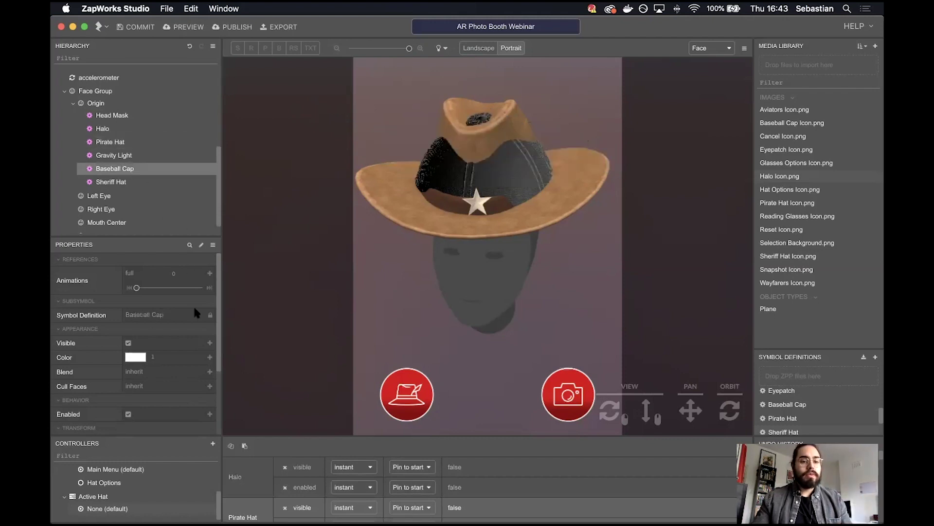
left_click(210, 343)
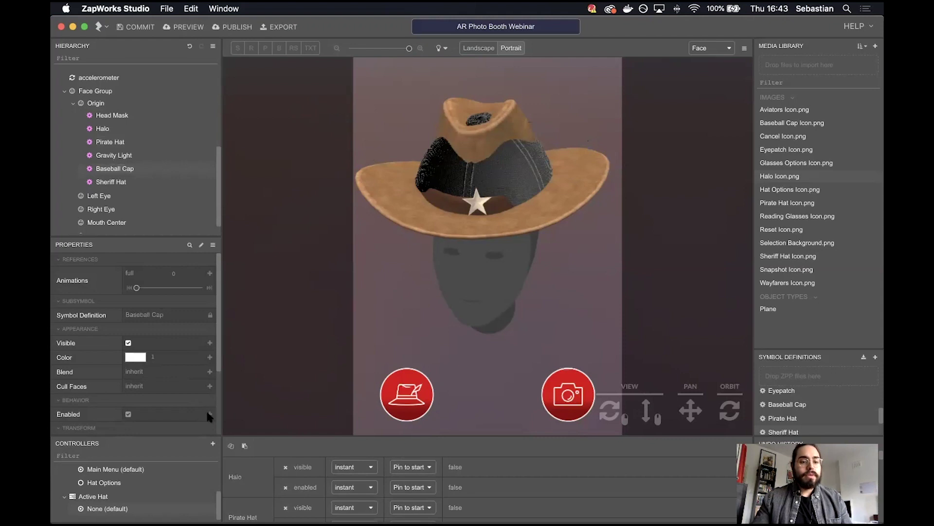
left_click(128, 414)
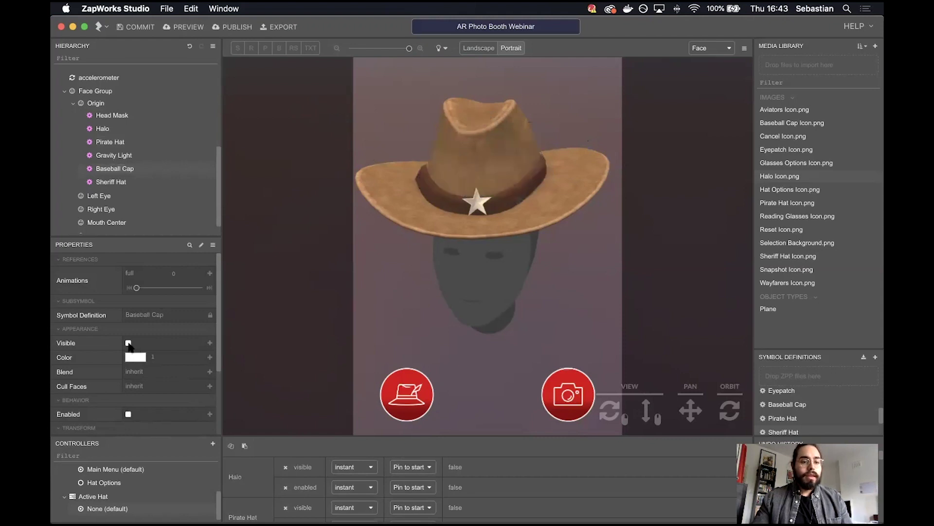
- Add the Sheriff Hat's visible and enabled properties to the None state and turn both off
left_click(141, 181)
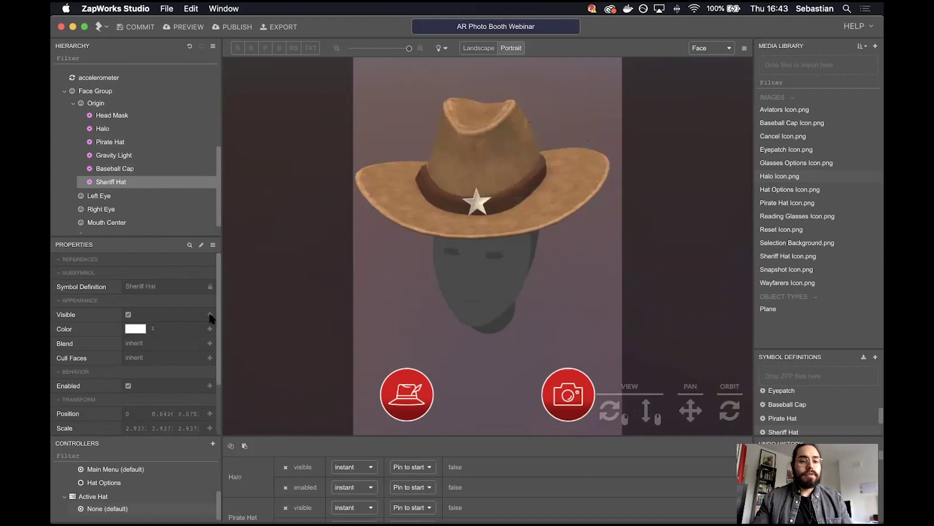
left_click(128, 385)
left_click(128, 314)
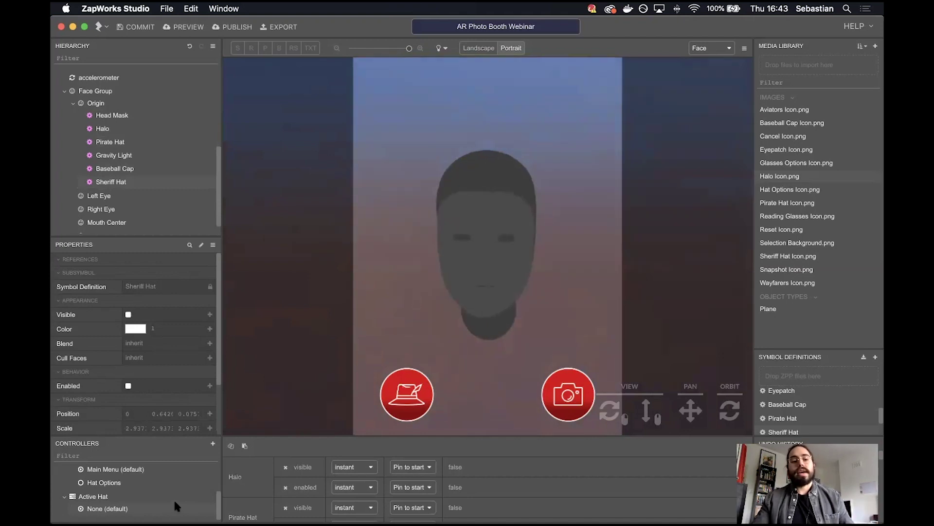
- Add a new state named Halo to the Active Hat controller and make it the active state
right_click(125, 497)
left_click(166, 432)
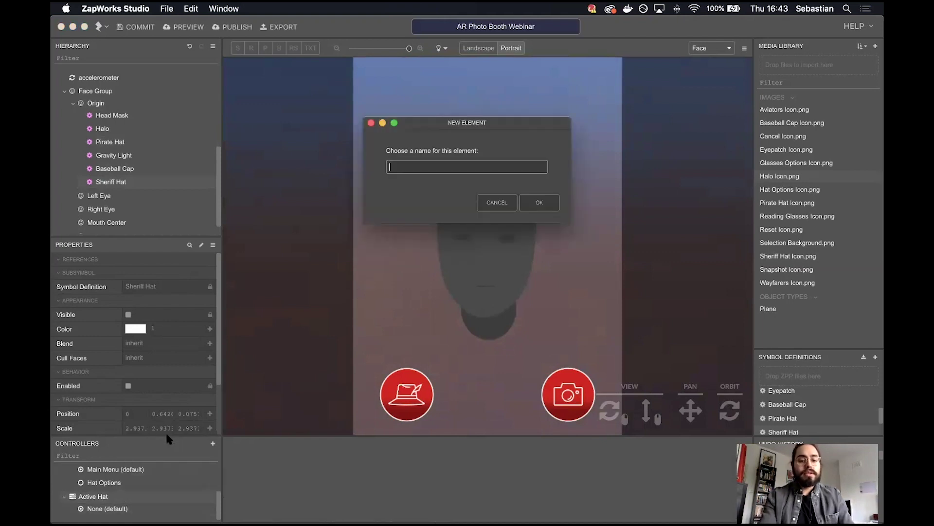
type("Halo")
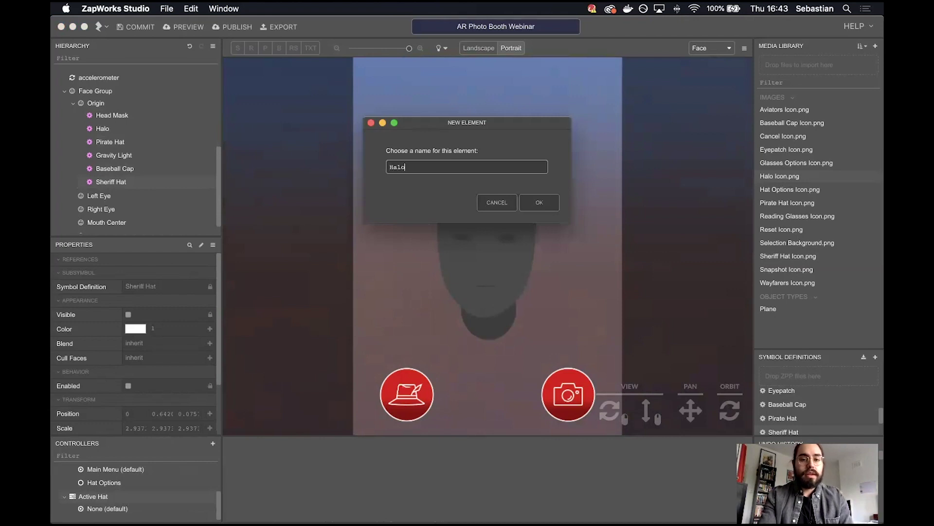
key("Return")
scroll(147, 501, "down", 1)
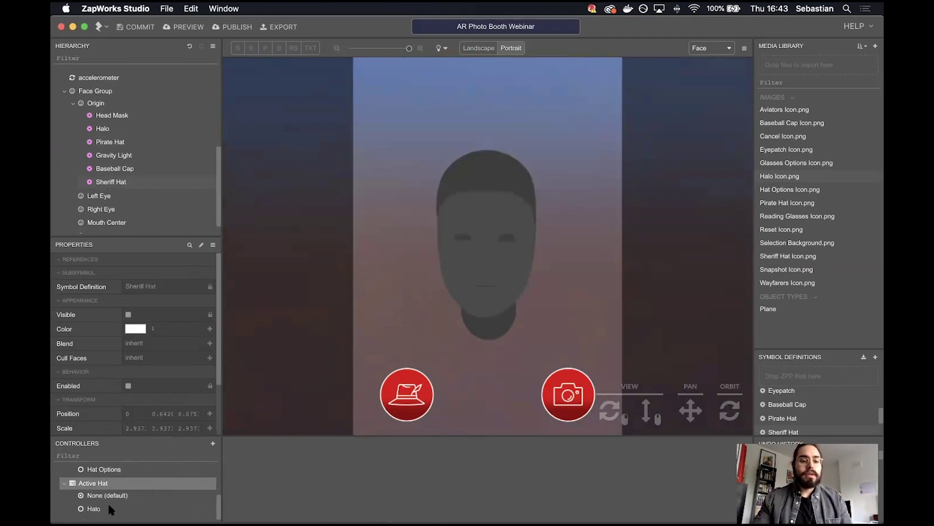
left_click(94, 509)
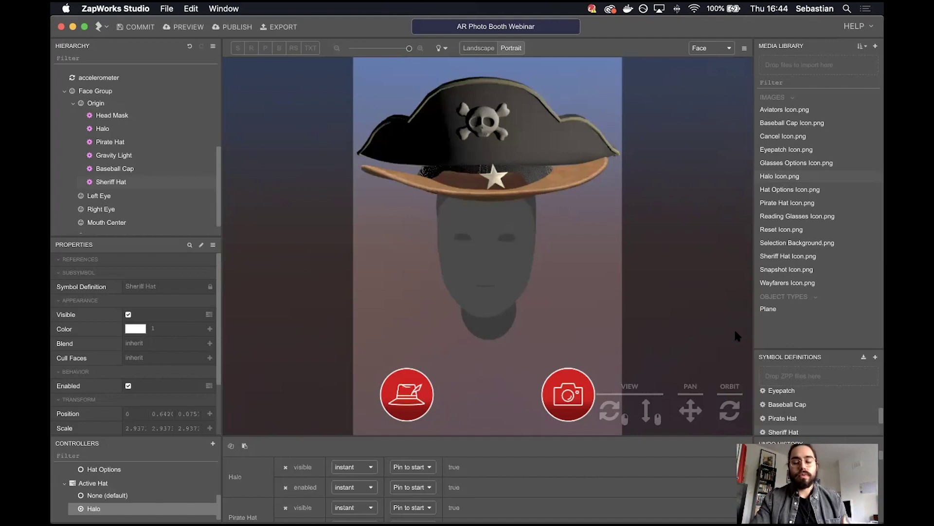
- In the Halo state, turn off the visible and enabled properties of the Pirate Hat and the Baseball Cap
left_click(119, 143)
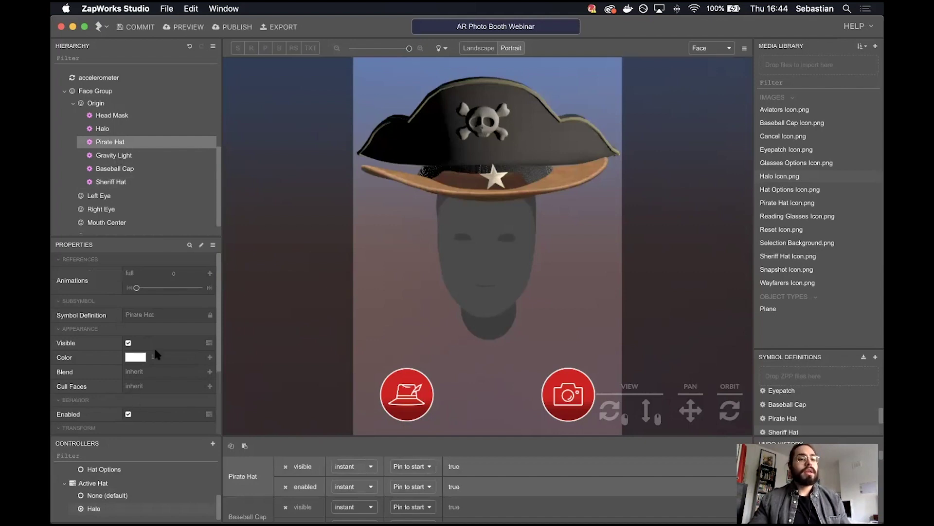
left_click(128, 343)
left_click(128, 414)
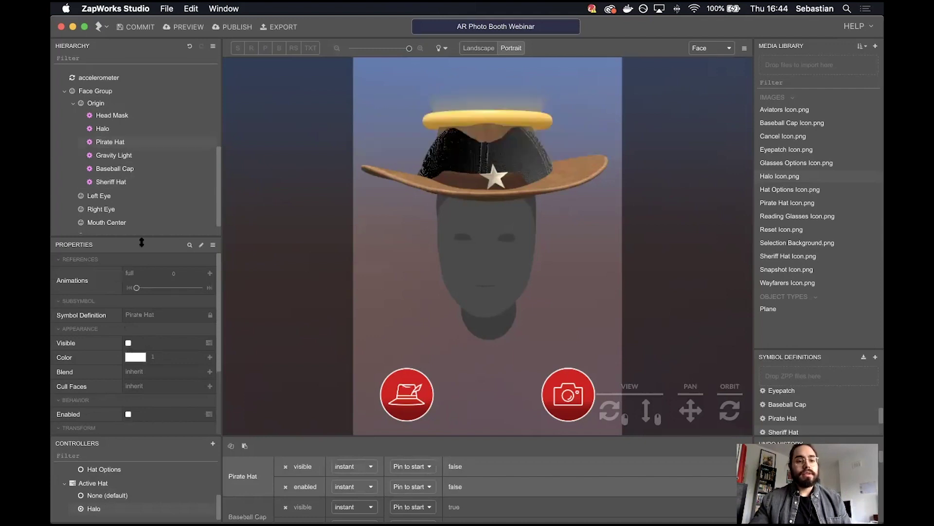
left_click(110, 169)
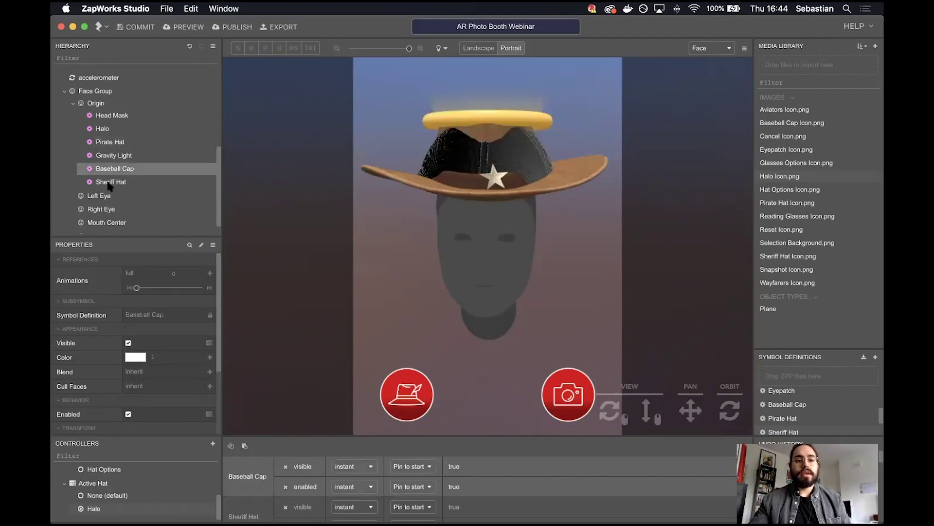
left_click(128, 414)
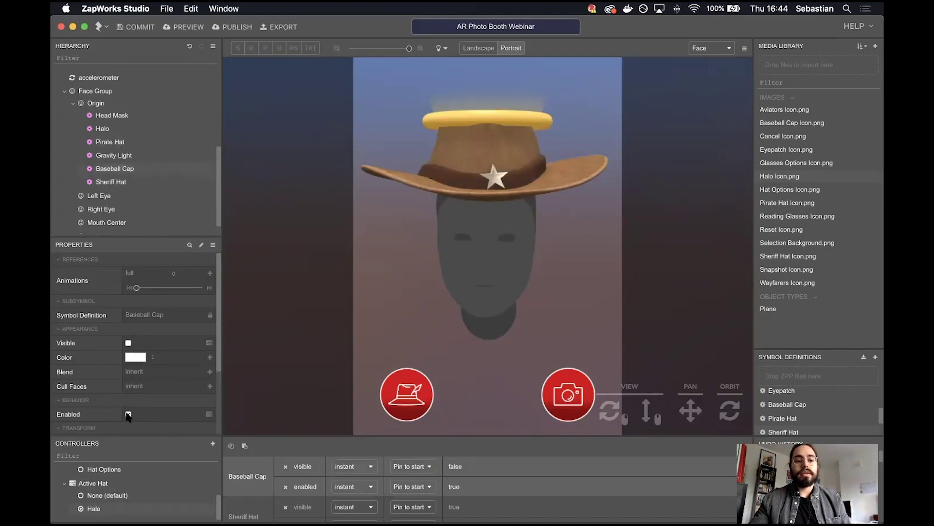
- Turn off the Sheriff Hat's visible and enabled properties in the Halo state, and compare the None and Halo states
left_click(105, 182)
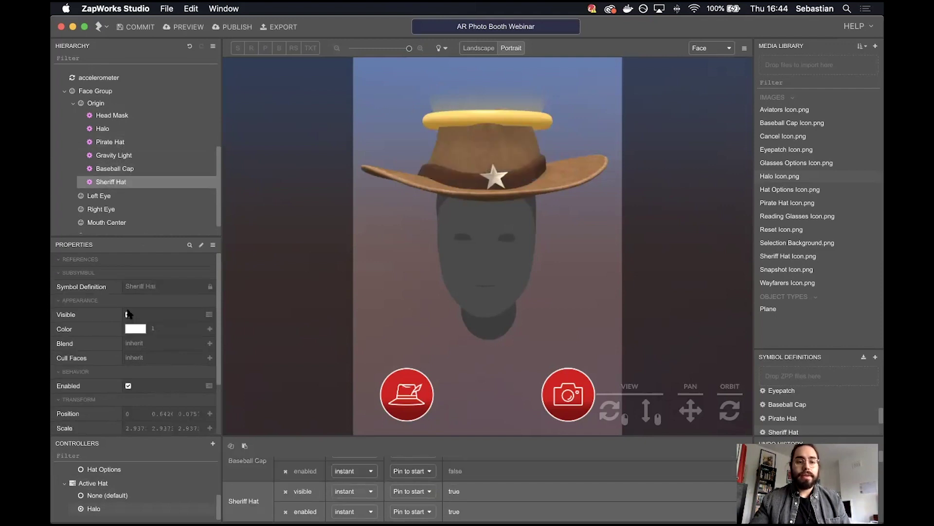
left_click(128, 315)
left_click(128, 386)
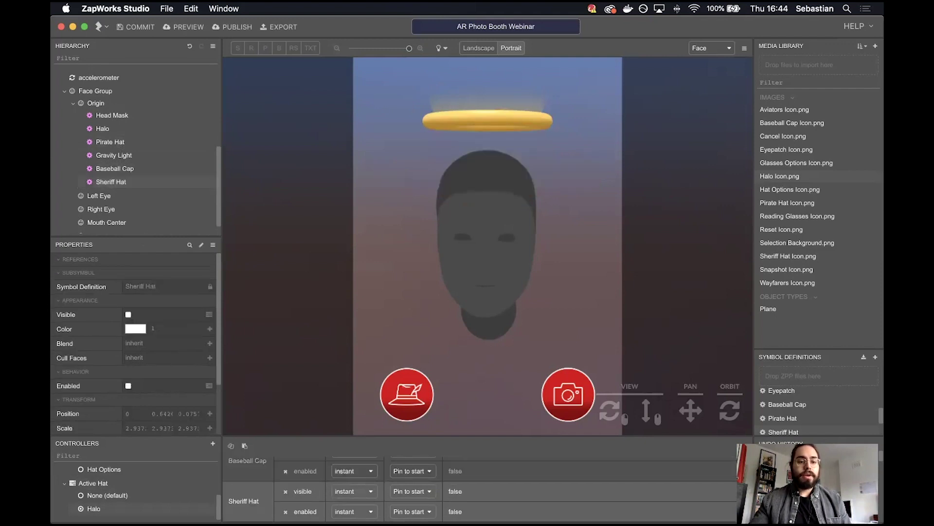
left_click(111, 497)
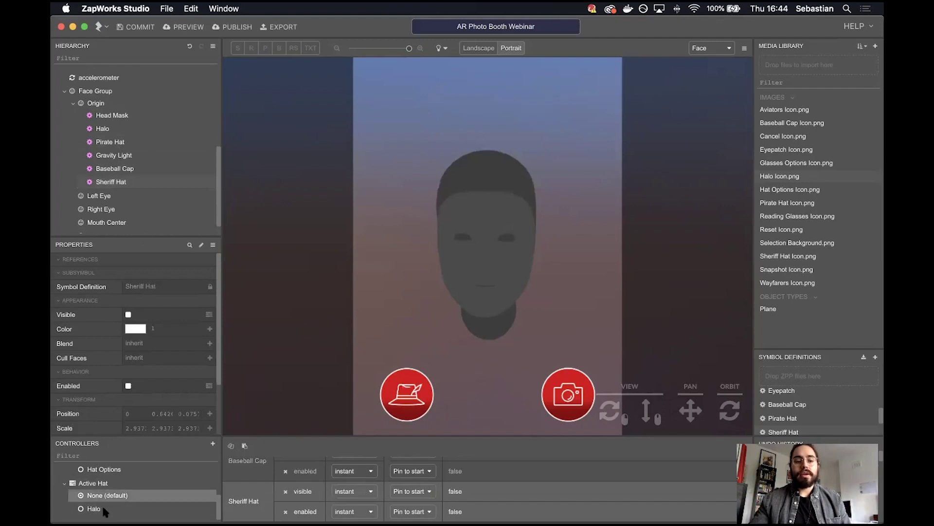
left_click(102, 507)
- Add a state named Pirate to the Active Hat controller and switch to it
right_click(110, 486)
left_click(163, 413)
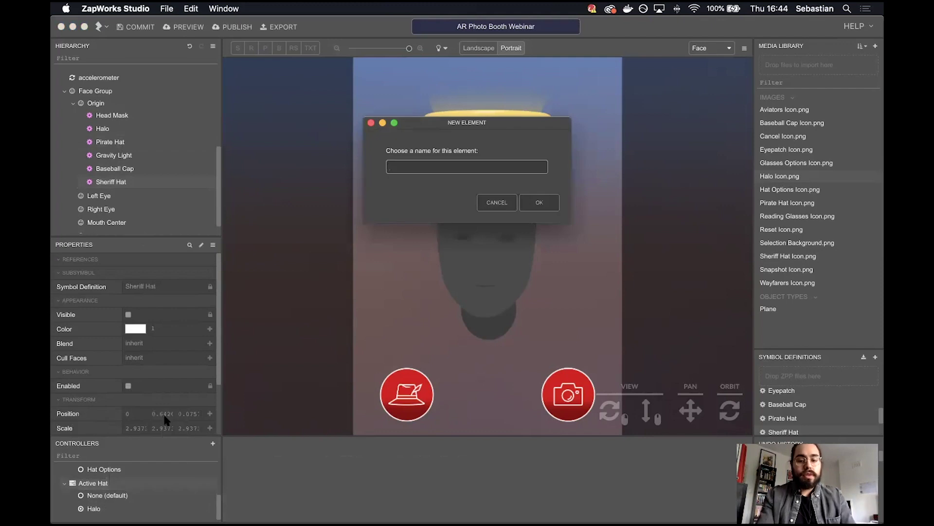
type("Pirate")
key("Return")
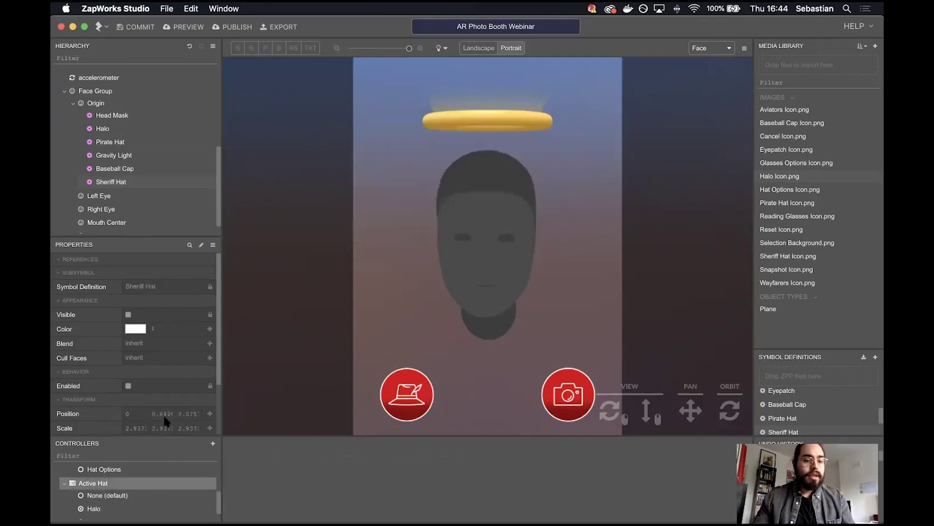
scroll(141, 484, "down", 1)
left_click(108, 508)
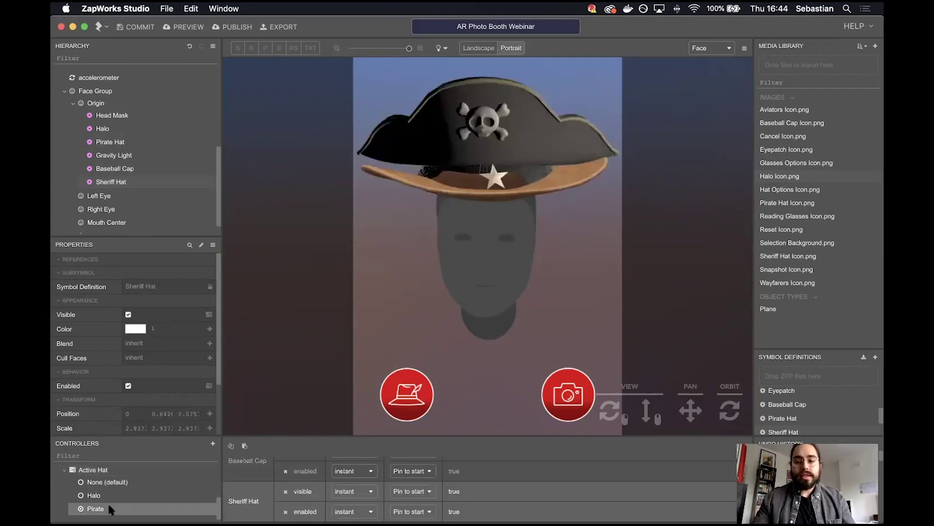
- In the Pirate state, set visible and enabled to false for the Halo and the Baseball Cap
left_click(111, 130)
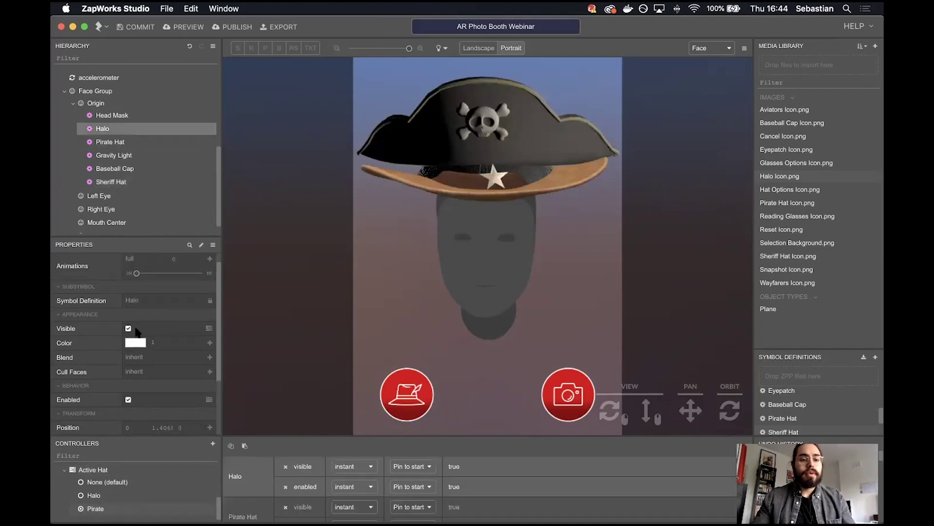
left_click(129, 400)
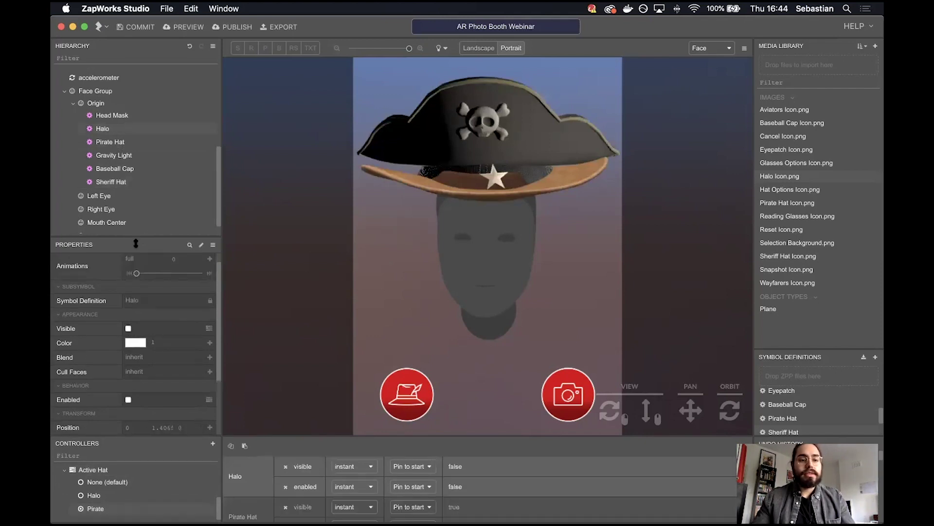
left_click(111, 156)
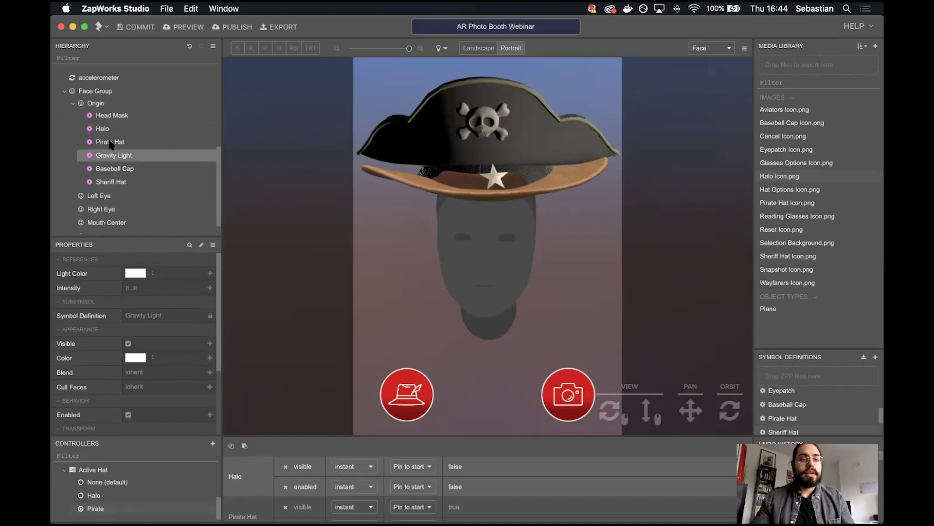
left_click(115, 168)
left_click(128, 342)
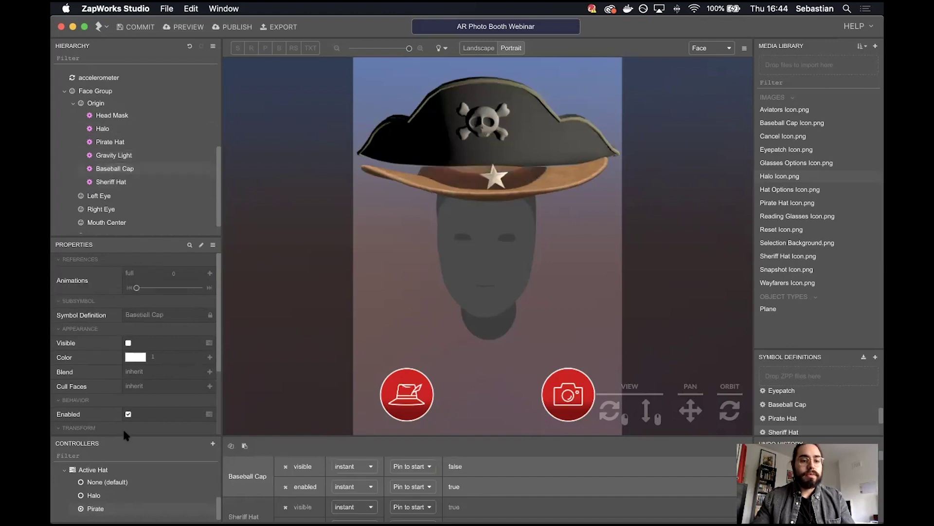
left_click(129, 414)
- Set the Sheriff Hat's visible and enabled properties to false in the Pirate state
left_click(104, 182)
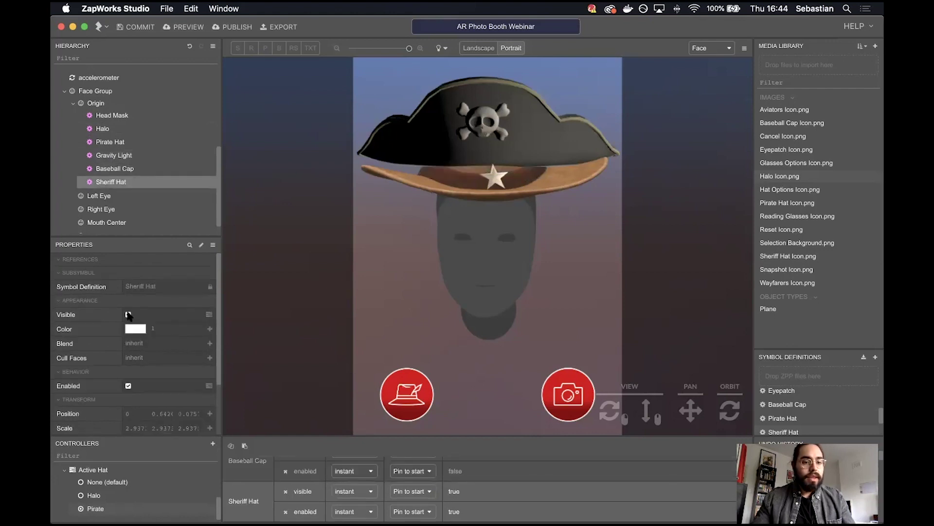
left_click(128, 315)
left_click(129, 386)
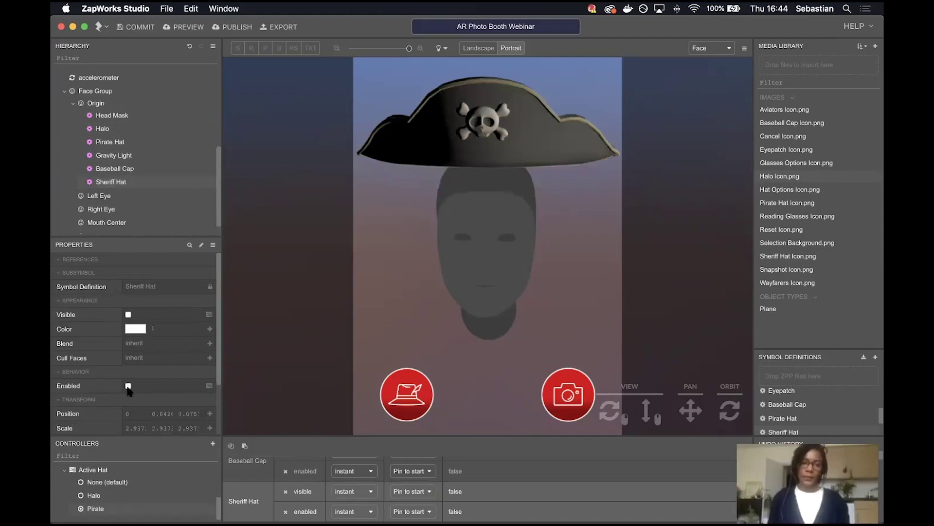
- Create a state named Baseball in the Active Hat controller and activate it
right_click(110, 471)
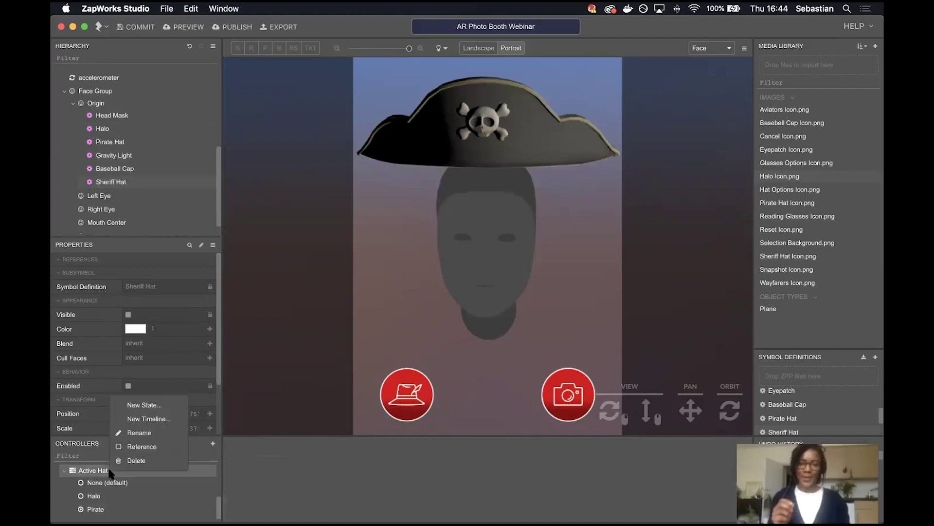
left_click(147, 405)
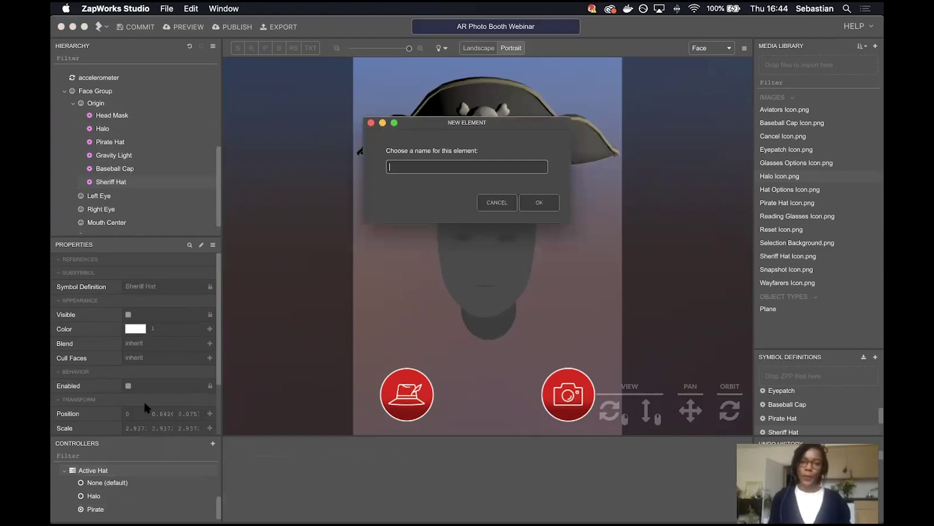
type("Sheriff")
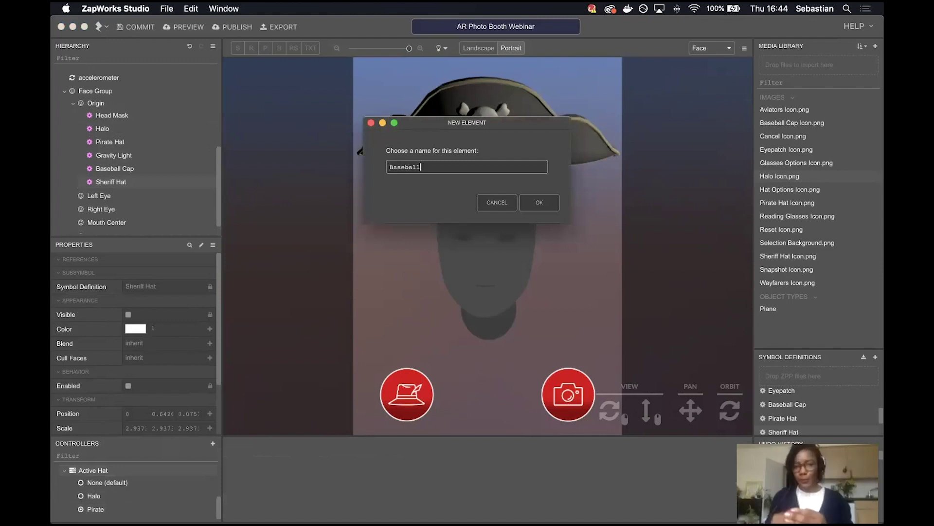
key("Return")
scroll(151, 486, "down", 1)
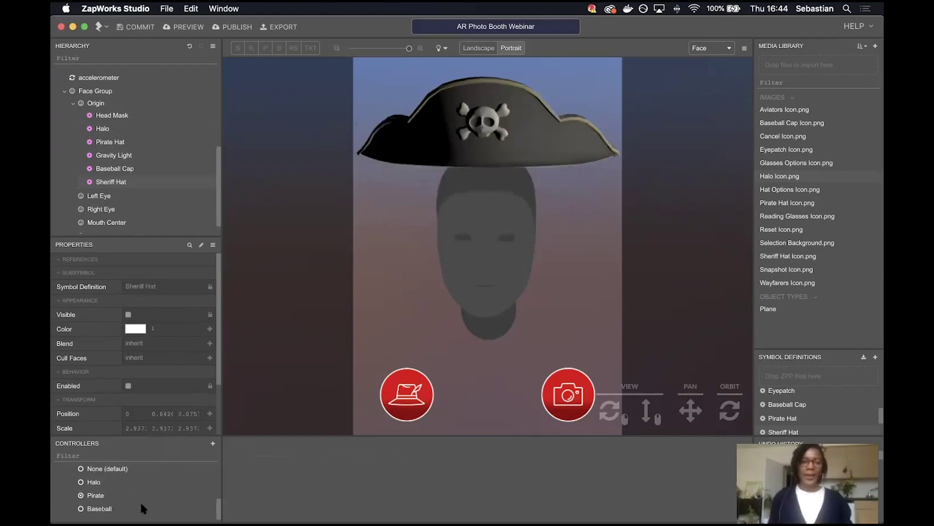
left_click(140, 506)
- In the Baseball state, turn off visible and enabled for the Halo and the Pirate Hat
left_click(119, 129)
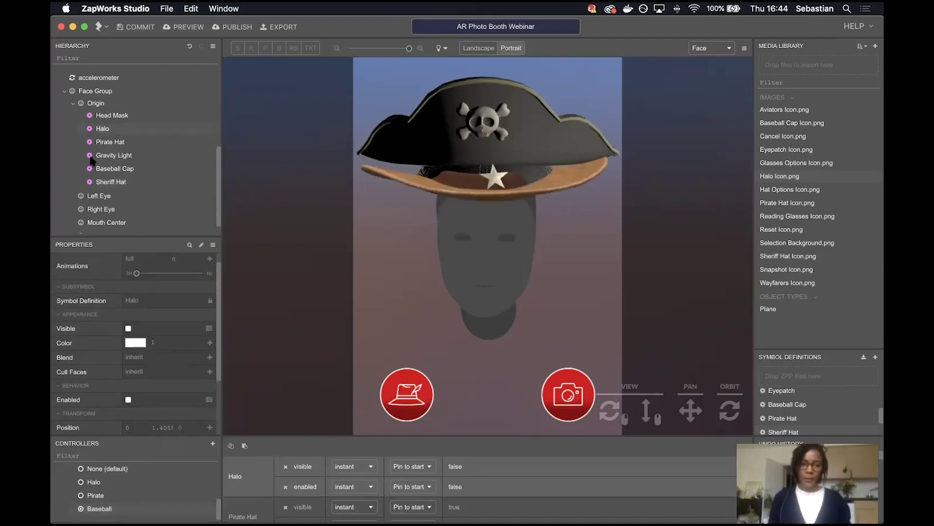
left_click(124, 144)
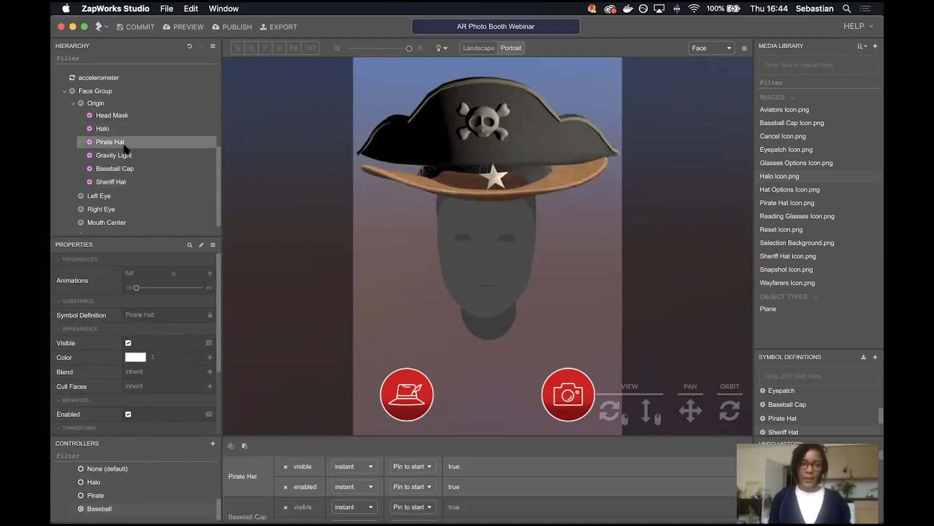
left_click(128, 343)
left_click(128, 413)
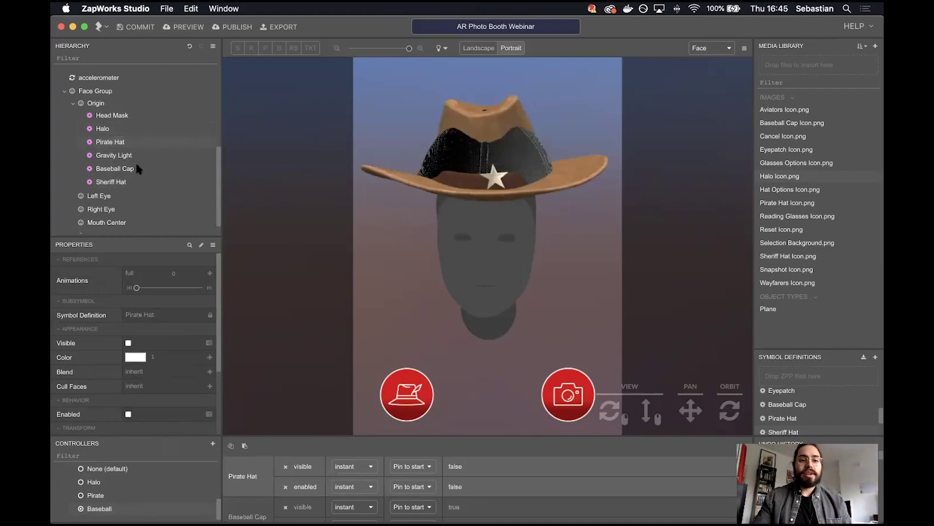
- Turn off the Sheriff Hat's visible and enabled properties in the Baseball state
left_click(119, 182)
left_click(128, 315)
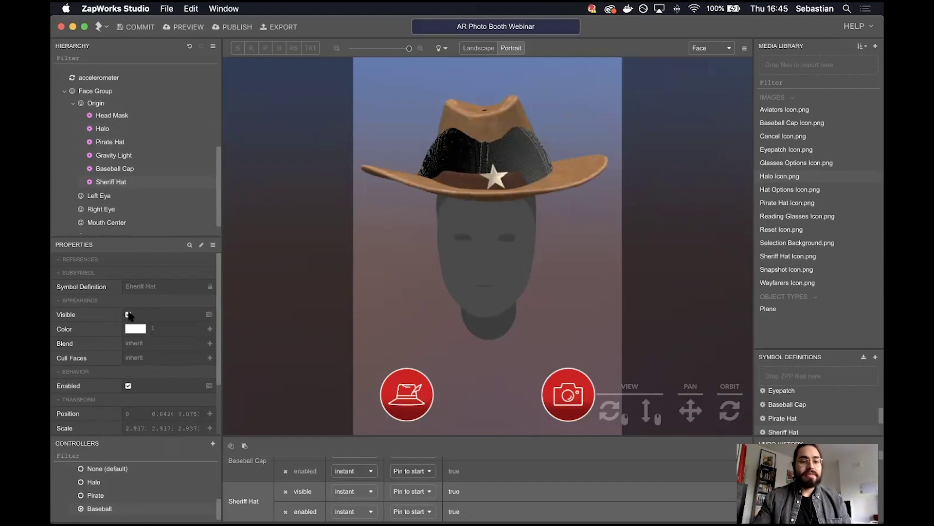
left_click(129, 385)
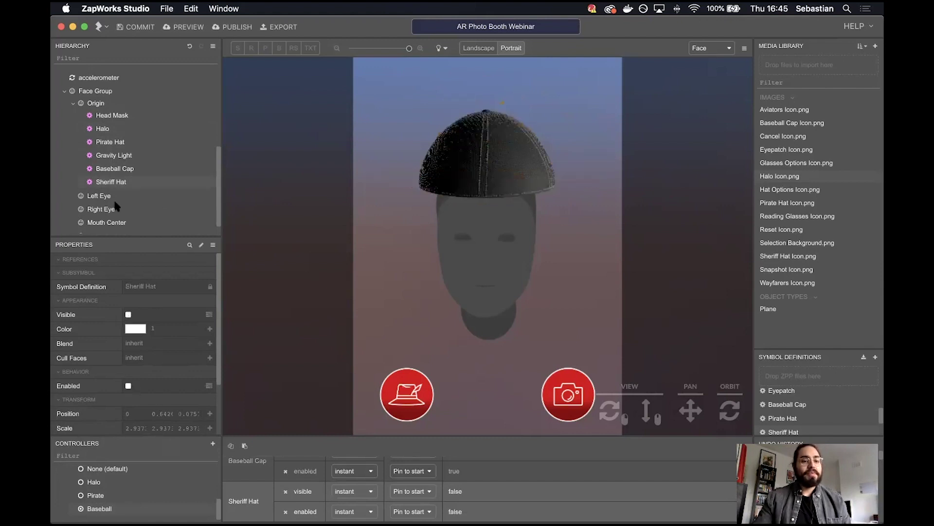
- Add a new state named Sheriff to the Active Hat controller
scroll(146, 486, "up", 1)
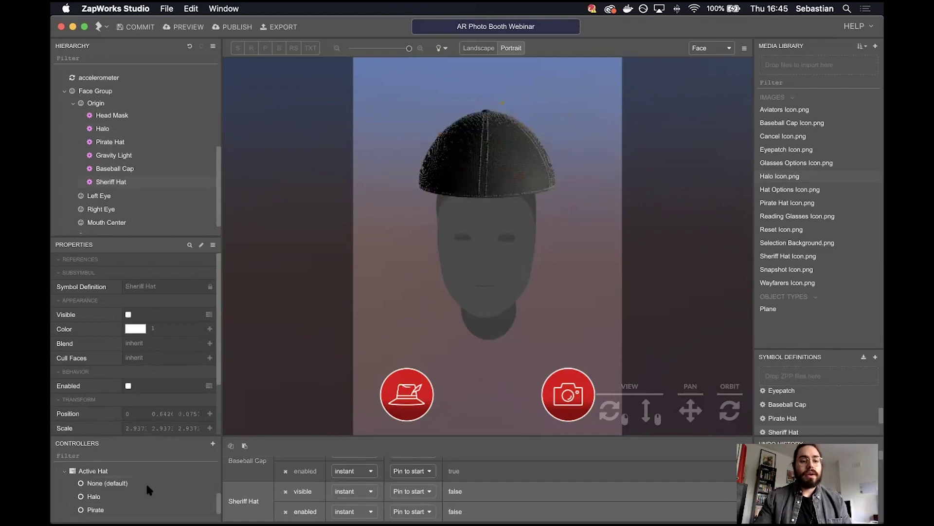
right_click(109, 471)
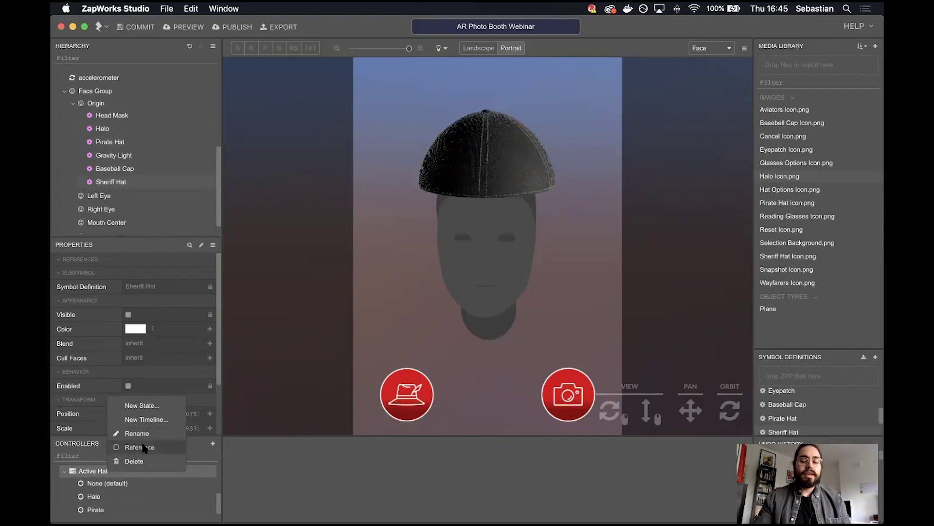
left_click(142, 405)
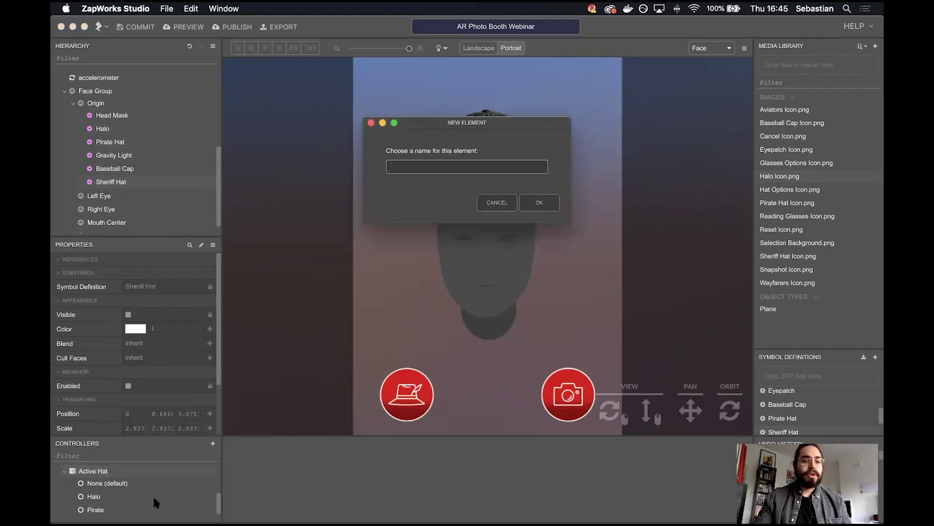
type("Sherrif")
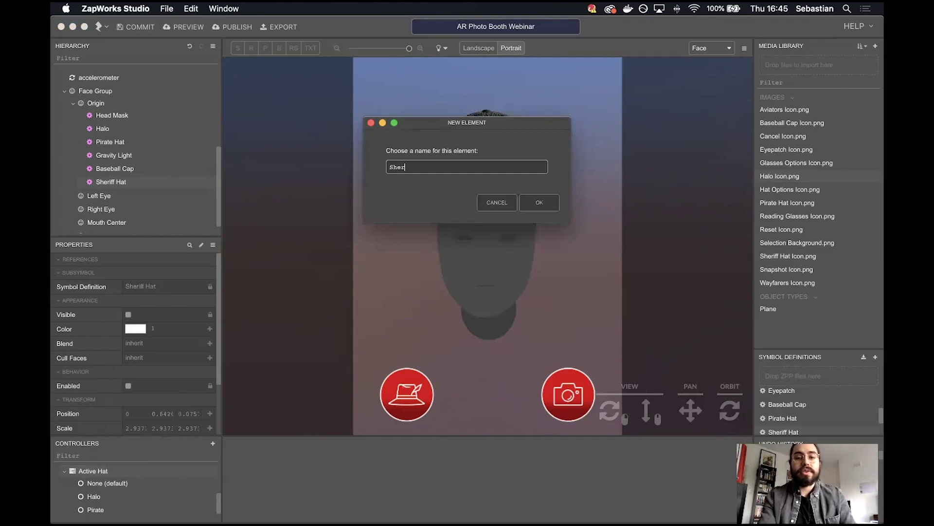
key("BackSpace")
key("BackSpace")
key("BackSpace")
type("iff")
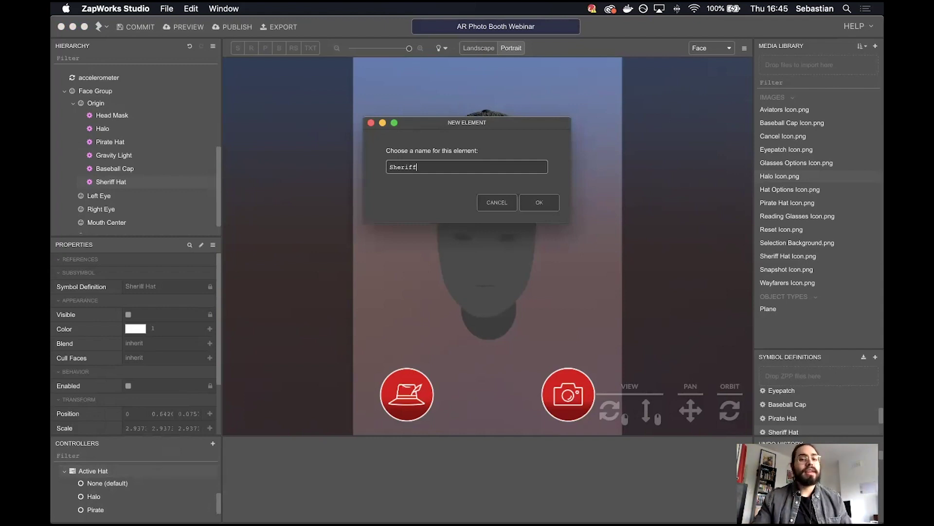
left_click(533, 207)
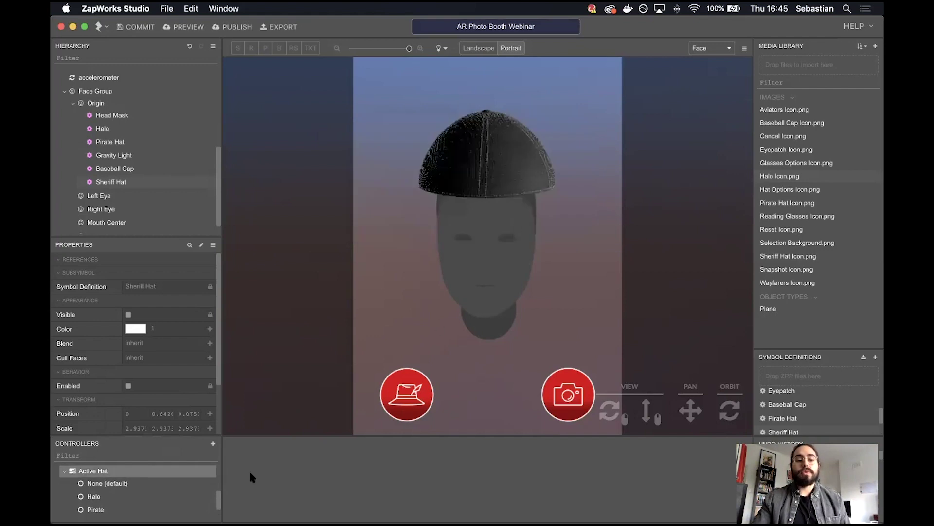
- Activate the Sheriff state of the Active Hat controller
scroll(119, 503, "down", 2)
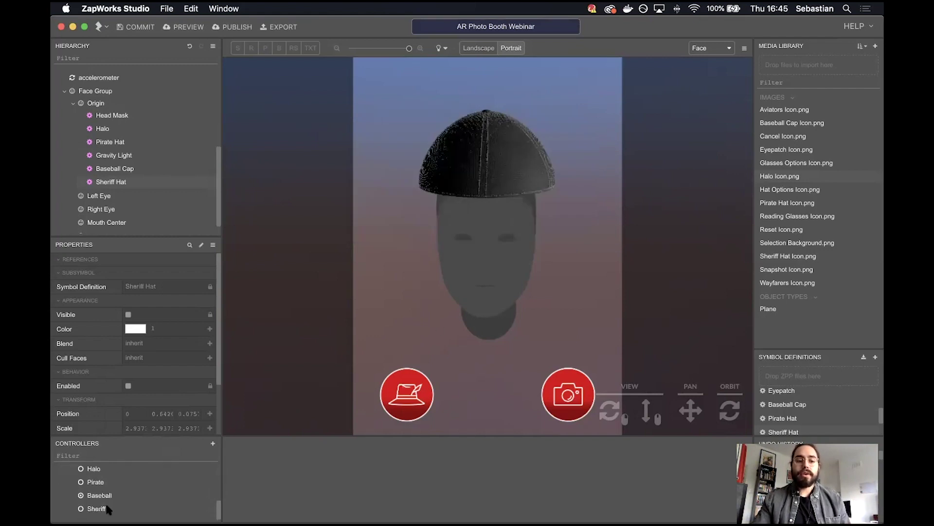
left_click(96, 508)
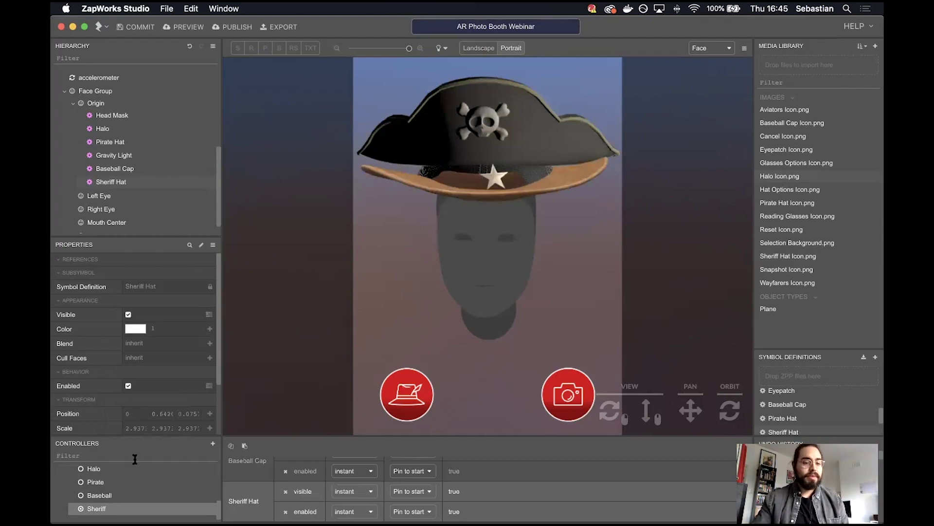
scroll(115, 489, "up", 2)
scroll(137, 405, "down", 3)
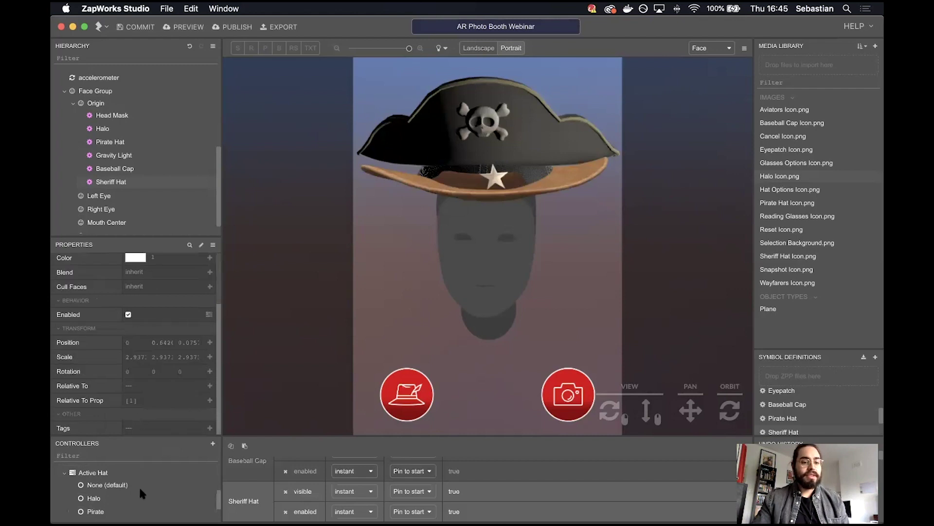
scroll(139, 486, "down", 2)
left_click(141, 507)
scroll(148, 310, "up", 3)
left_click(123, 182)
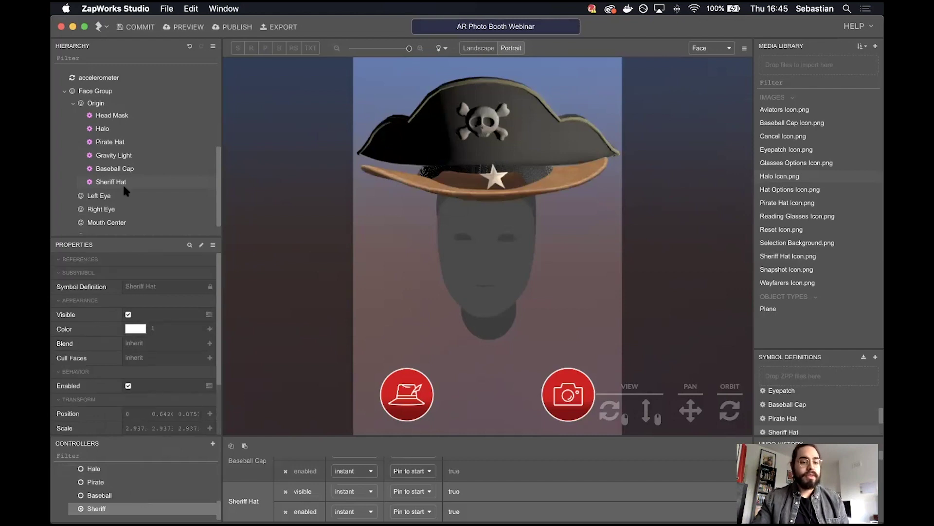
- In the Sheriff state, turn off visible and enabled for the Halo, the Pirate Hat and the Baseball Cap
left_click(108, 130)
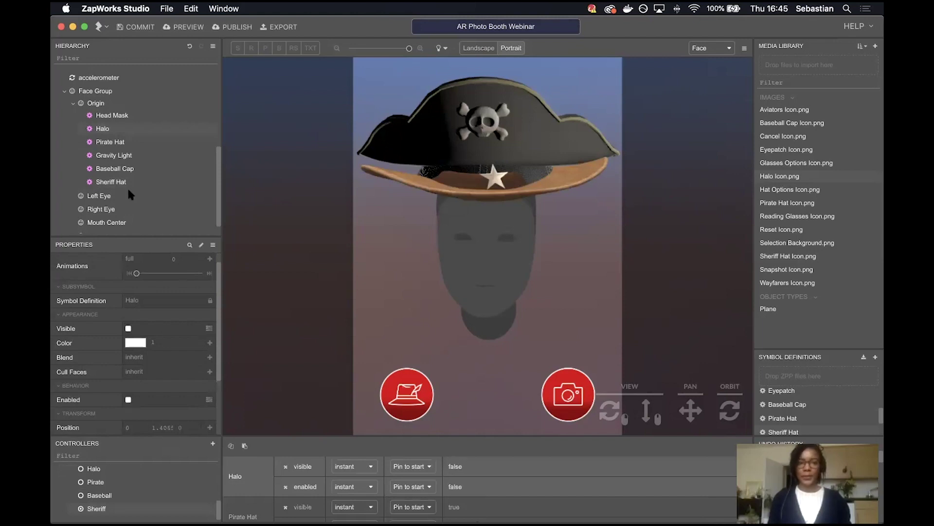
left_click(120, 144)
left_click(129, 343)
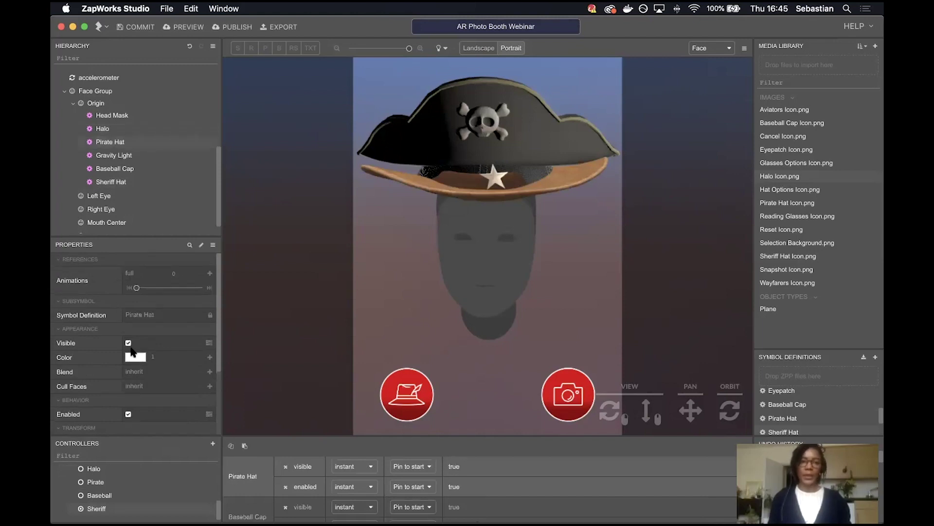
left_click(128, 414)
left_click(123, 169)
left_click(128, 344)
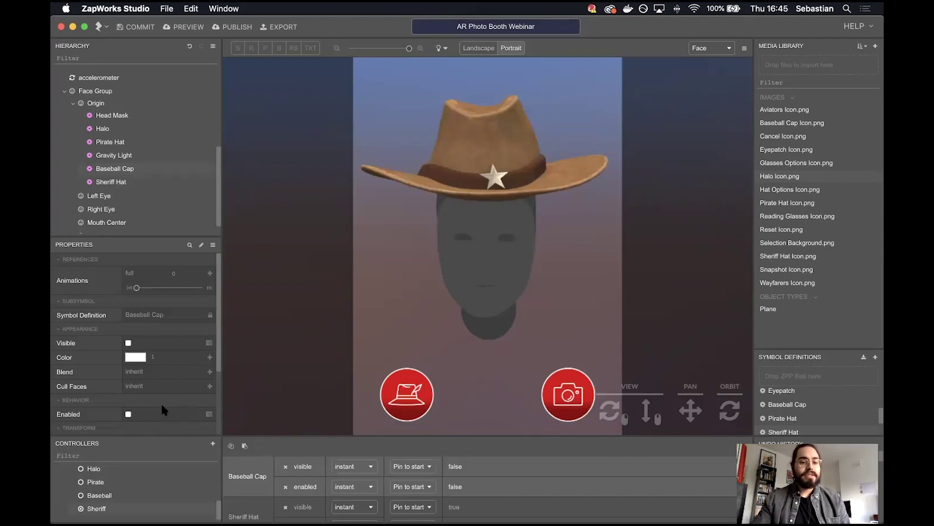
scroll(151, 413, "down", 1)
scroll(145, 419, "up", 1)
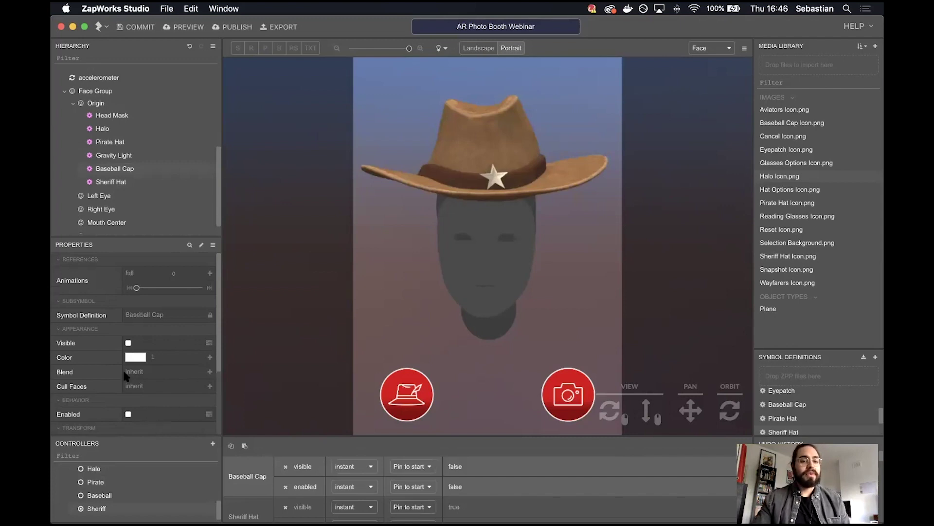
- Cycle through the Active Hat states from None to Sheriff to check which hat each one shows
scroll(115, 498, "up", 1)
scroll(115, 497, "up", 3)
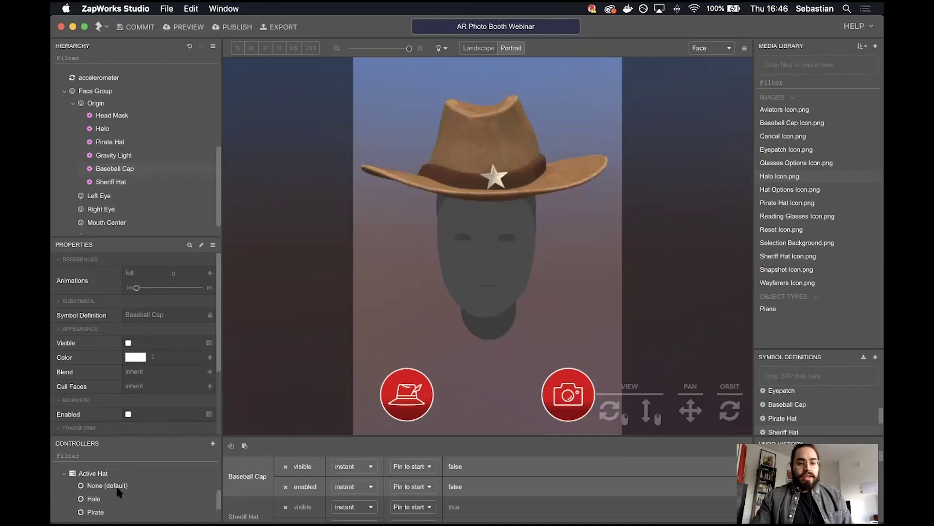
left_click(125, 473)
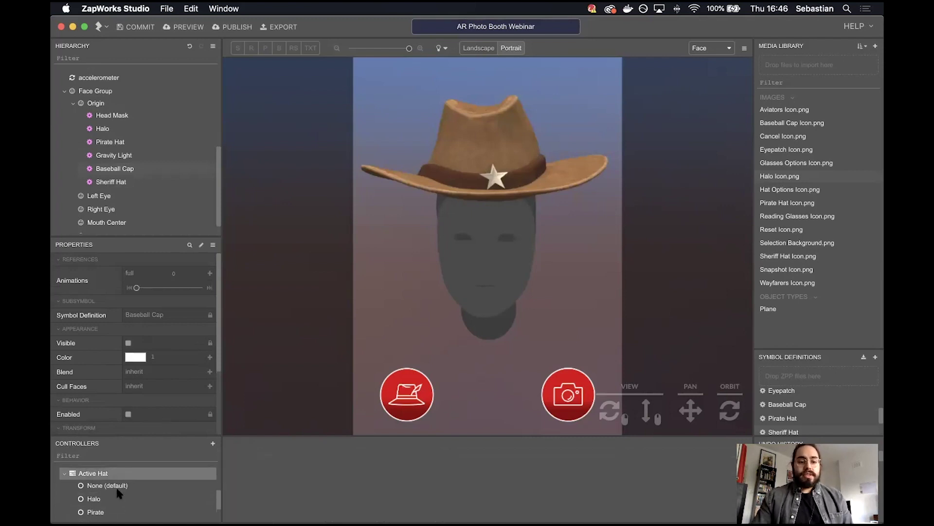
left_click(119, 487)
scroll(110, 498, "down", 1)
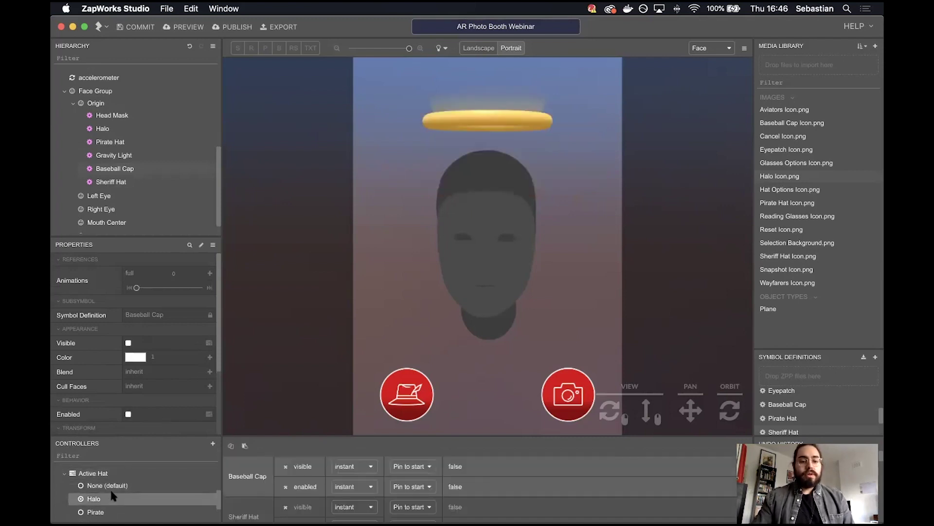
left_click(112, 491)
left_click(107, 504)
scroll(106, 504, "down", 3)
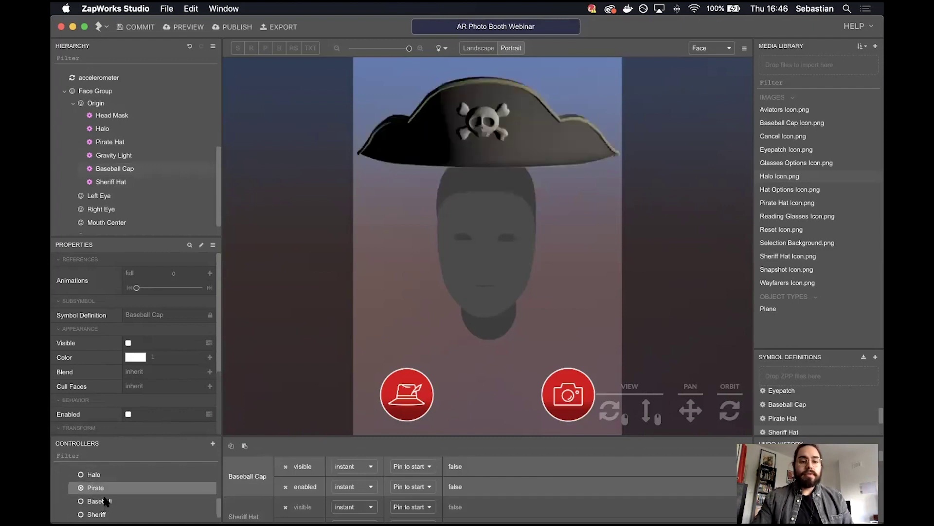
left_click(105, 495)
left_click(104, 508)
scroll(115, 502, "up", 3)
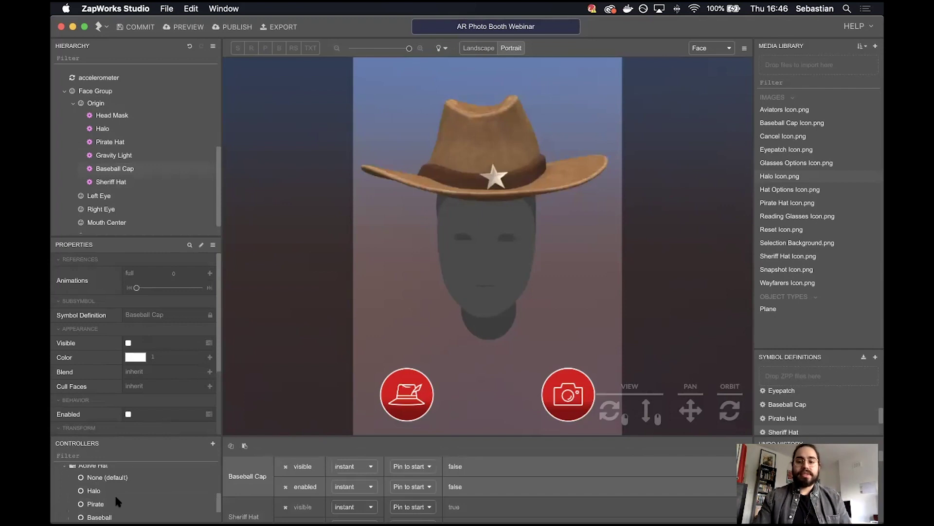
scroll(117, 498, "down", 1)
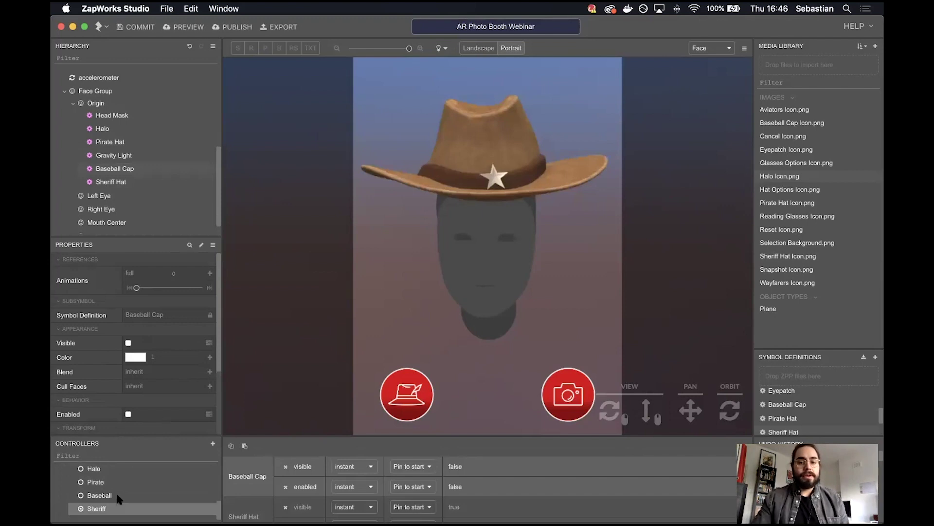
scroll(116, 496, "up", 4)
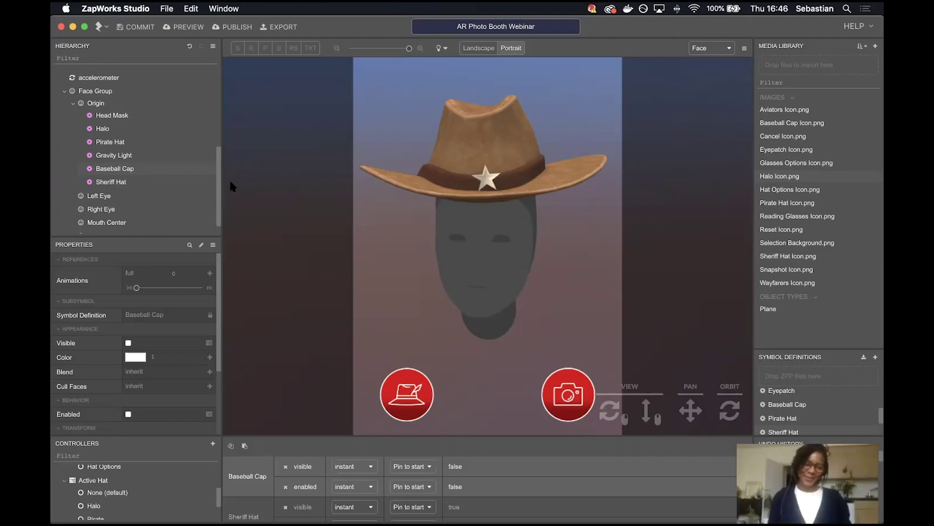
- Collapse the Origin group and select Hat Options Icon.png inside the Main UI group
left_click_drag(218, 182, 218, 193)
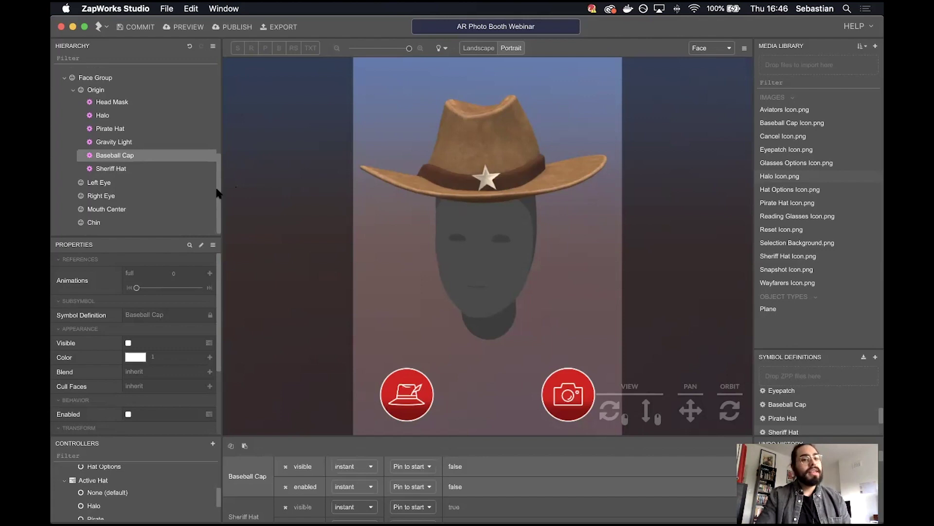
scroll(185, 160, "up", 1)
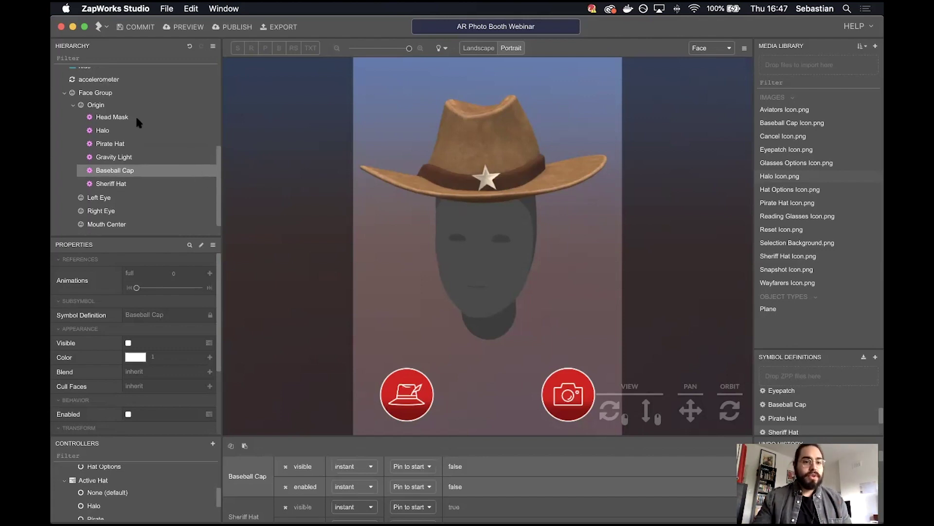
left_click(74, 105)
scroll(113, 166, "up", 3)
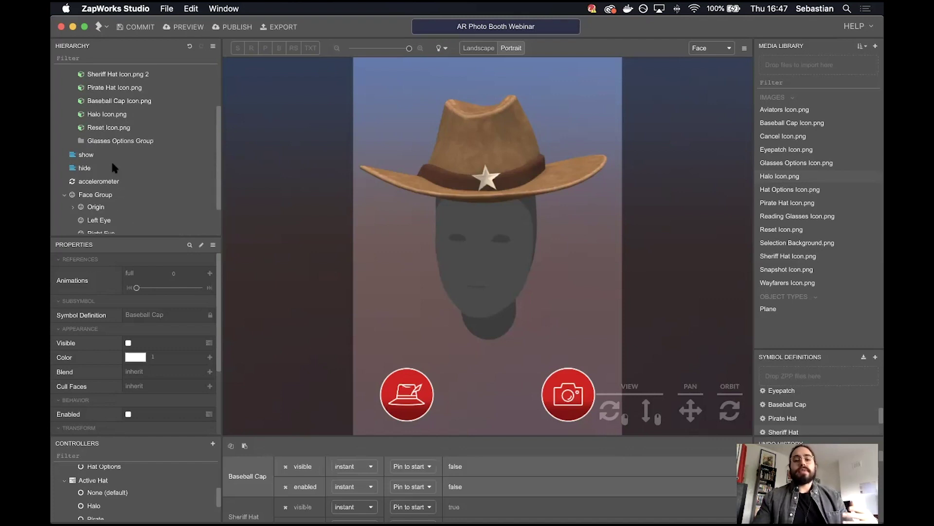
scroll(113, 164, "up", 5)
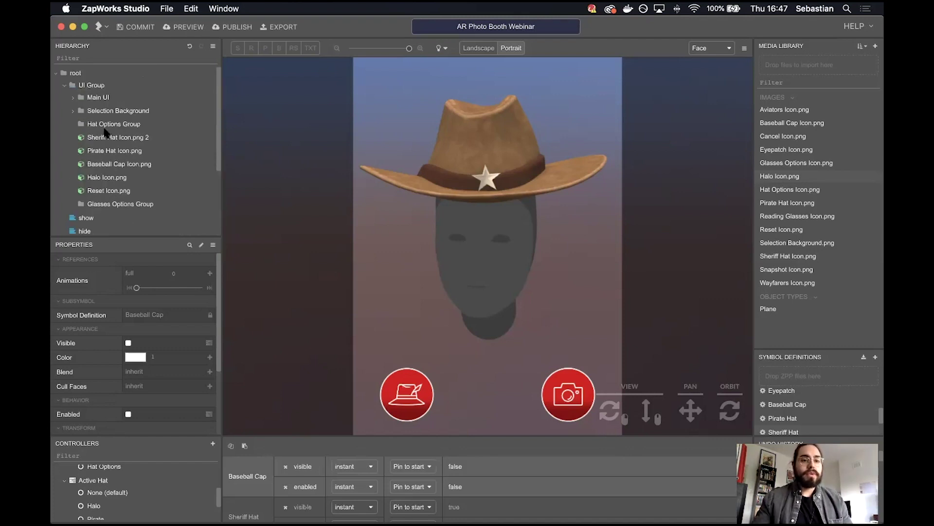
left_click(73, 98)
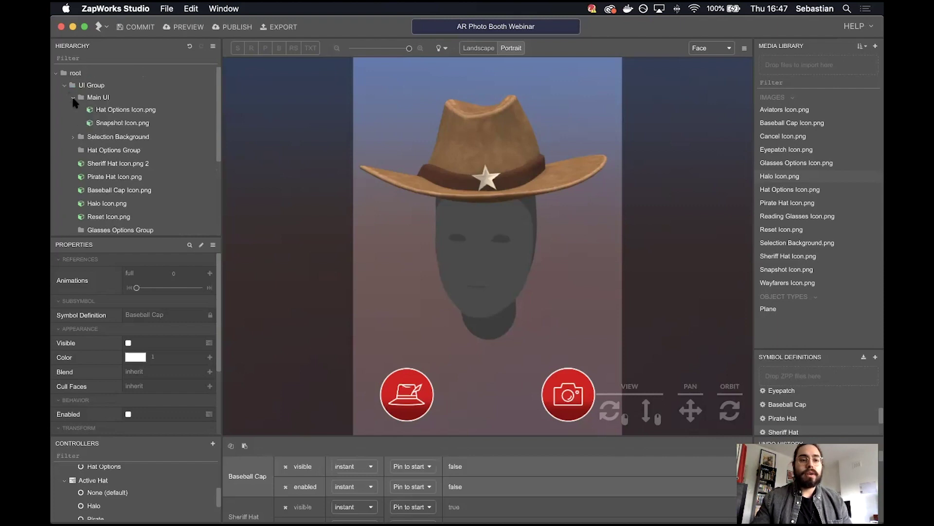
left_click(131, 112)
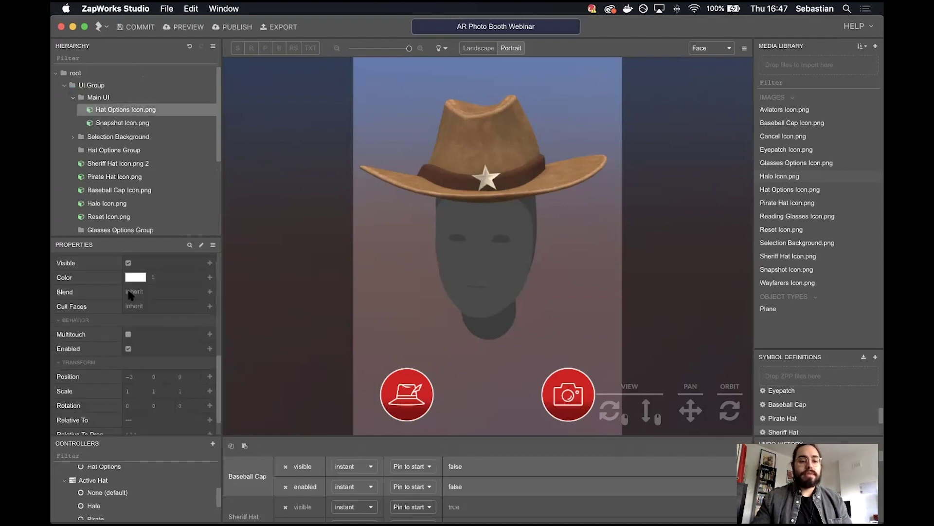
scroll(140, 482, "up", 5)
- Switch the controllers to base and bring up the actions section of Hat Options Icon.png
left_click(89, 471)
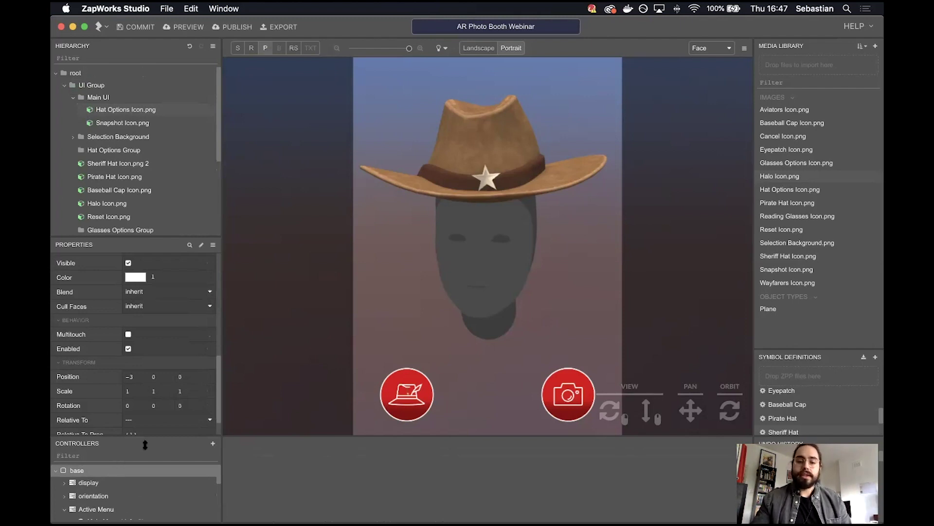
left_click(145, 111)
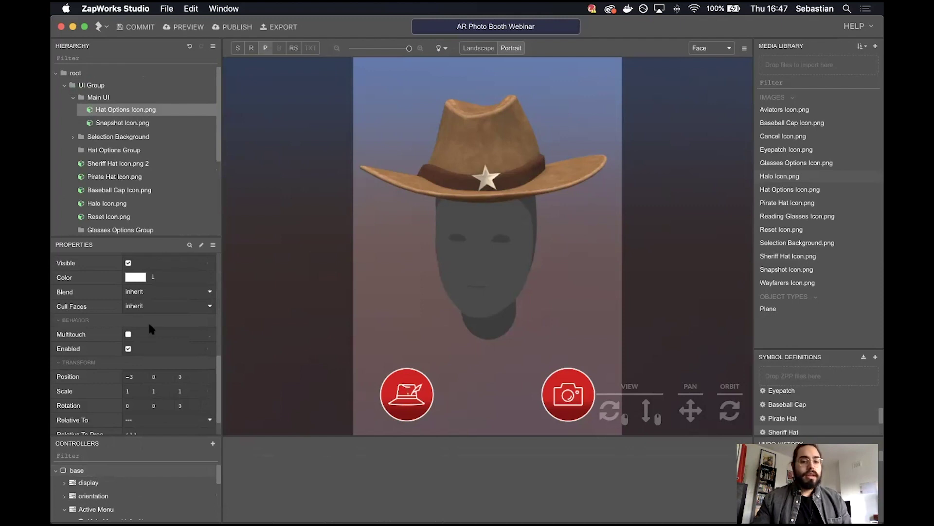
scroll(165, 292, "up", 5)
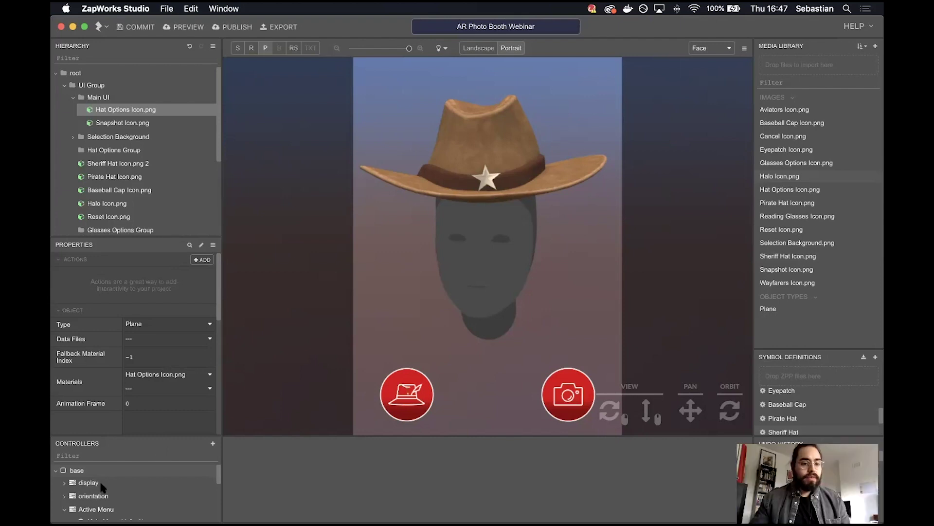
- Check how selecting the Active Menu controller affects the icon's actions, and switch back to base
left_click(99, 509)
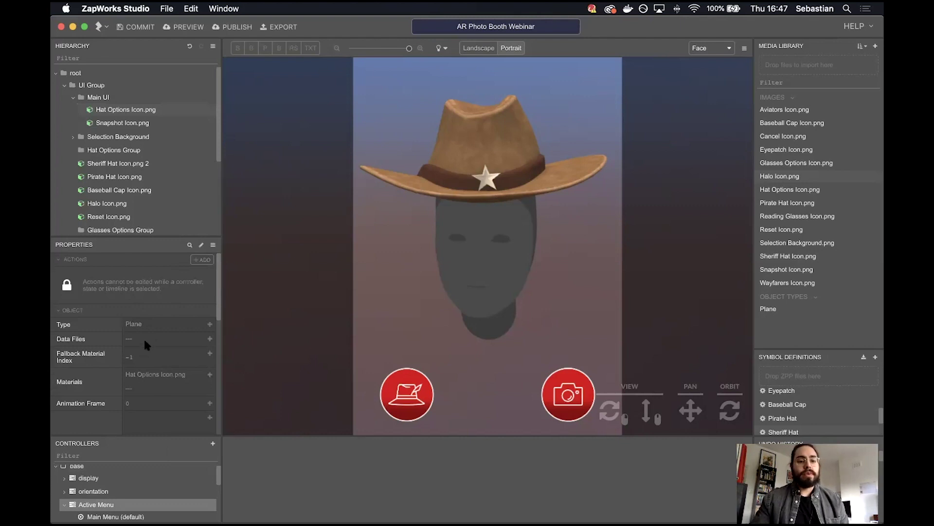
scroll(141, 355, "down", 1)
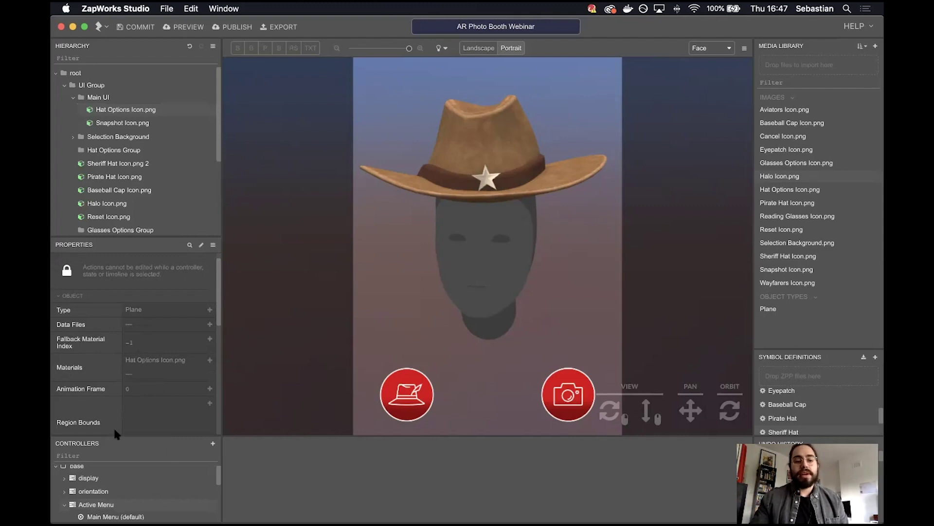
scroll(107, 487, "up", 1)
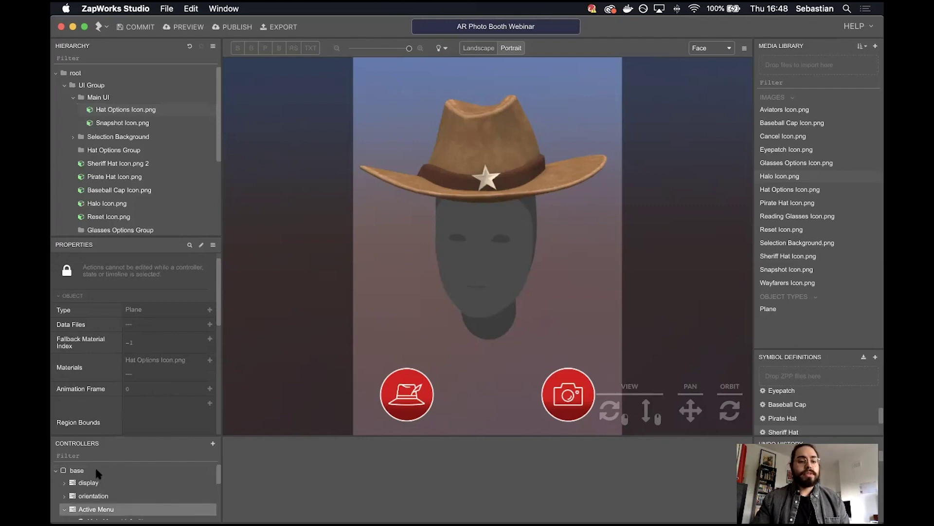
left_click(97, 473)
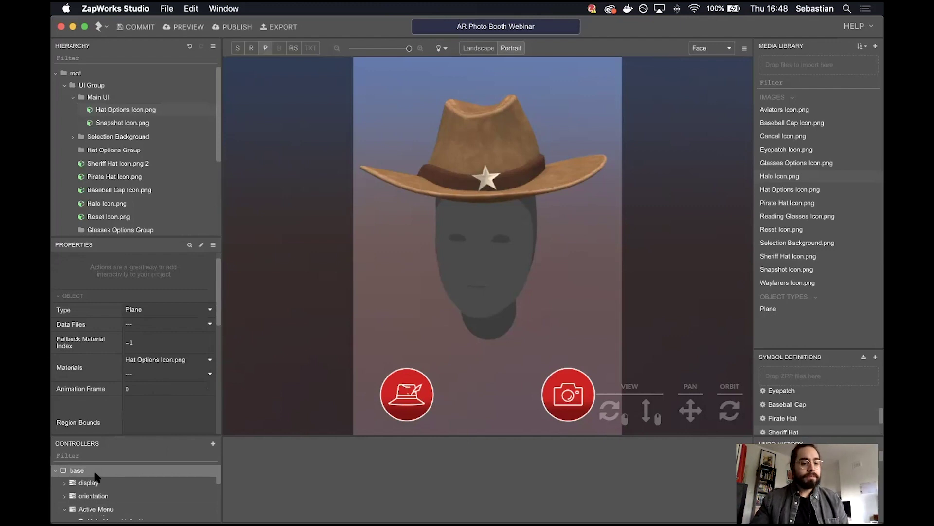
scroll(161, 303, "up", 1)
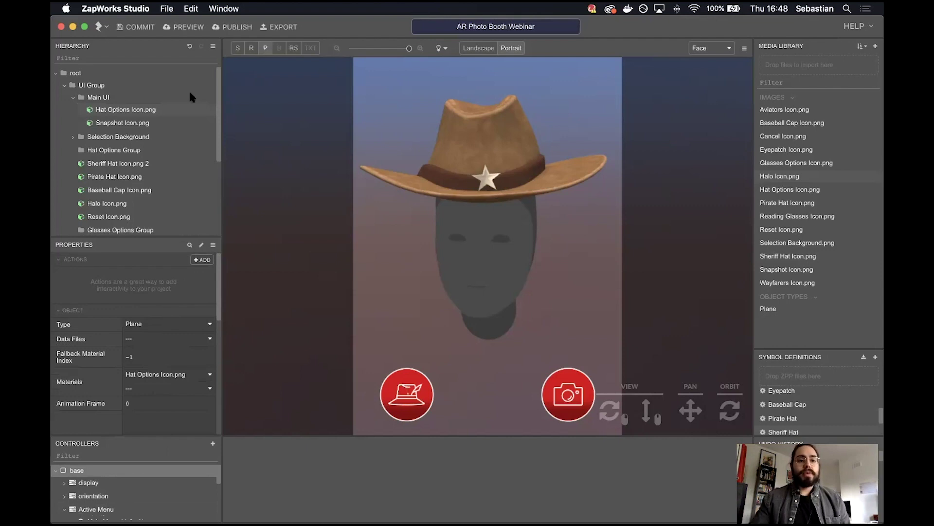
- Add an On Tap action to Hat Options Icon.png that activates the Hat Options state of Active Menu
left_click(202, 260)
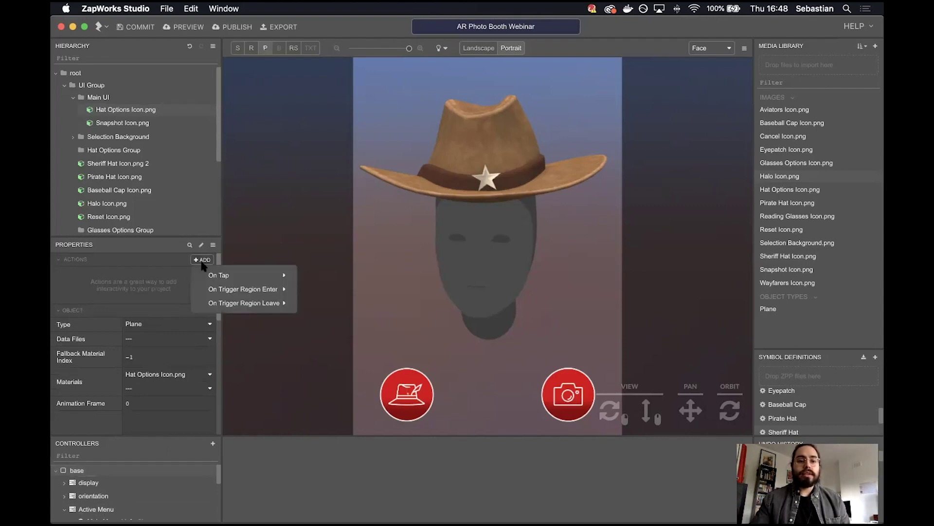
mouse_move(248, 275)
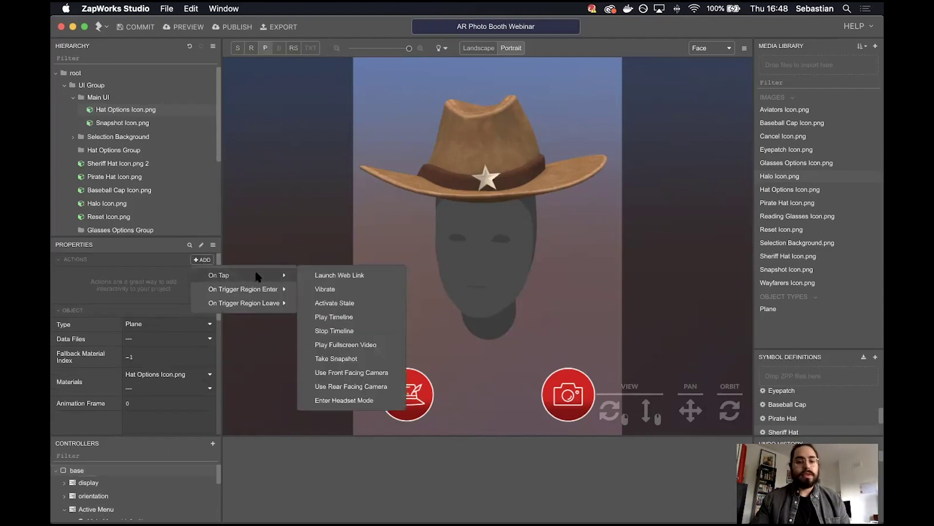
left_click(351, 302)
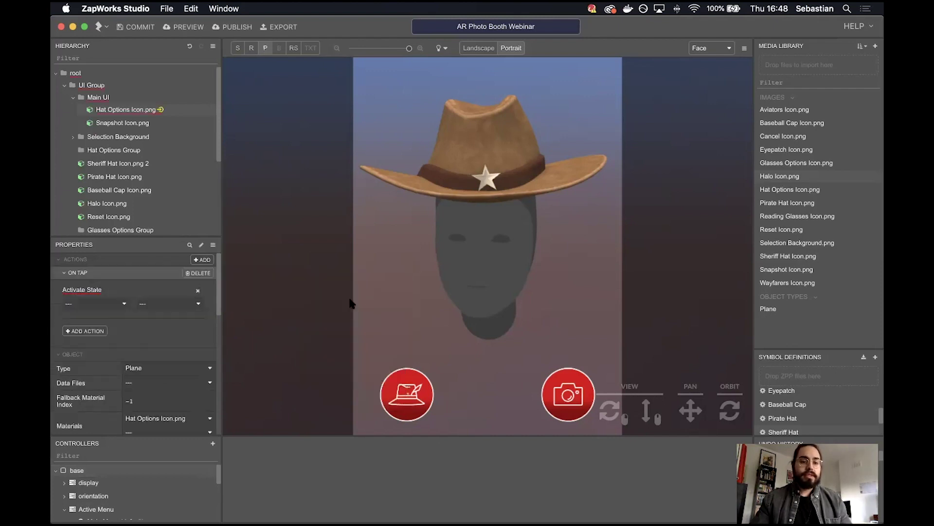
left_click(92, 307)
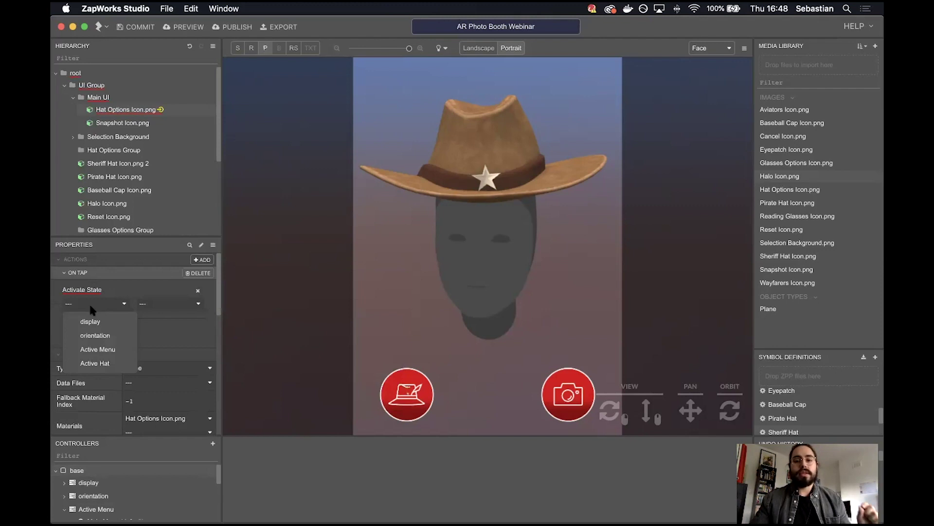
left_click(97, 350)
left_click(166, 302)
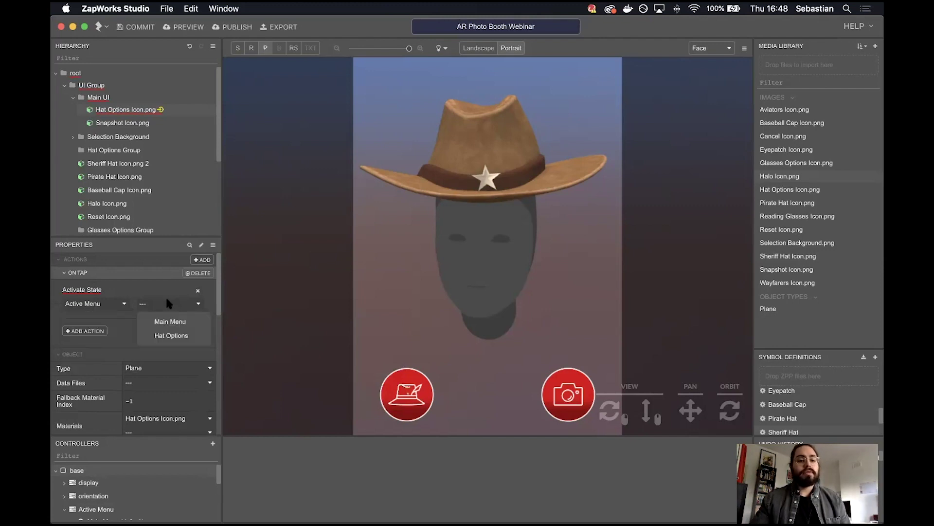
left_click(168, 335)
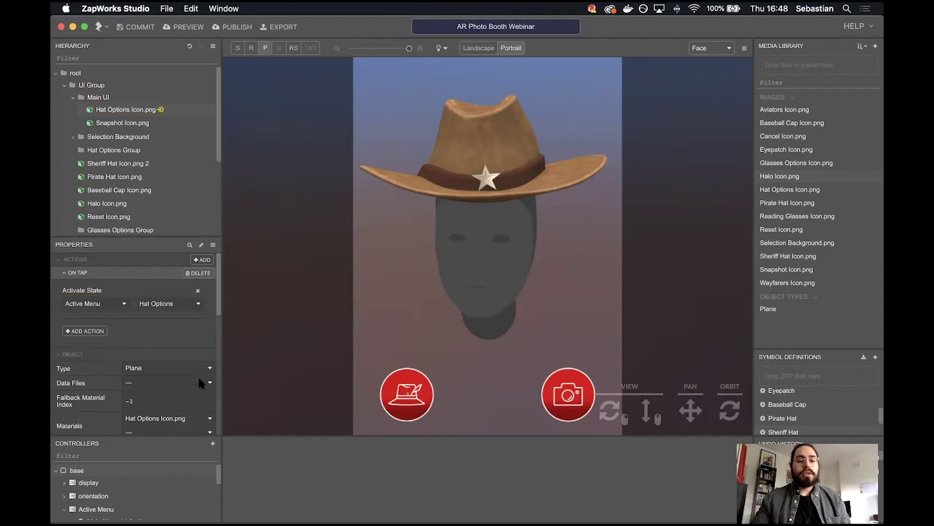
- Enlarge the controllers list, preview the Hat Options and Main Menu states of Active Menu, and switch back to base
left_click_drag(168, 437, 168, 392)
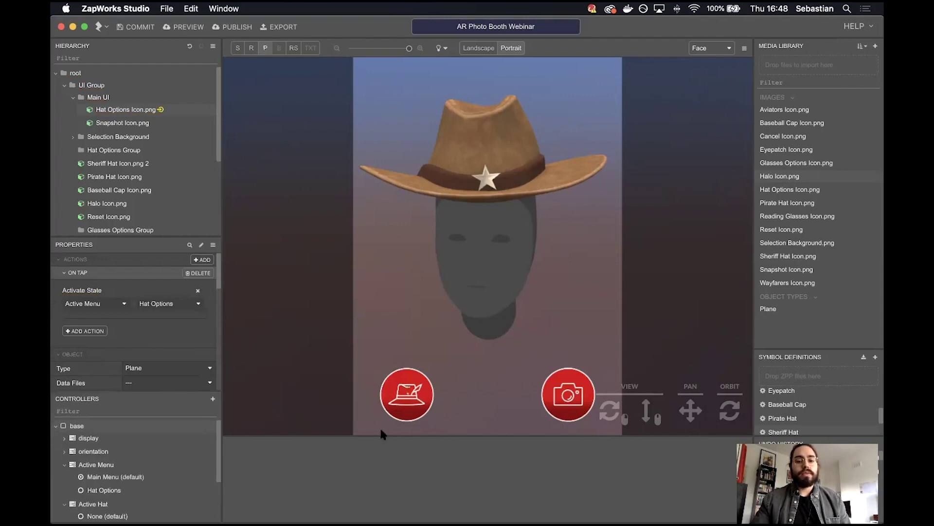
left_click(112, 490)
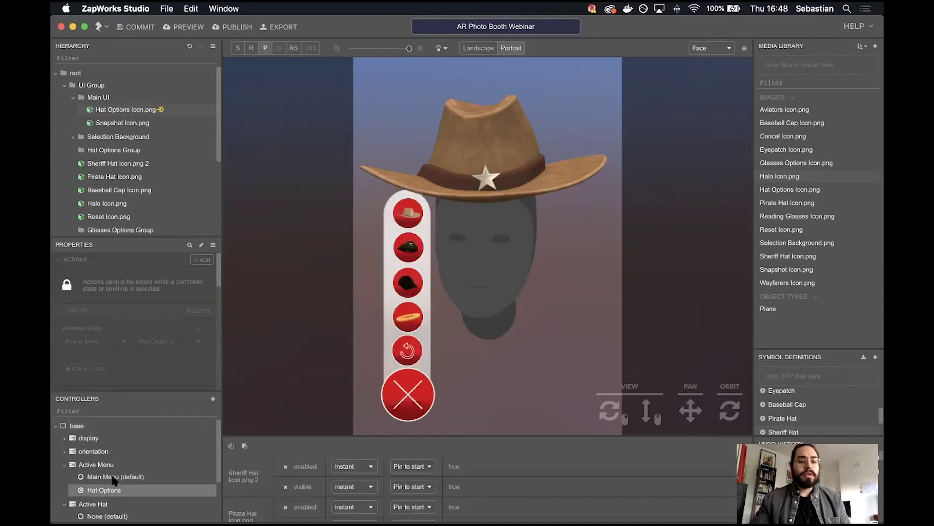
left_click(113, 478)
left_click(107, 425)
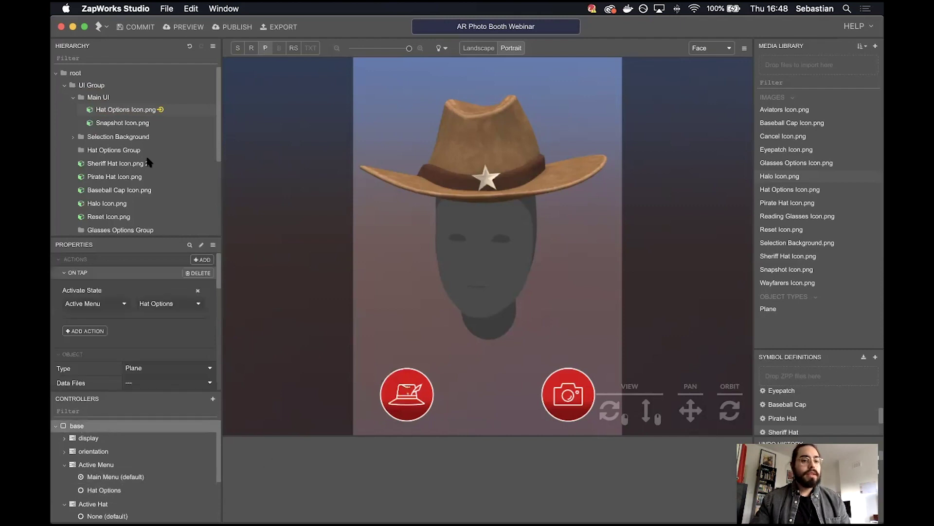
- Add an On Tap action to Snapshot Icon.png that takes a snapshot
left_click(138, 124)
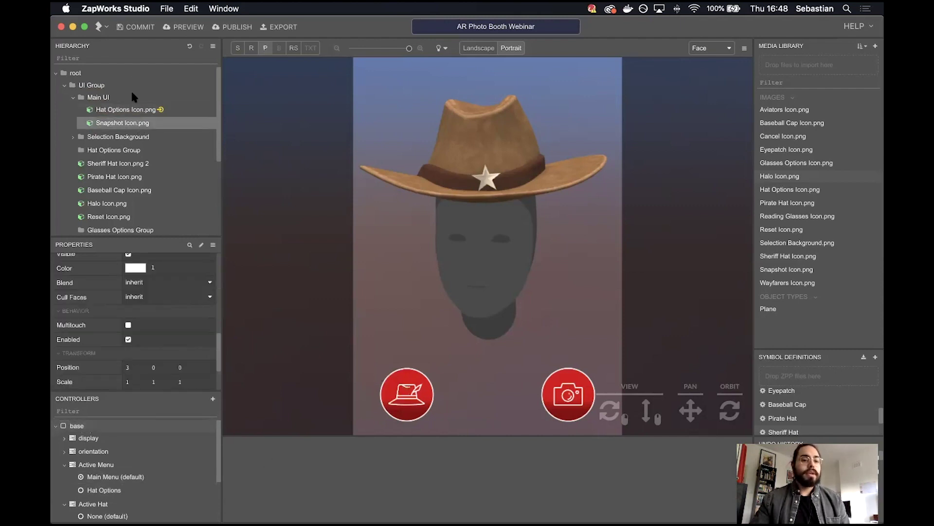
scroll(197, 273, "up", 10)
left_click(200, 259)
mouse_move(238, 271)
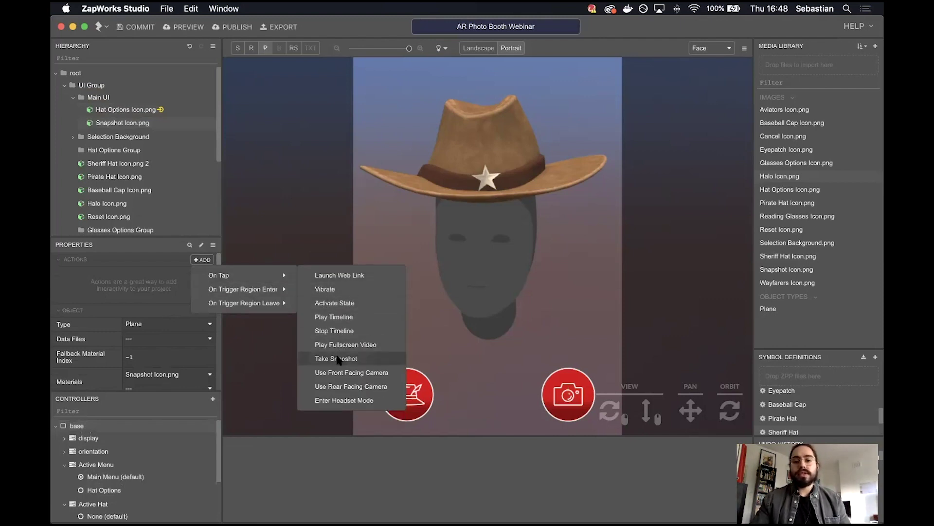
left_click(336, 358)
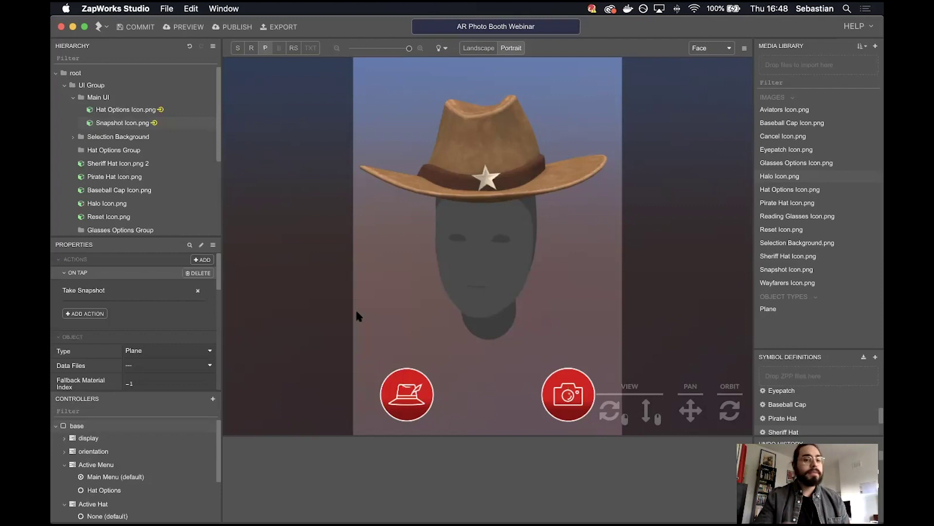
- Expand the Selection Background group, show Active Menu's Hat Options state in the scene, and return the controllers to base
left_click(73, 136)
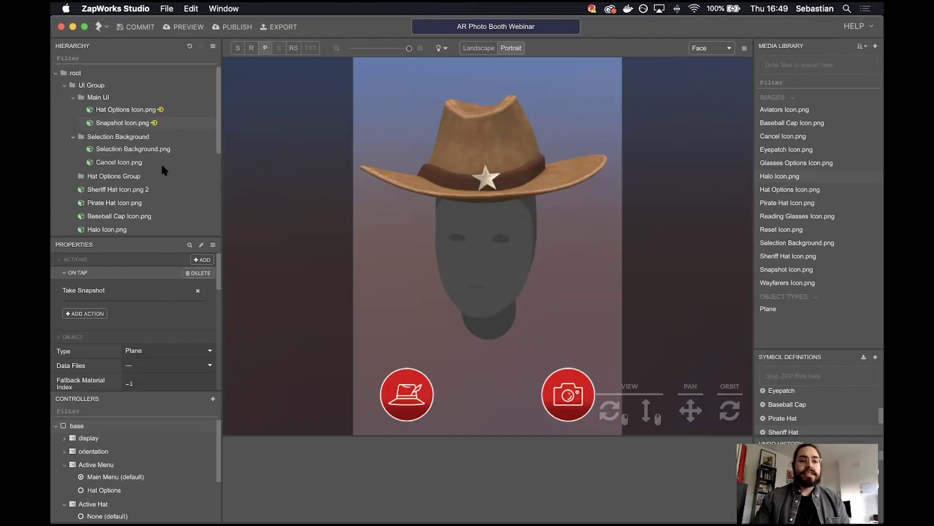
left_click(130, 165)
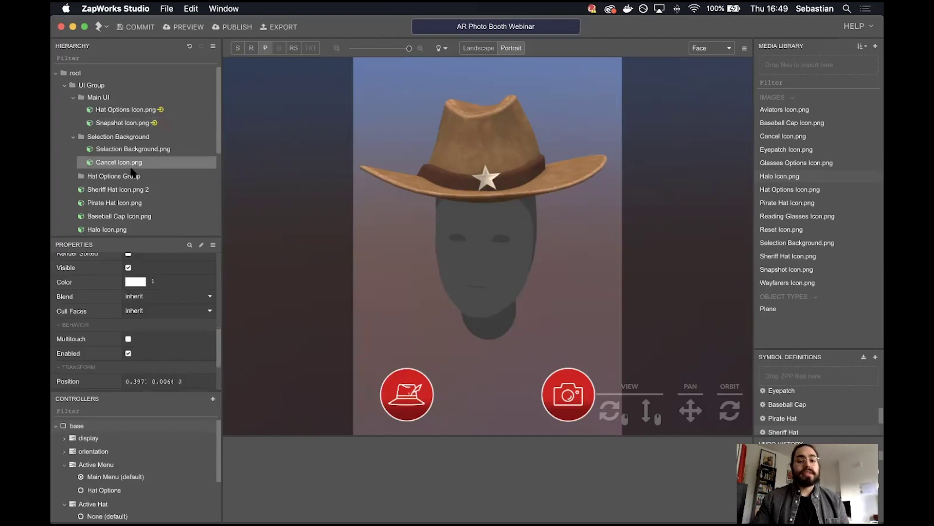
left_click(103, 489)
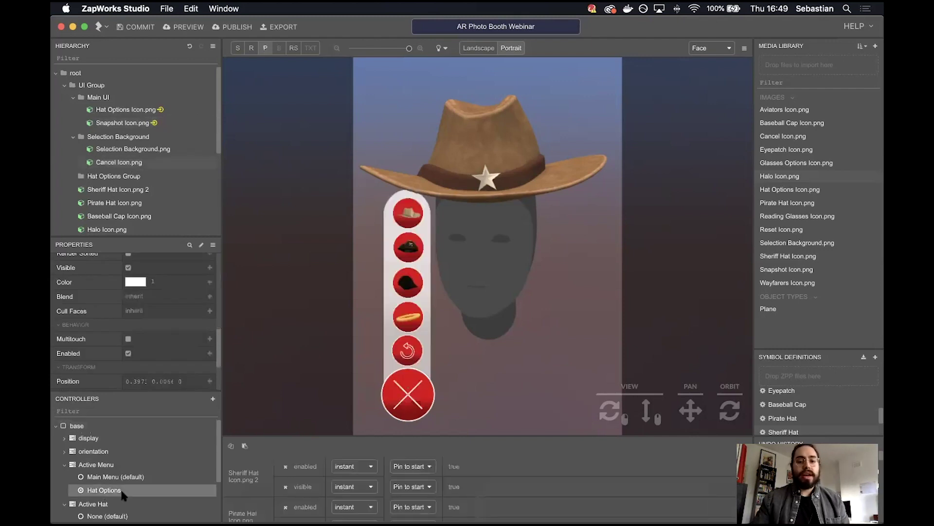
left_click(81, 427)
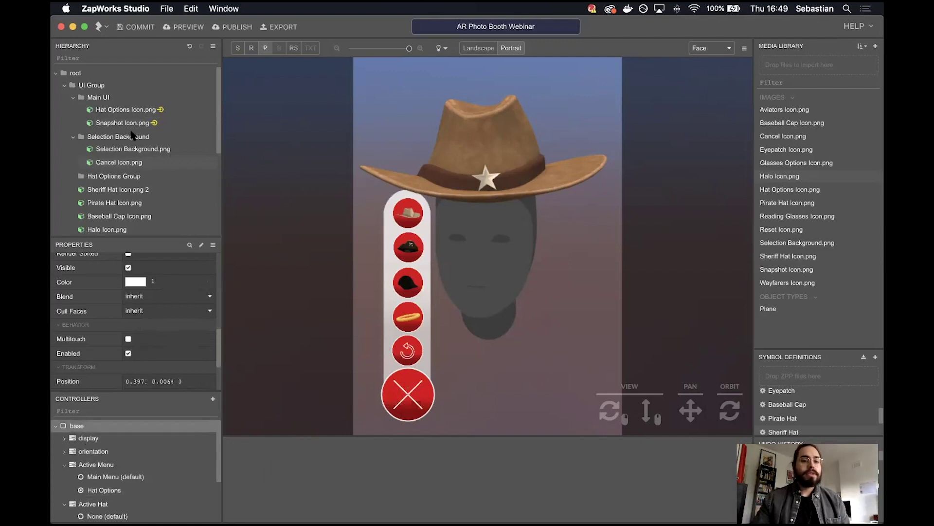
- Add an On Tap action to Cancel Icon.png that activates the Main Menu state of Active Menu
left_click(134, 163)
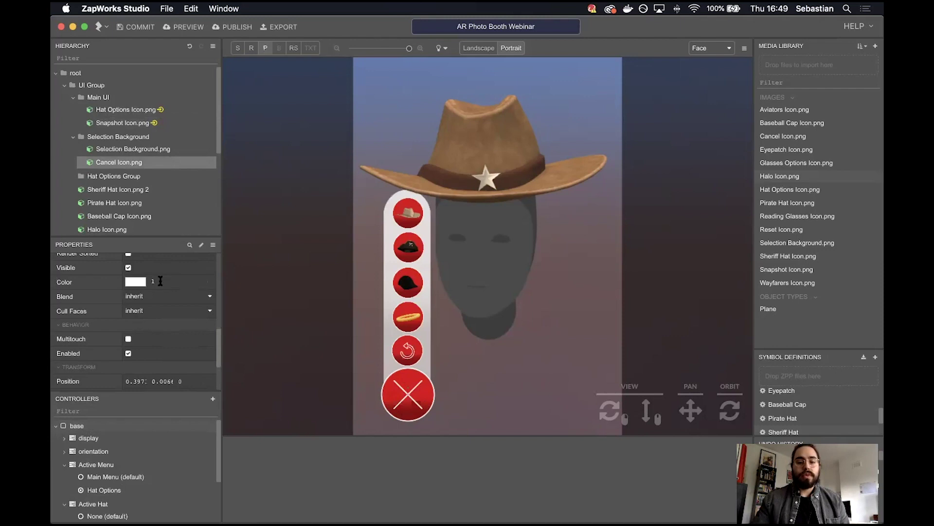
scroll(159, 273, "up", 5)
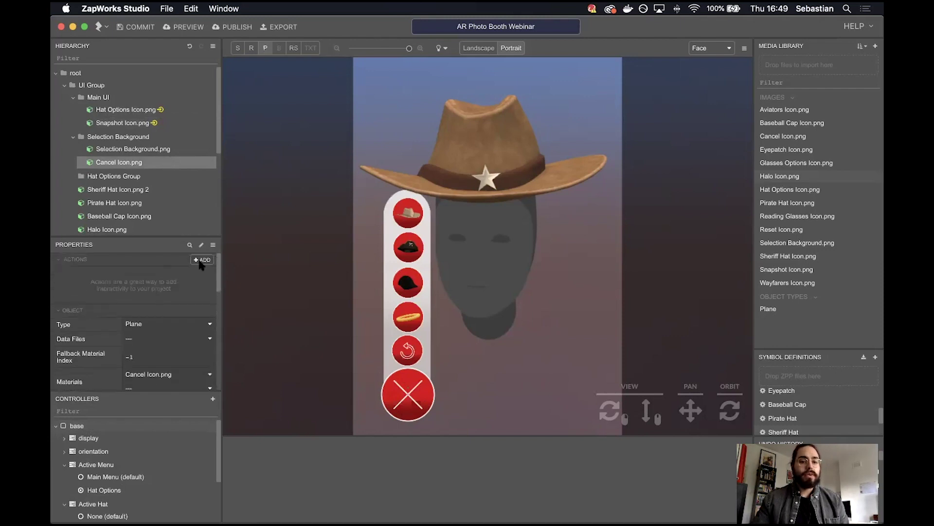
left_click(202, 262)
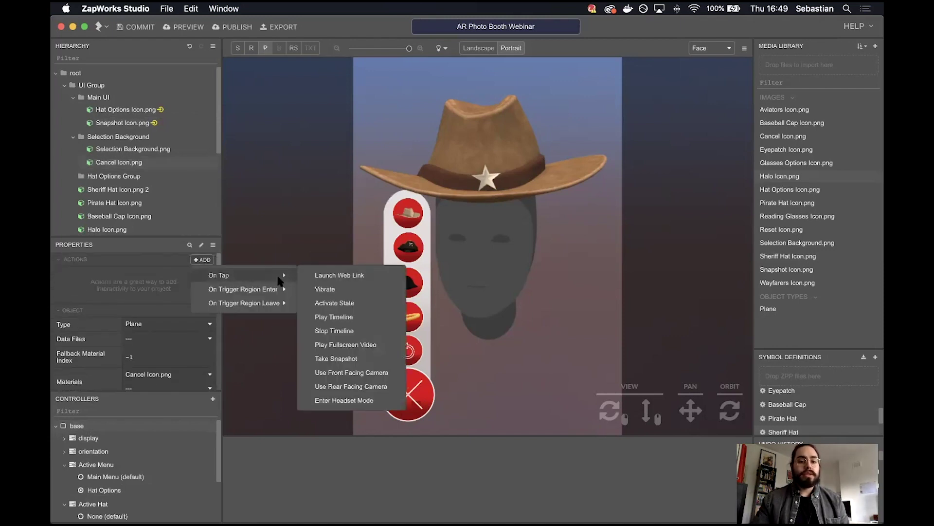
left_click(350, 302)
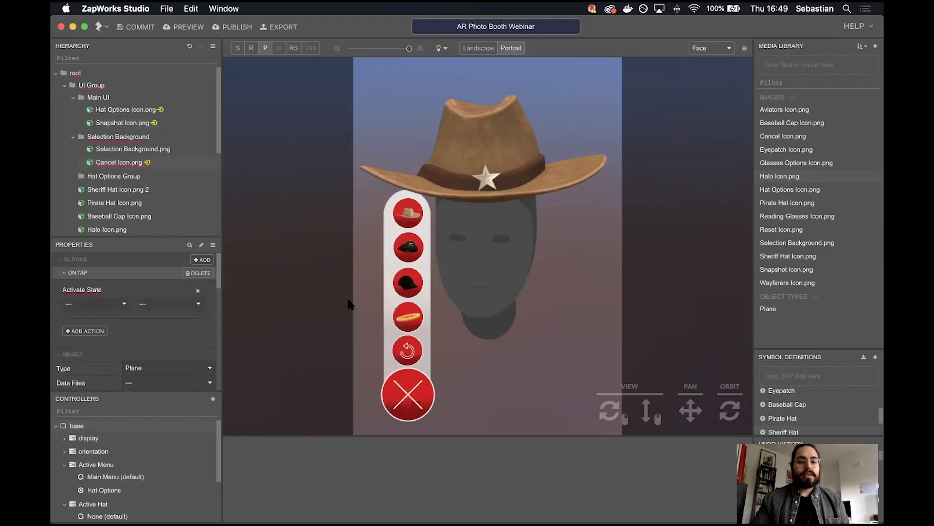
left_click(119, 304)
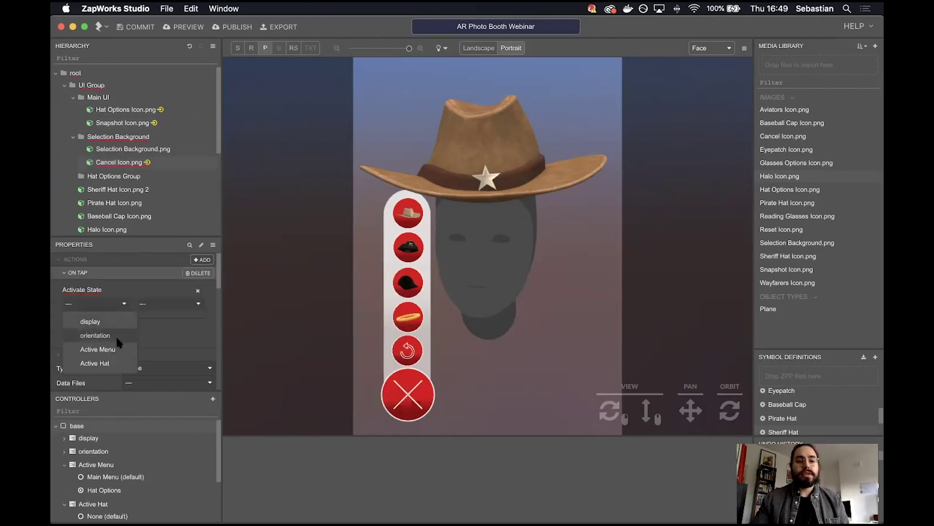
left_click(108, 349)
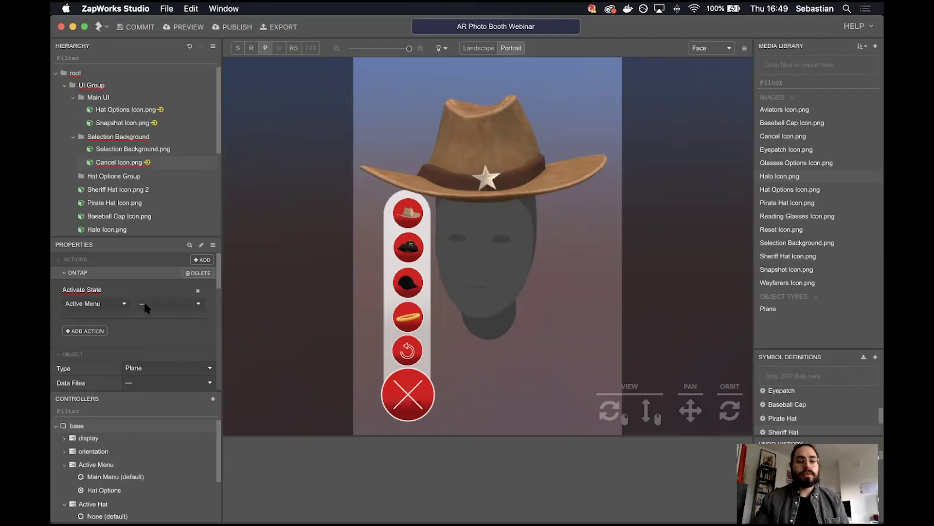
left_click(145, 303)
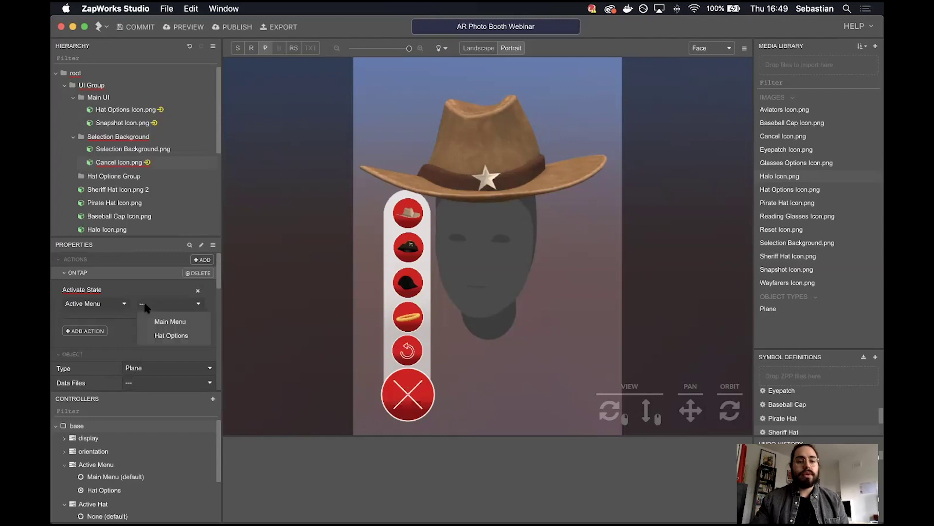
left_click(163, 323)
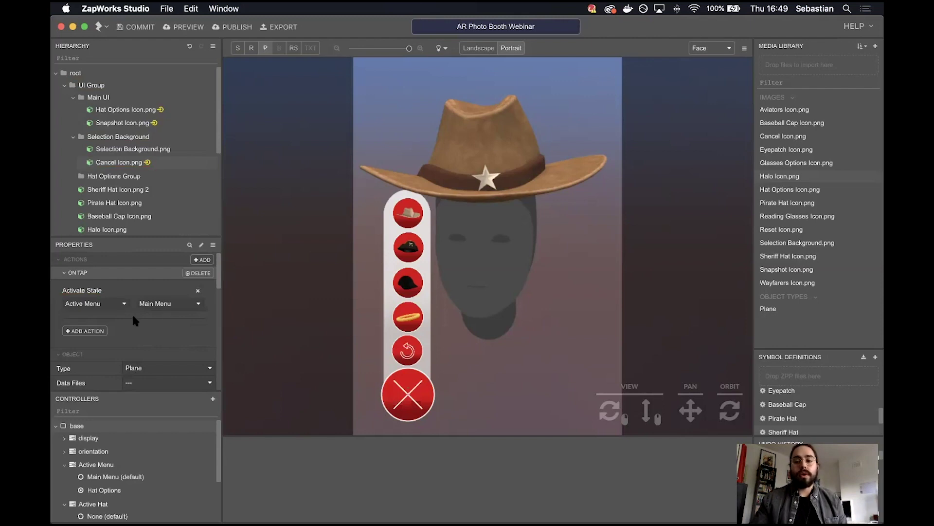
- Add an On Tap action to Sheriff Hat Icon.png 2 that activates the Sheriff state of Active Hat
left_click(103, 177)
scroll(107, 178, "down", 2)
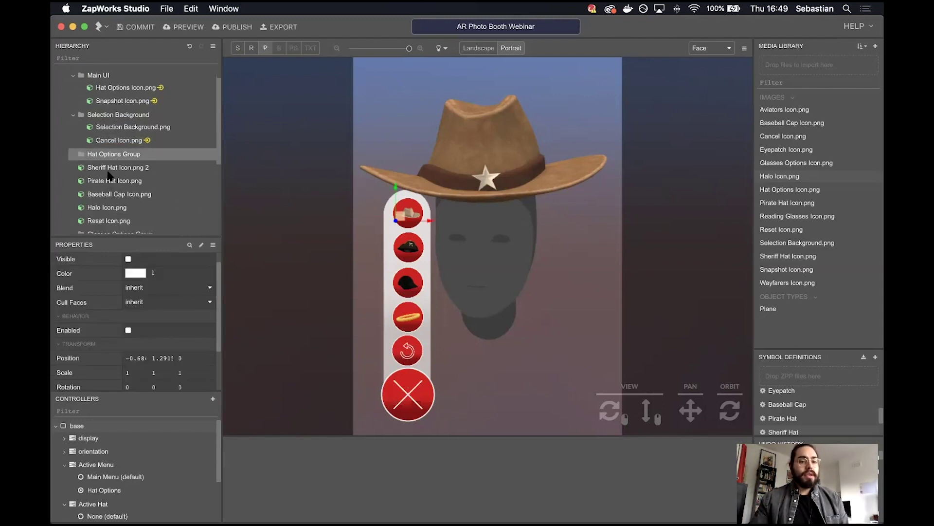
scroll(108, 175, "down", 1)
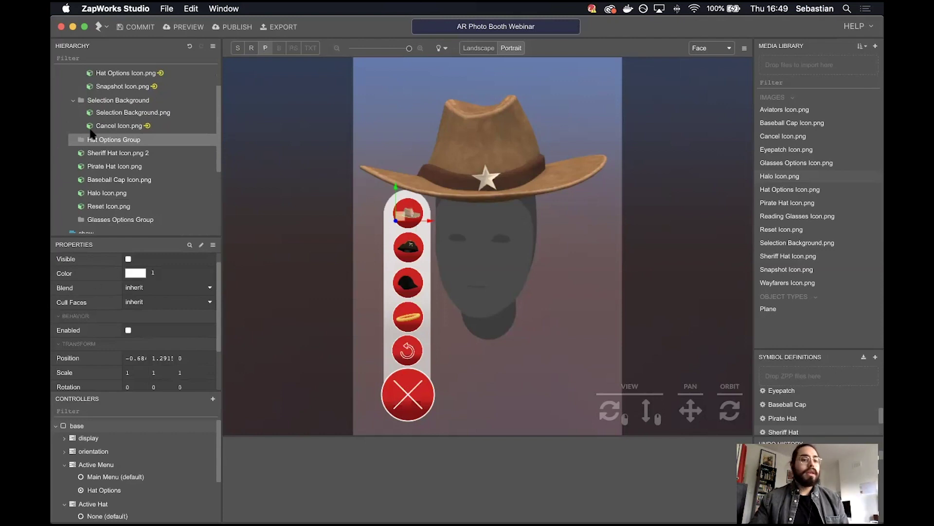
left_click(103, 155)
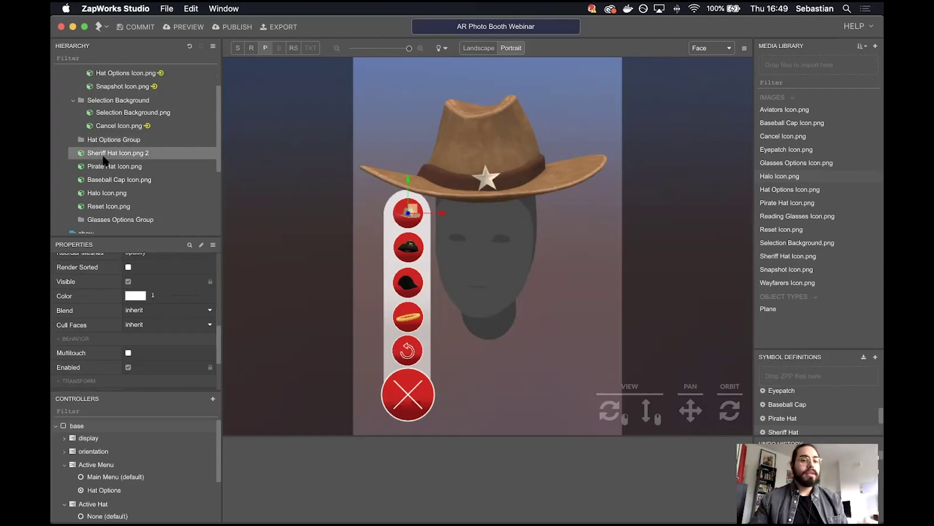
scroll(113, 268, "up", 5)
scroll(115, 264, "up", 3)
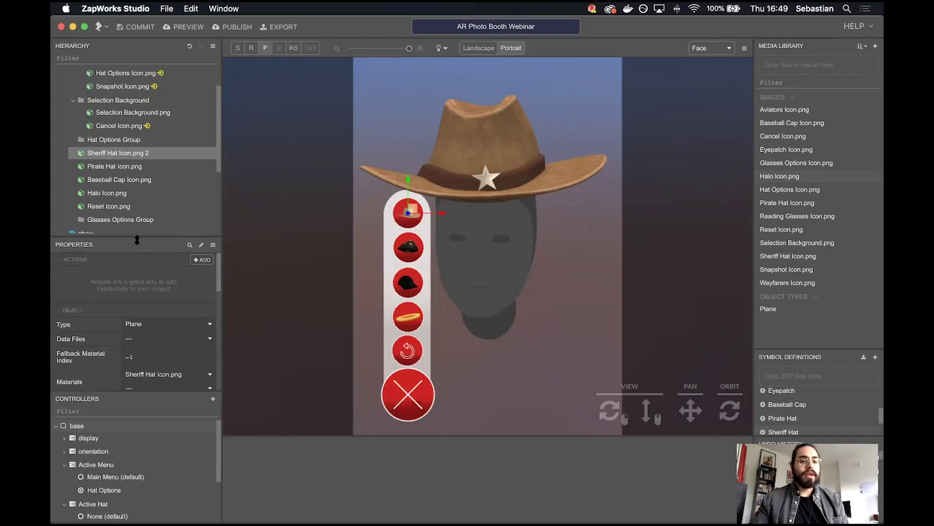
left_click(195, 261)
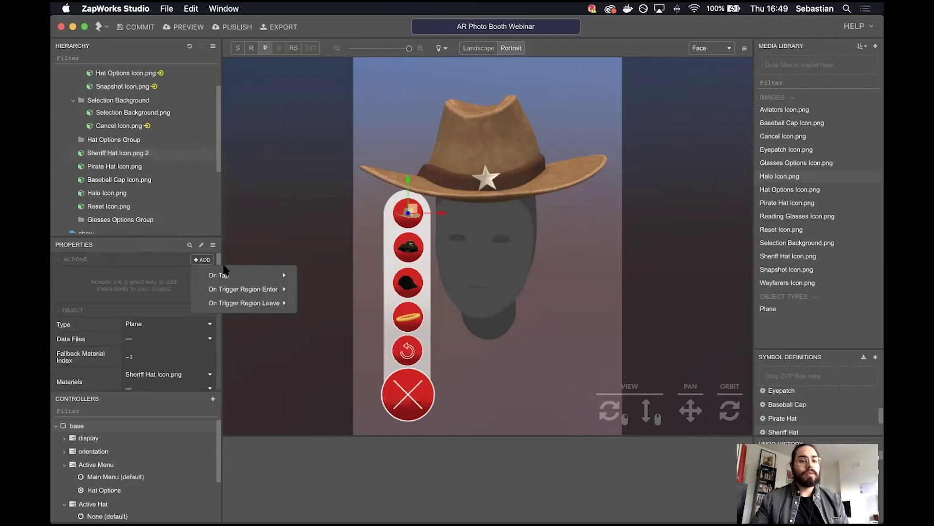
mouse_move(281, 272)
left_click(317, 302)
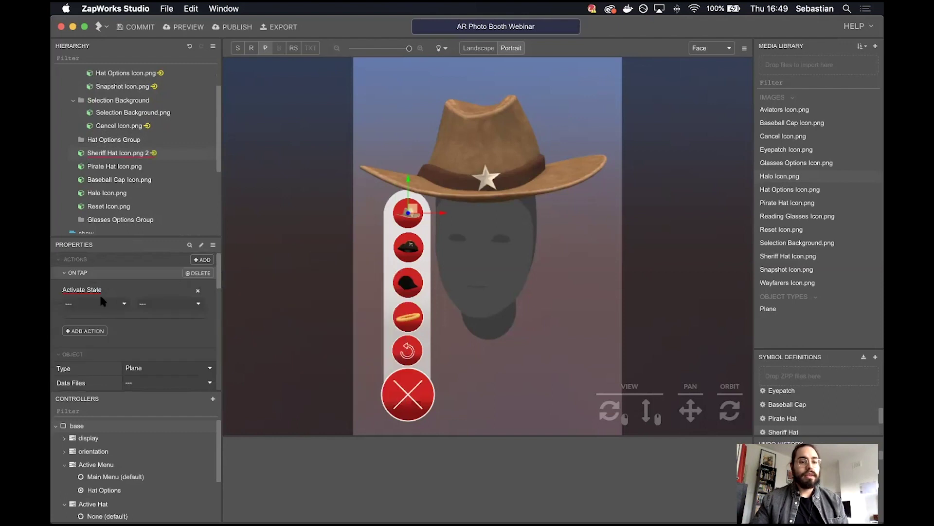
left_click(97, 303)
left_click(101, 362)
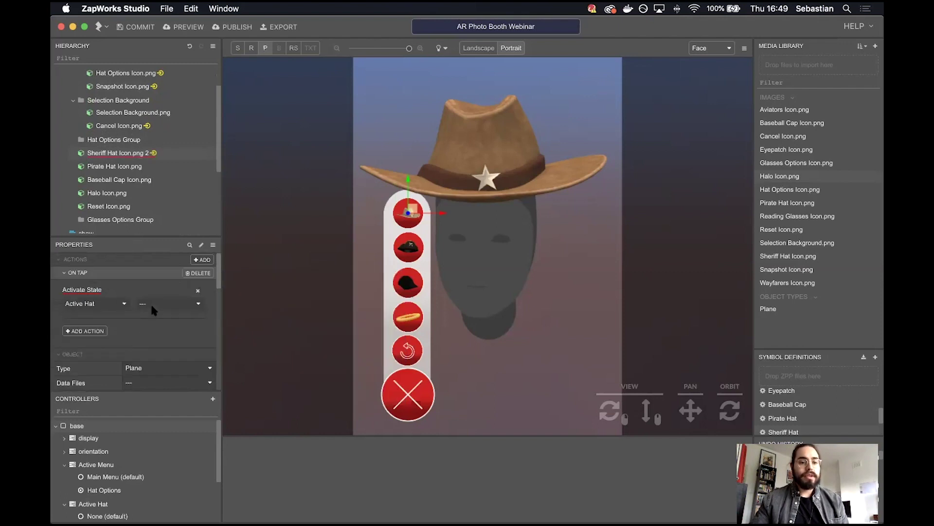
left_click(150, 304)
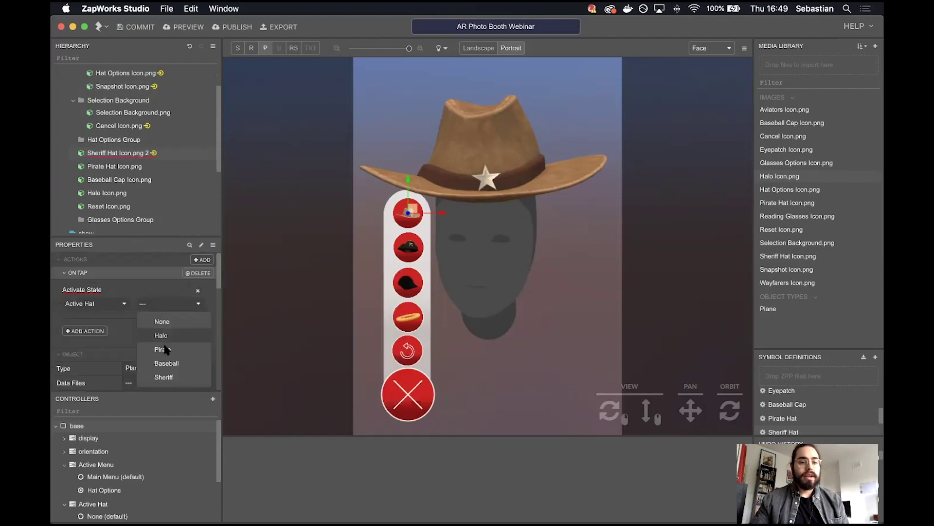
left_click(164, 377)
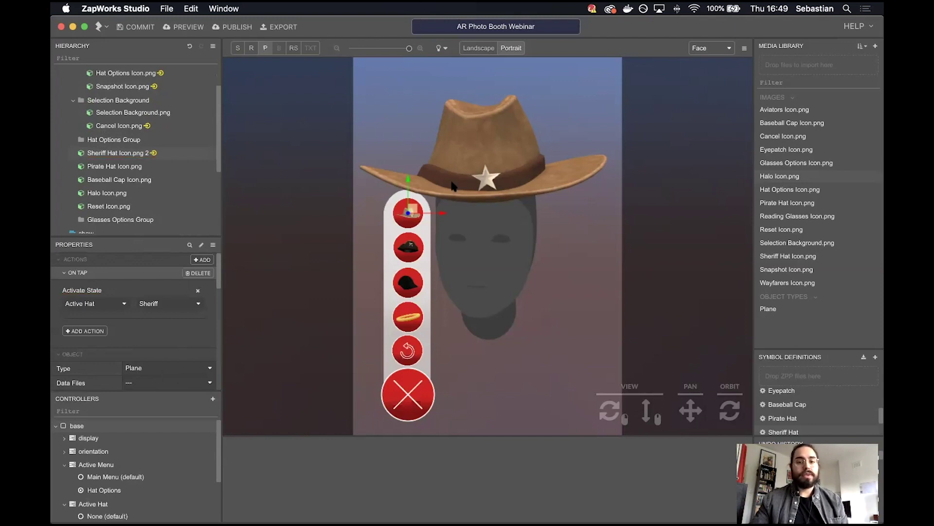
- Add an On Tap action to Pirate Hat Icon.png that activates the Pirate state of Active Hat
left_click(130, 167)
scroll(194, 266, "up", 1)
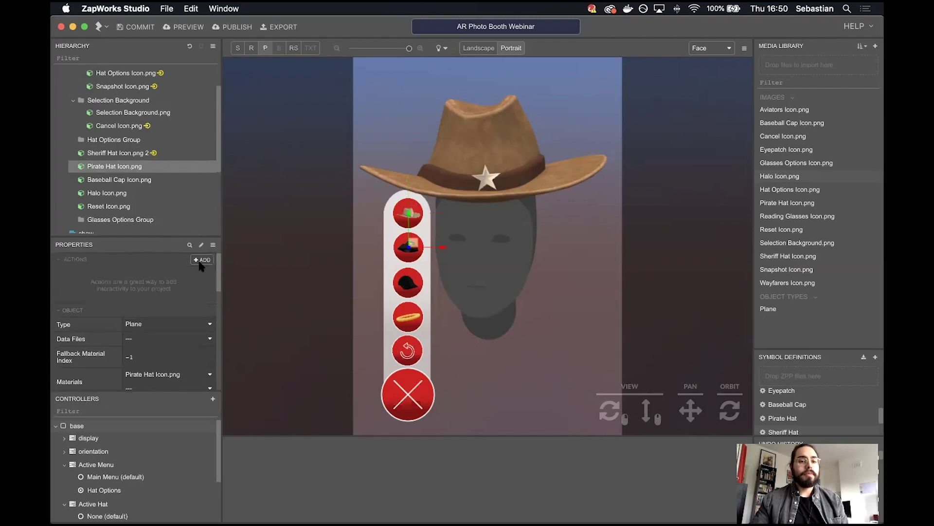
left_click(202, 260)
mouse_move(228, 275)
left_click(334, 303)
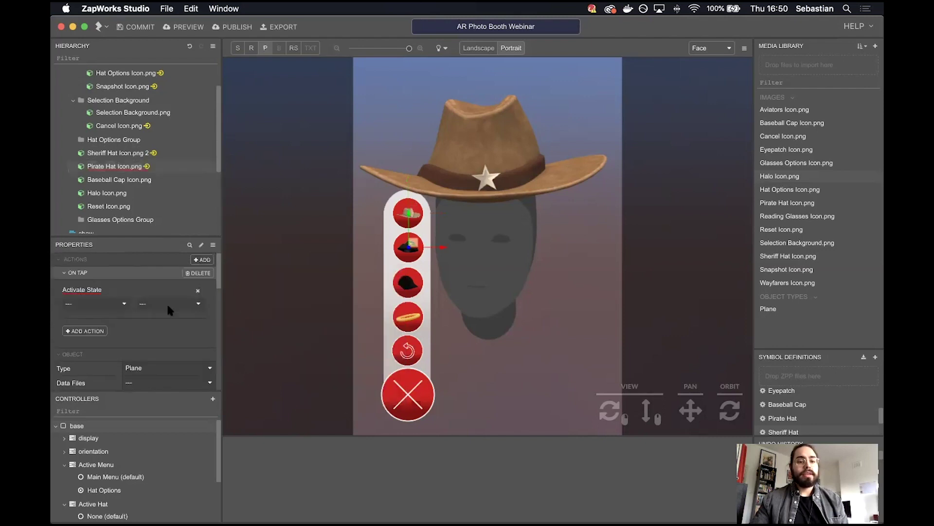
left_click(121, 305)
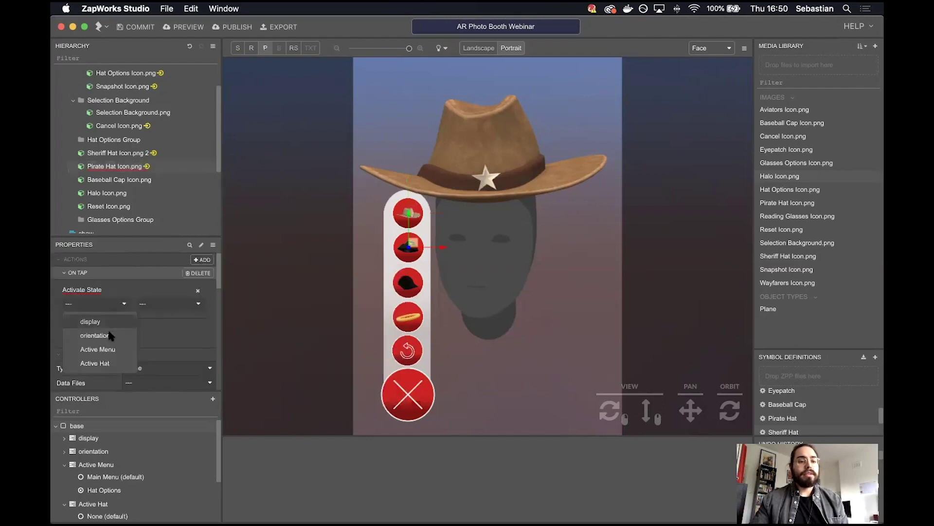
left_click(105, 363)
left_click(182, 305)
left_click(173, 358)
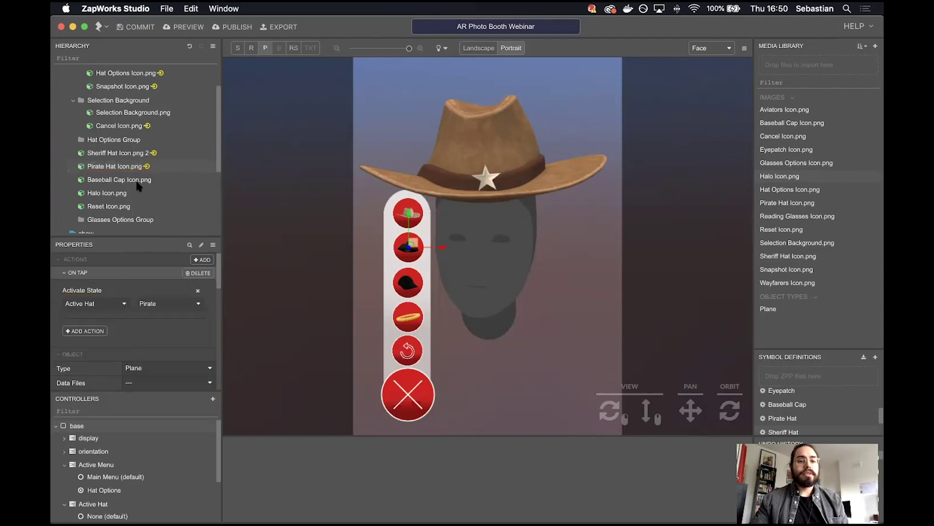
- Add an On Tap action to Baseball Cap Icon.png that activates the Baseball state of Active Hat
left_click(138, 183)
scroll(183, 270, "up", 5)
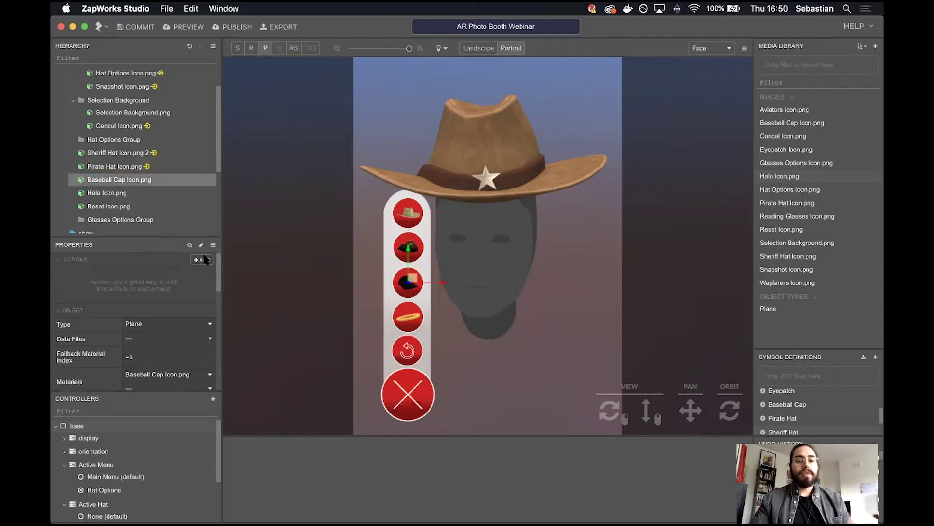
left_click(203, 260)
mouse_move(229, 276)
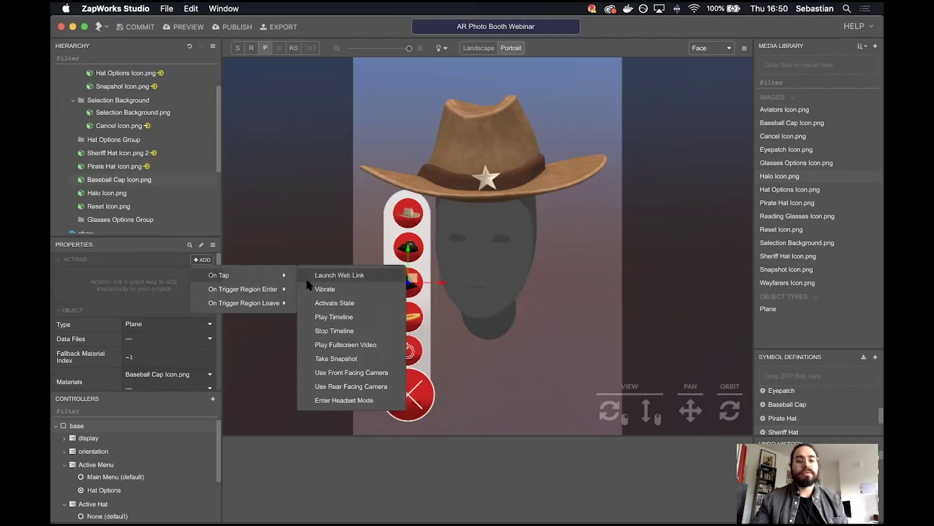
left_click(322, 303)
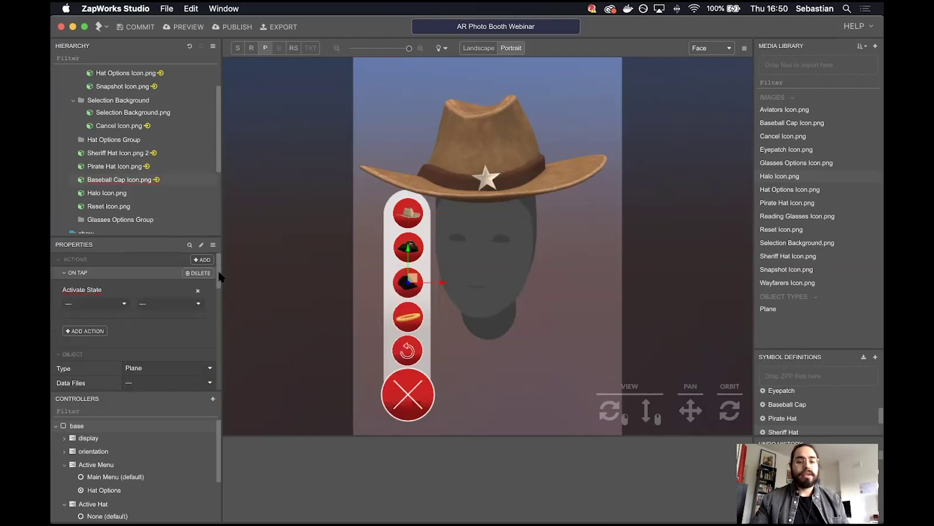
left_click(99, 300)
left_click(99, 361)
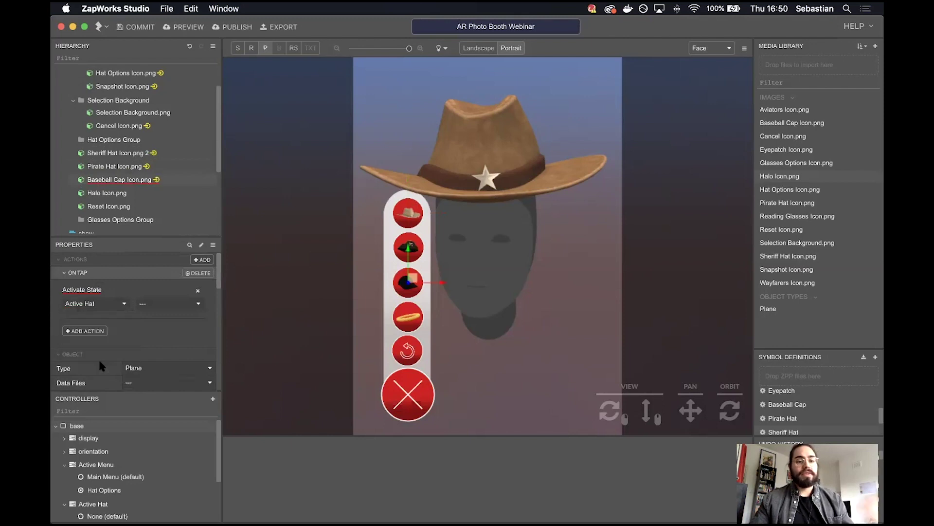
left_click(160, 303)
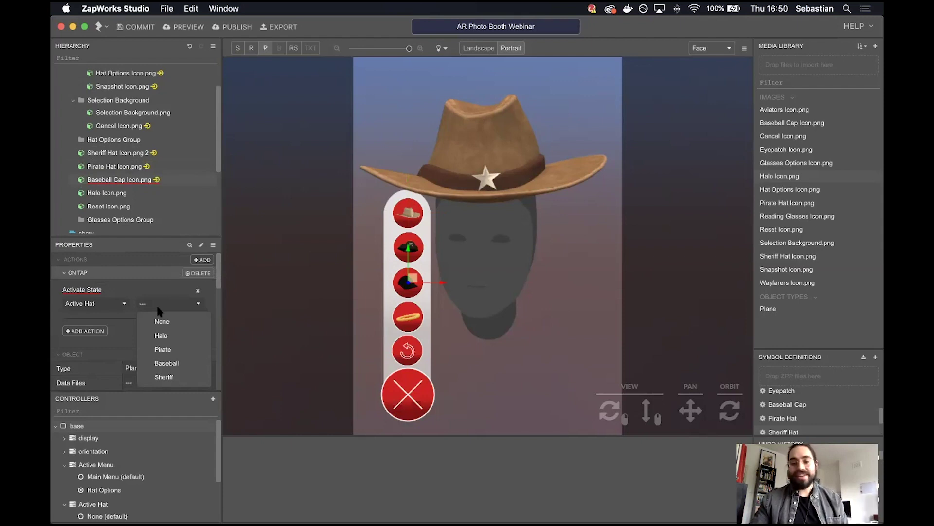
left_click(173, 361)
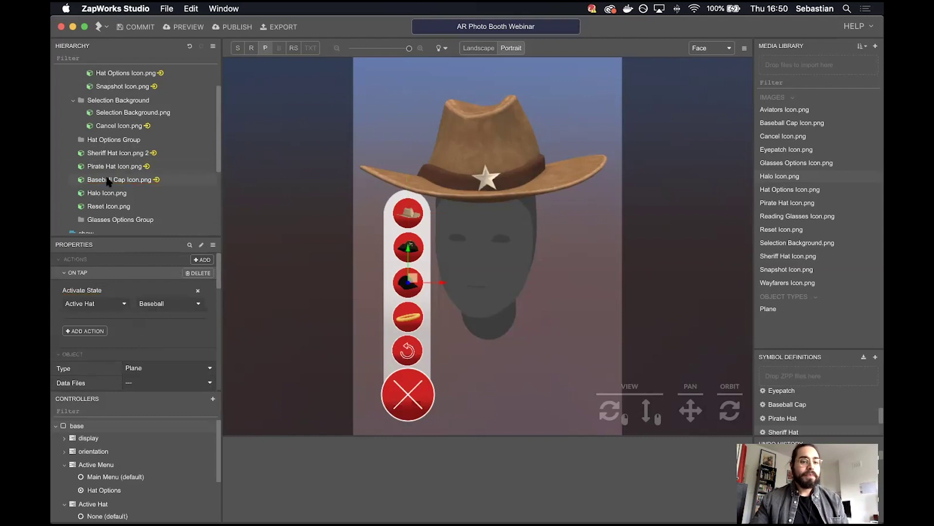
- Add an On Tap action to Halo Icon.png that activates the Halo state of Active Hat
left_click(117, 193)
scroll(129, 282, "up", 5)
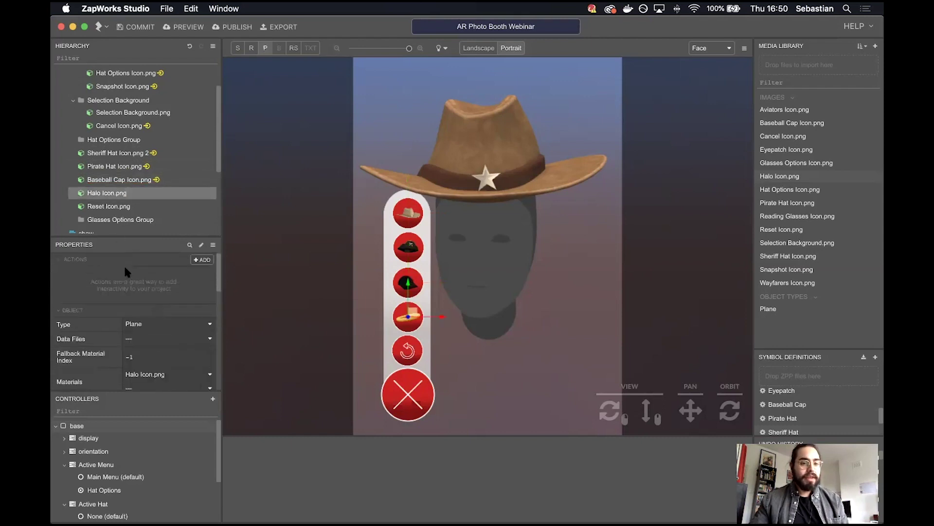
left_click(202, 261)
mouse_move(224, 275)
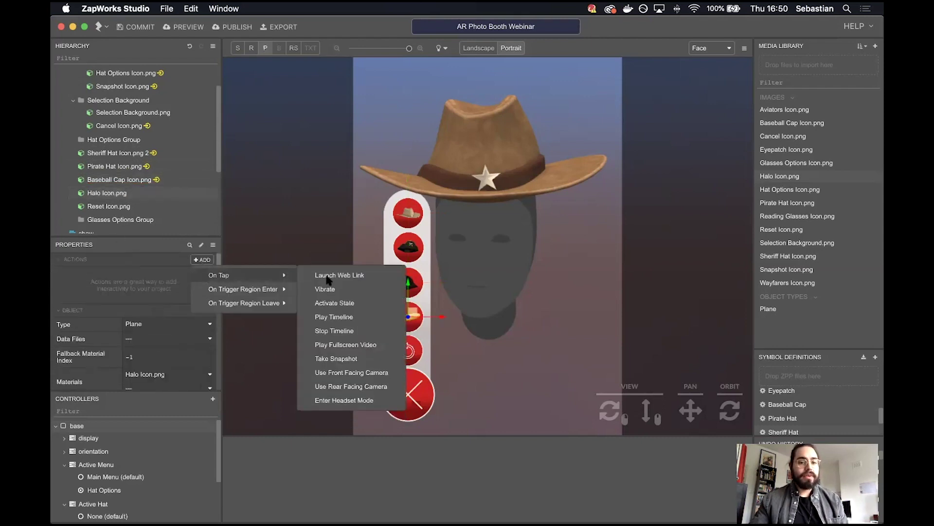
left_click(339, 303)
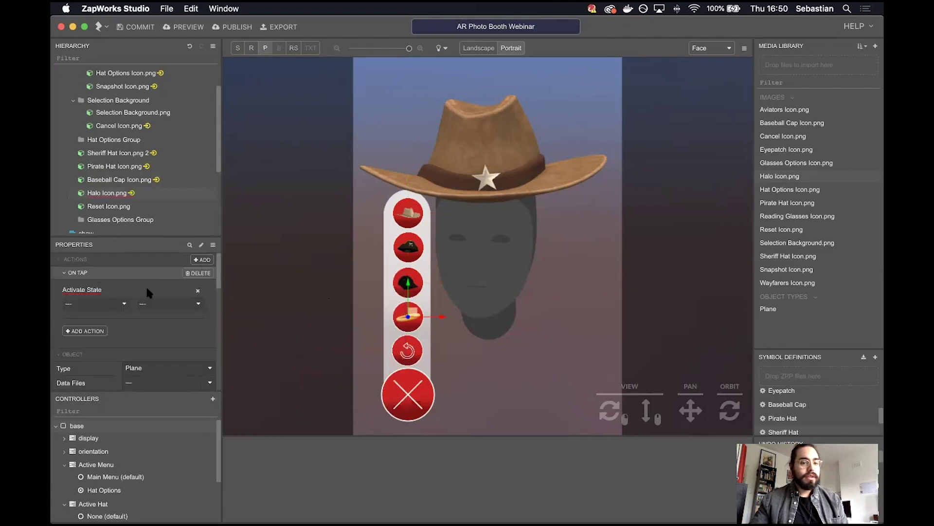
left_click(103, 304)
left_click(97, 363)
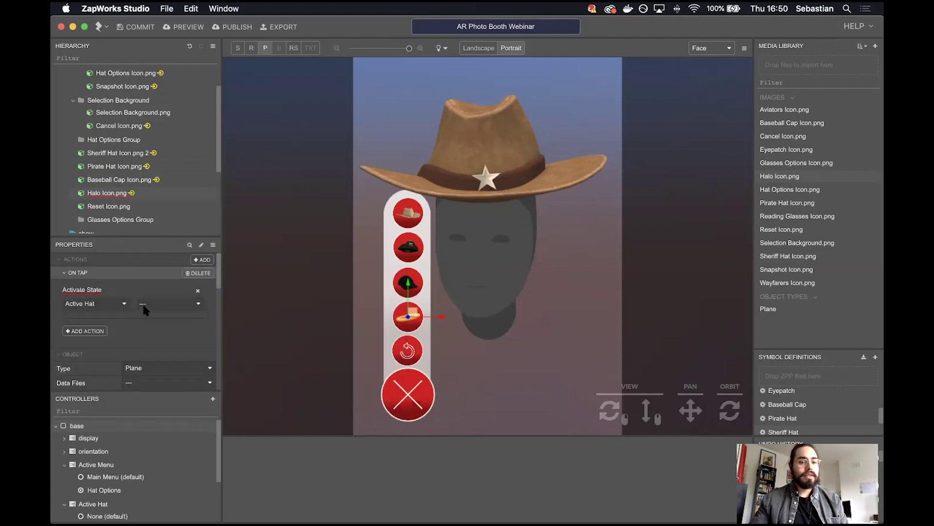
left_click(142, 302)
left_click(168, 335)
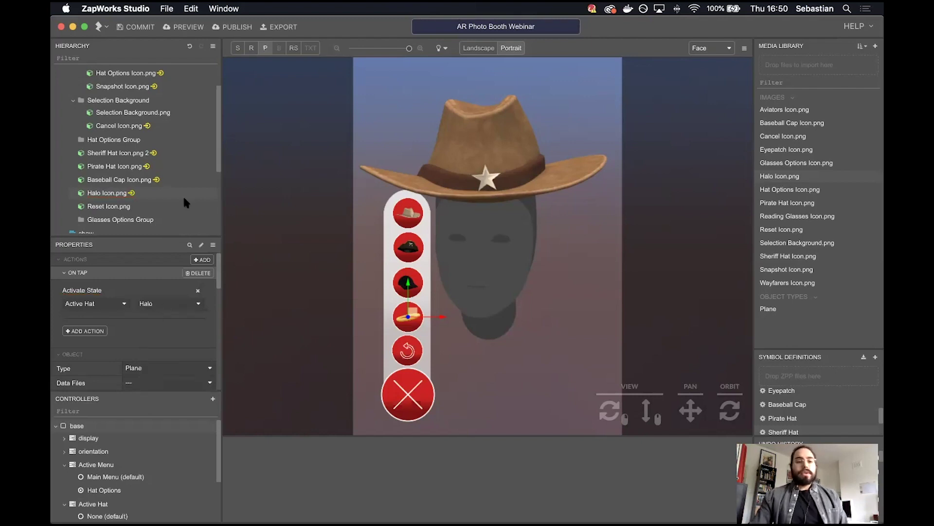
- Add an On Tap action to Reset Icon.png that activates the None state of Active Hat
left_click(128, 209)
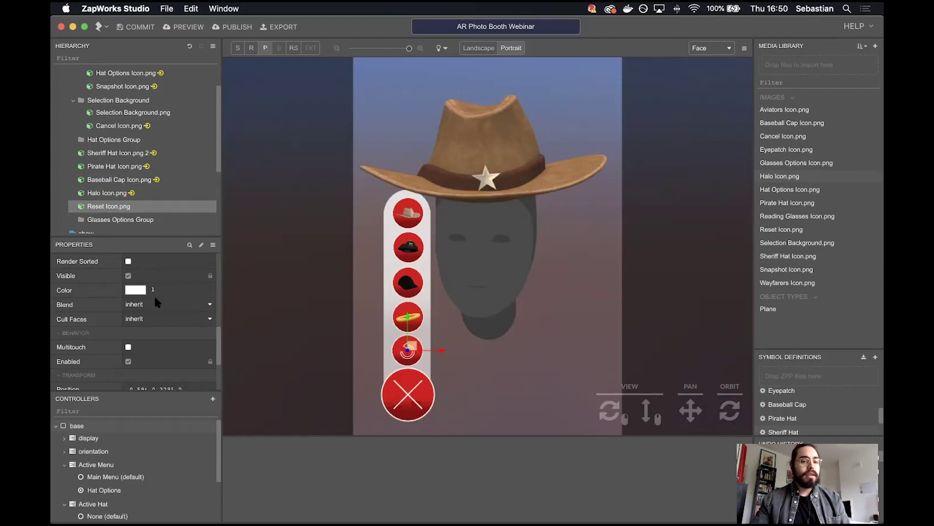
scroll(154, 294, "up", 8)
left_click(203, 260)
mouse_move(221, 275)
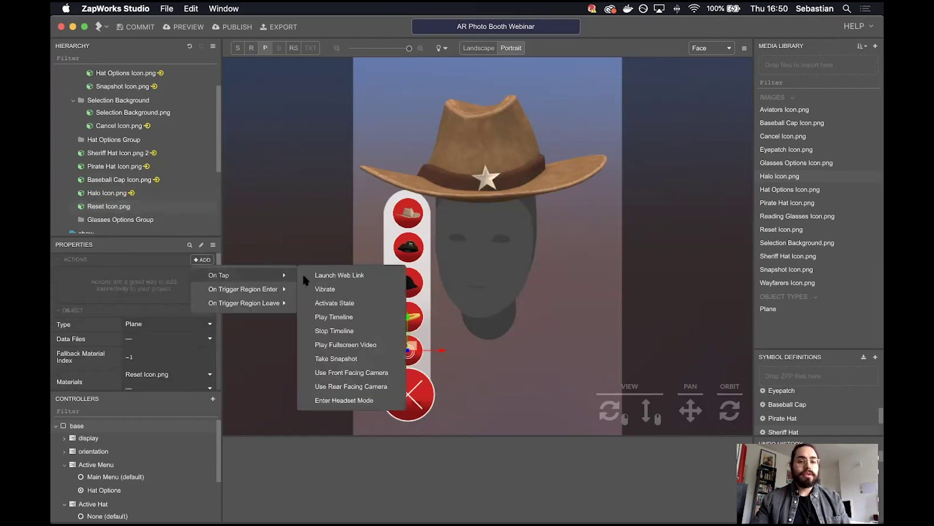
left_click(323, 303)
left_click(100, 306)
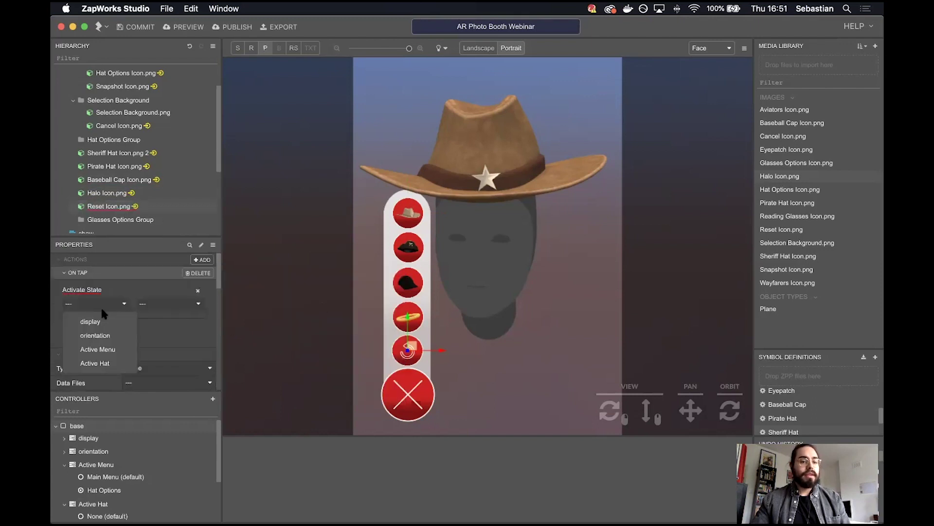
left_click(91, 356)
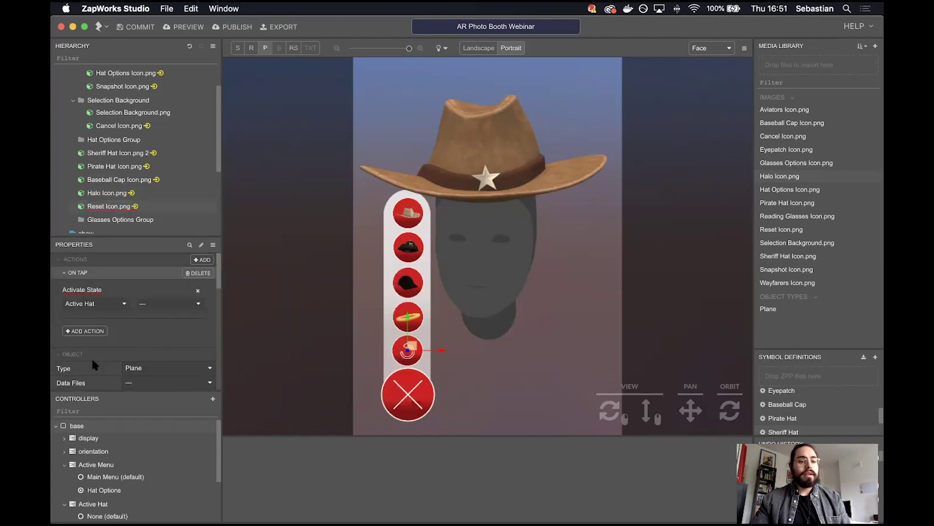
left_click(154, 303)
left_click(168, 321)
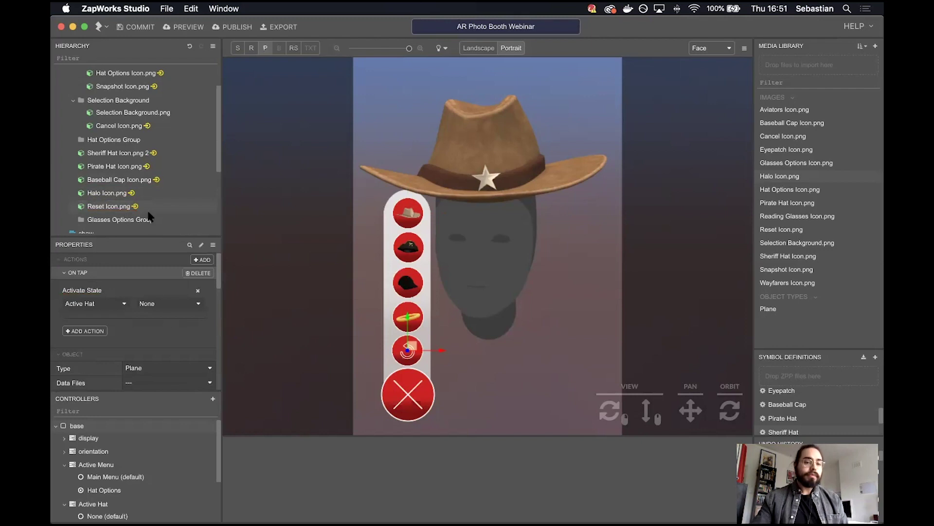
- Preview Active Hat's Pirate and Halo states and switch Active Menu between Main Menu and Hat Options in the scene
scroll(151, 217, "up", 3)
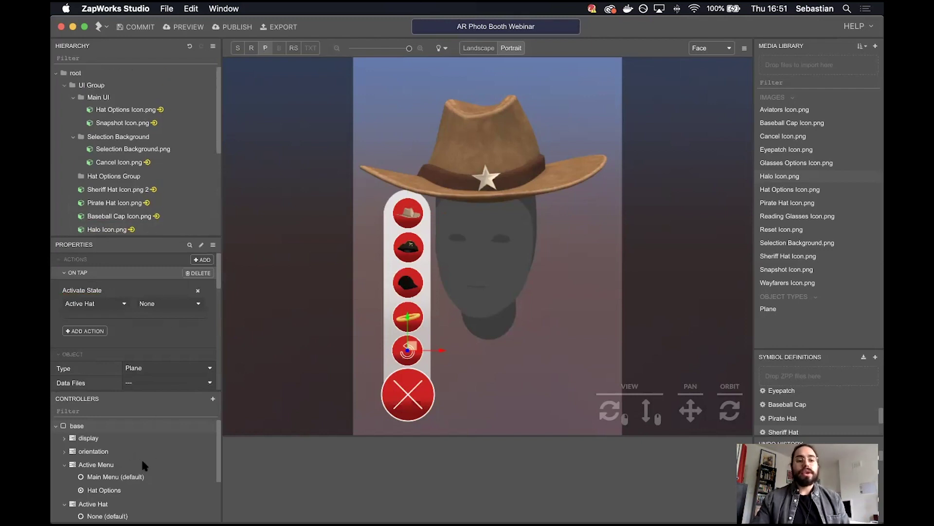
scroll(148, 499, "down", 2)
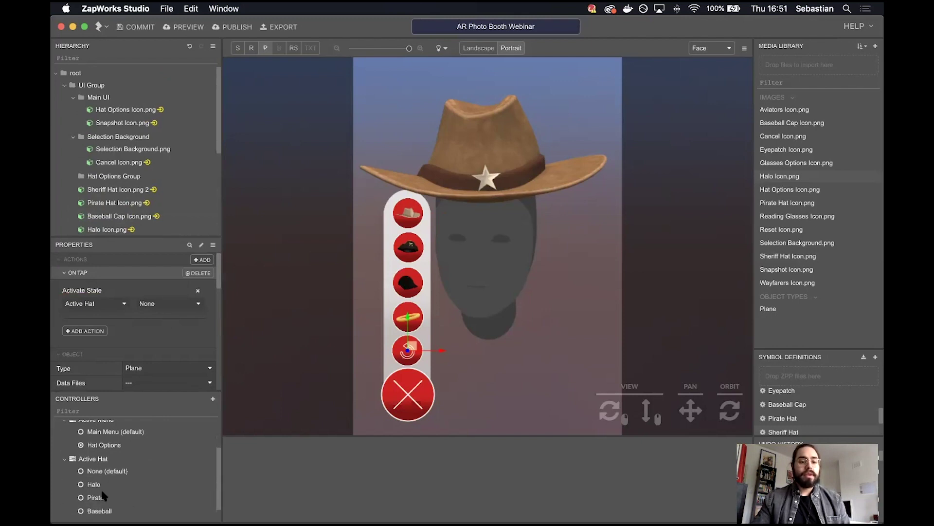
left_click(97, 496)
left_click(95, 484)
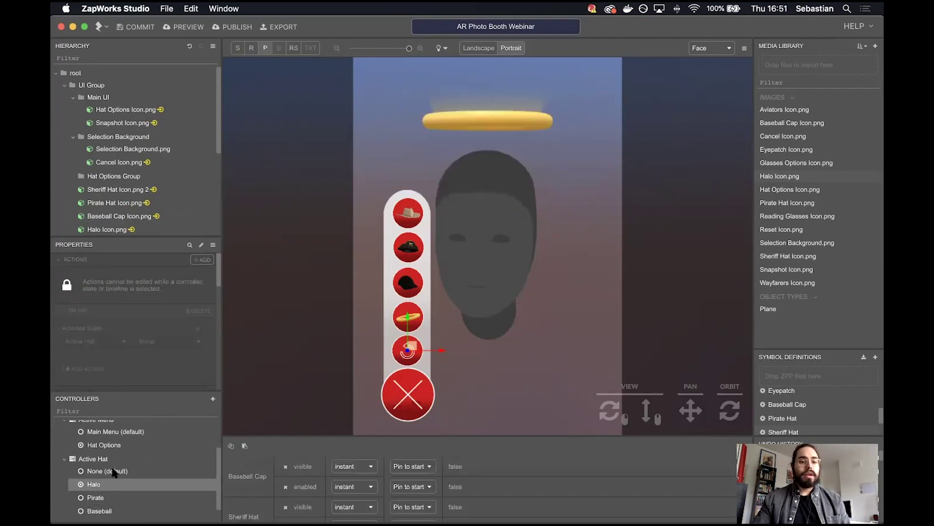
scroll(112, 448, "up", 1)
left_click(112, 446)
left_click(110, 459)
left_click(112, 446)
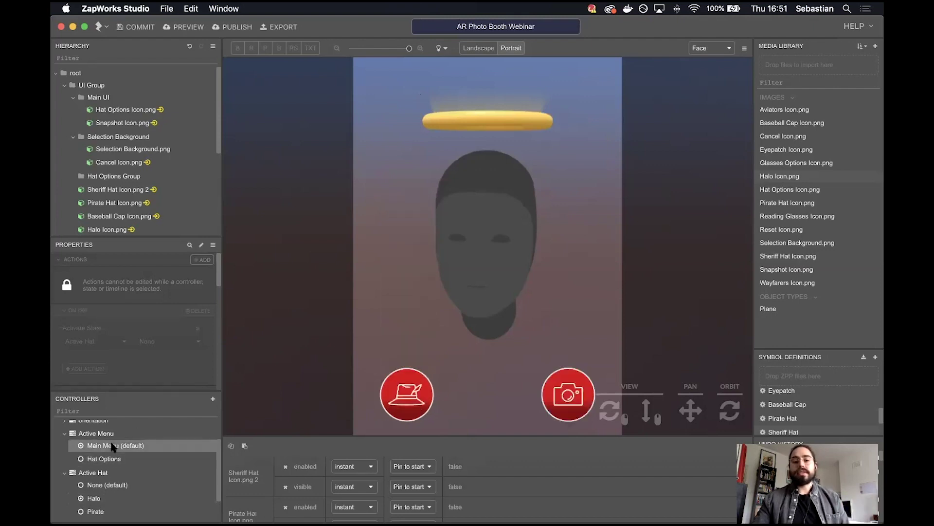
left_click(105, 459)
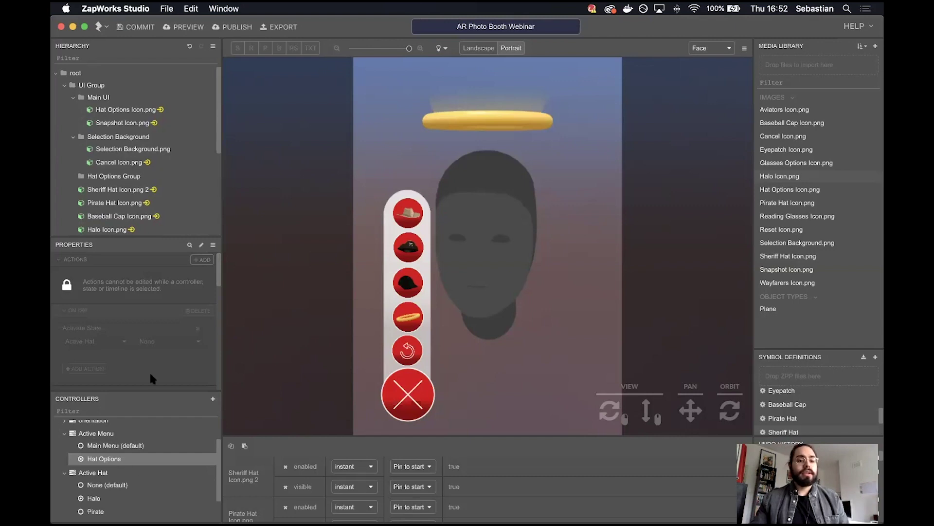
- Return the controllers to base and add an On Show action to root that uses the front facing camera
scroll(99, 428, "up", 2)
left_click(97, 422)
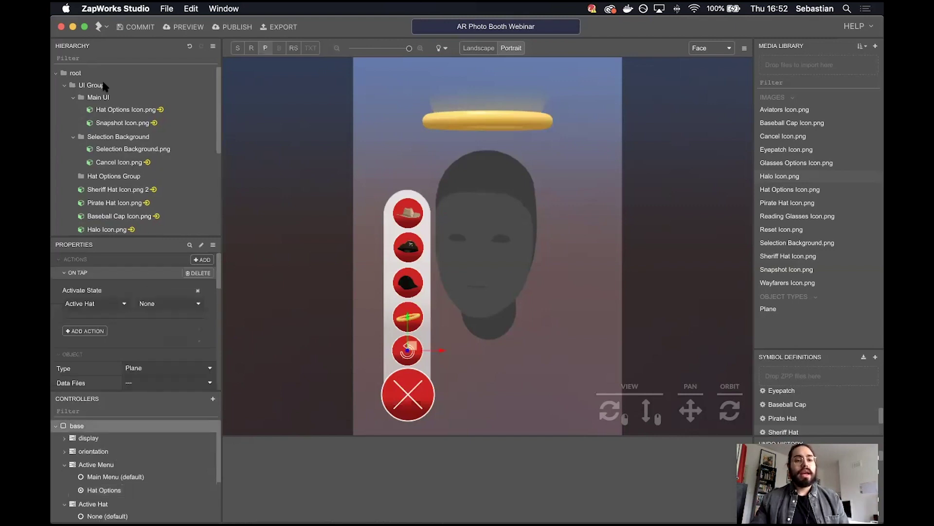
left_click(103, 72)
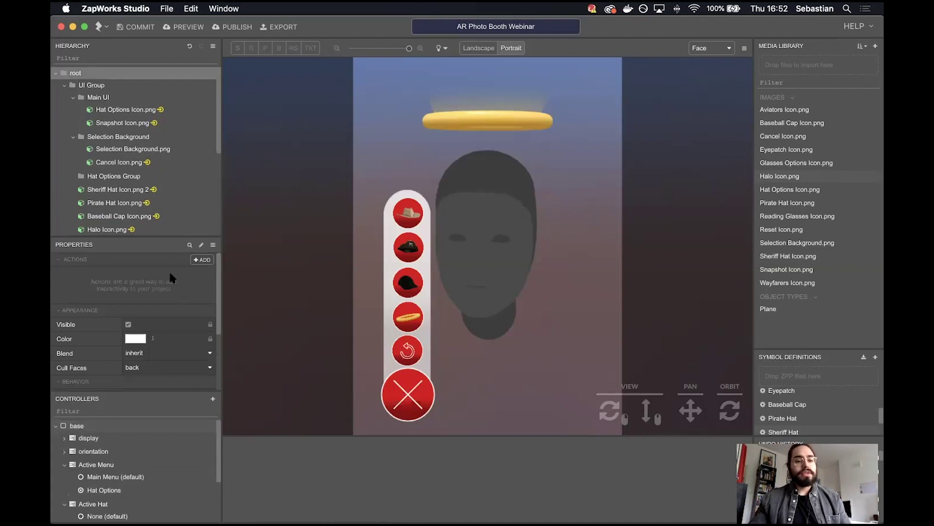
left_click(202, 259)
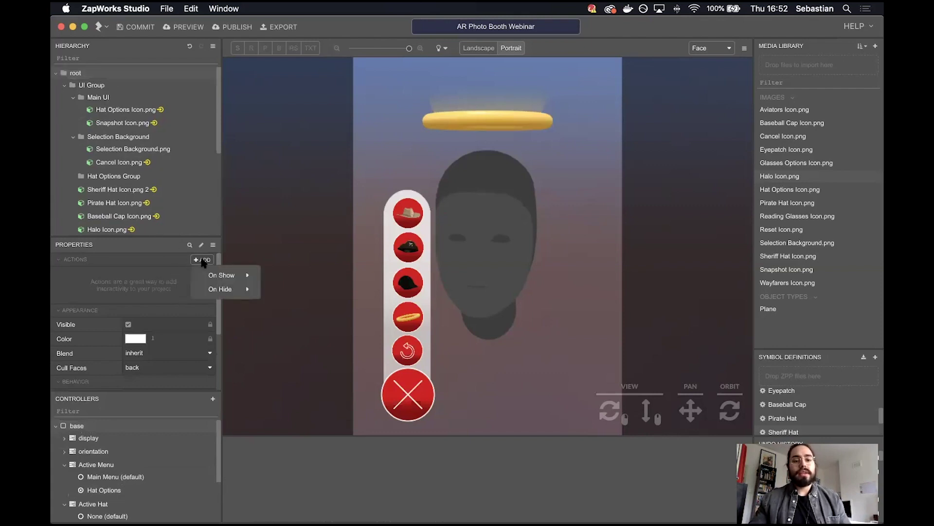
mouse_move(233, 276)
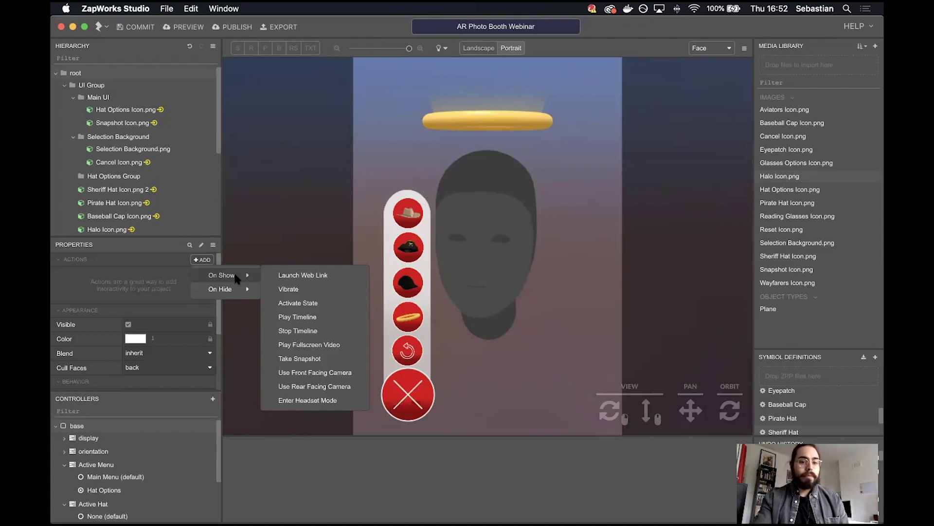
left_click(317, 373)
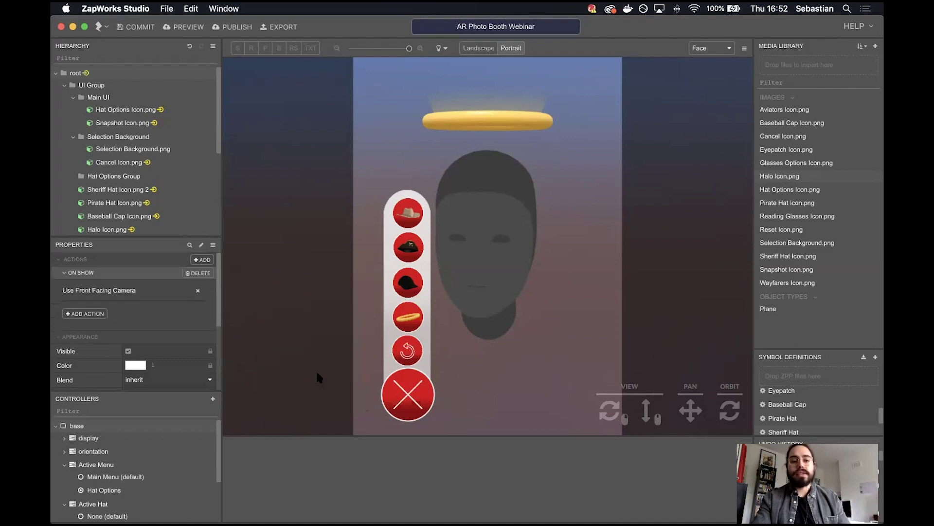
- Try Aviators Icon.png as the material of the Cancel Icon.png plane, and restore its Cancel Icon.png material
left_click(98, 87)
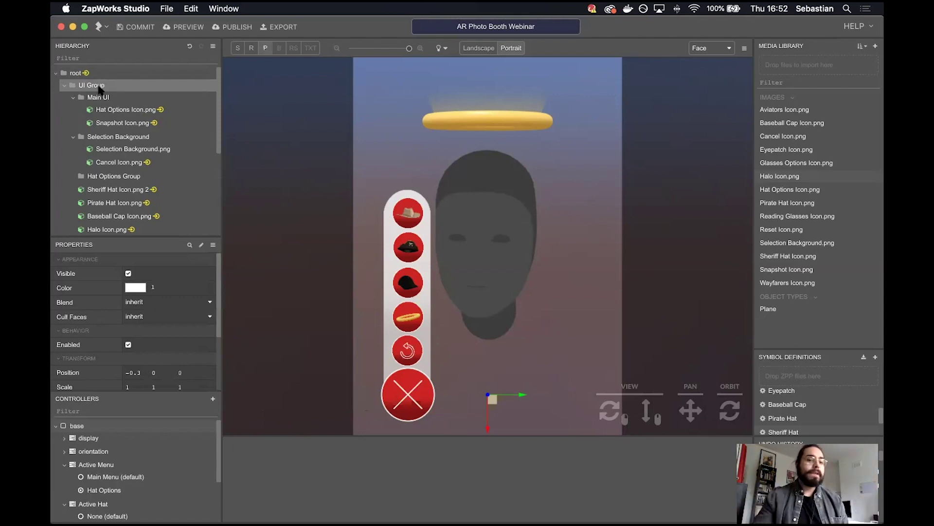
left_click(113, 164)
scroll(136, 187, "down", 3)
scroll(131, 175, "down", 3)
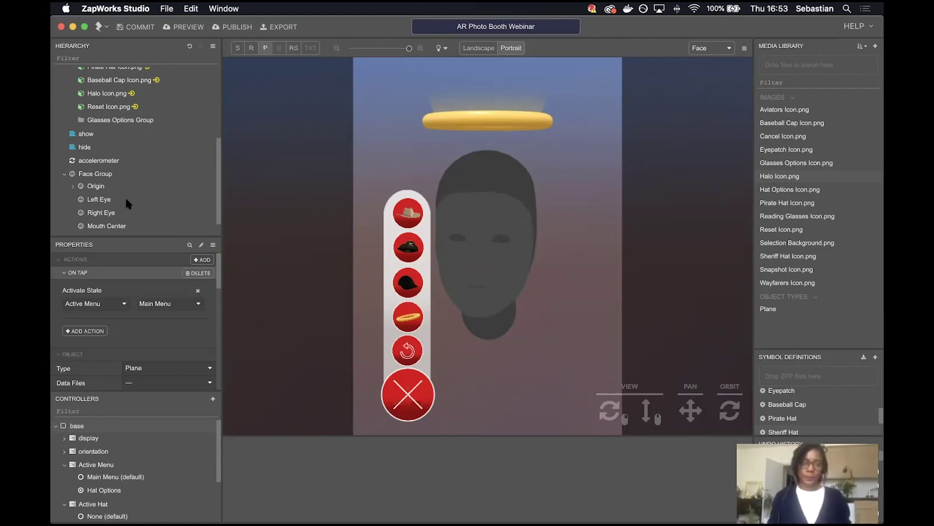
scroll(125, 197, "up", 5)
scroll(121, 183, "up", 1)
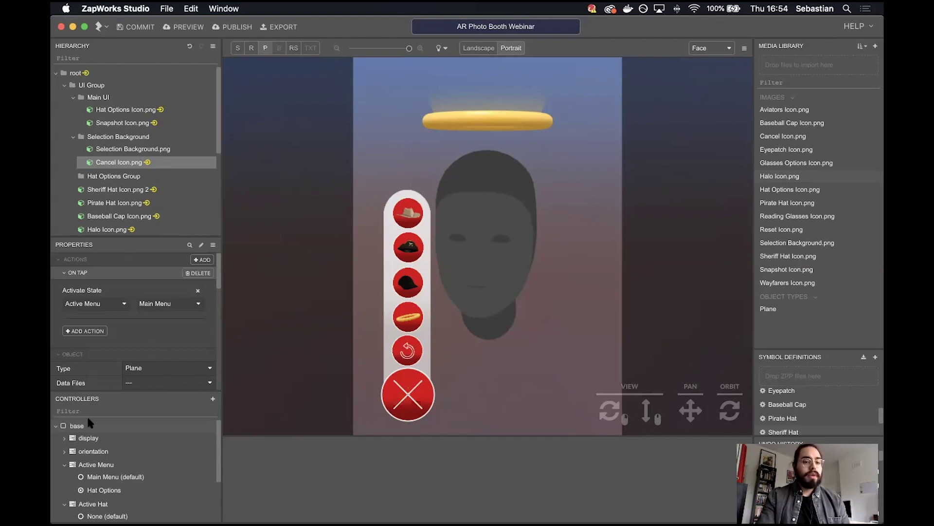
scroll(158, 302, "down", 4)
scroll(159, 302, "up", 2)
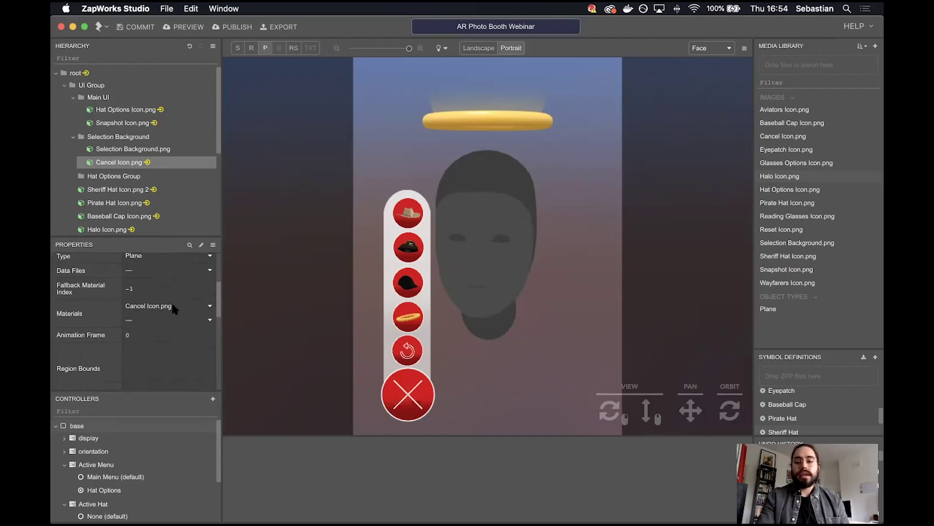
left_click(210, 307)
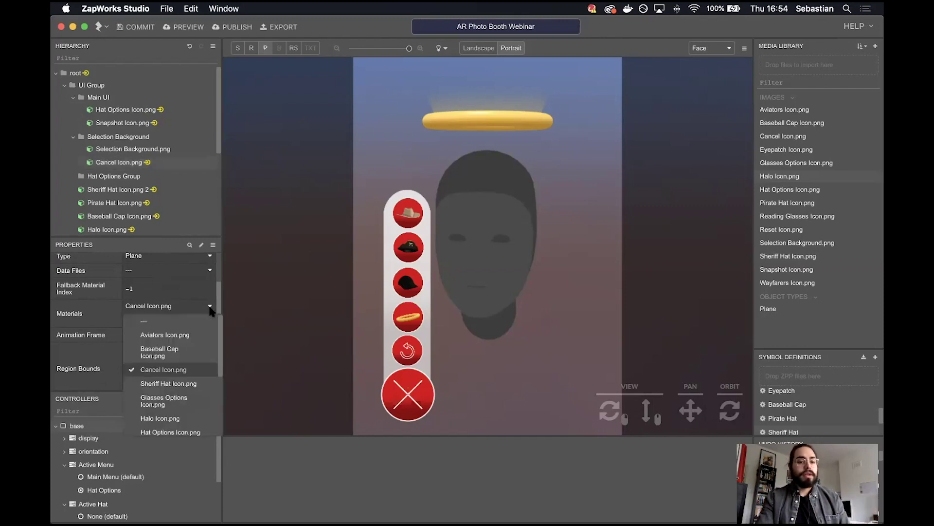
left_click(177, 338)
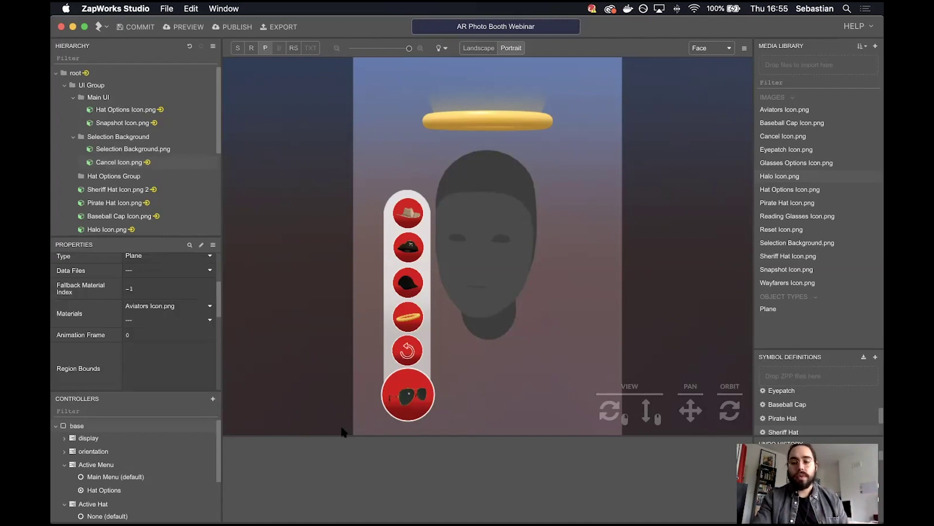
left_click(168, 305)
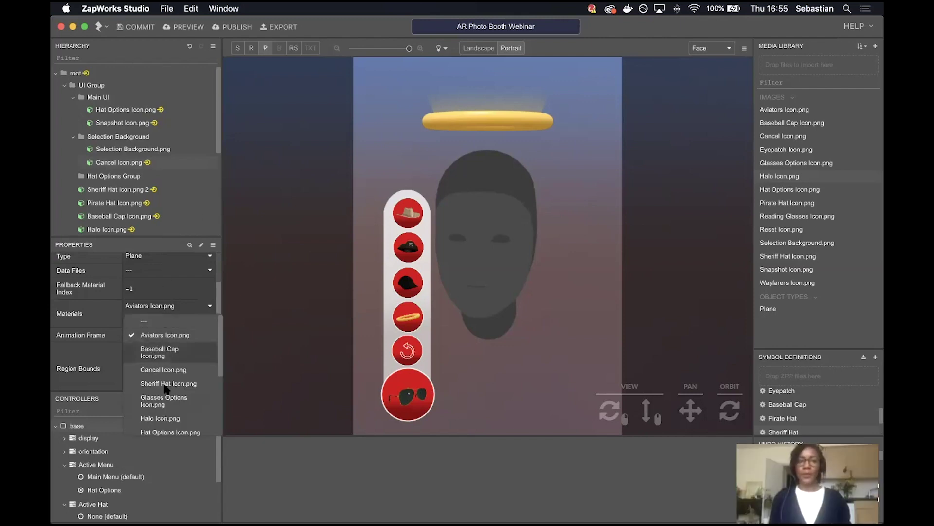
left_click(163, 369)
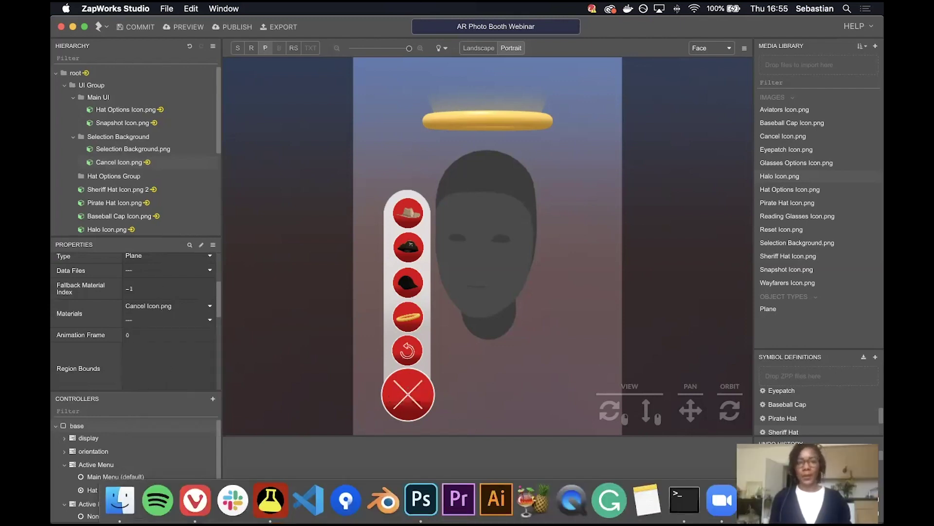